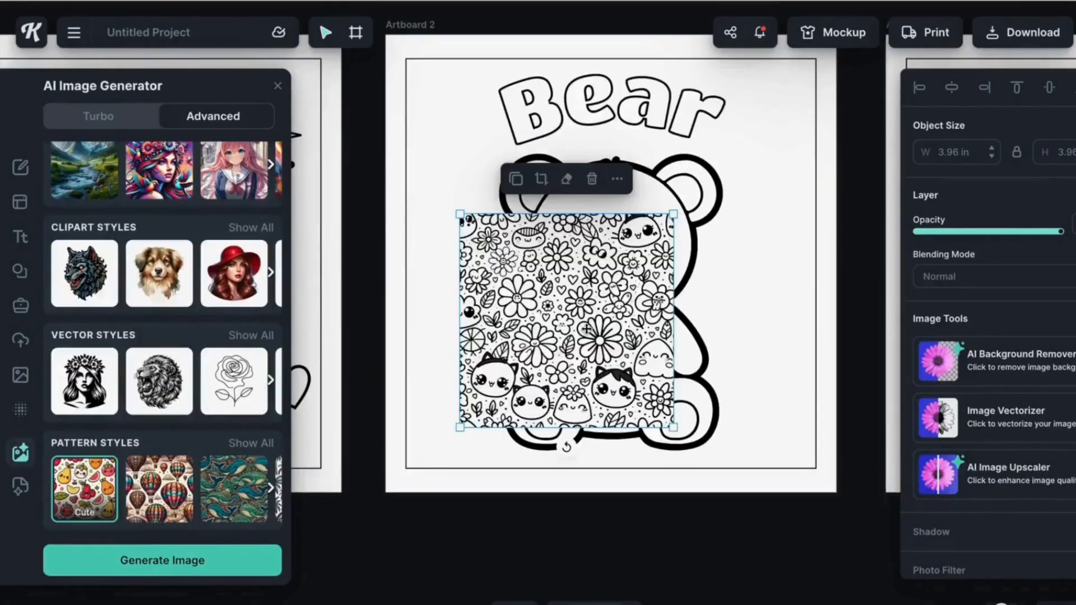
Align the floral cat pattern image with the upper-left corner of Artboard 2's inner frame and enlarge it towards the opposite corner.
left_click_drag(586, 329, 535, 167)
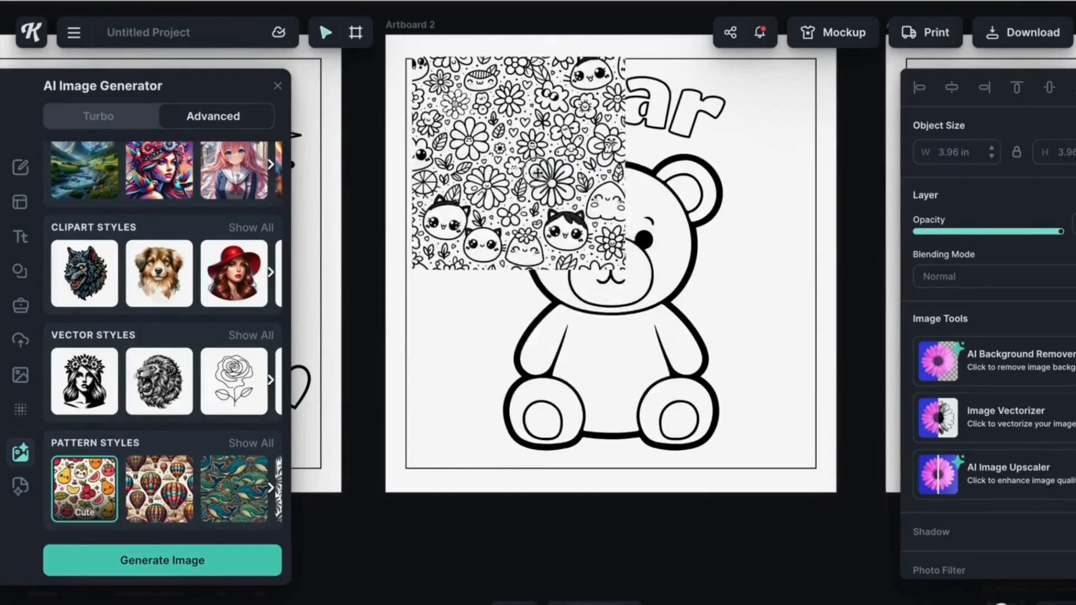
left_click_drag(558, 269, 814, 467)
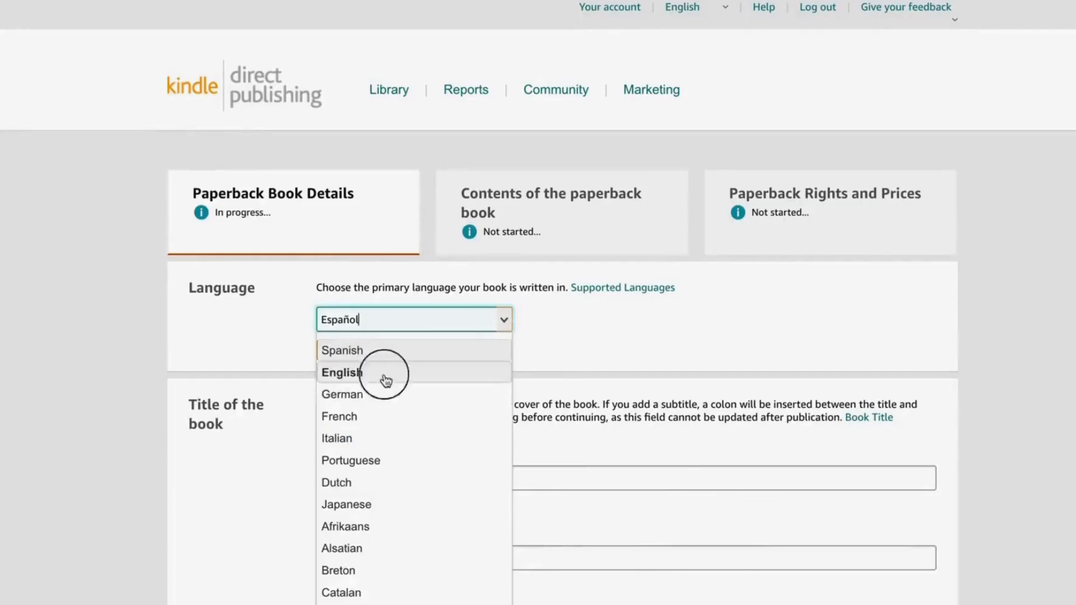
Set the paperback's primary language to English and complete the AI-generated content declaration, naming kittl AI as the image tool.
left_click(385, 372)
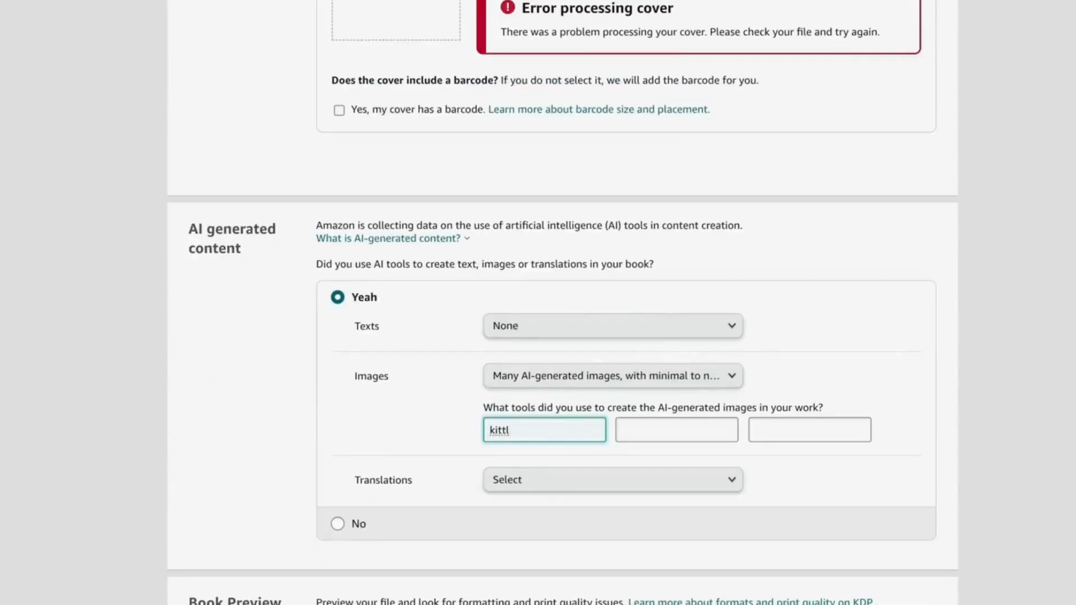
type("AI")
scroll(524, 456, "down", 1)
left_click(523, 443)
left_click(524, 465)
scroll(493, 448, "down", 2)
left_click(381, 499)
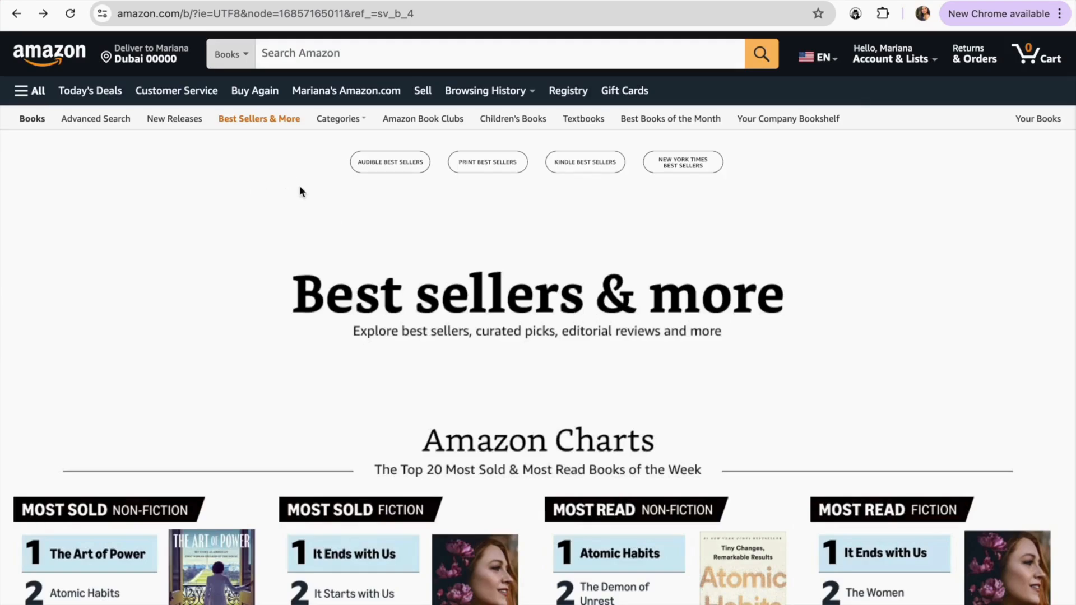
Search Amazon Books for "coloring book best seller".
left_click(302, 52)
type("co")
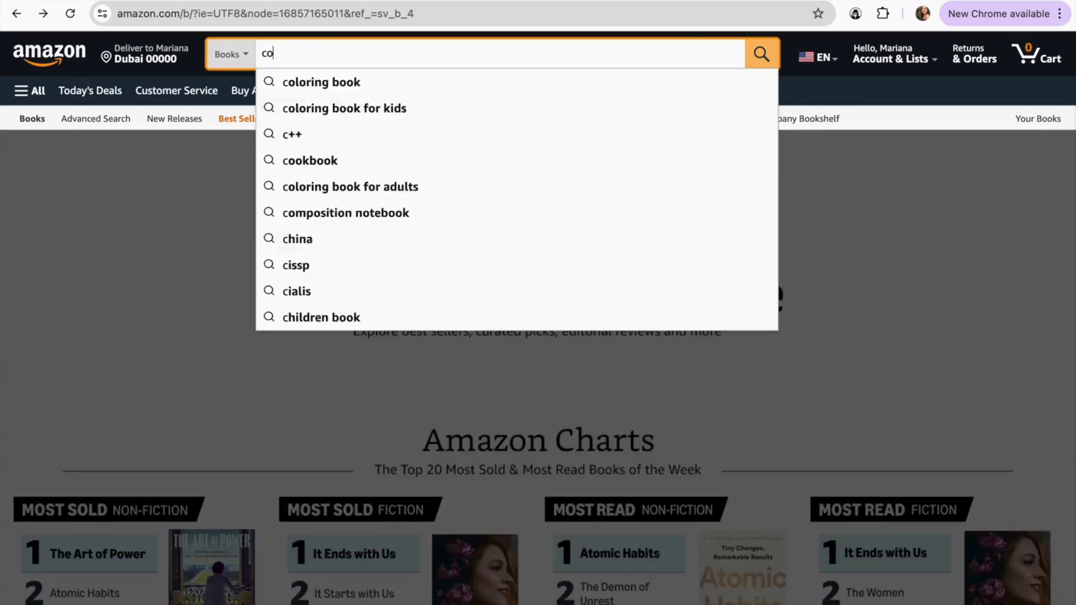
type("loring book n")
key("BackSpace")
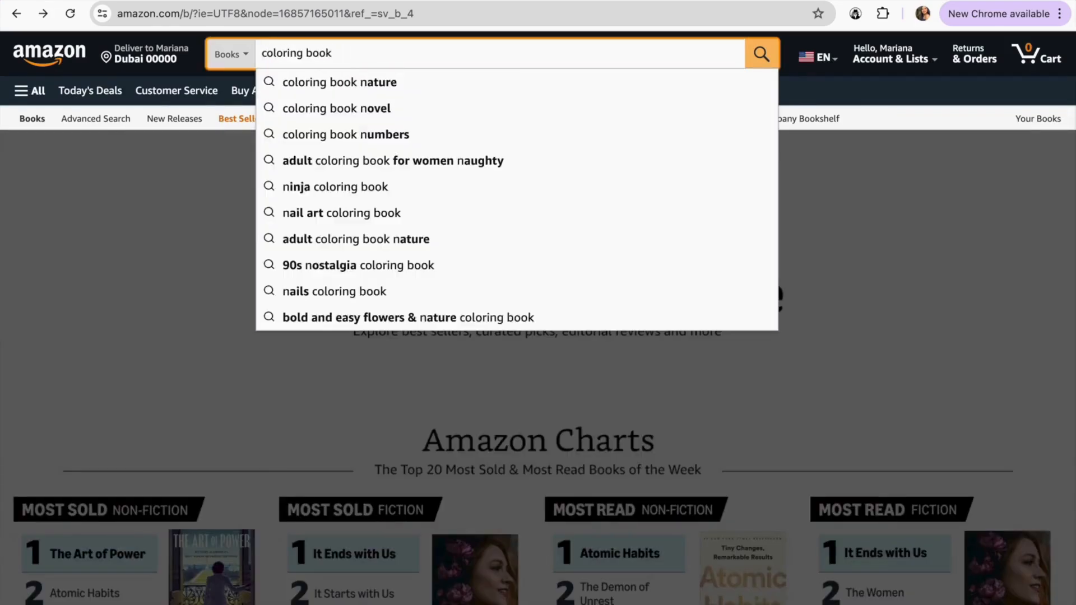
type("best")
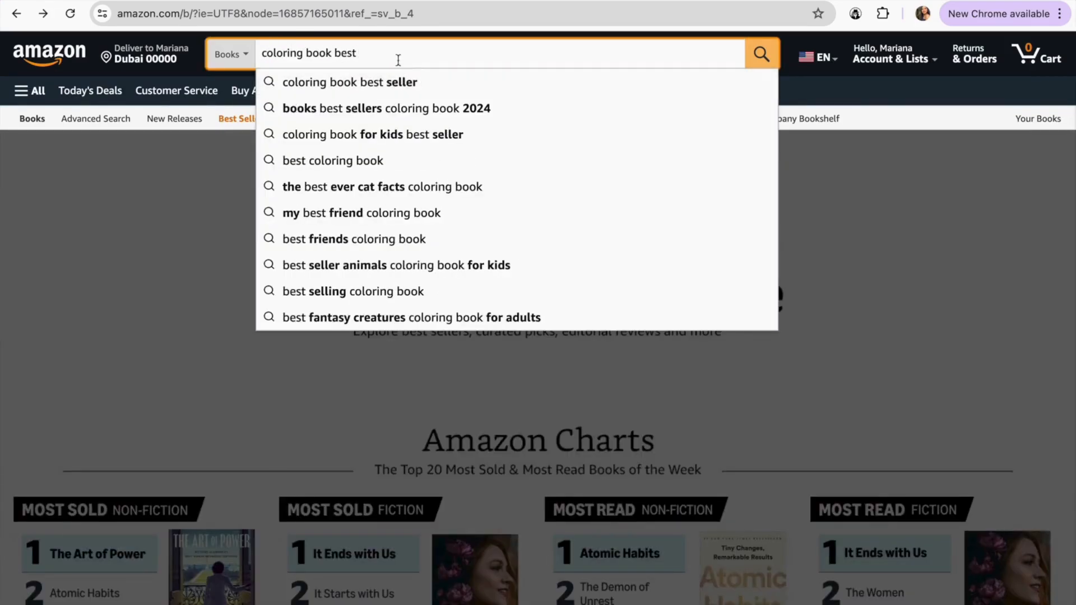
left_click(421, 83)
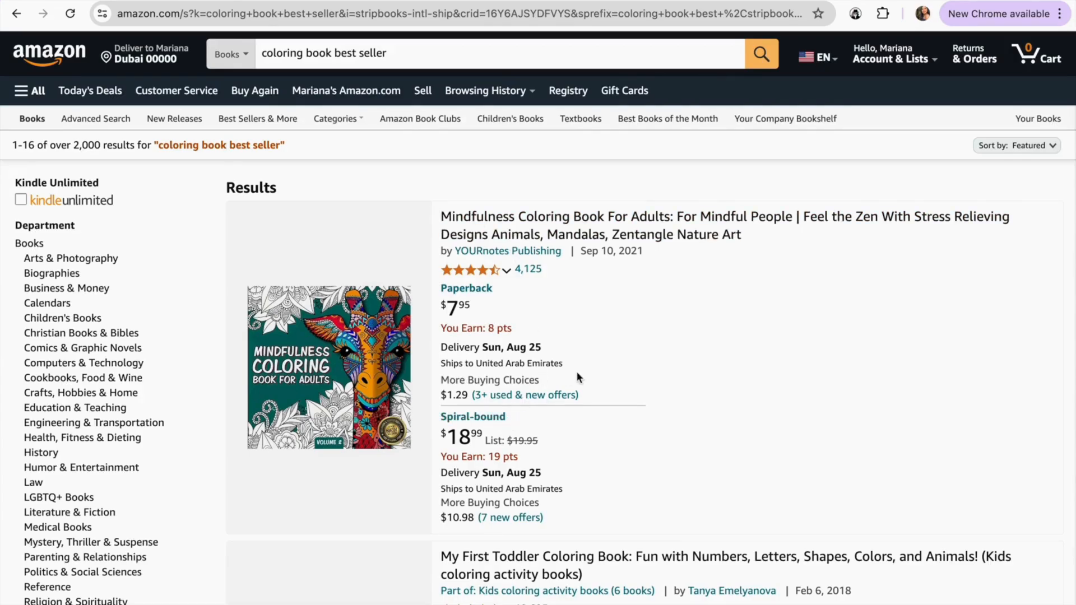
Browse the best-selling coloring books and open the Stress Relief Bold & Easy coloring book under the frequently viewed items.
scroll(577, 372, "down", 3)
scroll(635, 321, "down", 1)
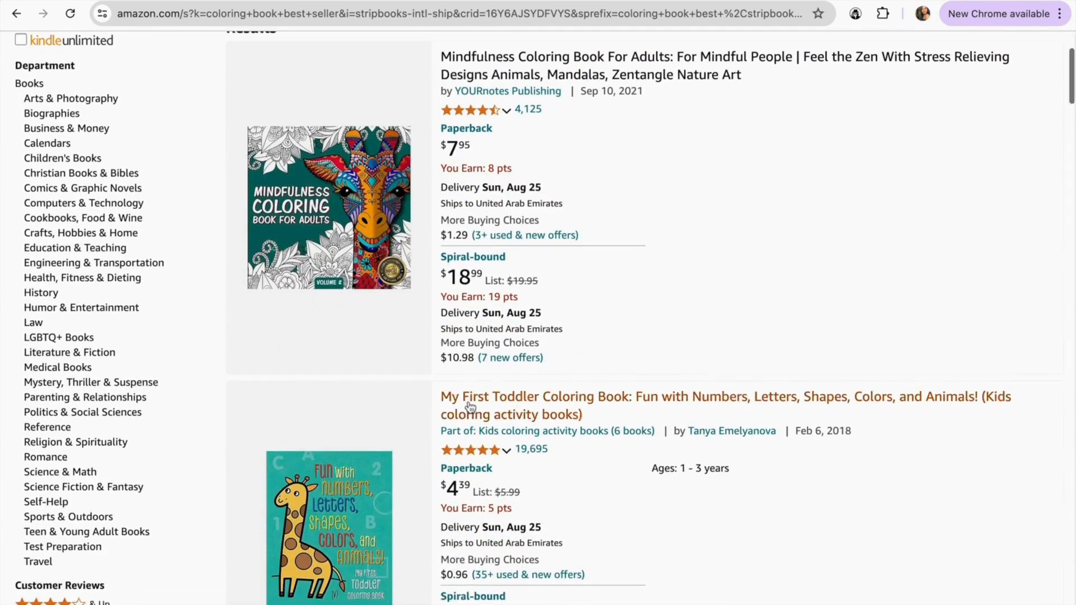
scroll(514, 307, "down", 15)
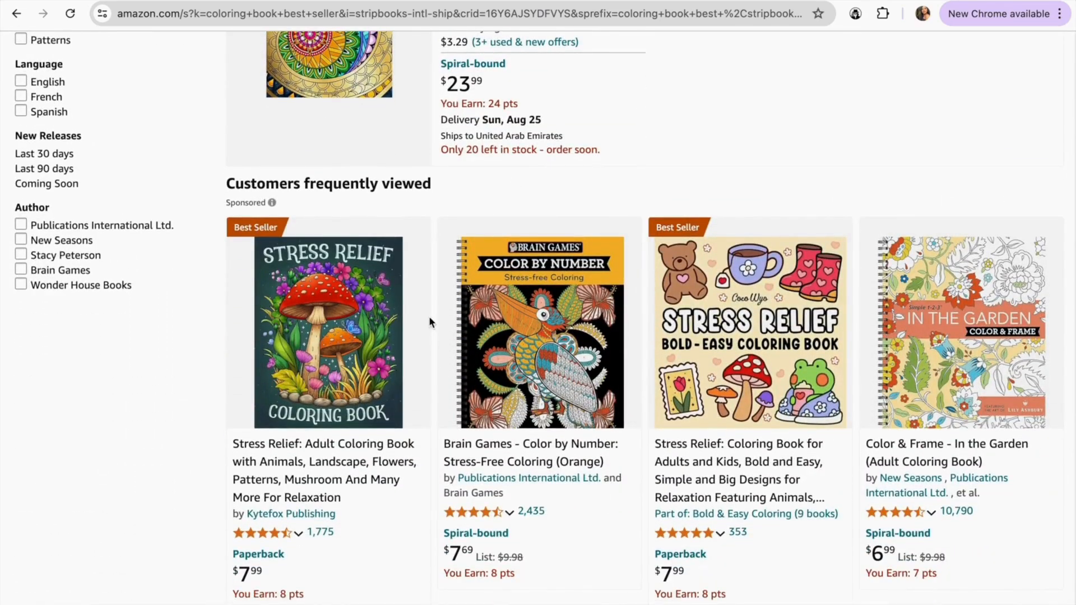
scroll(429, 317, "up", 1)
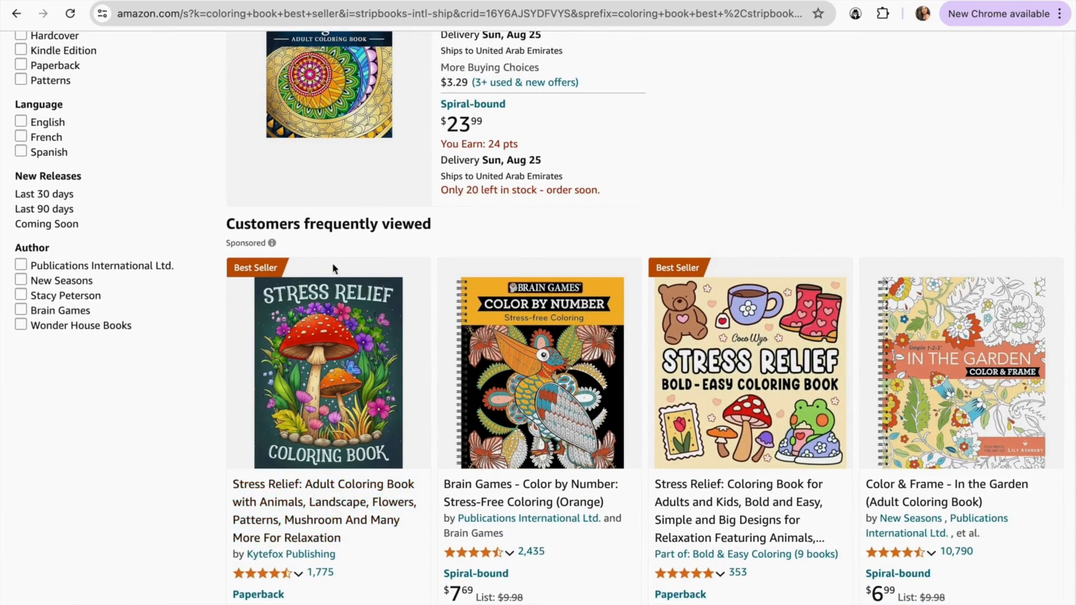
scroll(344, 486, "down", 2)
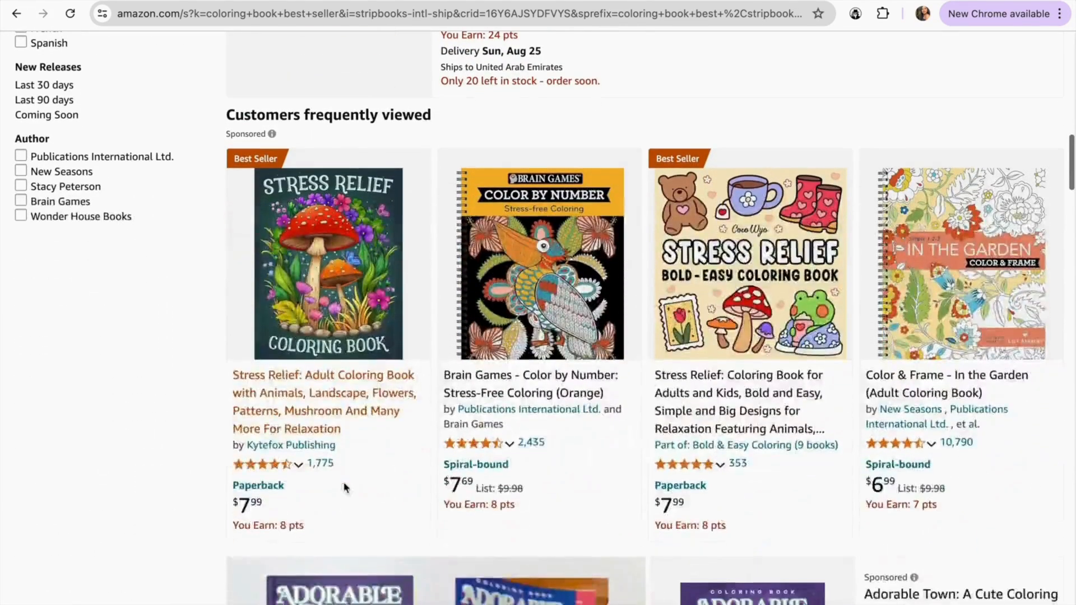
scroll(560, 336, "down", 2)
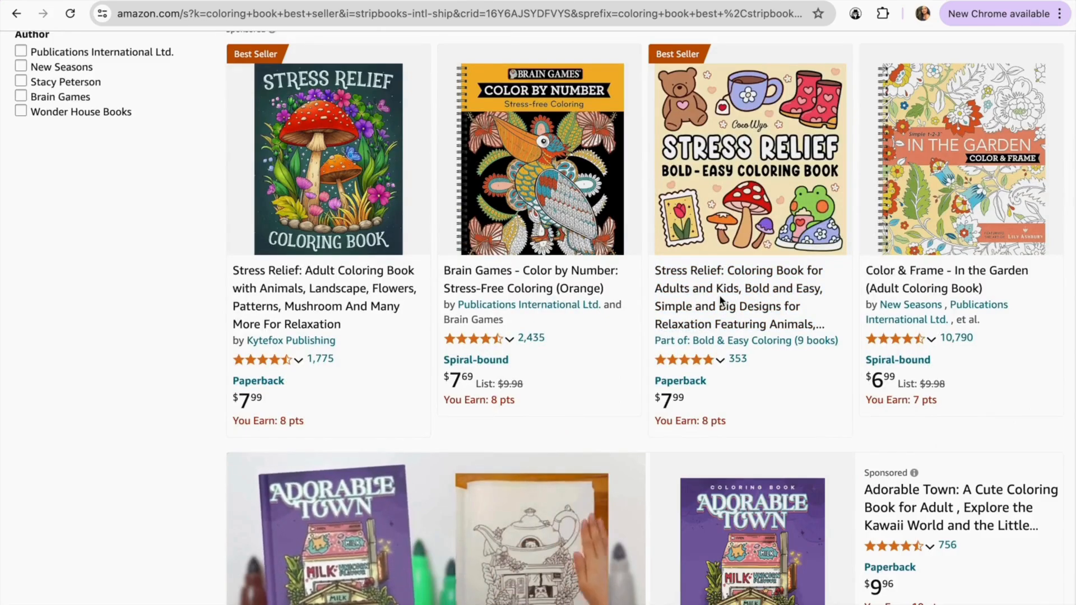
left_click(705, 324)
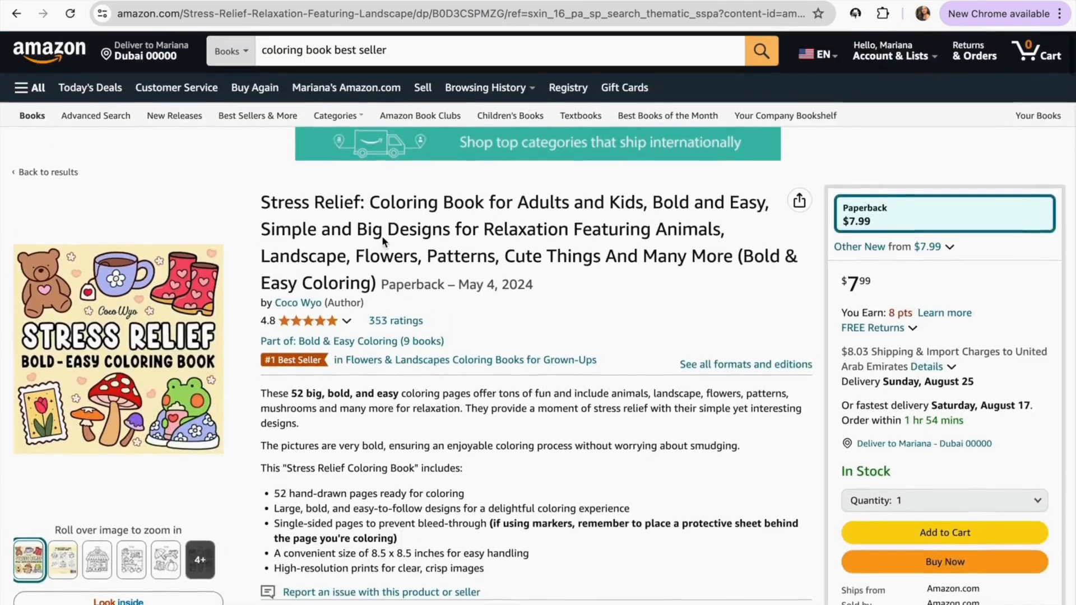
Examine the Stress Relief book's product page and the best-selling coloring books suggested under More items to explore.
scroll(457, 365, "down", 2)
scroll(457, 364, "down", 15)
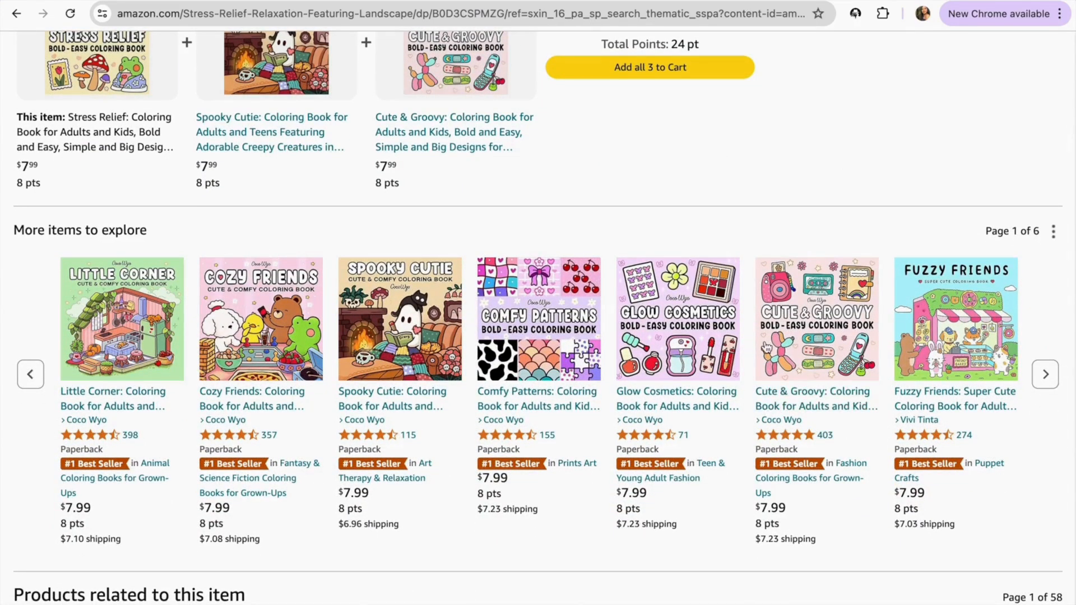
scroll(729, 292, "down", 2)
scroll(781, 185, "up", 7)
scroll(781, 183, "up", 7)
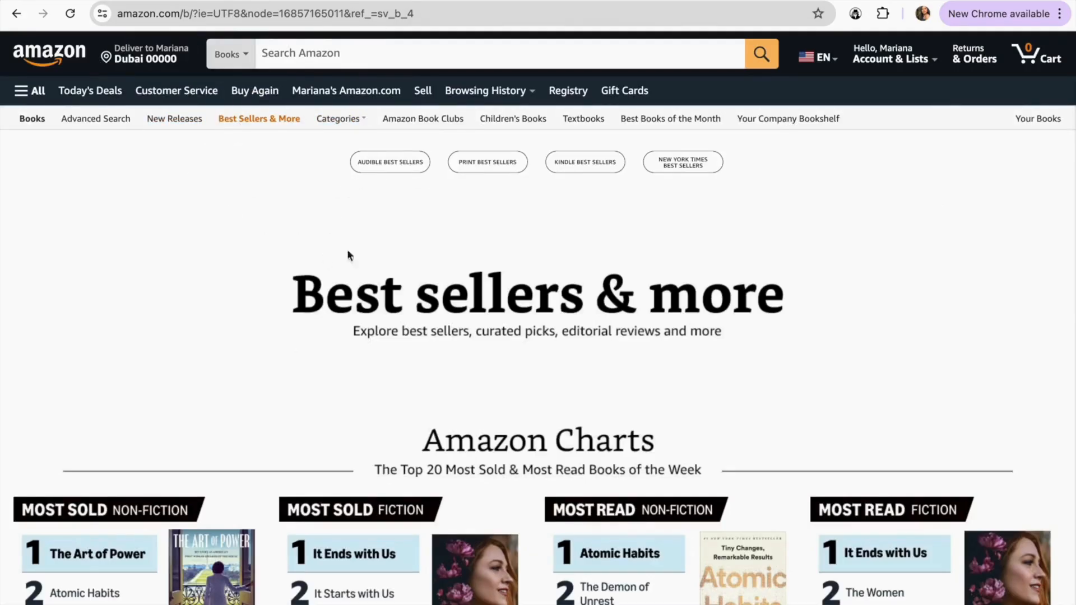
Search Amazon Books for "bold and easy coloring book for kids" from the Best Sellers & More page.
left_click(308, 66)
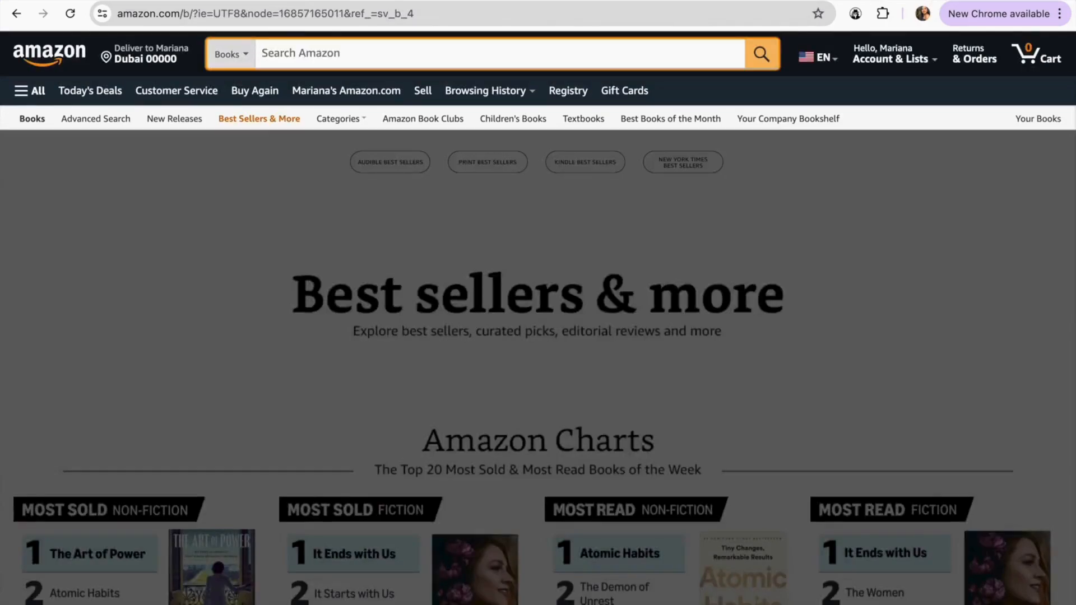
type("bold an")
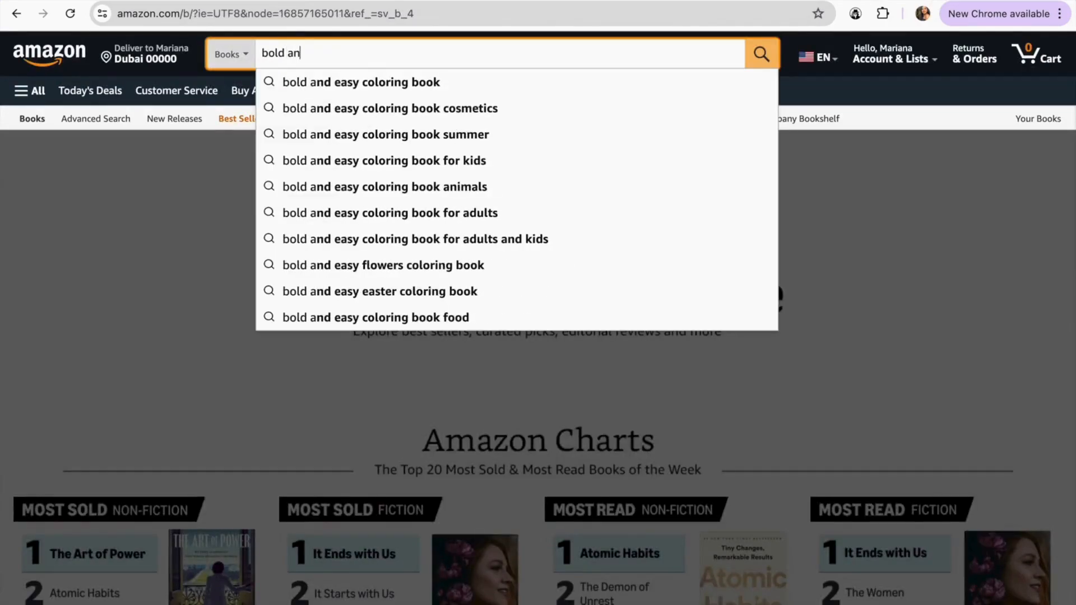
type("d easy")
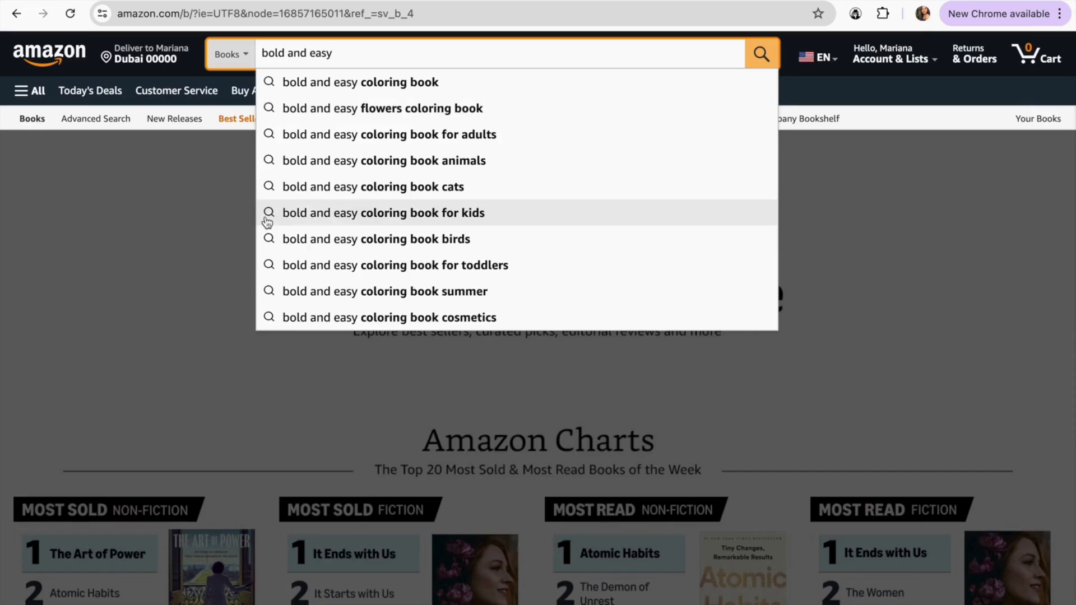
left_click(461, 215)
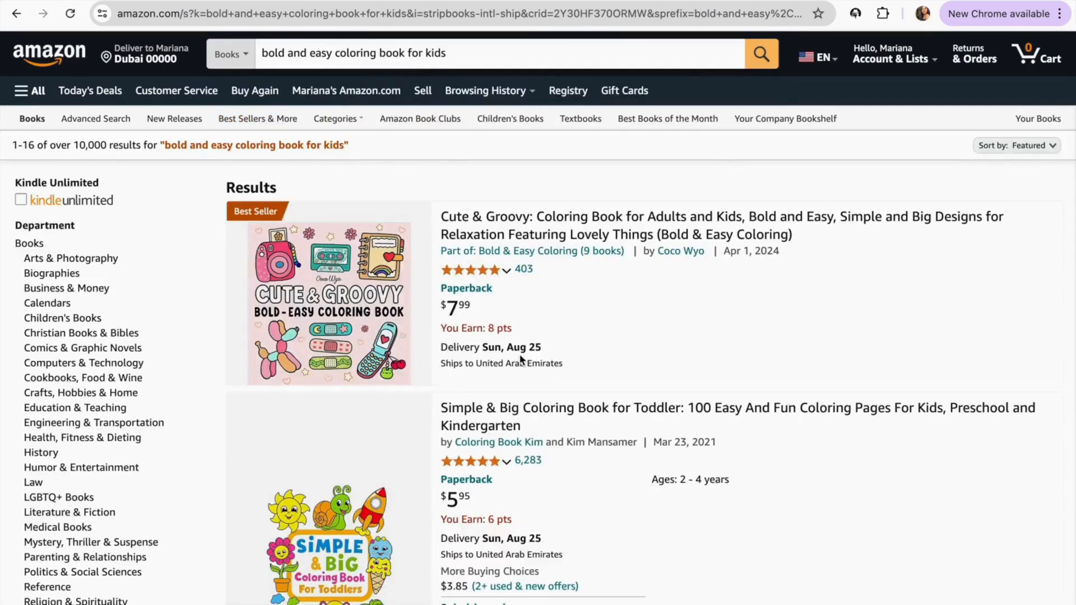
Examine the number of competing results for the kids' search and compare the listings with the Stress Relief book's page.
scroll(521, 353, "down", 2)
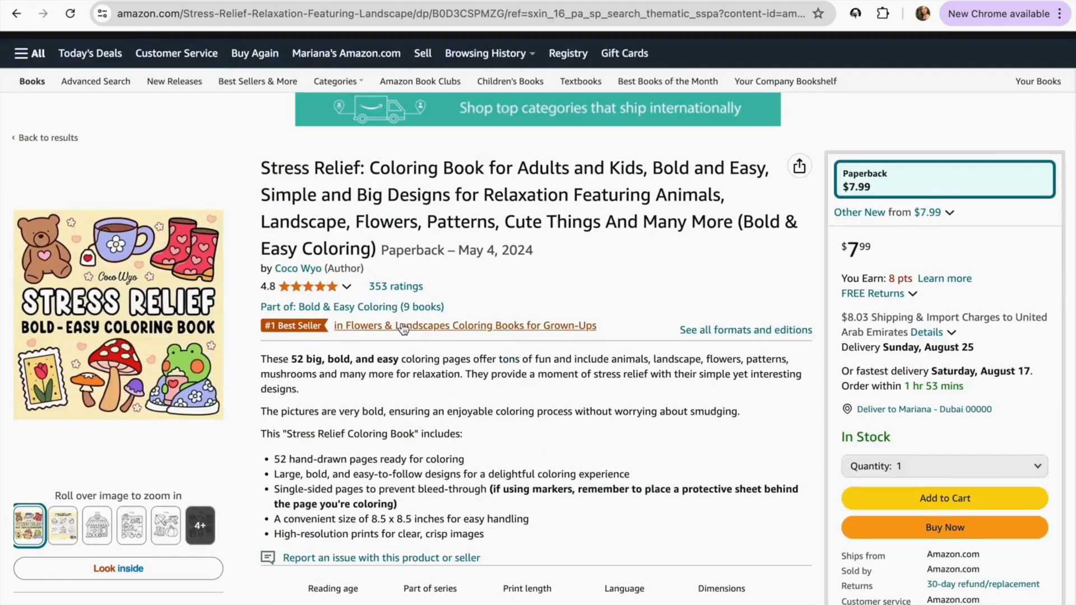
scroll(404, 329, "down", 5)
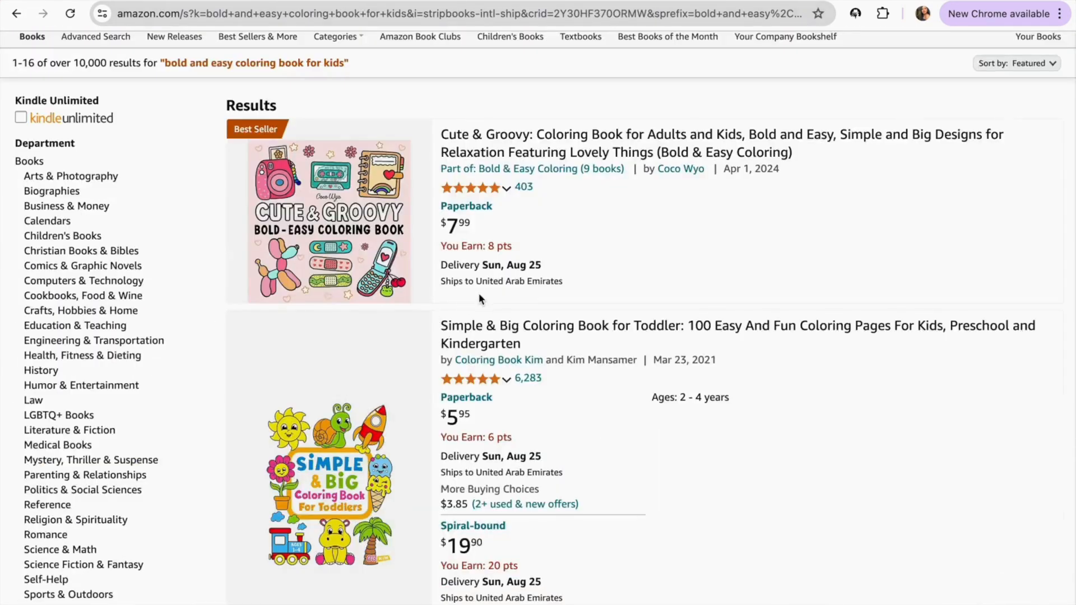
scroll(480, 291, "up", 2)
left_click_drag(79, 145, 153, 145)
left_click(80, 141)
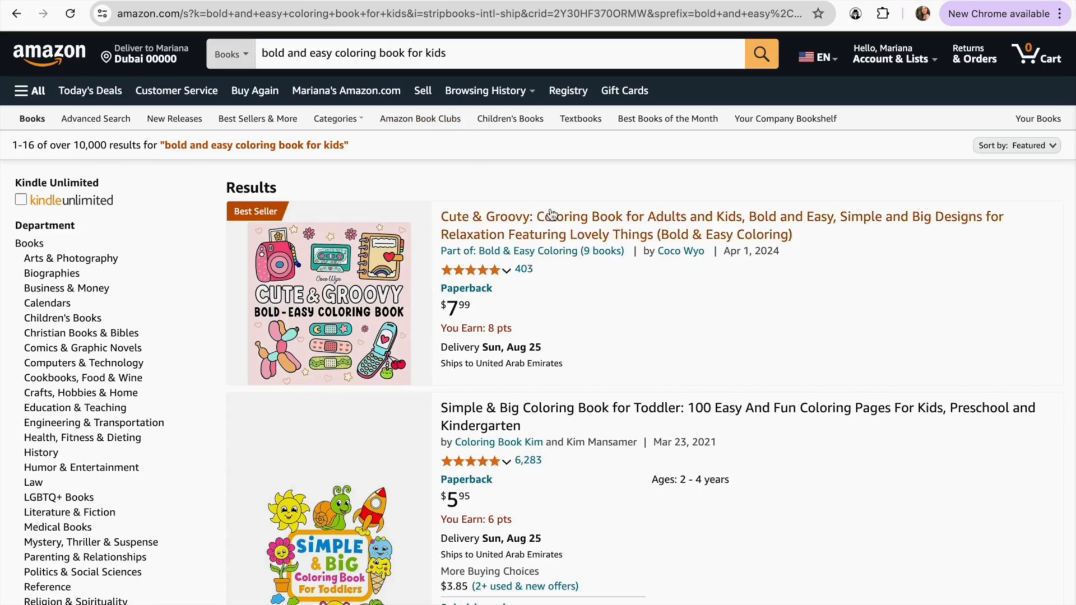
scroll(551, 211, "up", 1)
scroll(389, 243, "down", 1)
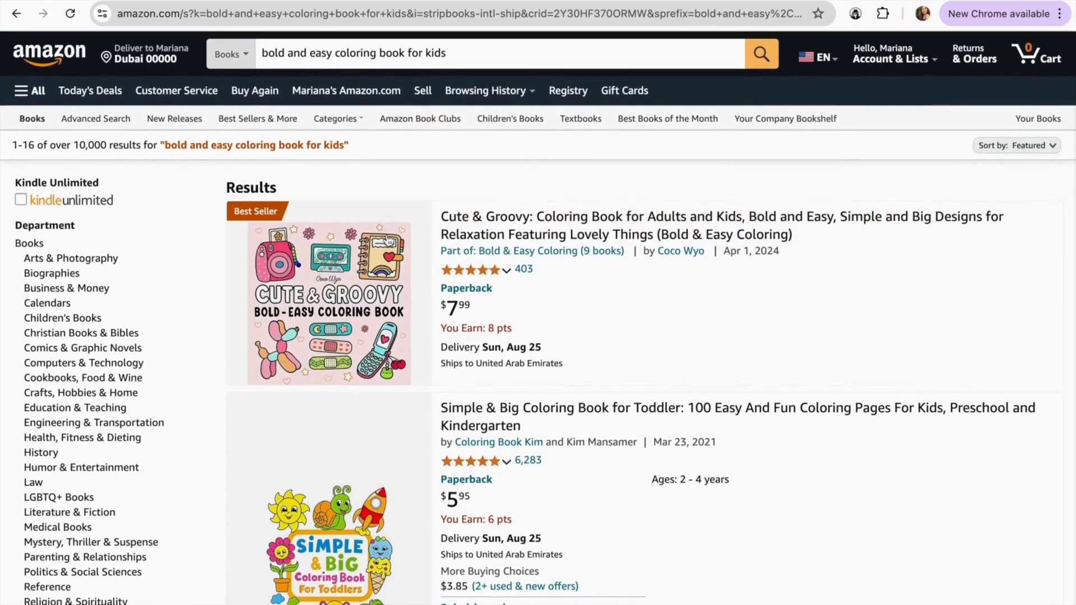
Refine the search to "stress relief coloring book for adults and kids, bold and easy".
left_click(461, 56)
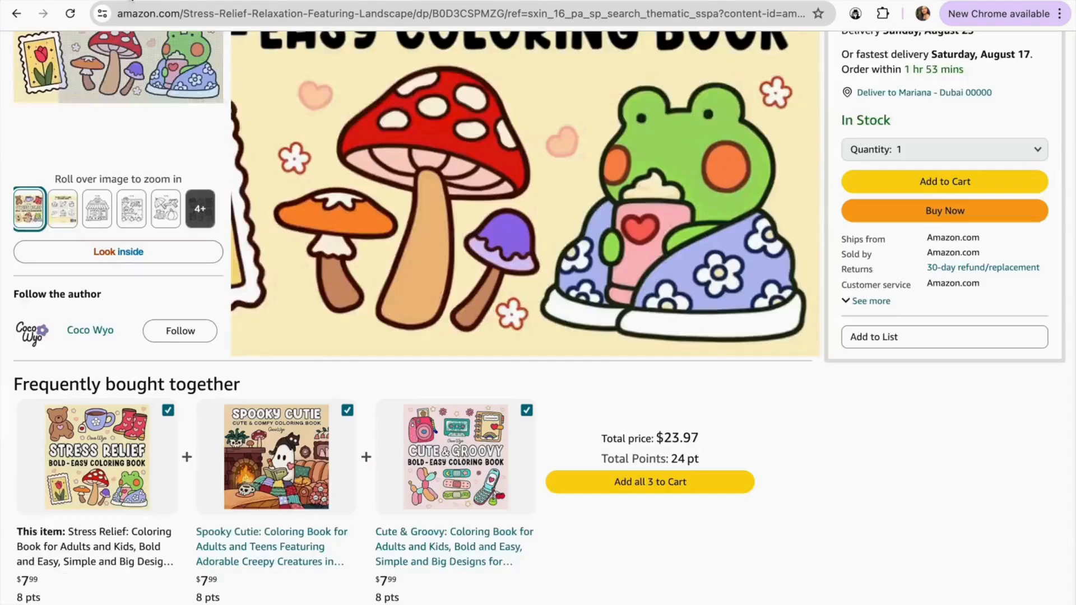
scroll(538, 314, "up", 3)
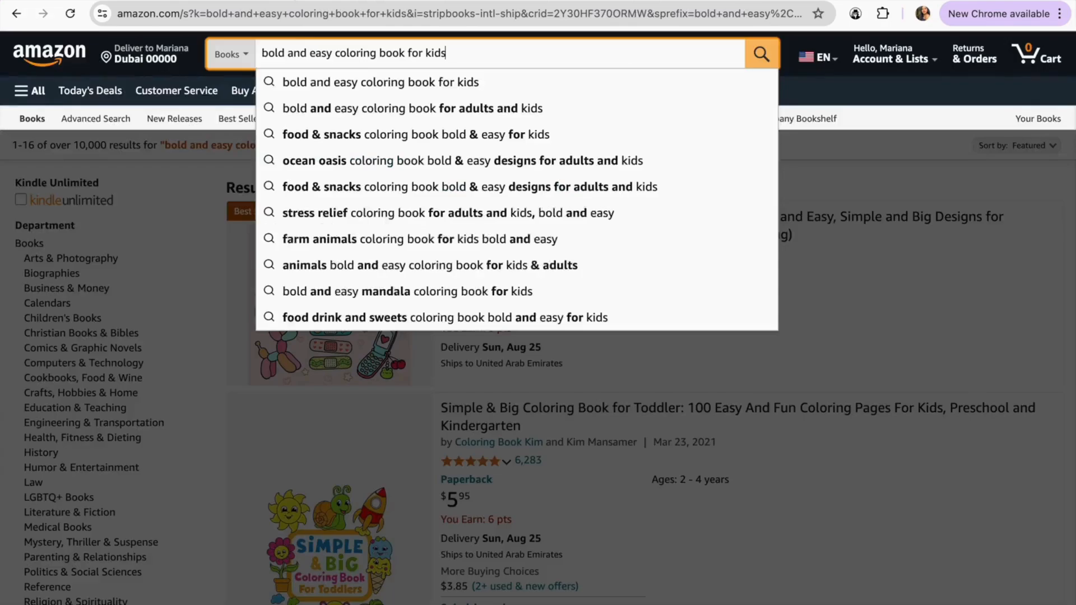
left_click(264, 52)
type("stress relief")
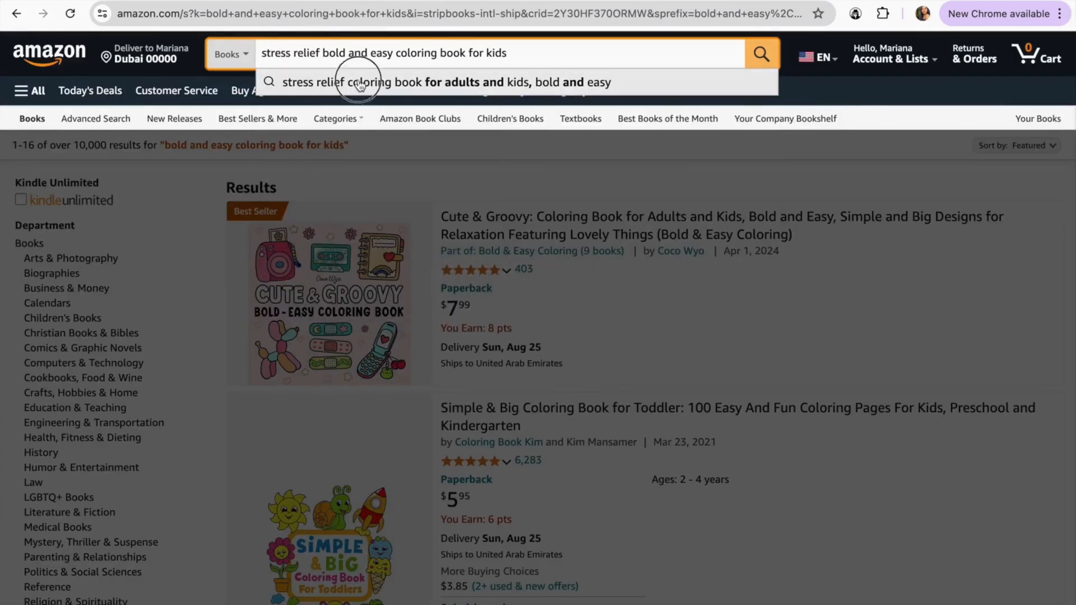
left_click(359, 84)
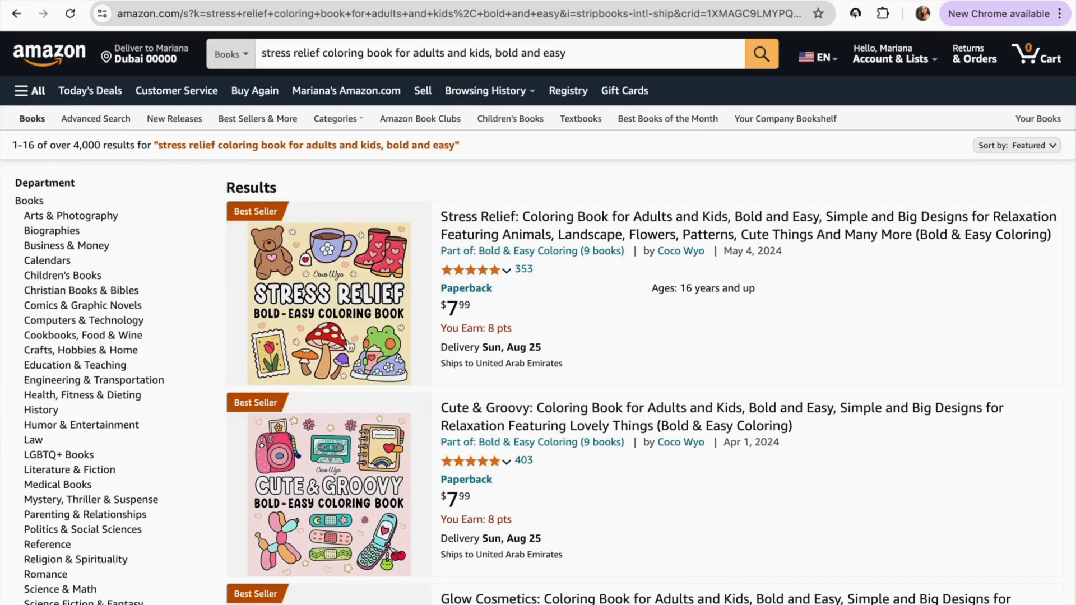
Review the stress relief coloring book results and open the Stress Relief best seller's product page.
scroll(350, 334, "down", 2)
scroll(446, 365, "down", 3)
scroll(446, 365, "down", 10)
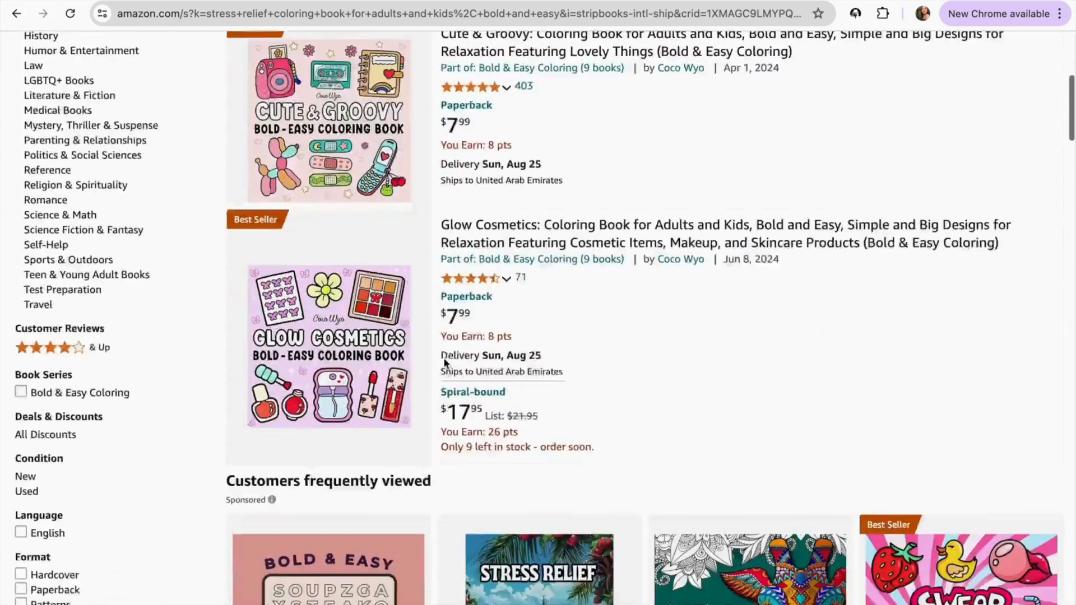
scroll(446, 364, "down", 11)
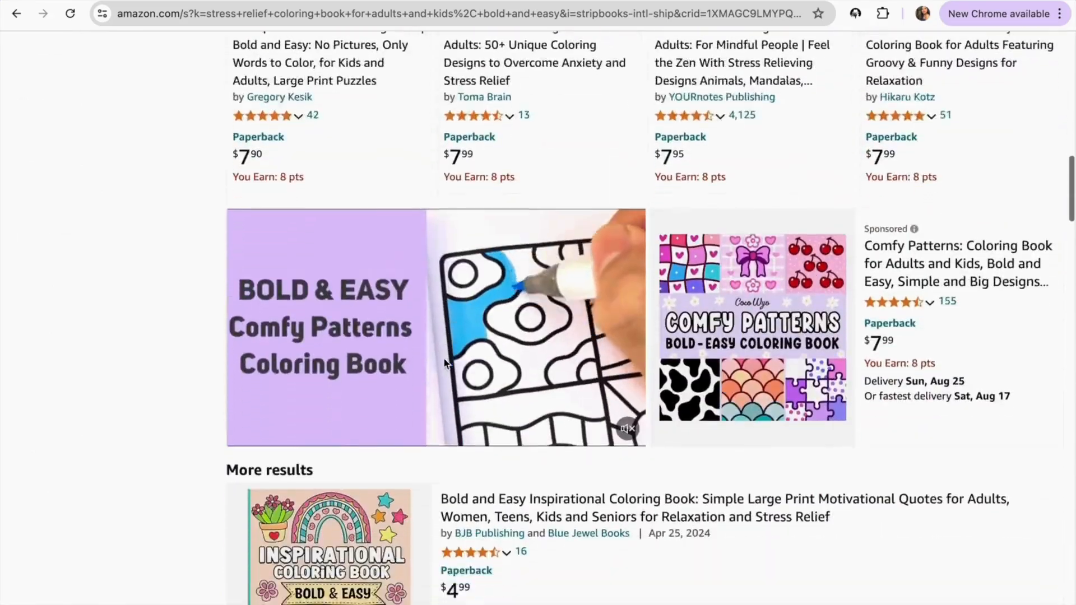
scroll(445, 364, "up", 20)
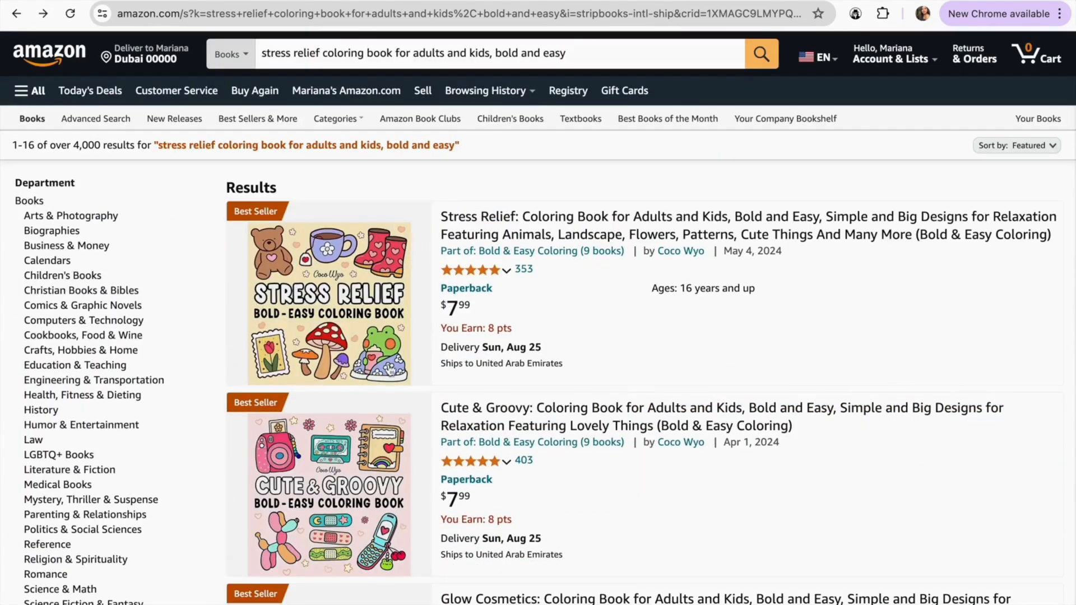
left_click(473, 235)
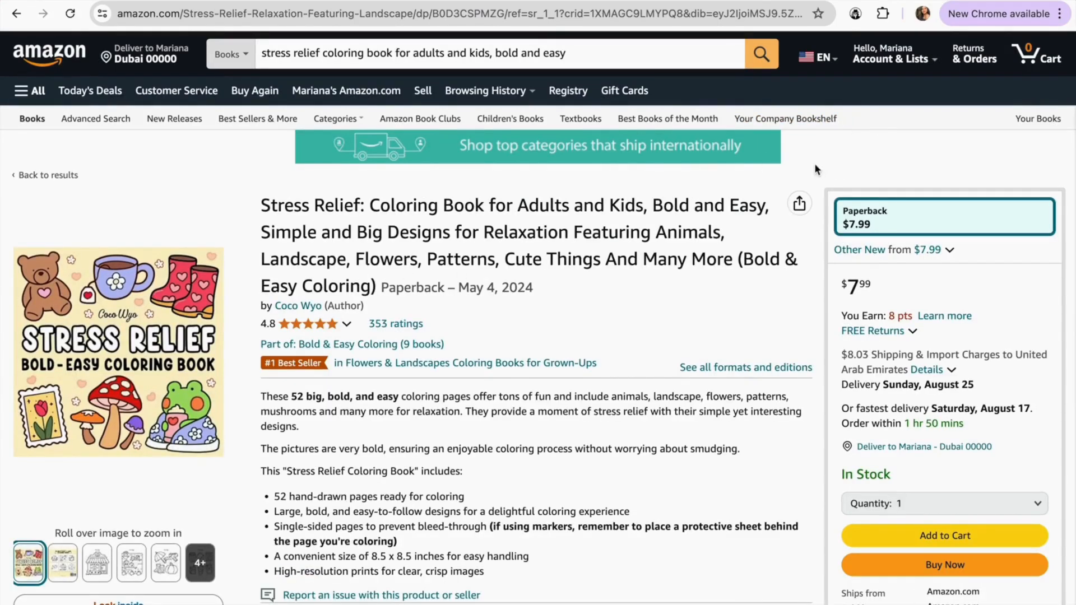
Check the Stress Relief book's estimated monthly revenue and sales with the KDSPY extension.
left_click(855, 15)
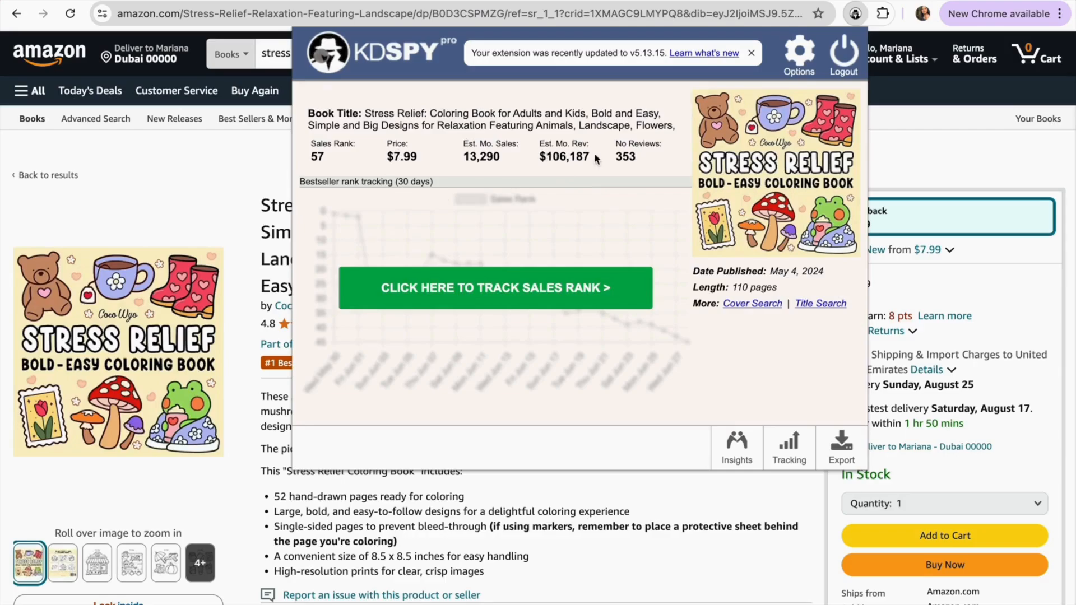
triple_click(571, 156)
left_click(526, 154)
Return to the search results and open the Cute & Groovy coloring book's product page.
left_click(16, 13)
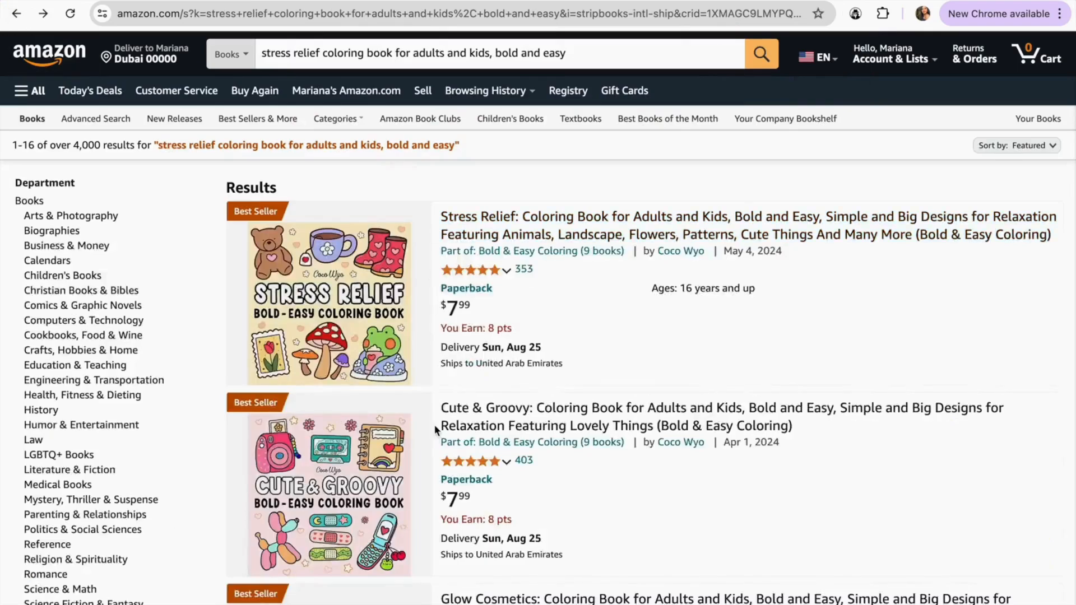
scroll(435, 426, "down", 3)
left_click(517, 257)
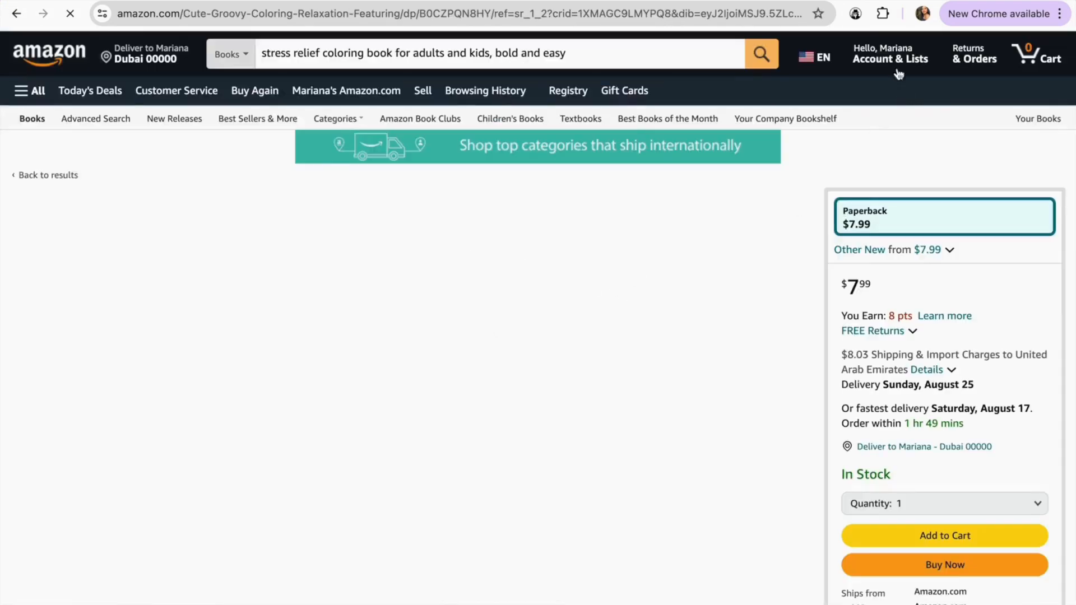
Check the Cute & Groovy book's estimated monthly revenue and sales with the KDSPY extension.
left_click(856, 13)
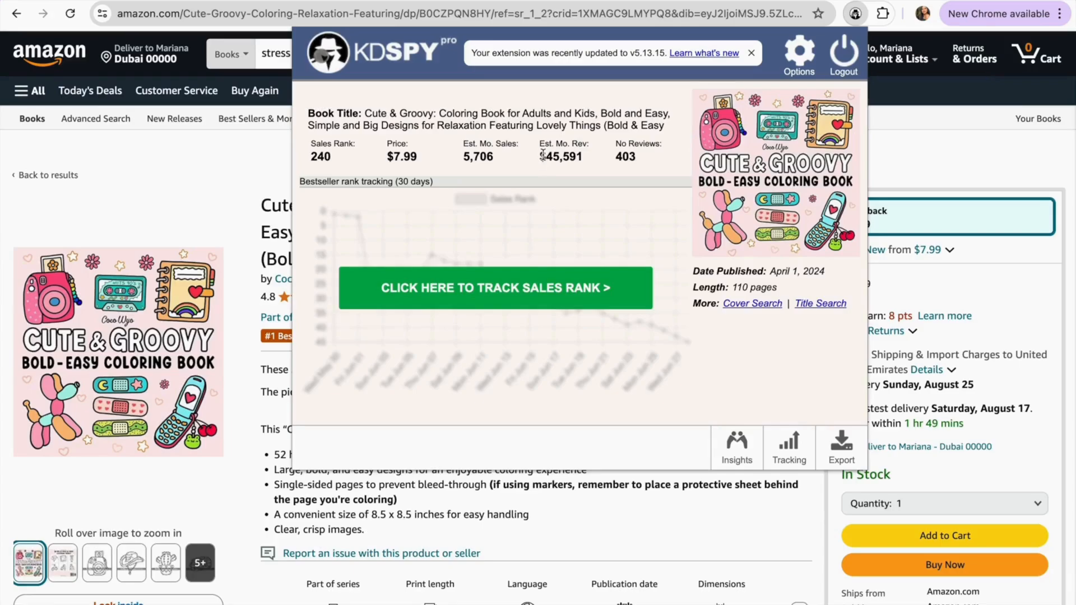
mouse_move(542, 155)
left_mouse_down()
mouse_move(586, 160)
mouse_move(540, 144)
mouse_move(530, 151)
left_mouse_up()
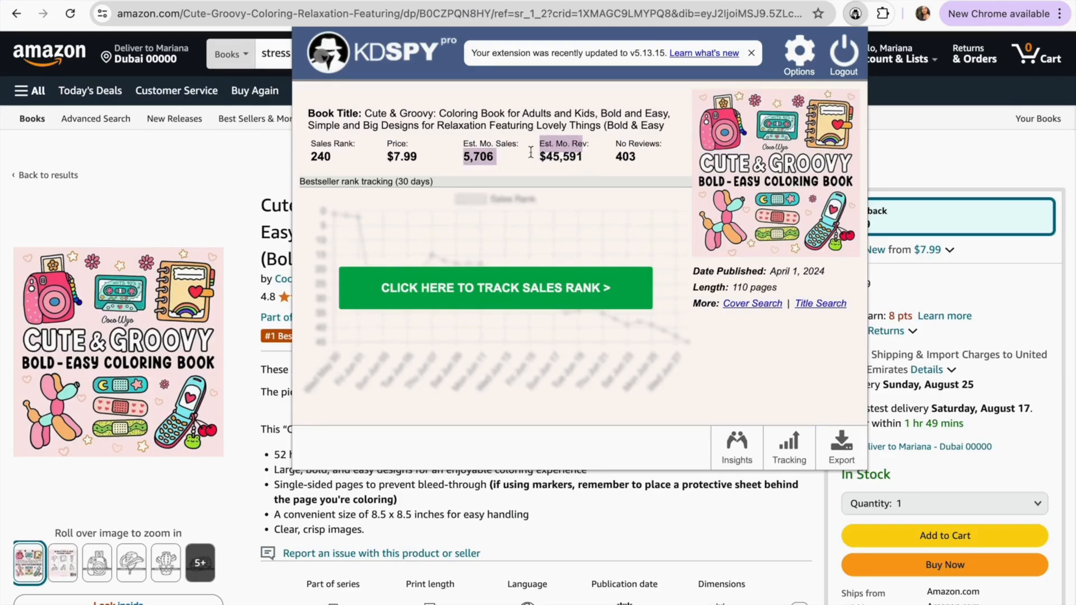
left_click(521, 158)
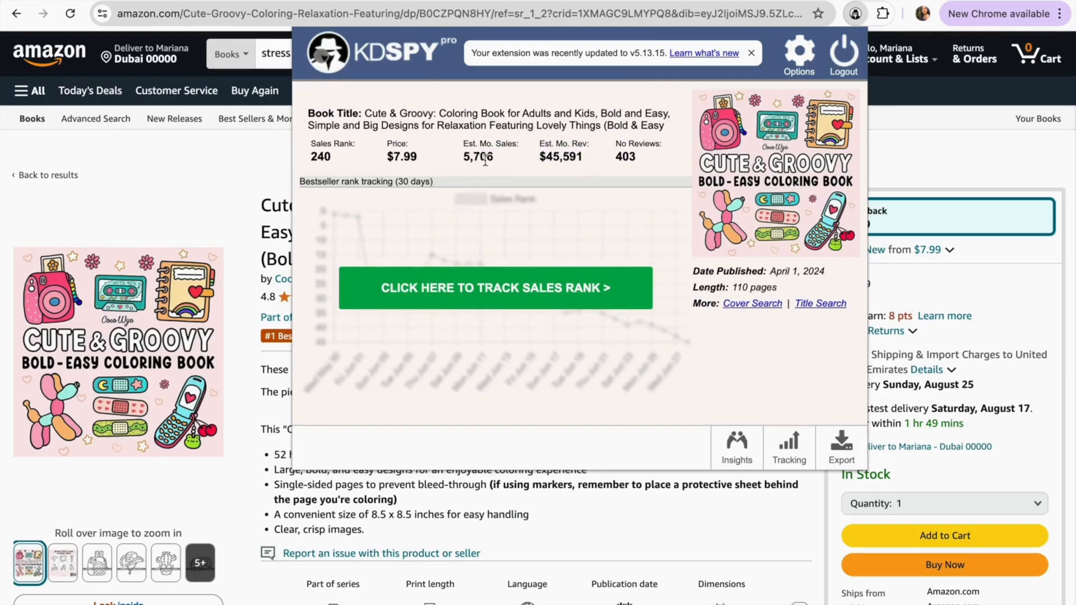
double_click(482, 158)
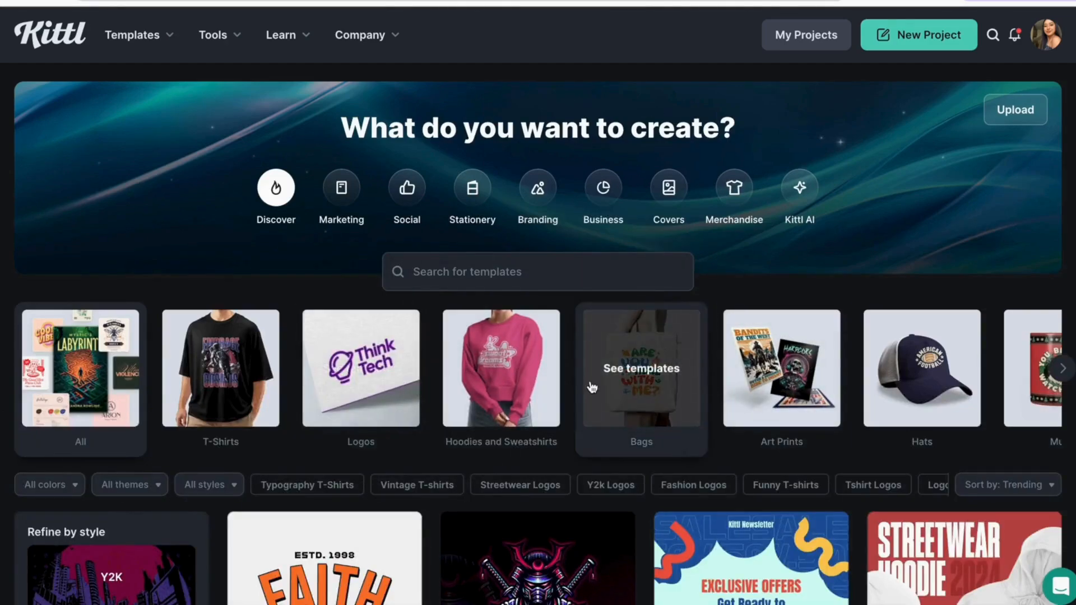
Start a new project in Kittl and look through the Cute & Groovy book's Amazon page for its dimensions.
left_click(906, 45)
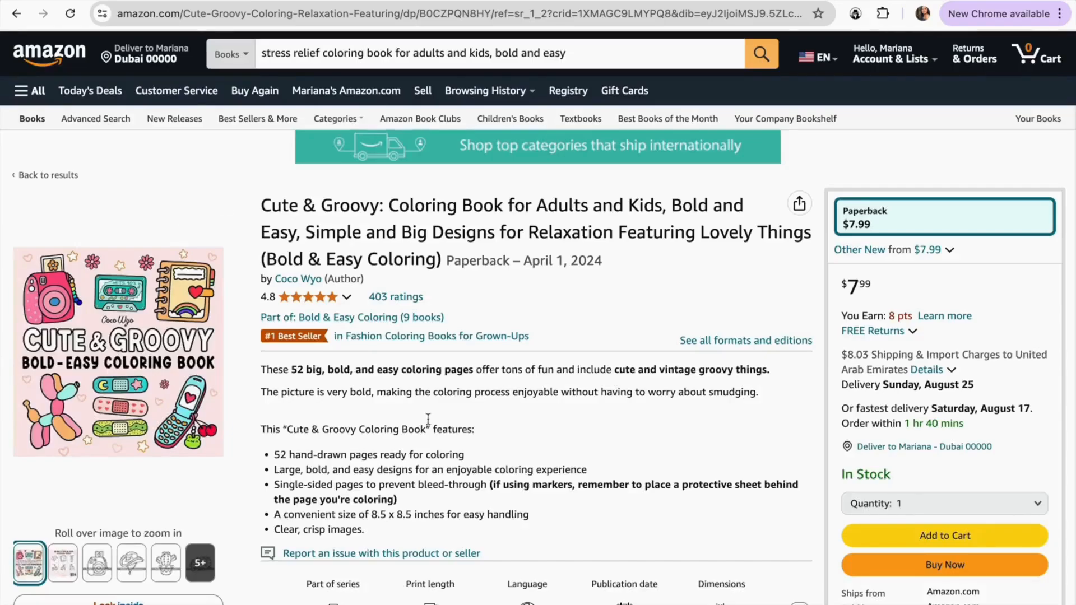
scroll(540, 449, "down", 3)
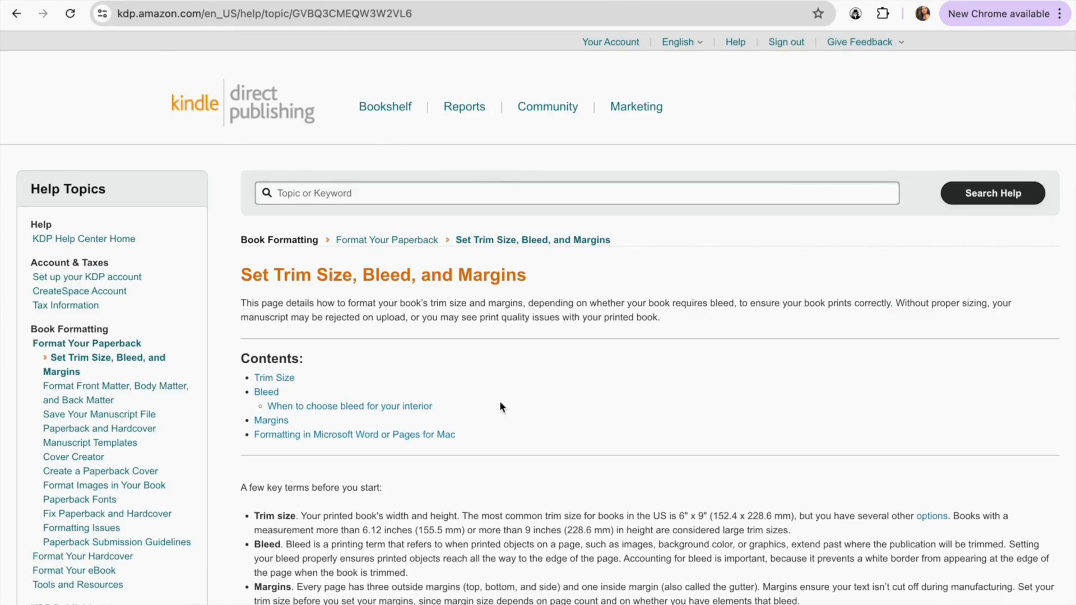
Read the bleed section of KDP's trim size help page and compare the interior examples with and without bleed.
scroll(506, 417, "down", 15)
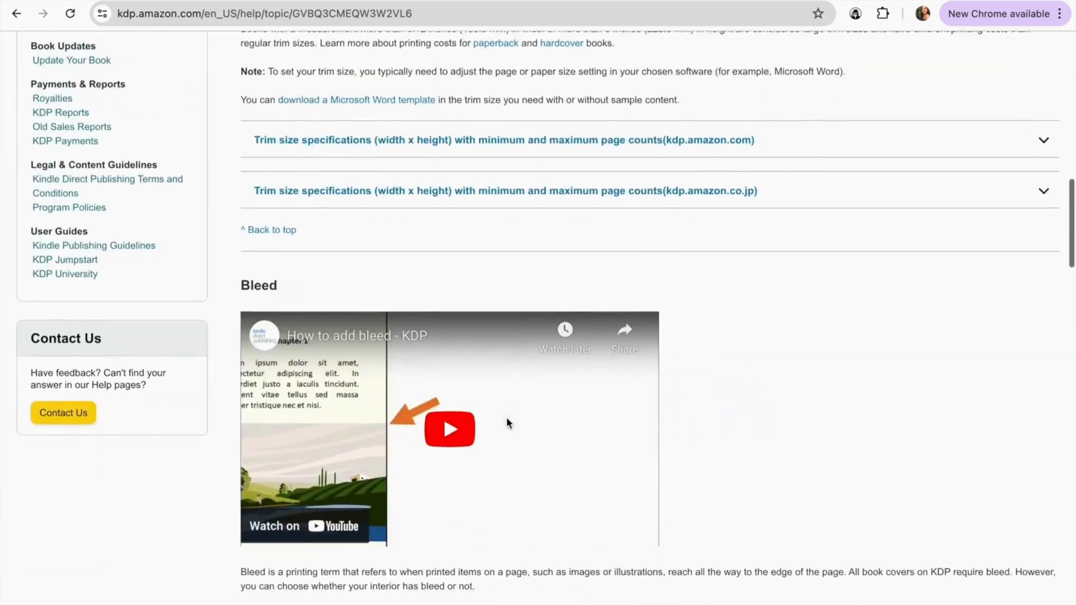
scroll(506, 418, "down", 3)
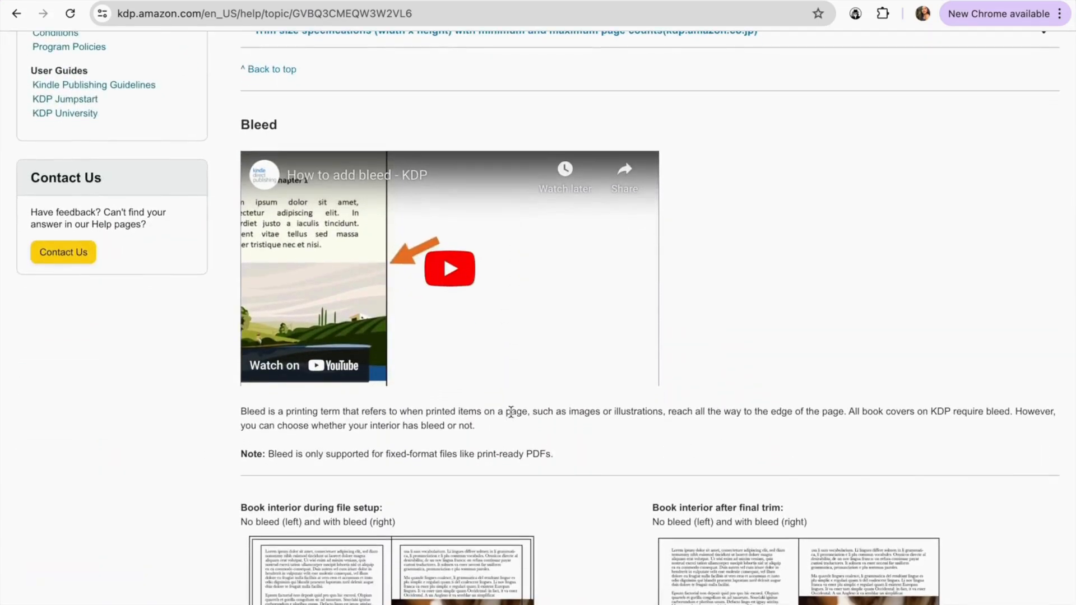
scroll(656, 299, "down", 9)
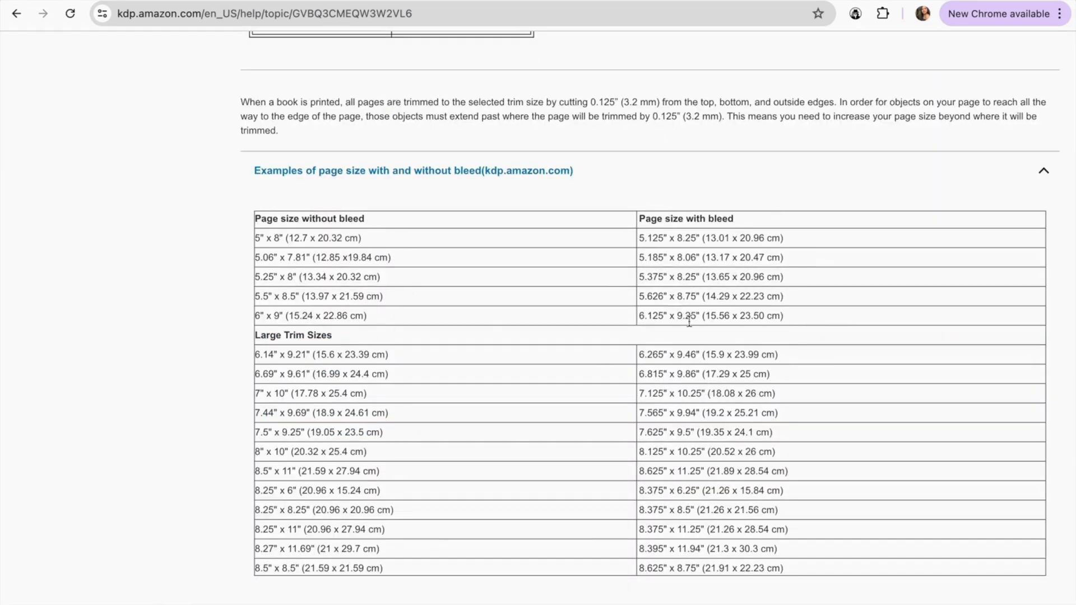
scroll(802, 288, "up", 5)
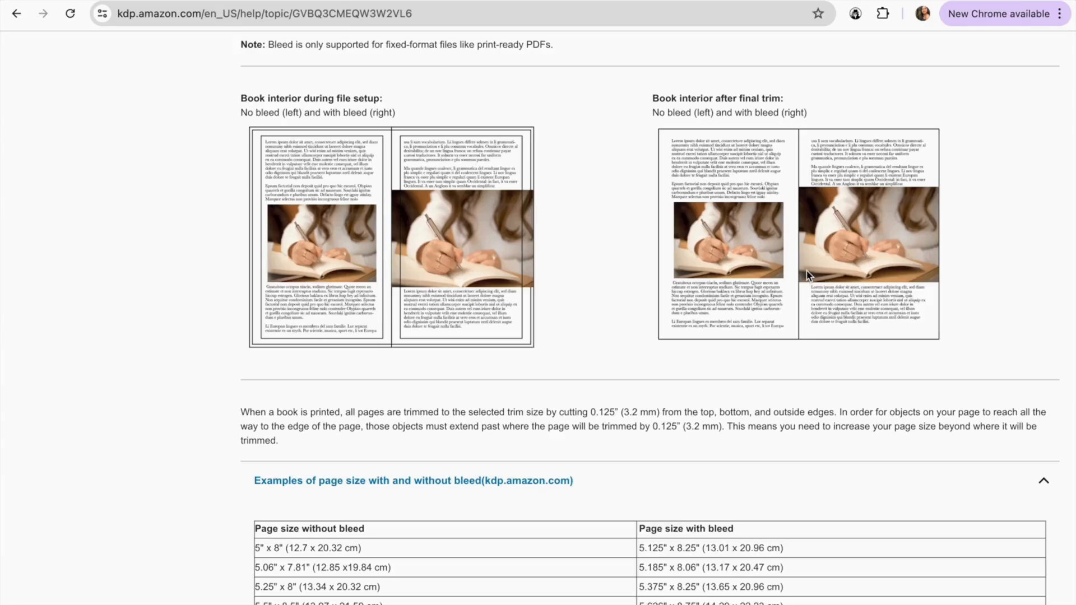
scroll(806, 271, "down", 1)
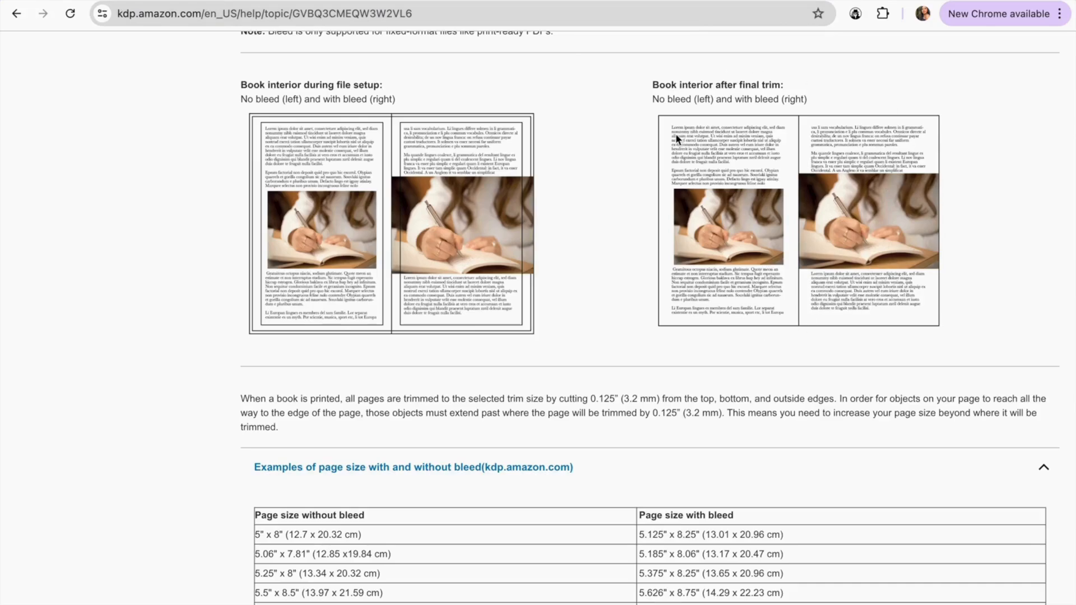
scroll(684, 330, "down", 4)
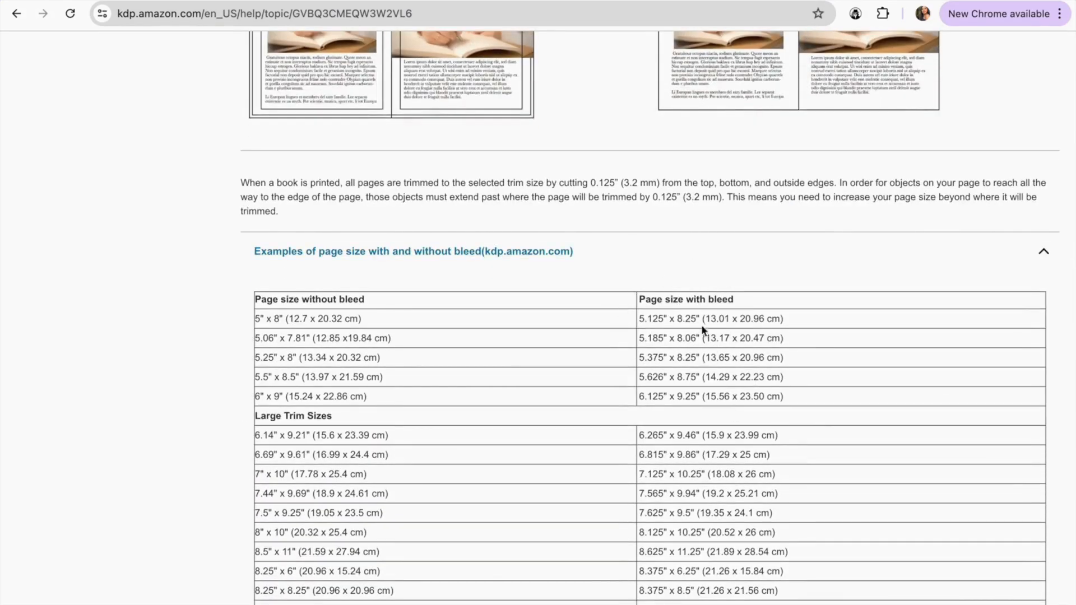
Find the 8.25" x 8.25" trim size in KDP's page size table and highlight its with-bleed size, 8.375" x 8.5".
scroll(695, 344, "down", 3)
left_click_drag(310, 420, 639, 423)
left_click_drag(639, 423, 694, 420)
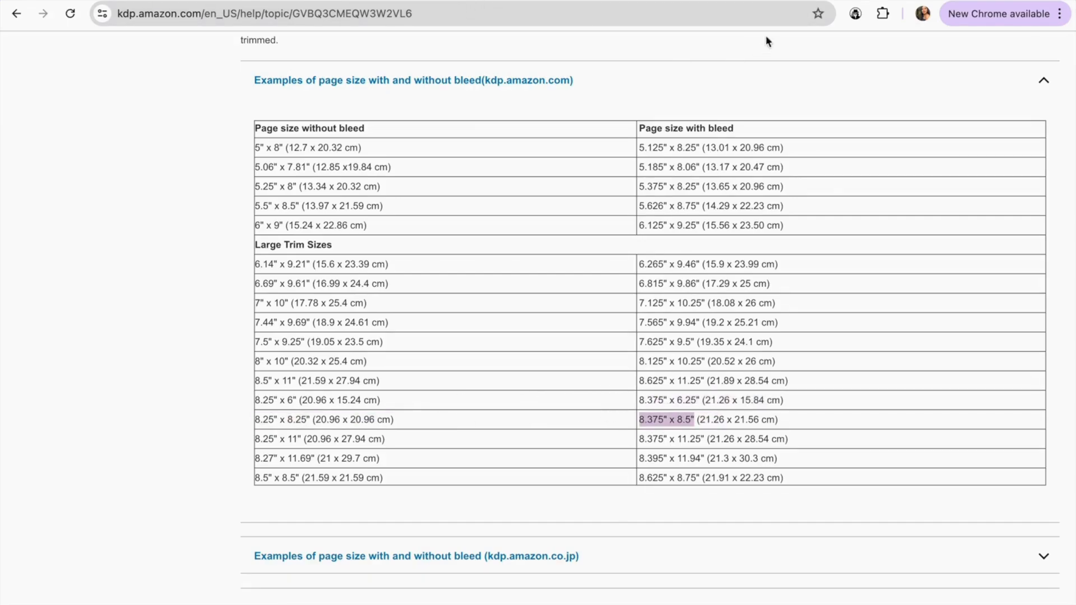
Create a Kittl artboard 8.37 inches wide and 8.5 inches high, checking the size against KDP's with-bleed table.
left_click(772, 1)
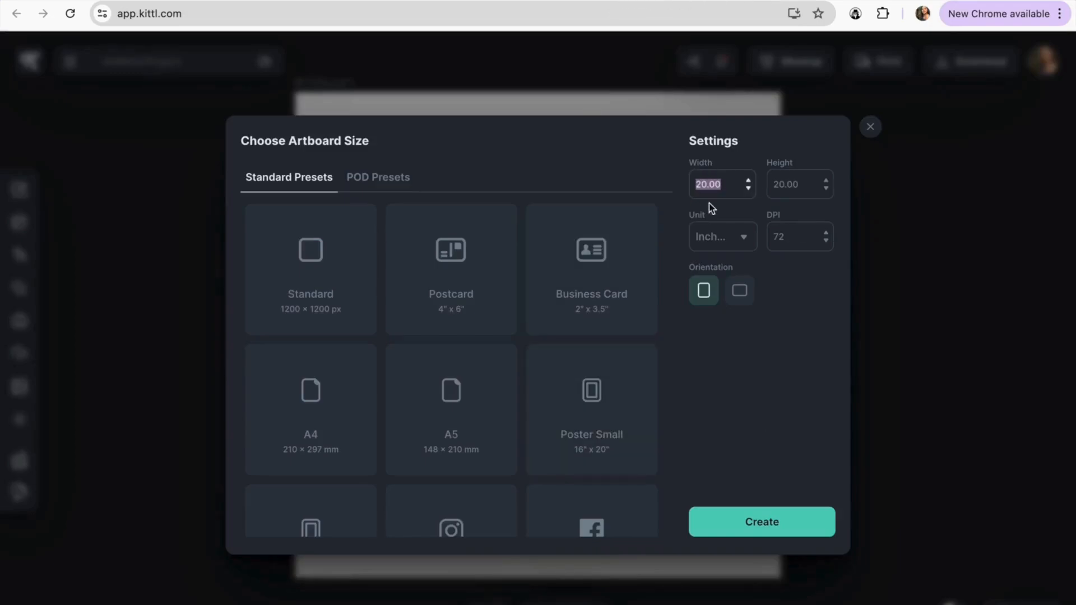
left_click(765, 1)
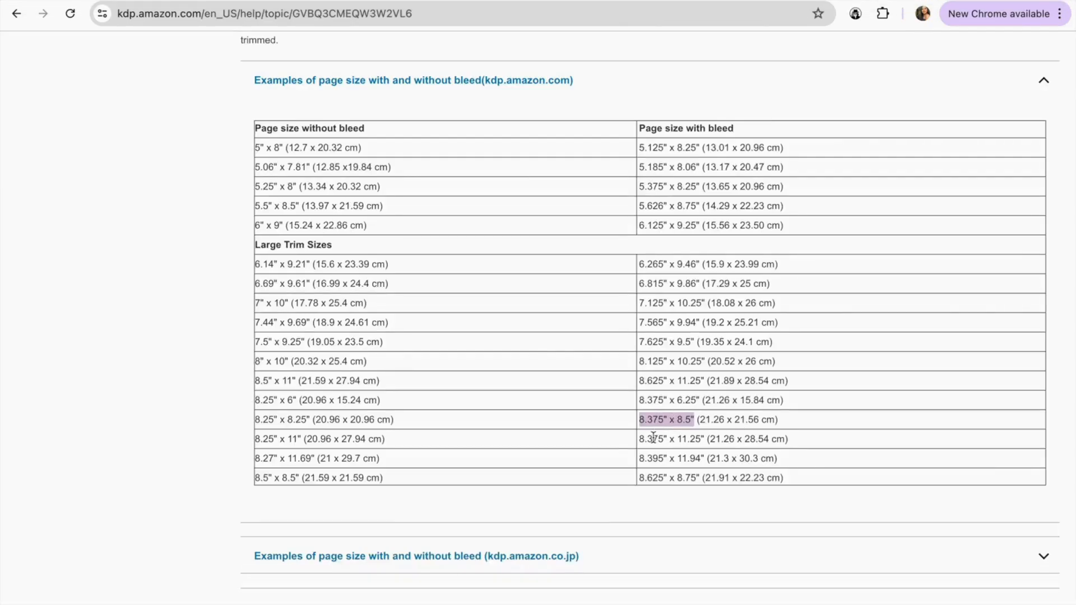
left_click(598, 3)
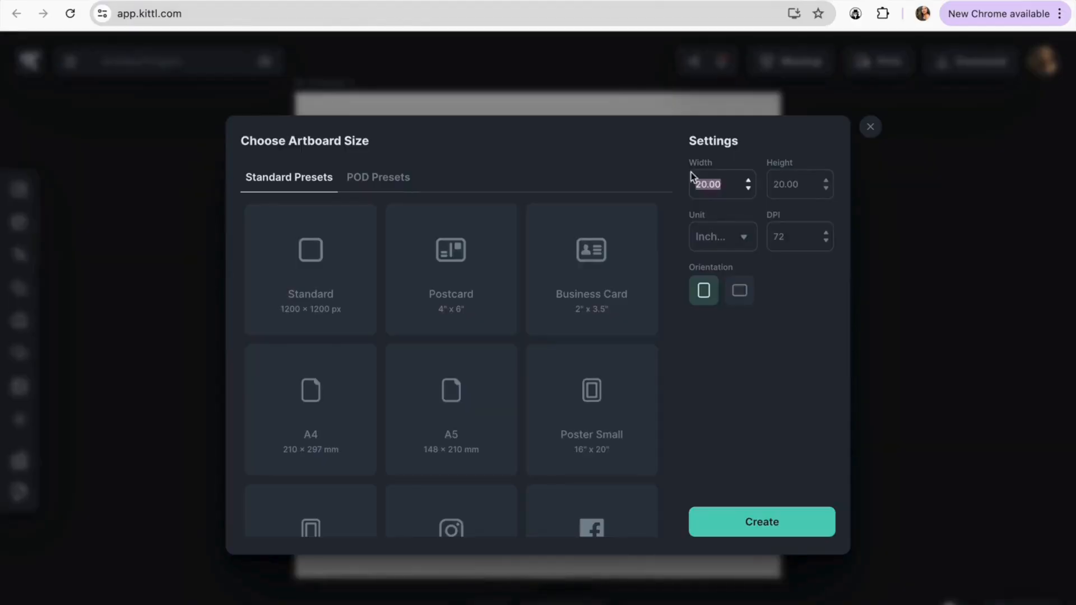
left_click(796, 181)
key("BackSpace")
left_click(793, 3)
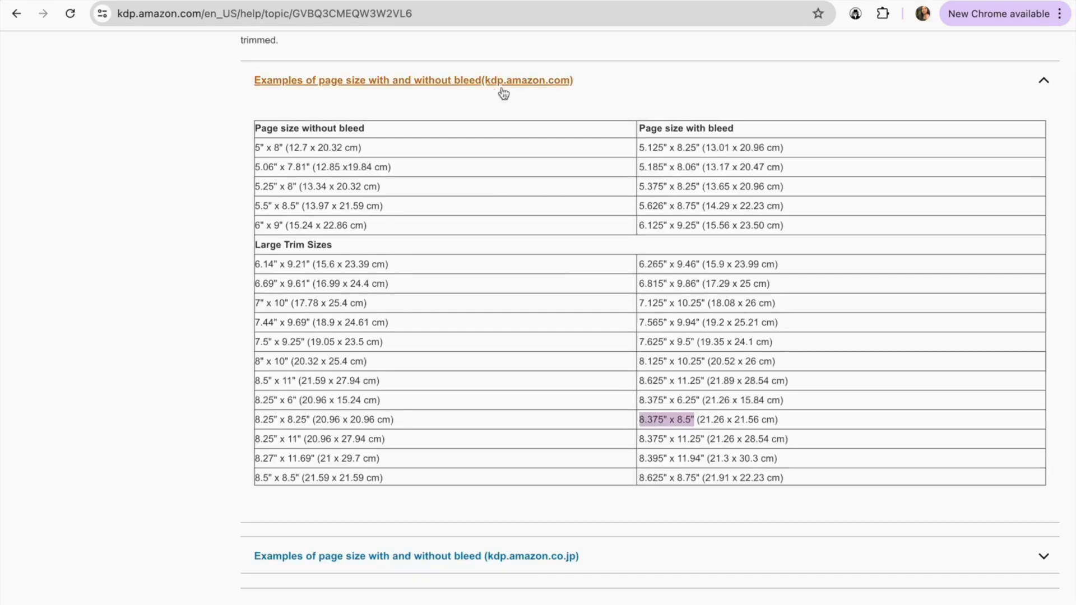
left_click(597, 3)
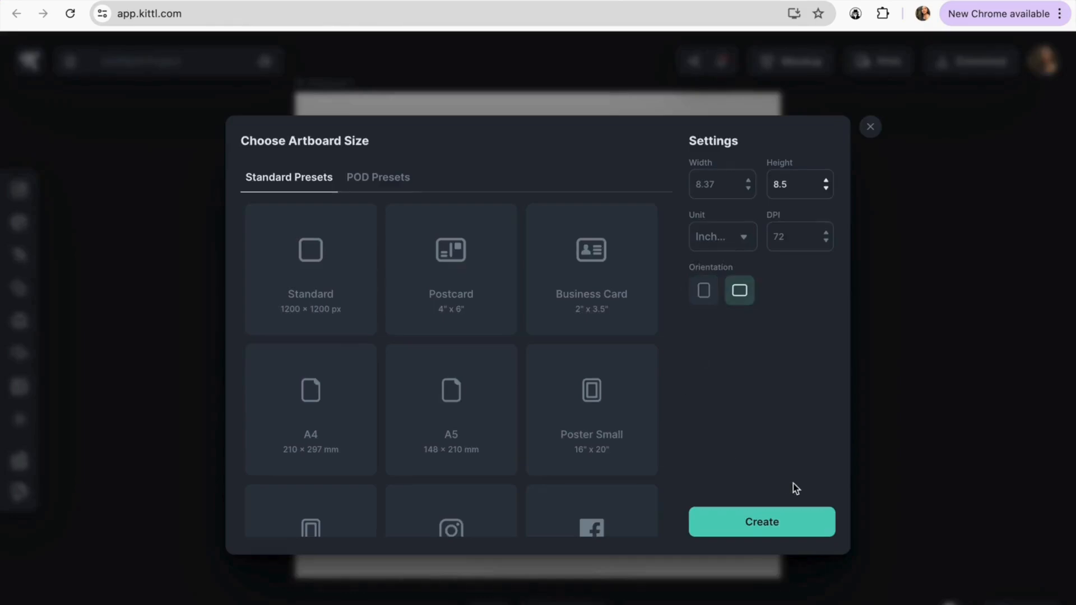
left_click(735, 518)
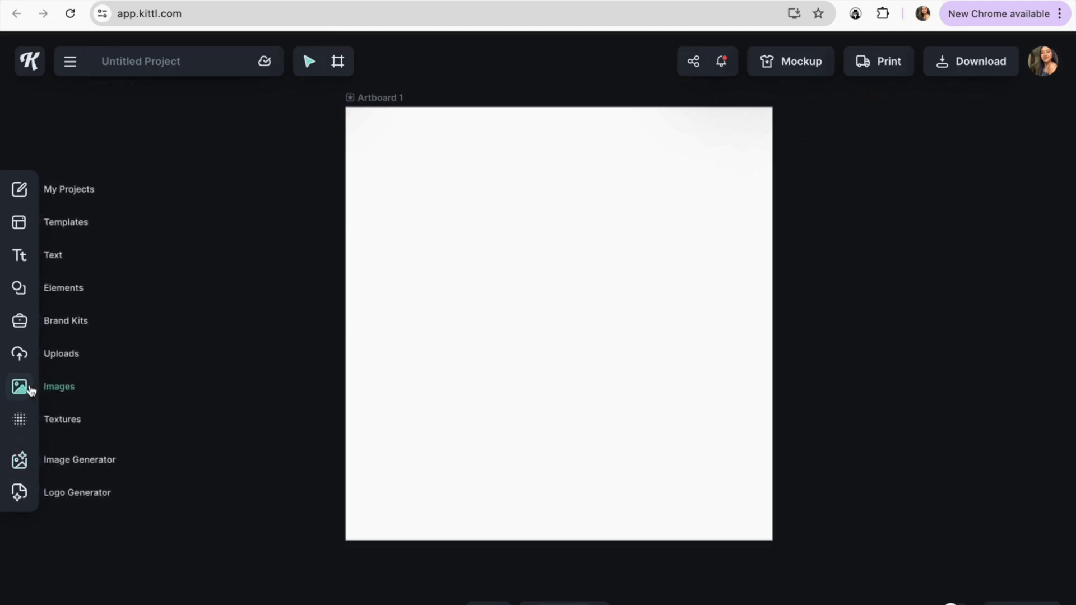
Add the uploaded square frame image to the artboard and scale it to the full artboard width, about 8.37 in.
left_click(20, 359)
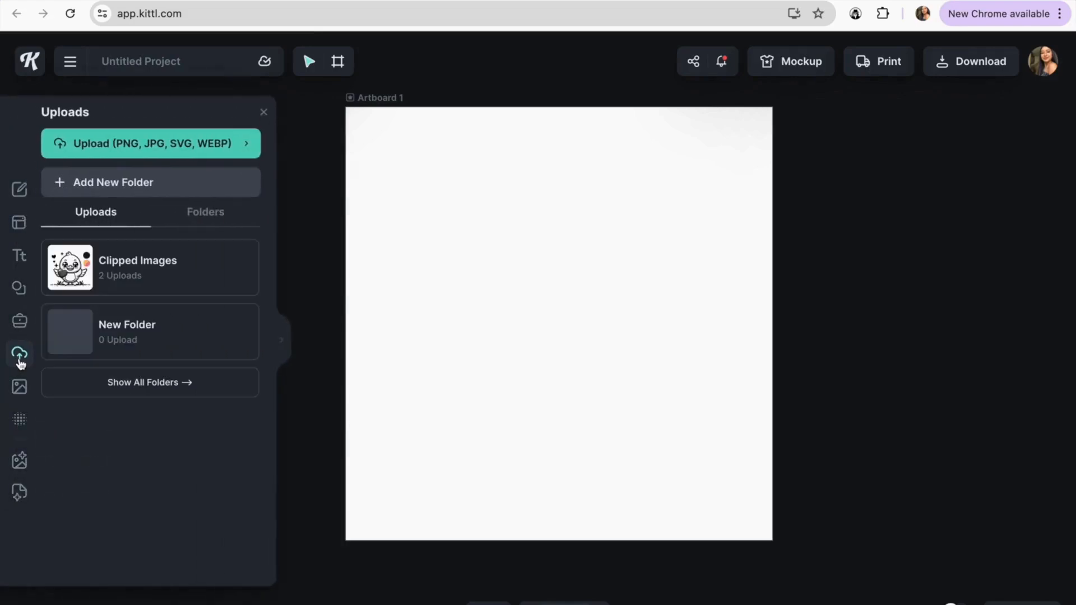
left_click(211, 473)
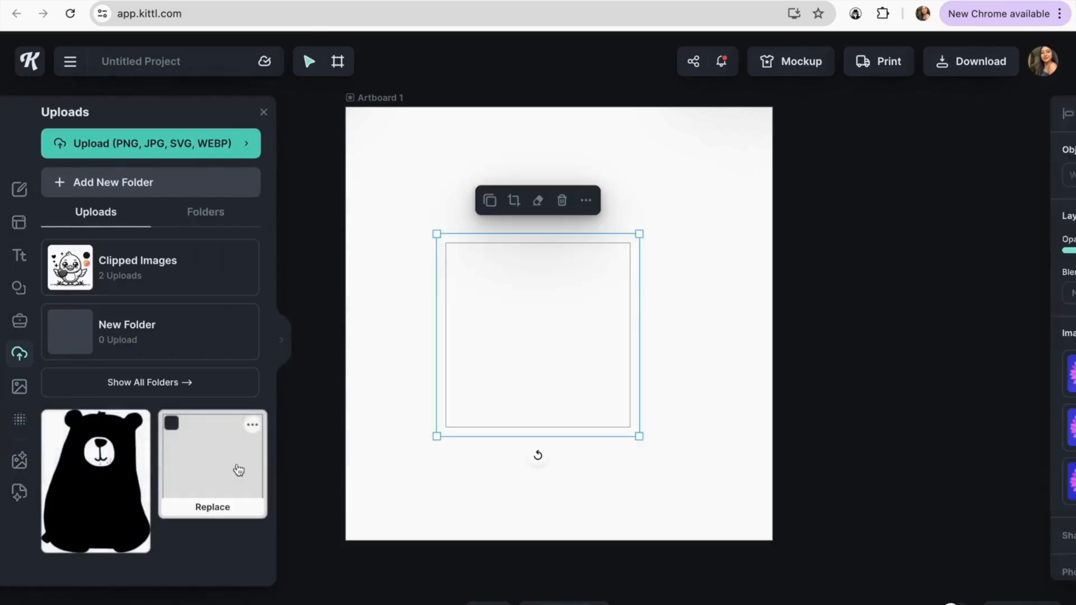
left_click_drag(555, 313, 463, 200)
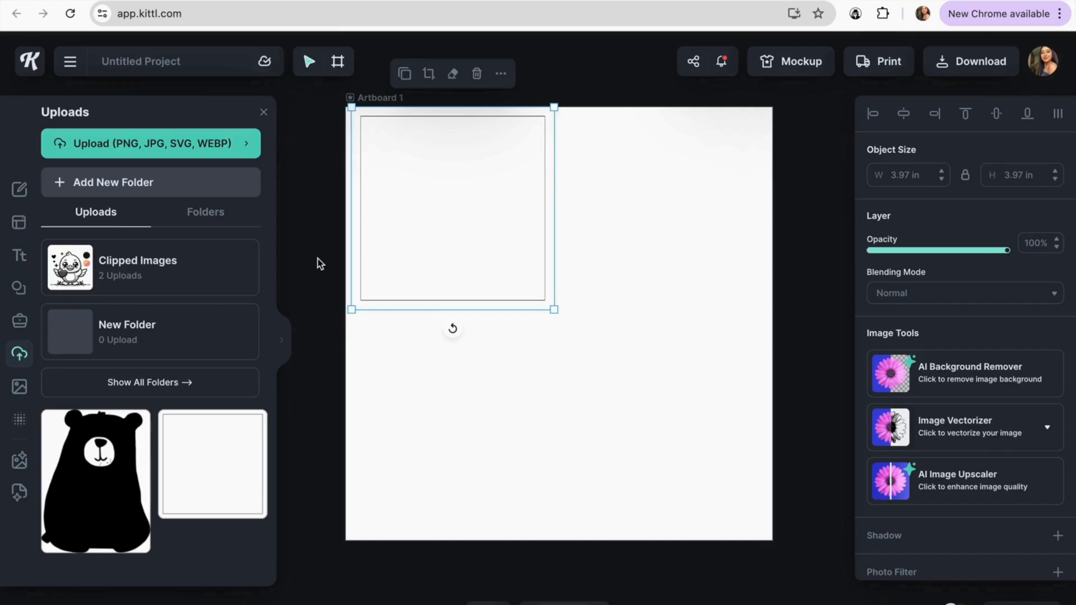
left_click_drag(435, 193, 409, 173)
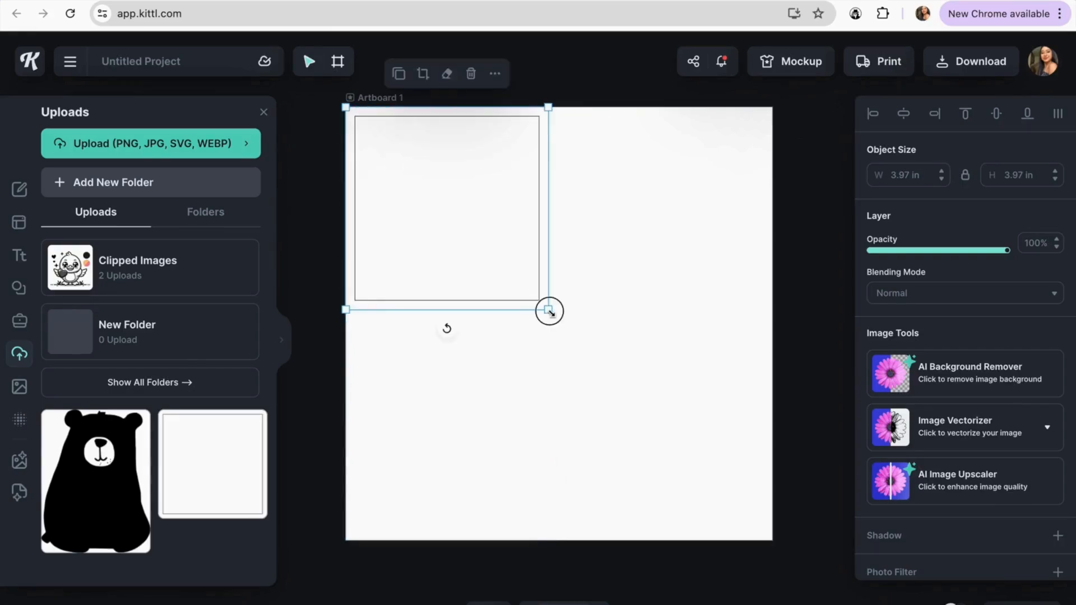
left_click_drag(550, 312, 766, 540)
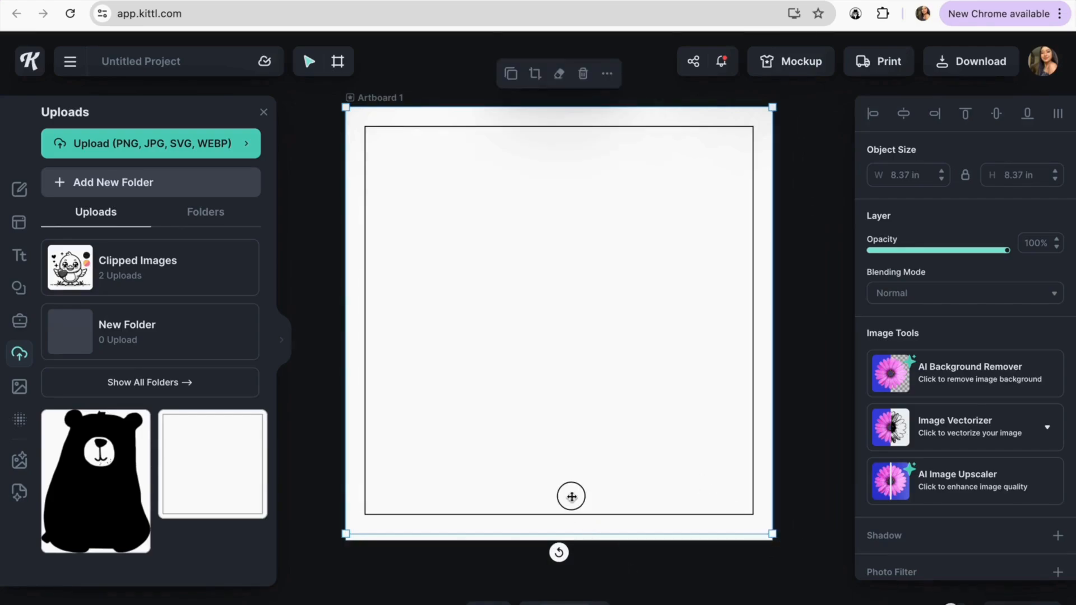
Lock the square frame image on the artboard and deselect it.
left_click(606, 78)
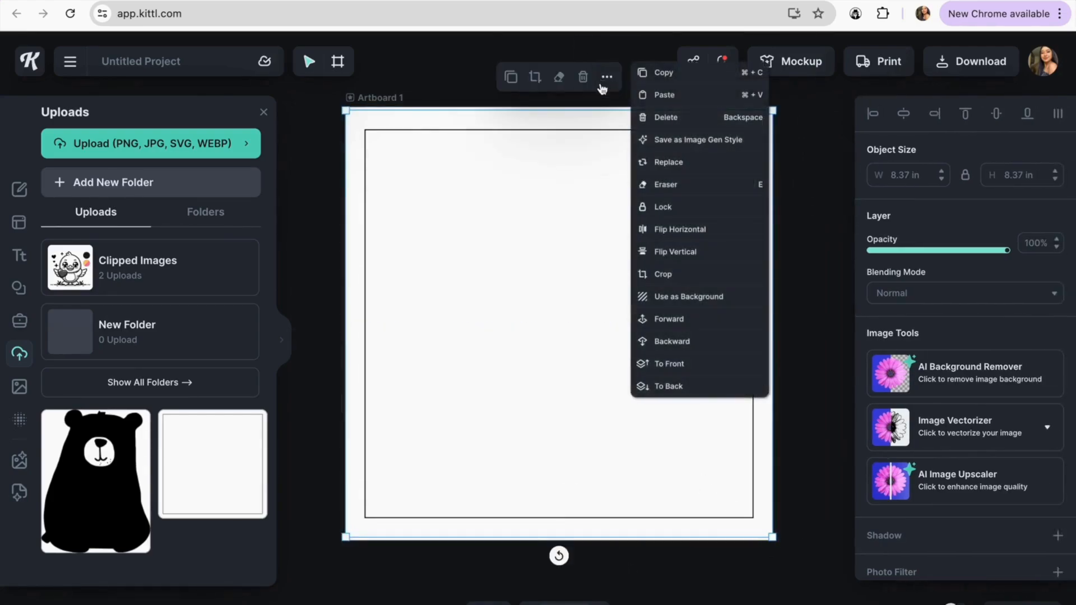
left_click(678, 207)
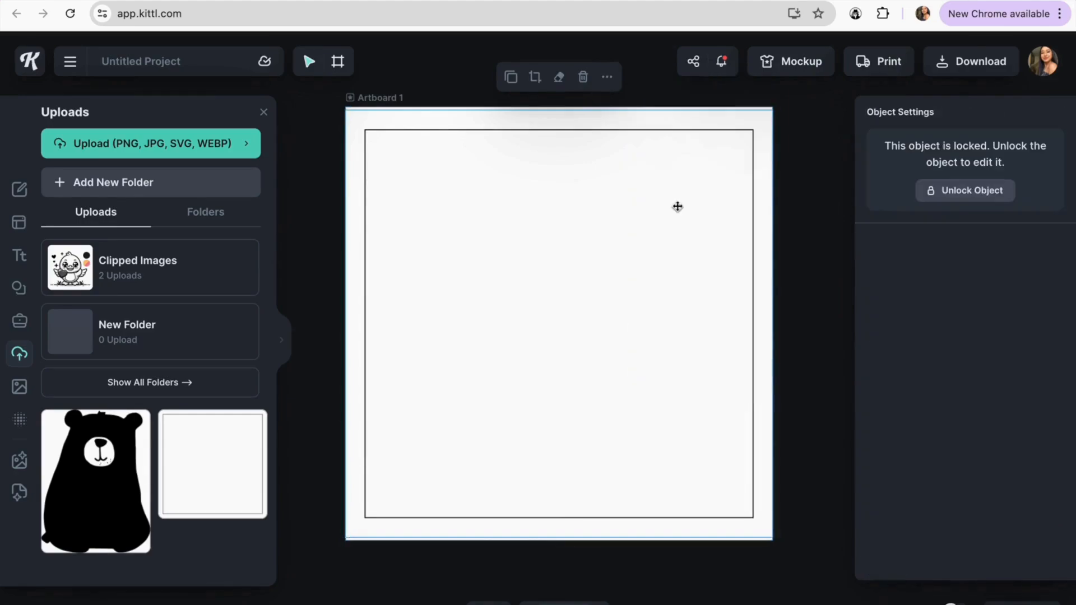
left_click(793, 211)
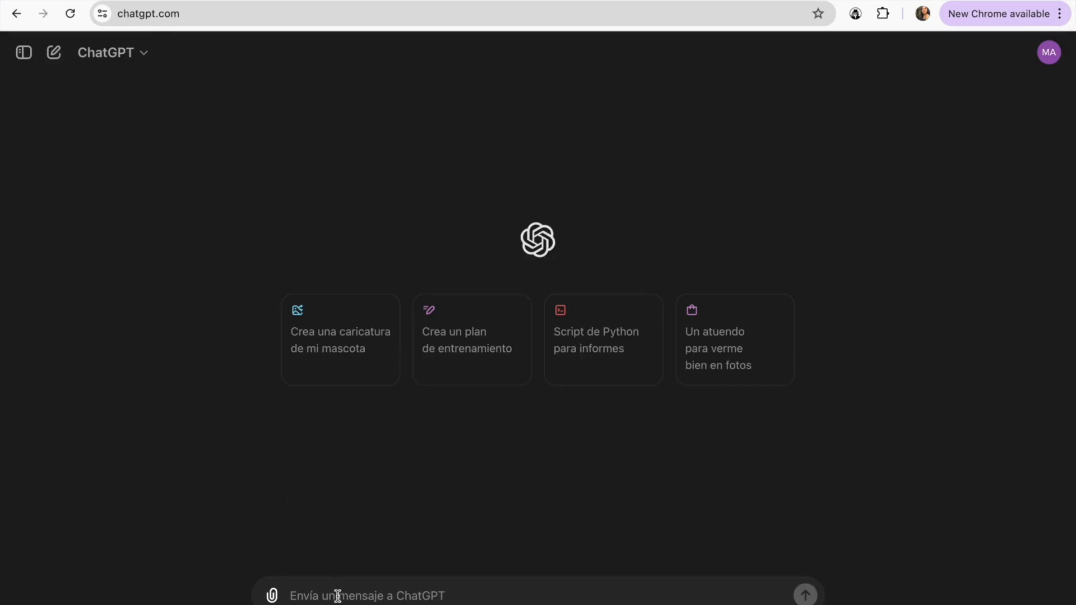
Ask ChatGPT to suggest 50 unique items for an animal stress relief coloring book for adults and kids, bold and easy.
type("I want to create an animal stress relief coloring book for adults and kids, bold and easy. Suggest 50 unique items for my coloring book")
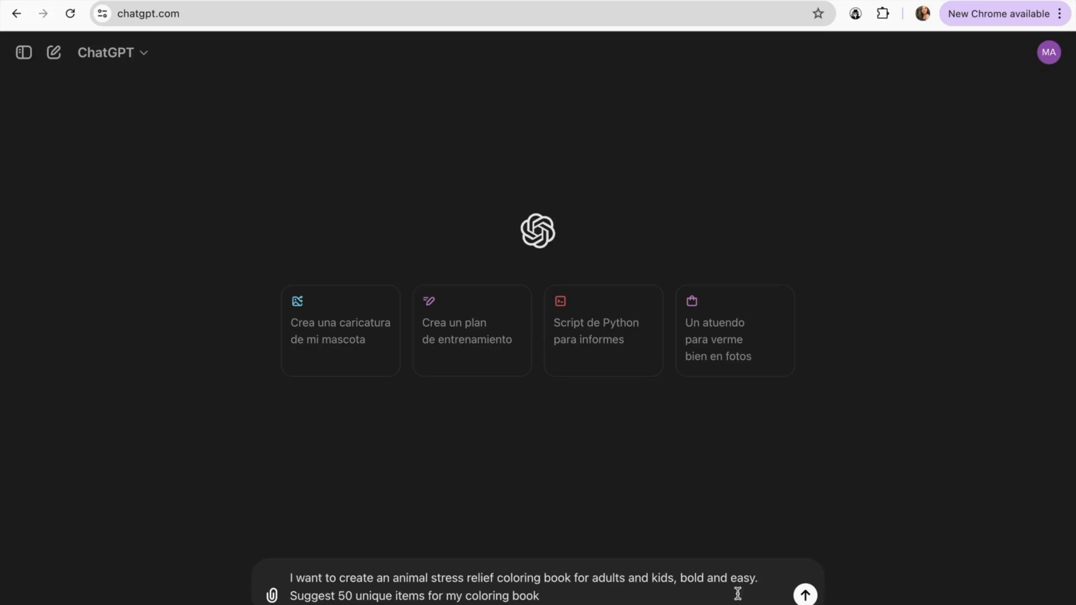
left_click(806, 595)
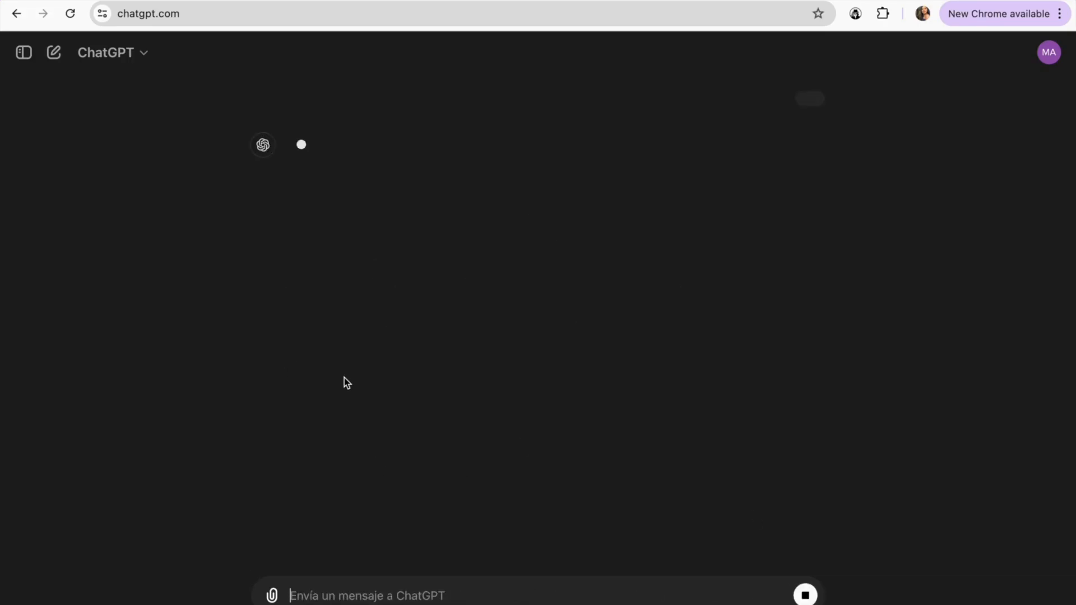
scroll(448, 321, "up", 3)
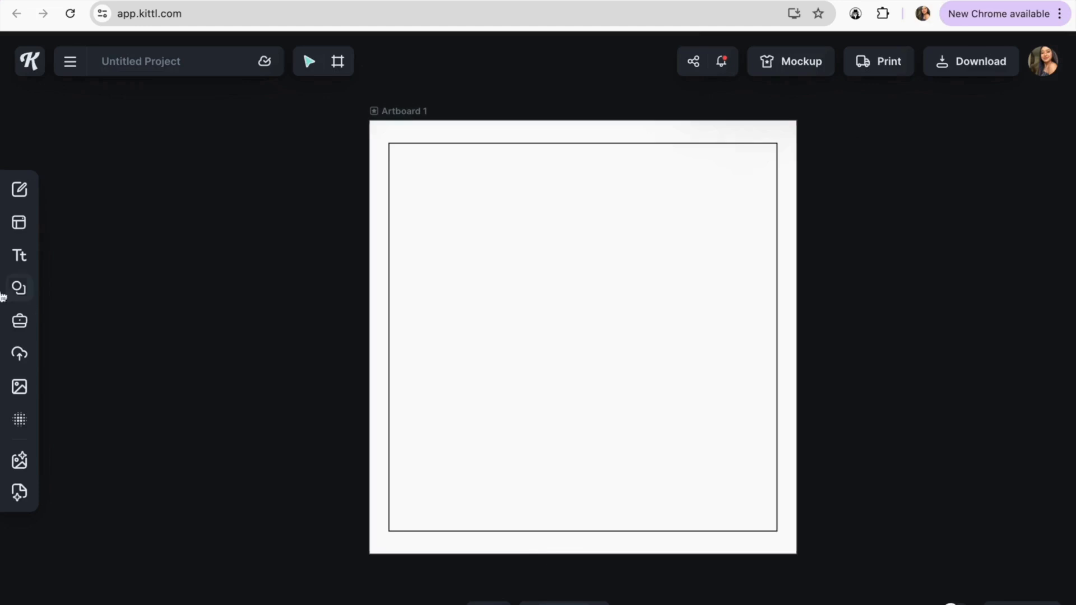
Copy the word "Bee" from ChatGPT's animal list and search Kittl's elements for it.
mouse_move(24, 336)
left_click(20, 288)
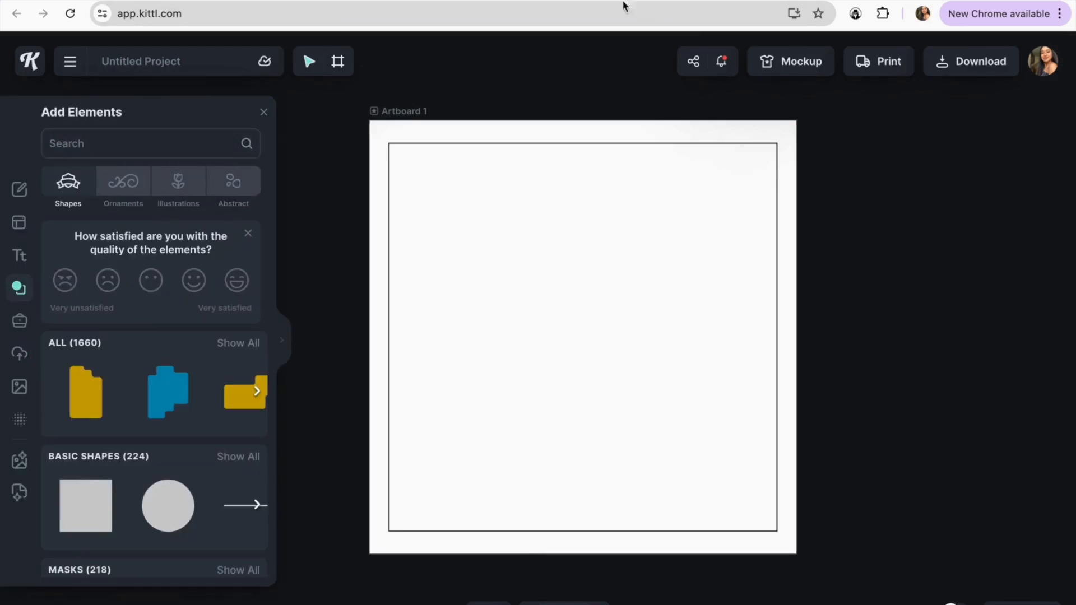
left_click(728, 1)
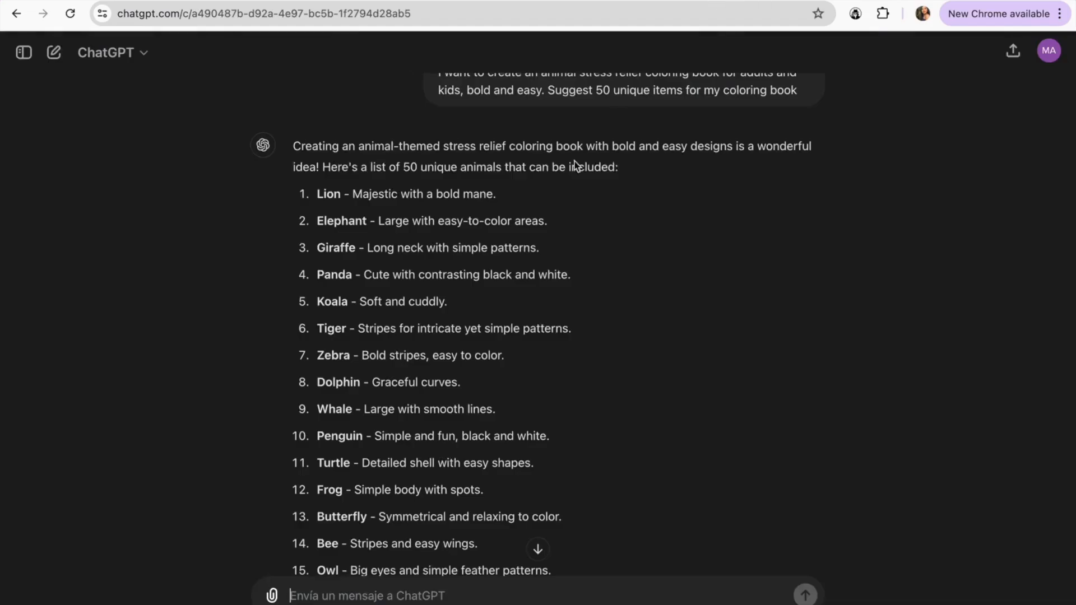
scroll(355, 381, "down", 4)
scroll(356, 381, "down", 3)
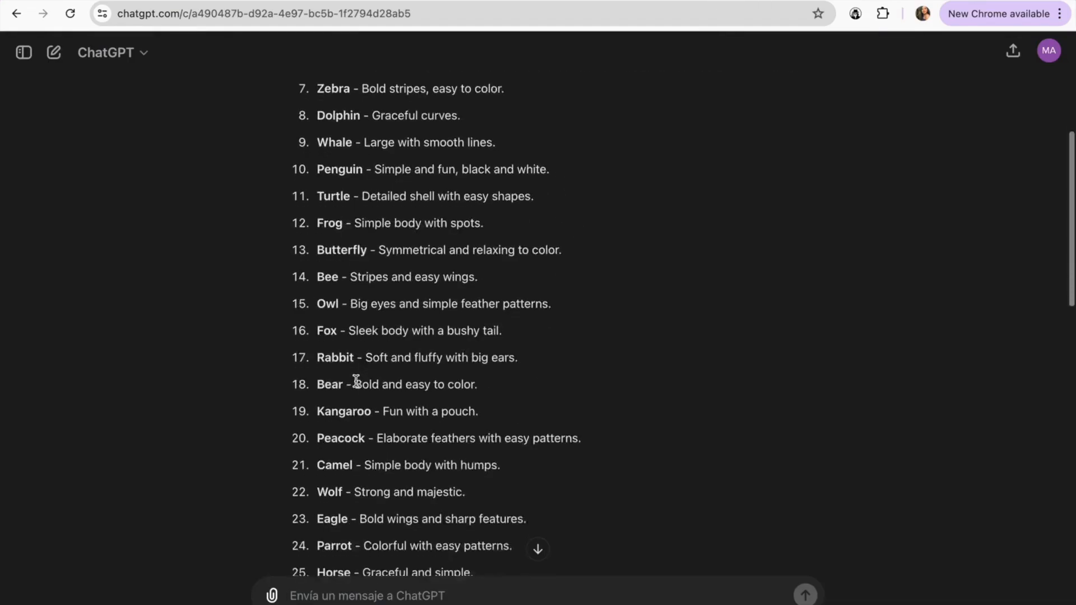
scroll(355, 381, "up", 4)
double_click(320, 388)
key("super+c")
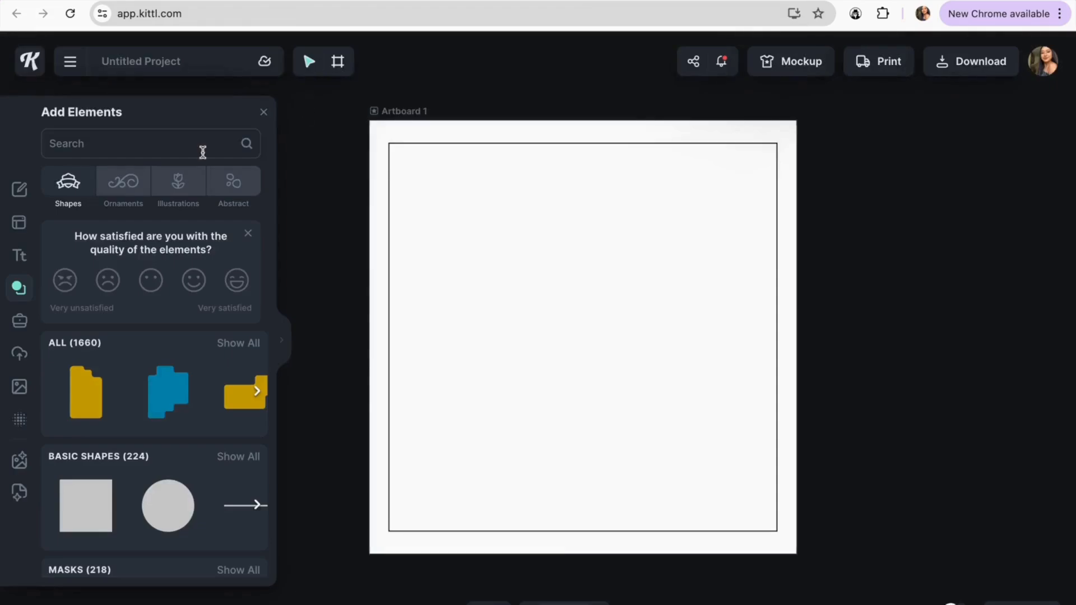
left_click(189, 150)
key("super+v")
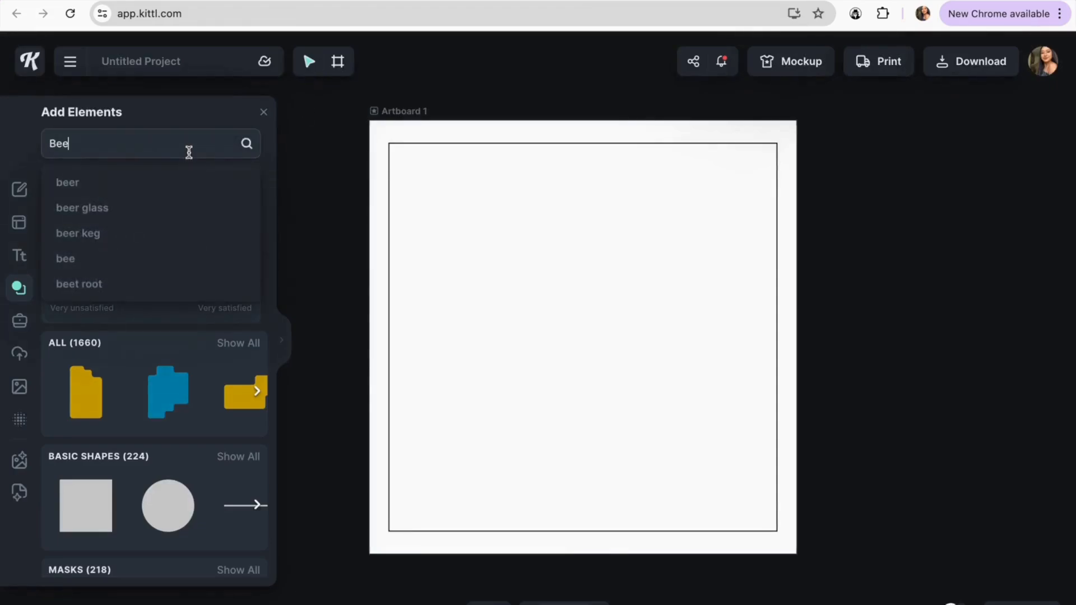
key("Return")
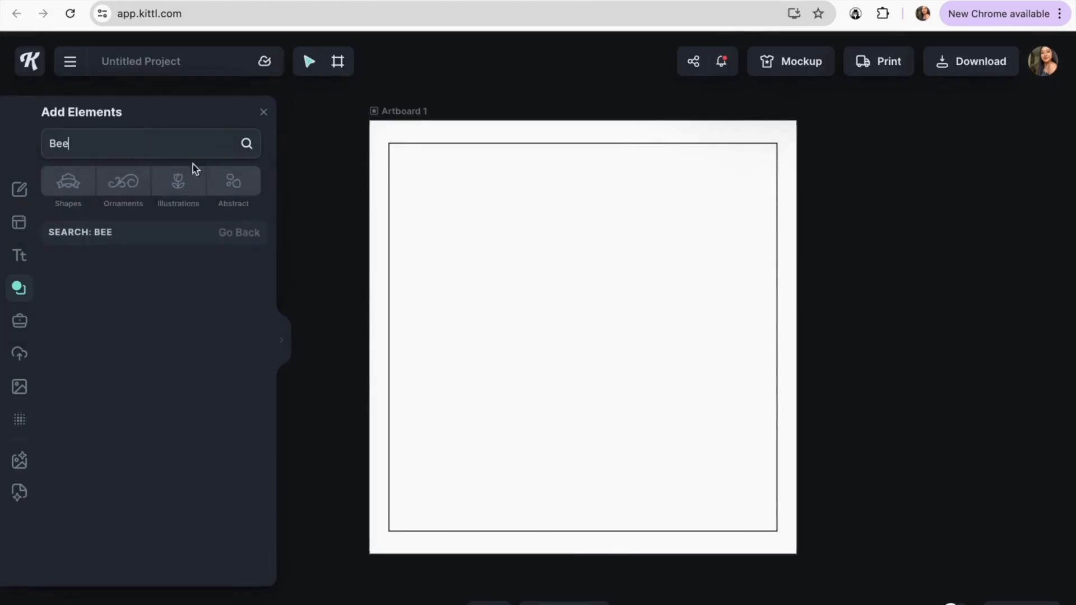
Browse the expanded bee results and add the smiling yellow cartoon bee with cream wings to the artboard.
scroll(135, 342, "down", 2)
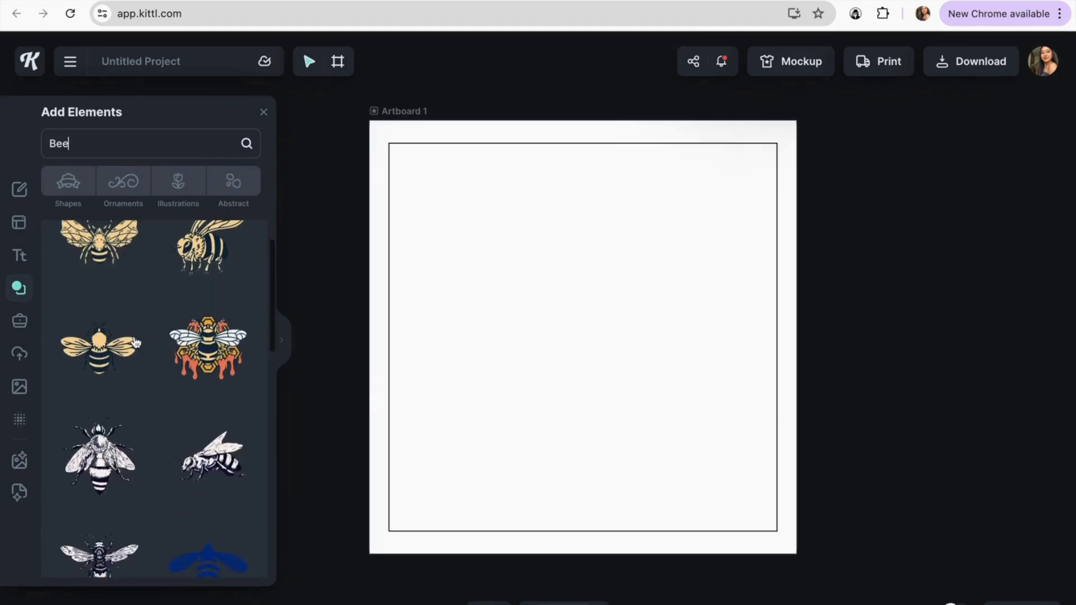
scroll(137, 343, "down", 2)
scroll(144, 375, "down", 5)
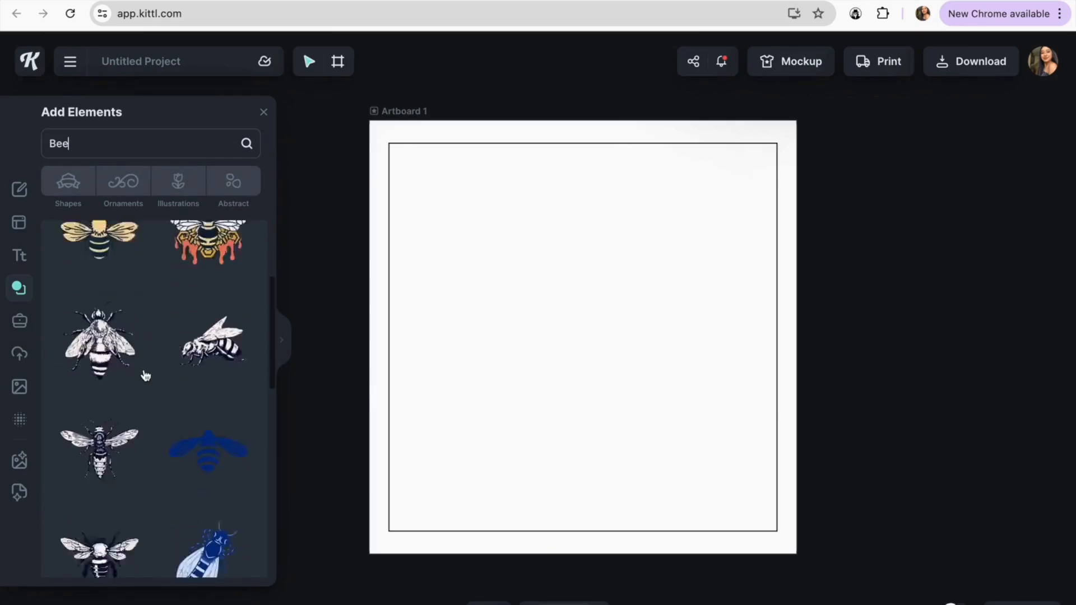
scroll(145, 376, "down", 6)
left_click(280, 339)
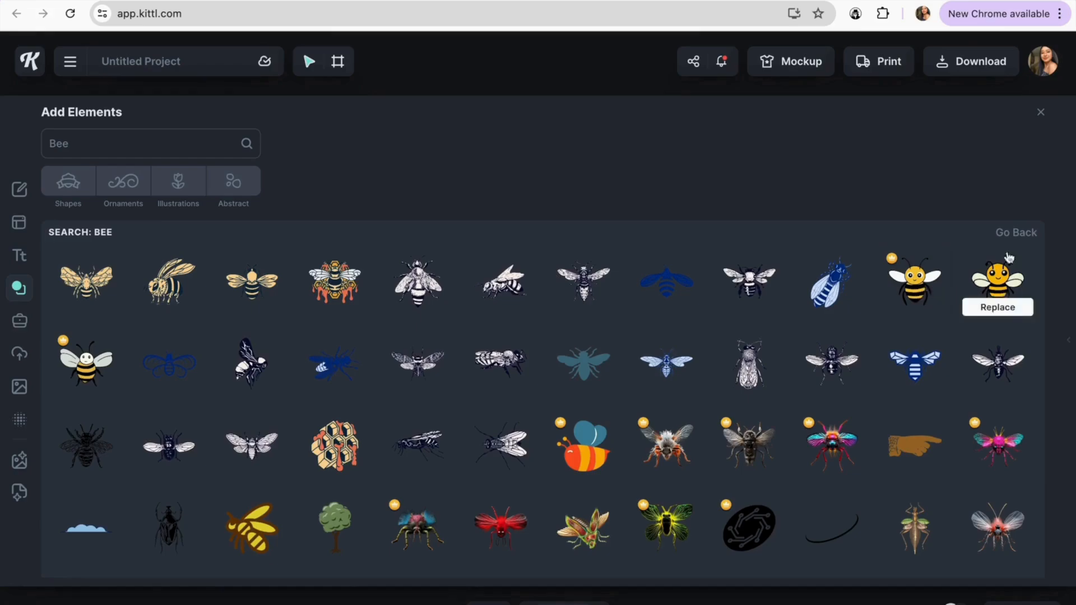
left_click(992, 279)
left_click(1041, 112)
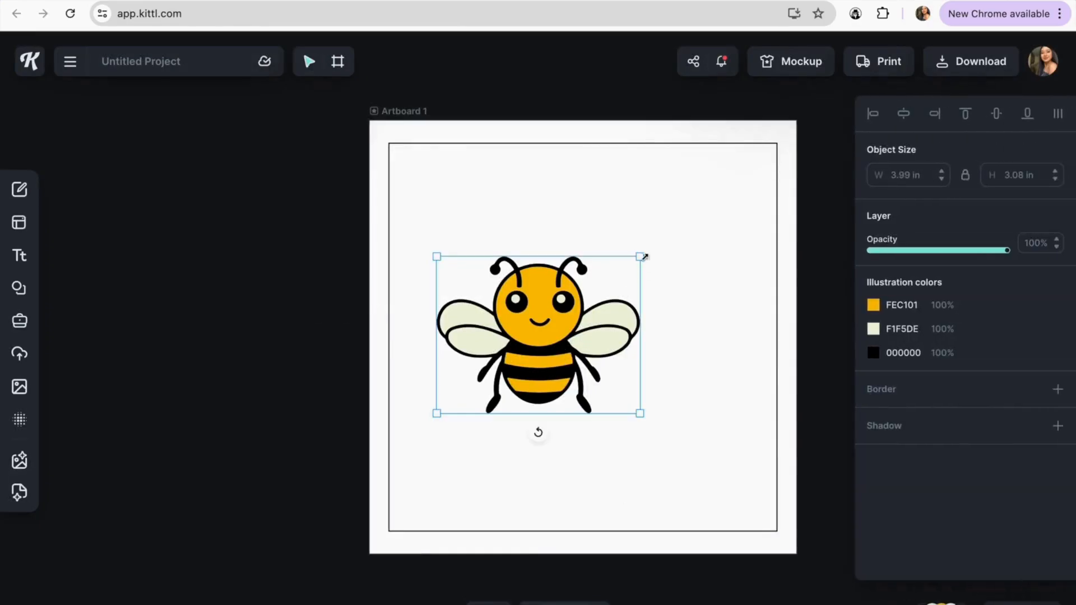
Enlarge the bee to about 6.88 in wide and center it horizontally inside the square frame.
left_click_drag(640, 256, 762, 190)
left_click_drag(620, 302, 611, 303)
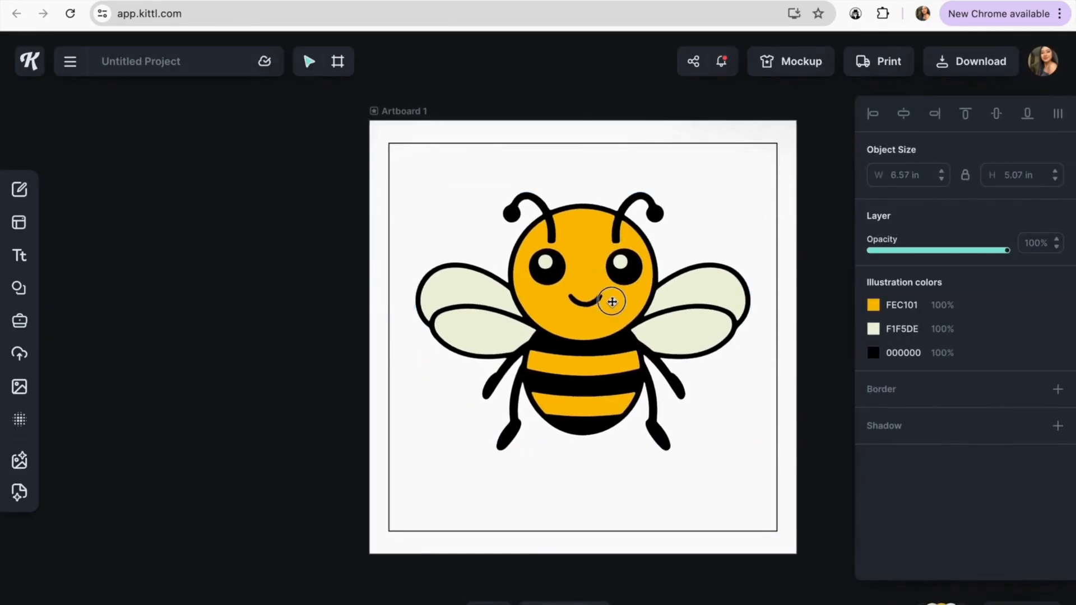
left_click_drag(751, 451, 758, 457)
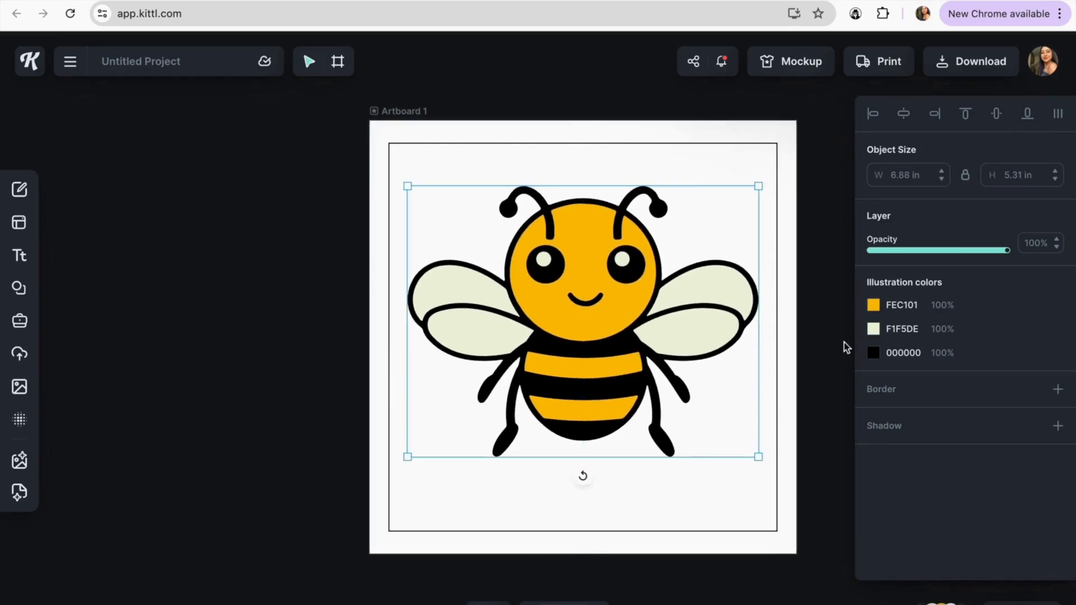
Recolor the bee's yellow body and cream wings to white (FFFFFF), keeping the black outlines.
left_click(873, 305)
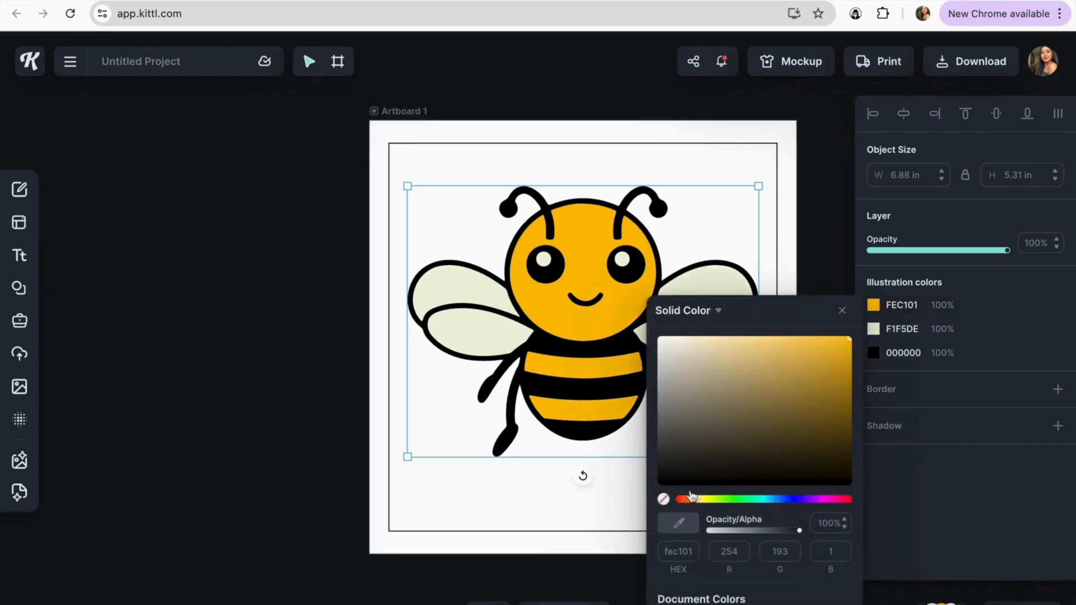
left_click(679, 525)
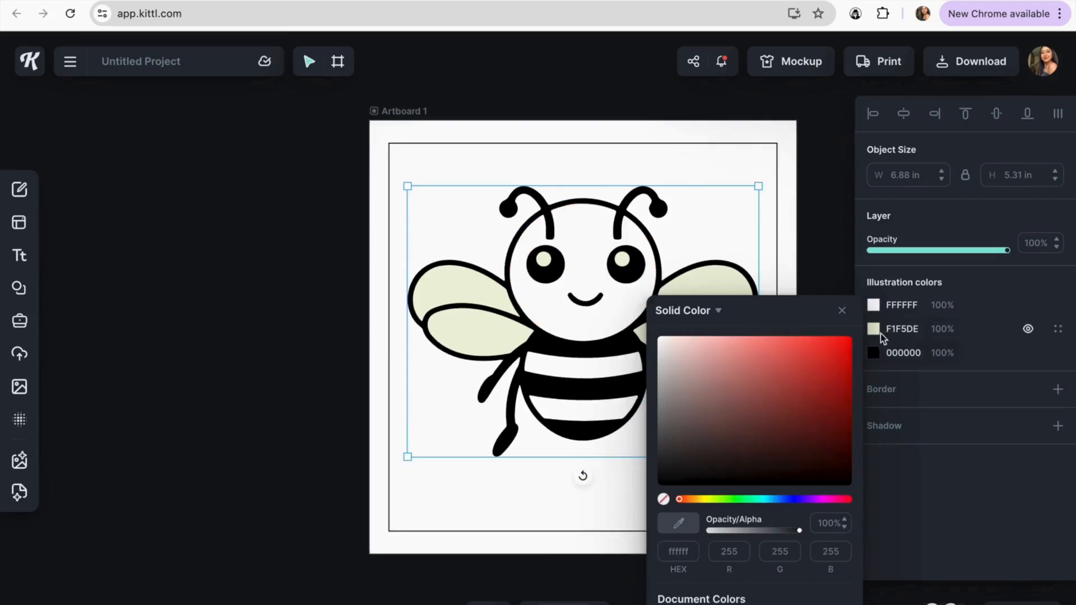
left_click(874, 332)
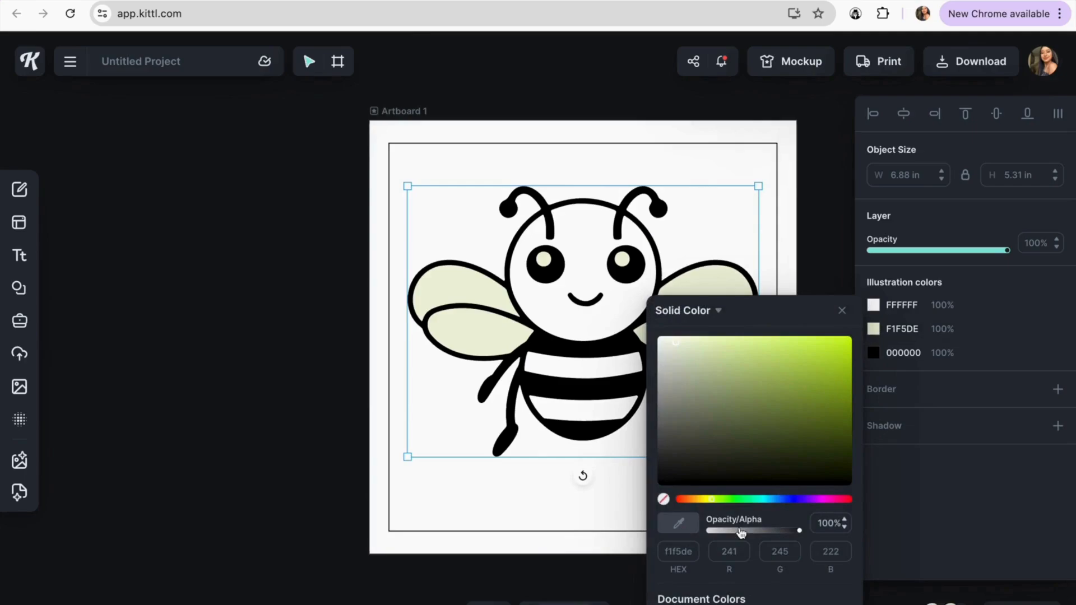
left_click(695, 603)
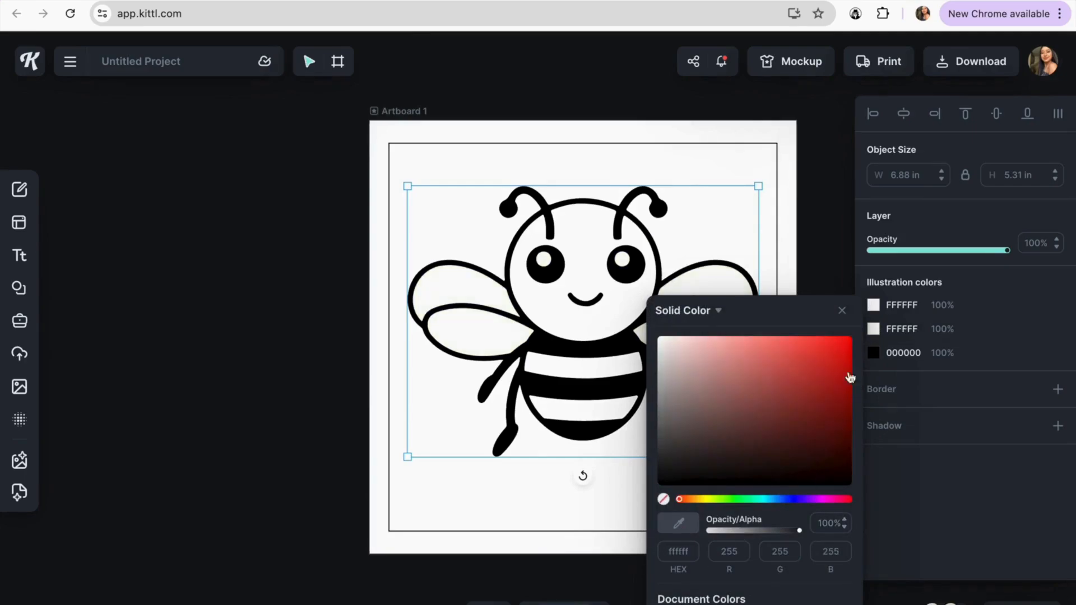
left_click(816, 245)
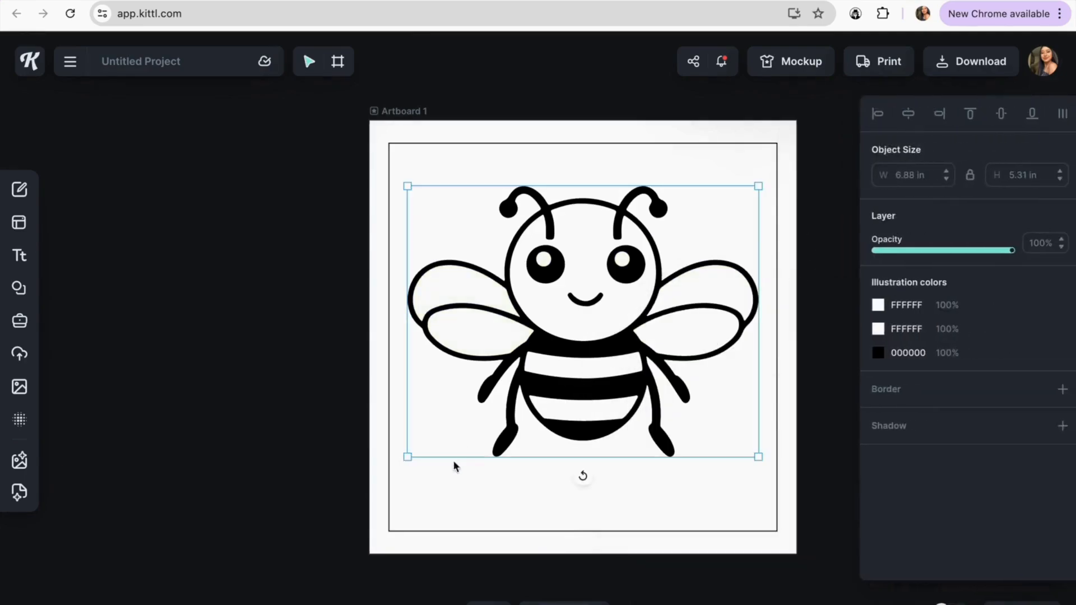
Scale the white bee up to about 7.24 in wide within the frame and deselect it.
left_click(405, 452)
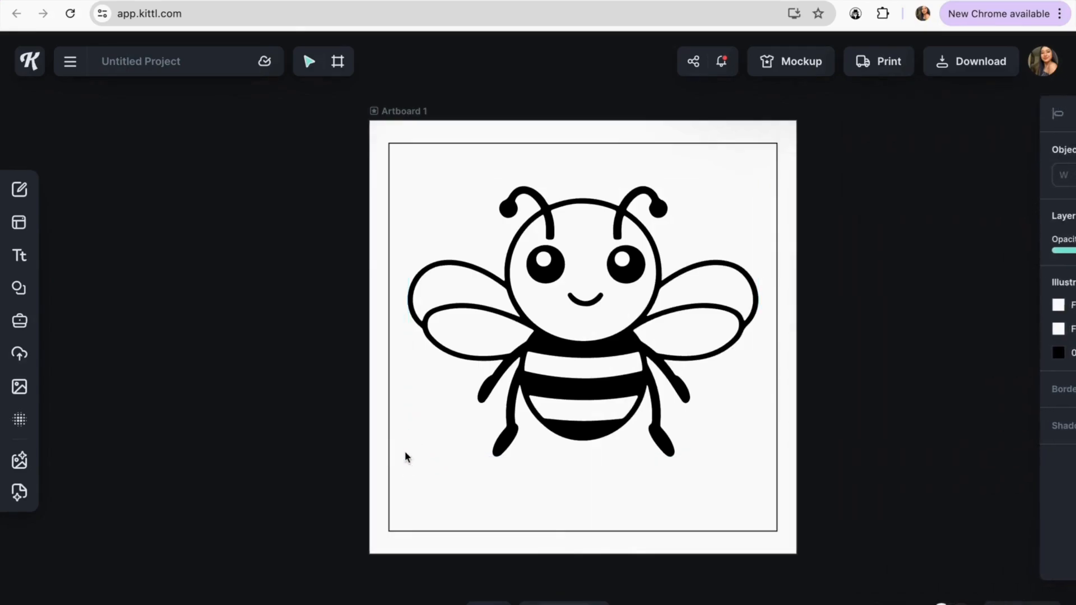
left_click(552, 369)
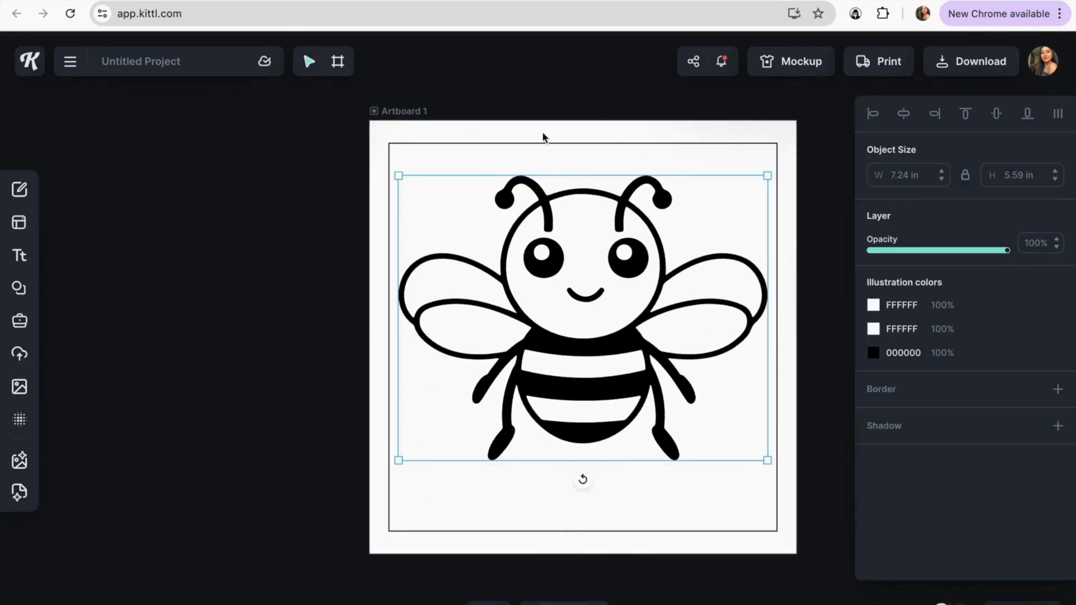
left_click(284, 216)
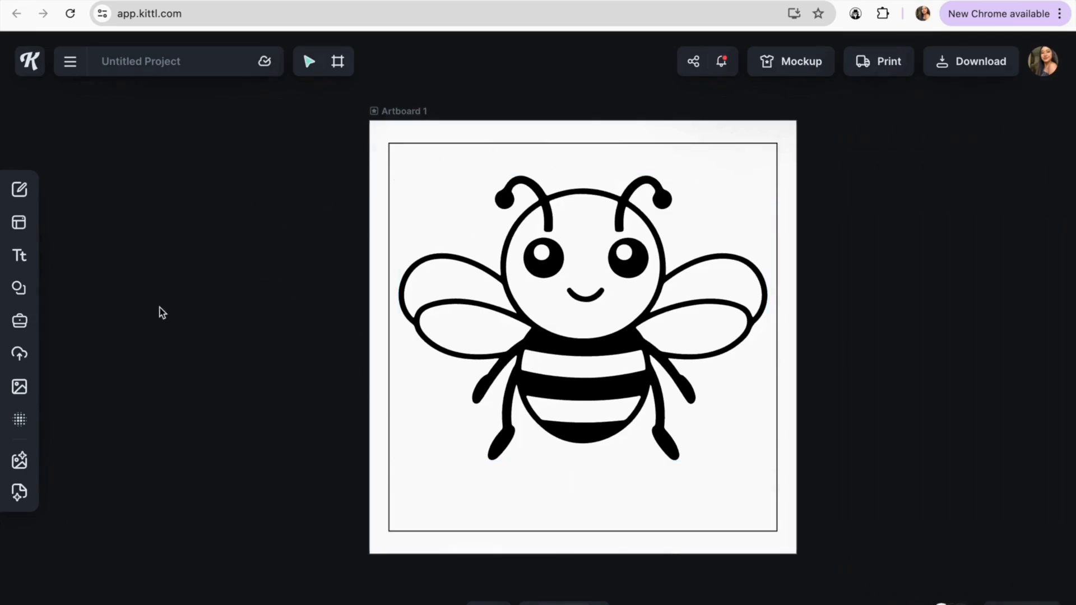
mouse_move(19, 386)
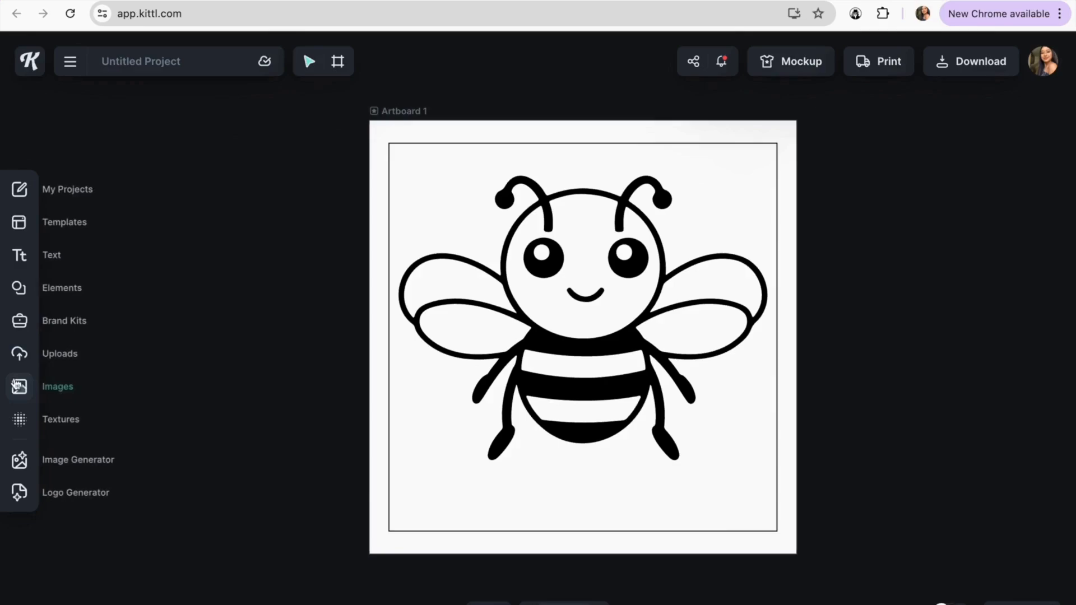
left_click(18, 288)
scroll(121, 348, "down", 2)
scroll(121, 348, "down", 3)
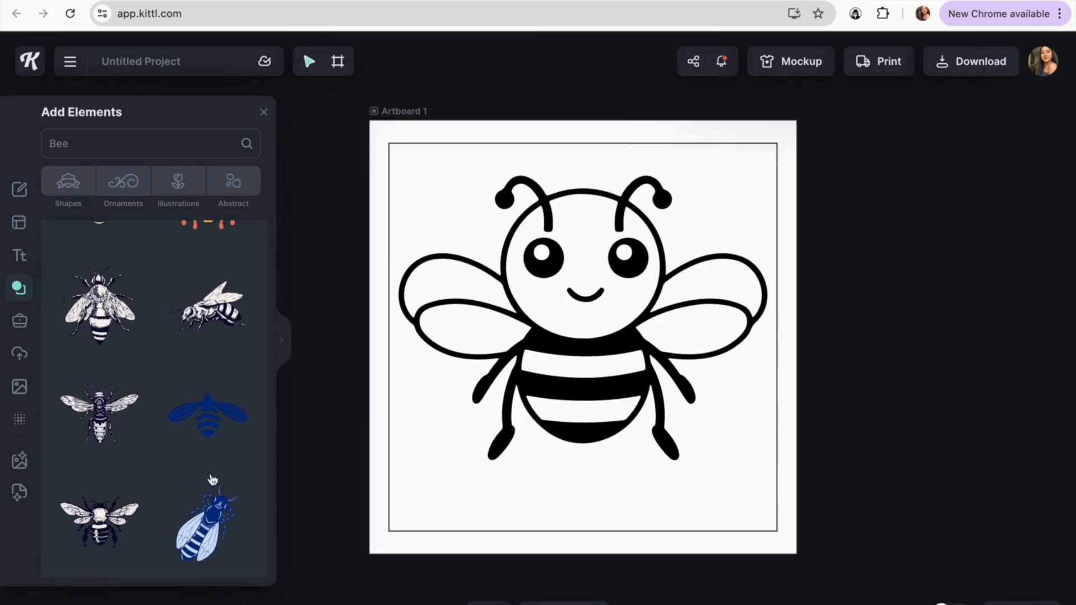
scroll(202, 449, "down", 5)
scroll(192, 436, "down", 3)
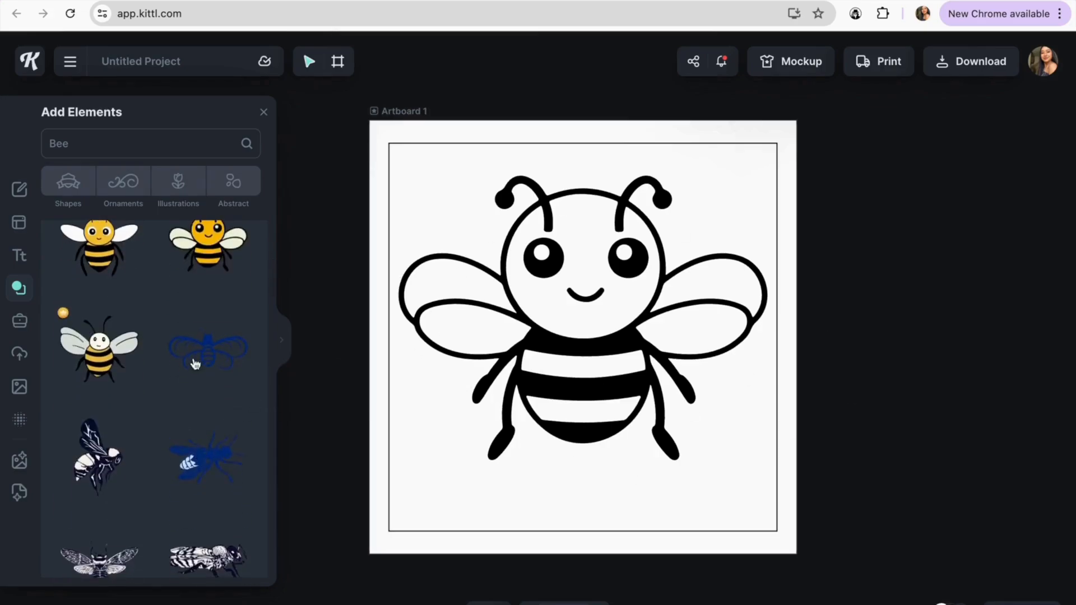
left_click(264, 112)
Duplicate the whole bee artboard and move the copy closer beside the original.
scroll(312, 236, "up", 2)
scroll(312, 236, "down", 4)
scroll(312, 240, "up", 2)
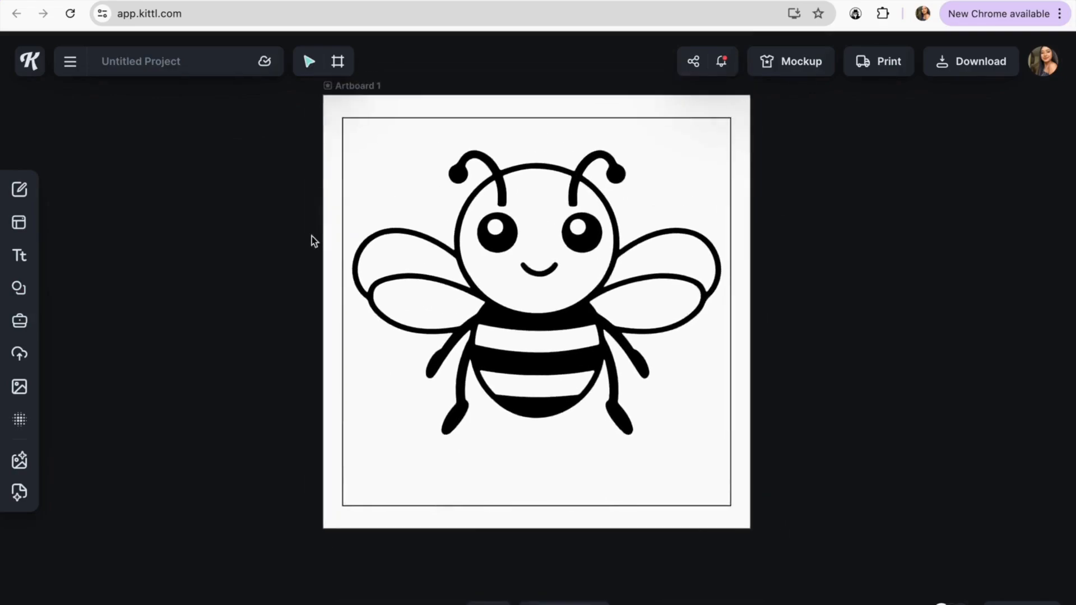
scroll(312, 240, "down", 3)
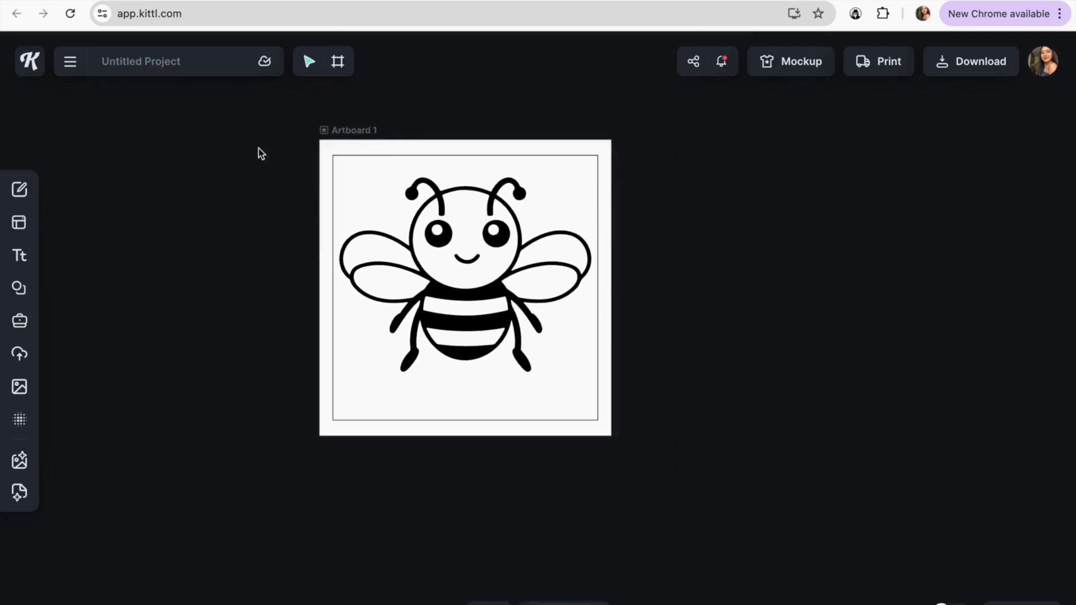
left_click(362, 297)
left_click(258, 187)
left_click_drag(277, 100, 654, 498)
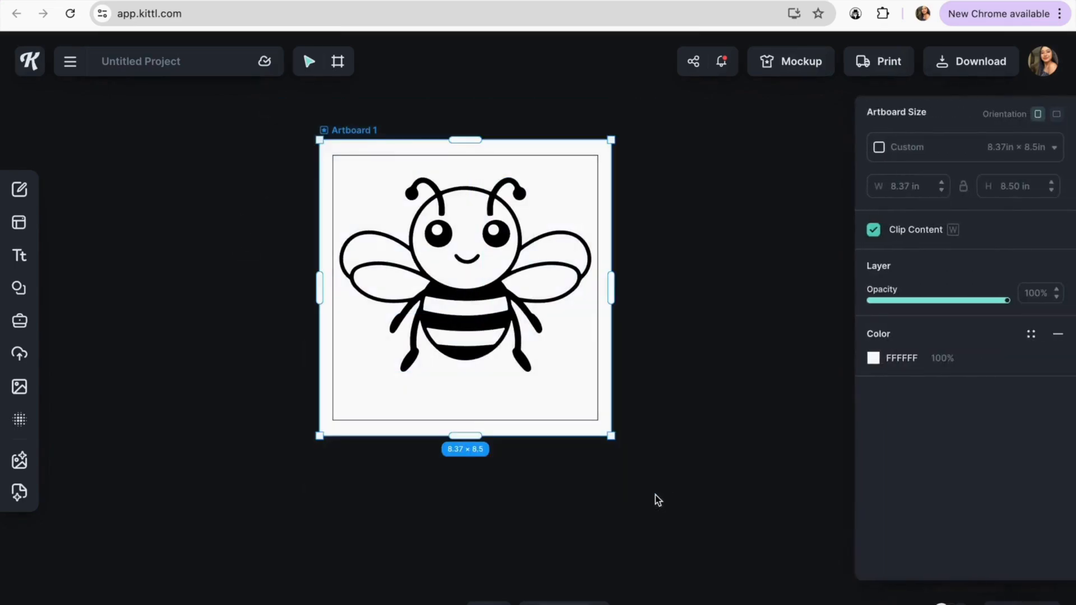
key("ctrl+v")
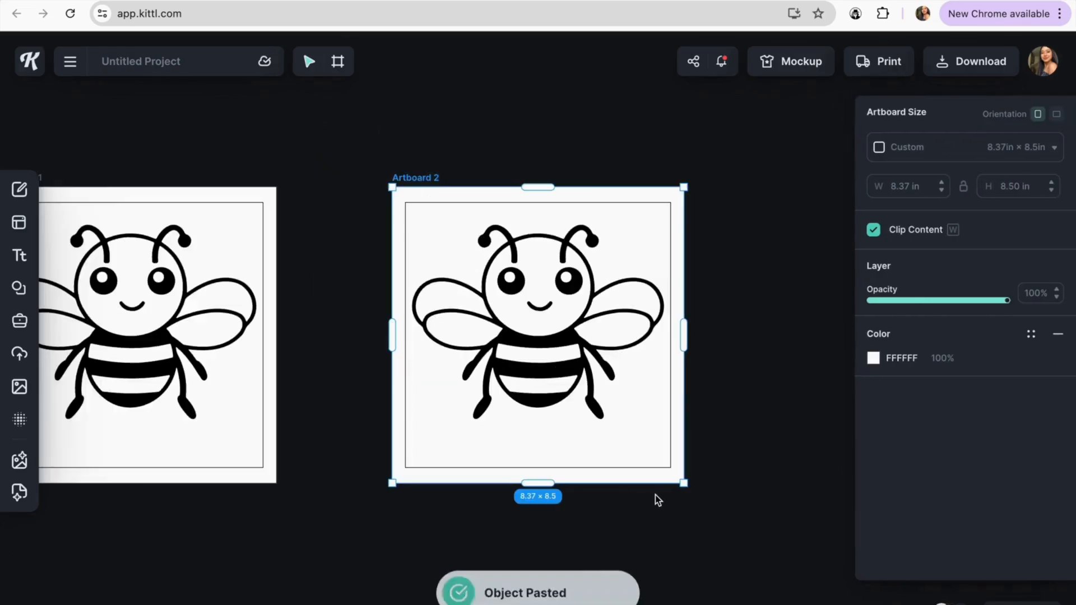
left_click_drag(387, 165, 729, 514)
left_click_drag(624, 238, 539, 238)
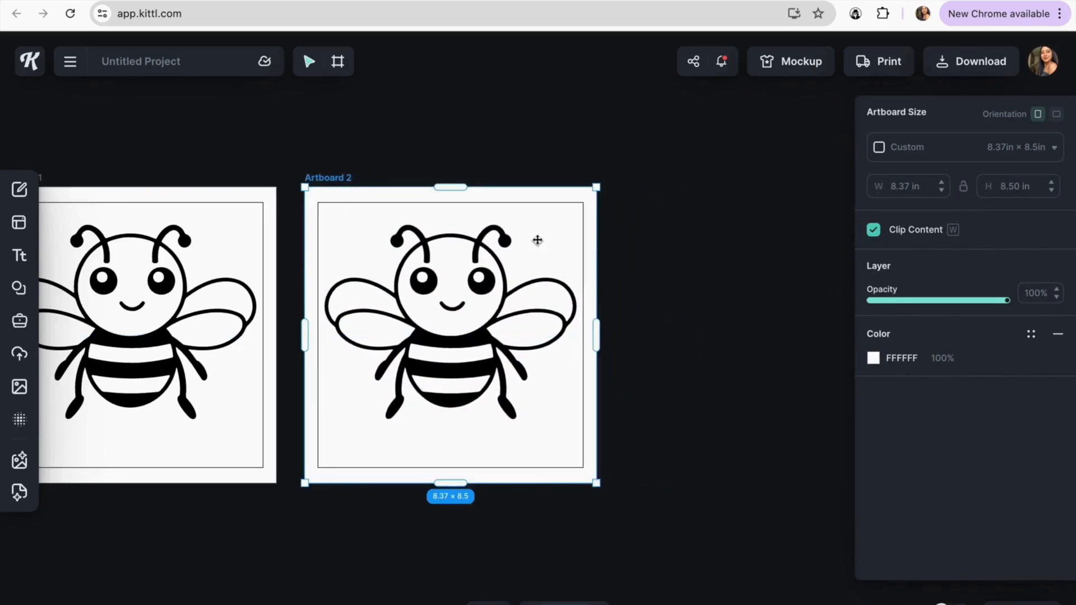
Delete the bee from the duplicated artboard, leaving only its square frame.
scroll(541, 264, "left", 5)
left_click(562, 343)
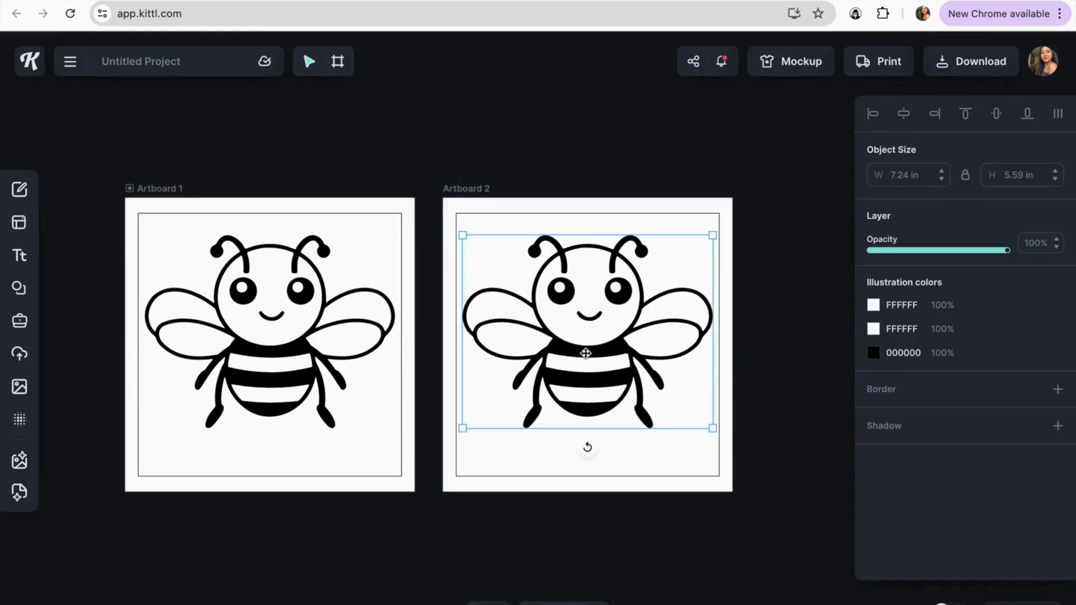
key("Delete")
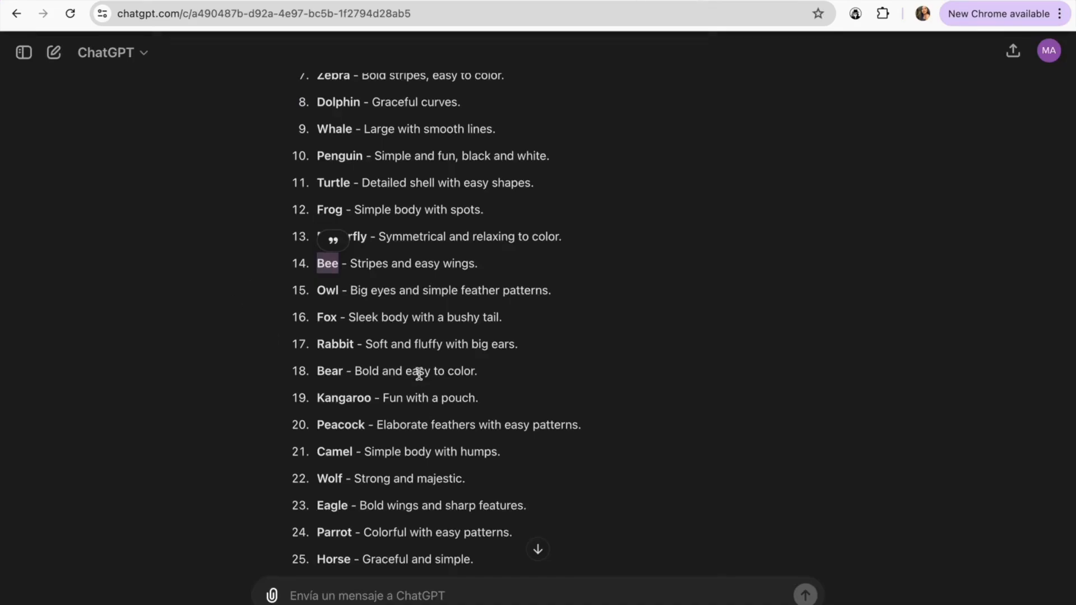
Select the word Bear in ChatGPT's animal list as the next page's subject and switch back to Kittl.
scroll(404, 370, "down", 2)
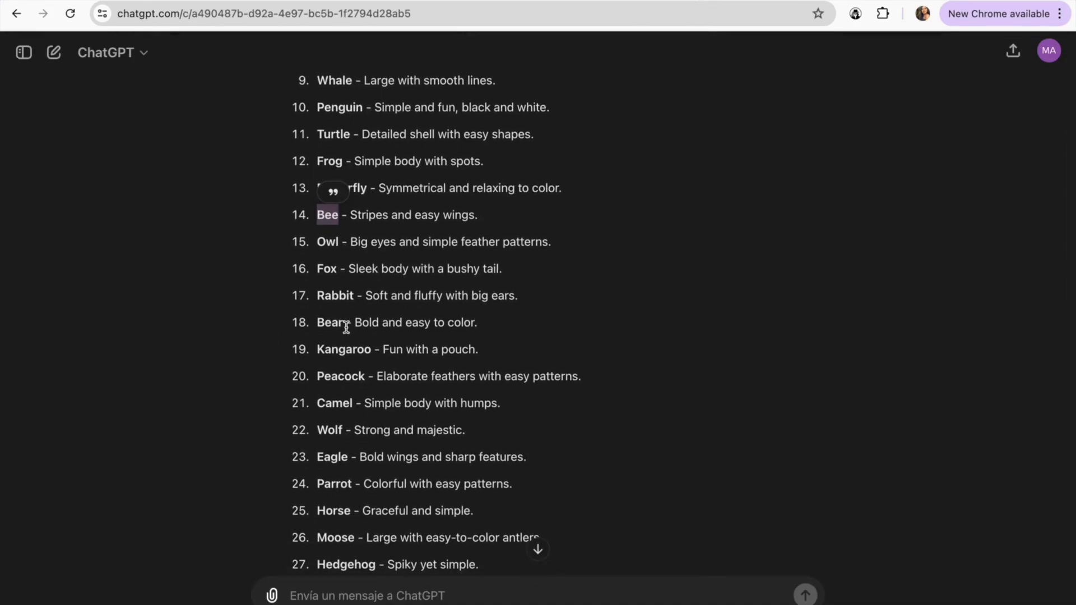
left_click_drag(343, 326, 315, 324)
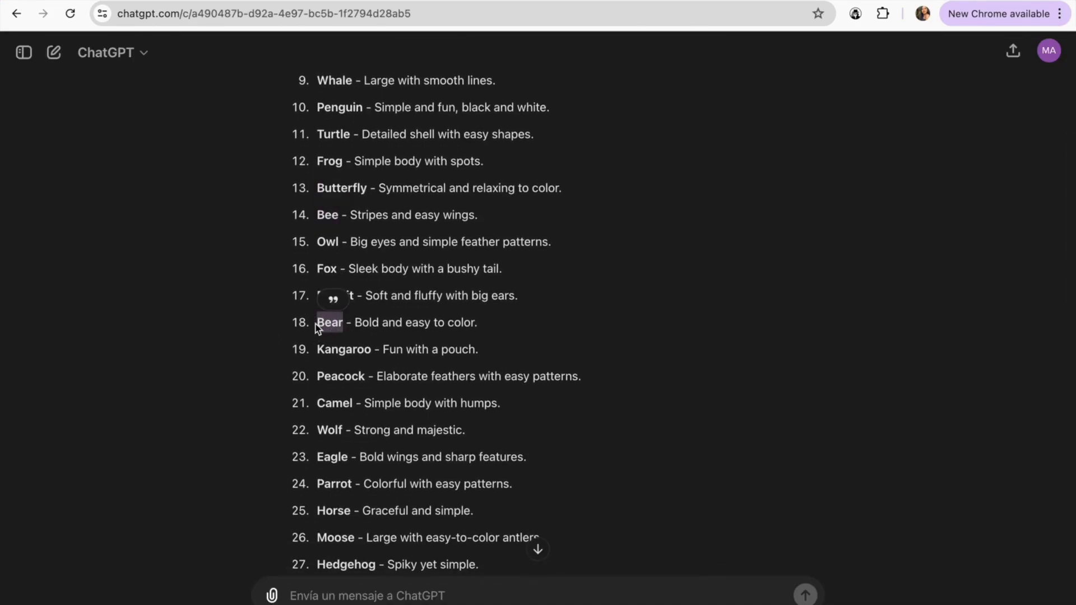
key("ctrl+Tab")
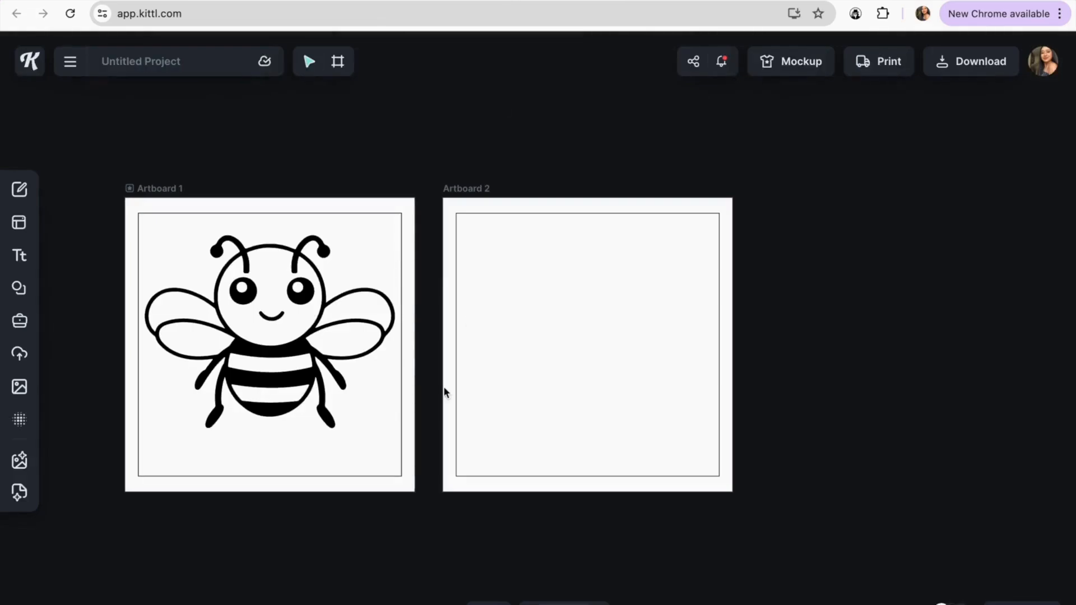
Search the elements library for "Bear", replacing the previous bee search term.
mouse_move(30, 328)
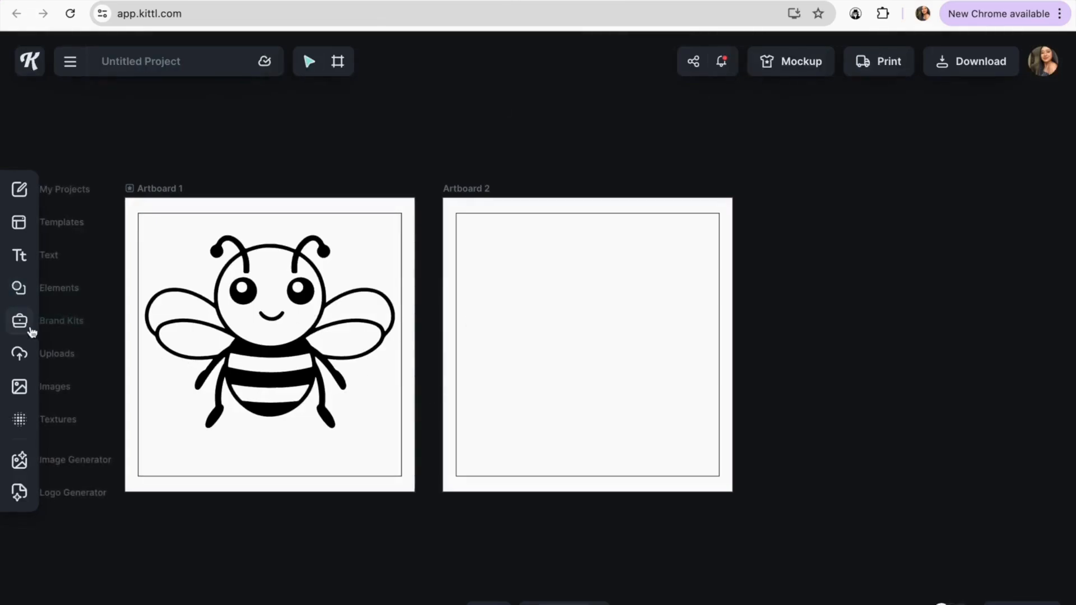
left_click(22, 290)
left_click(99, 144)
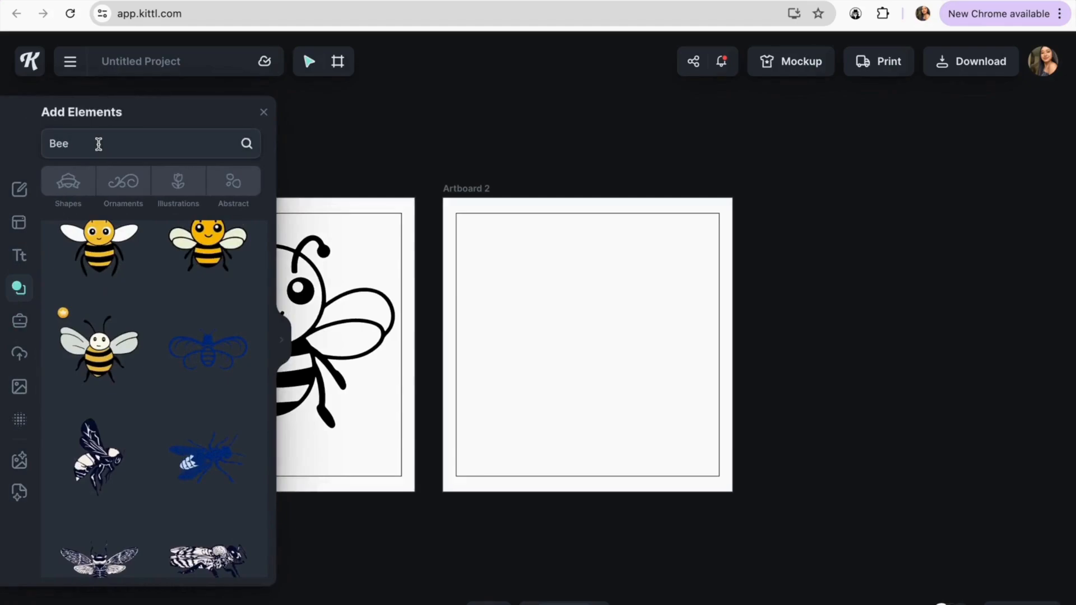
key("BackSpace")
key("BackSpace")
key("BackSpace")
type("Bear")
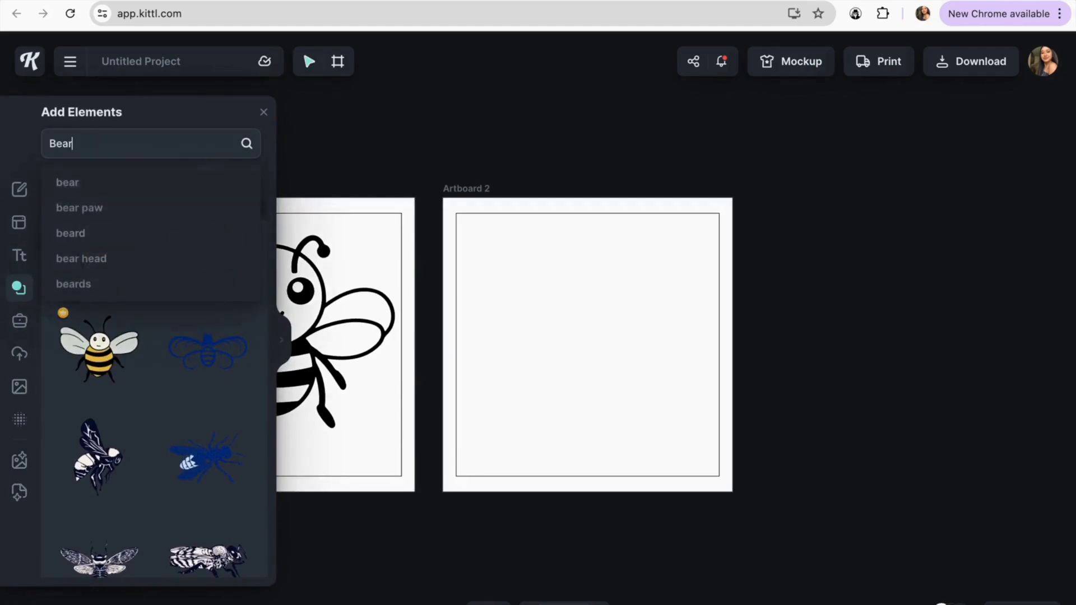
key("Return")
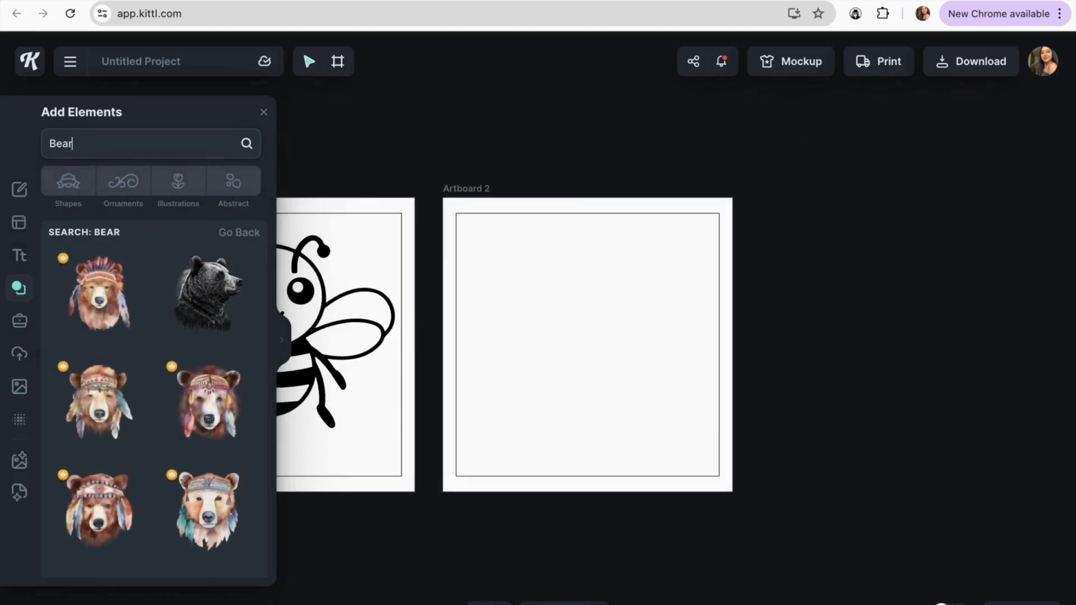
Browse the expanded bear results, add the seated grey teddy bear to Artboard 2, and close the library.
left_click(286, 340)
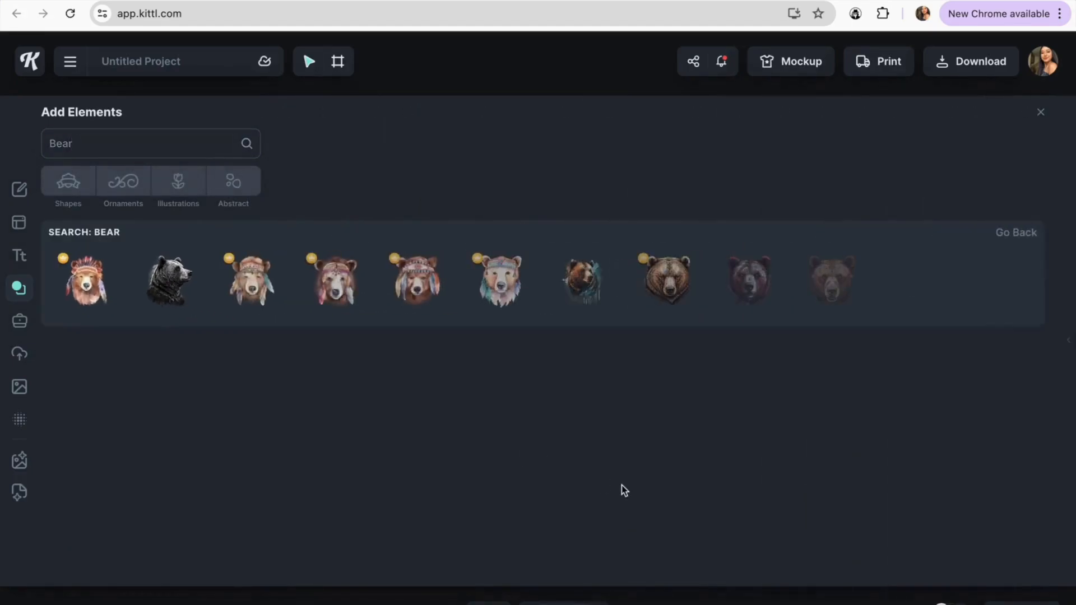
scroll(554, 433, "down", 5)
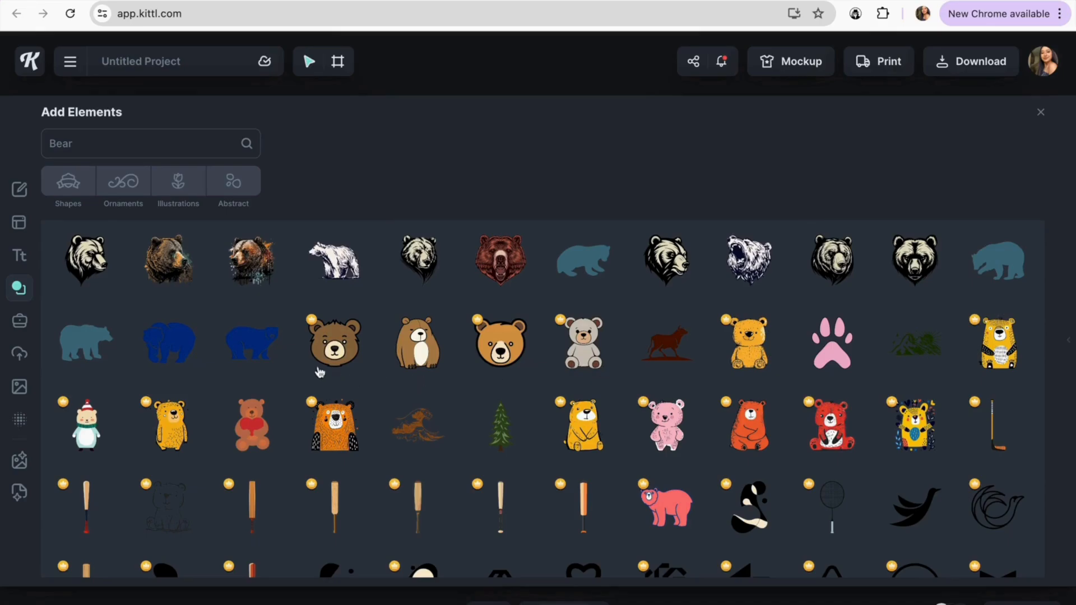
left_click(574, 360)
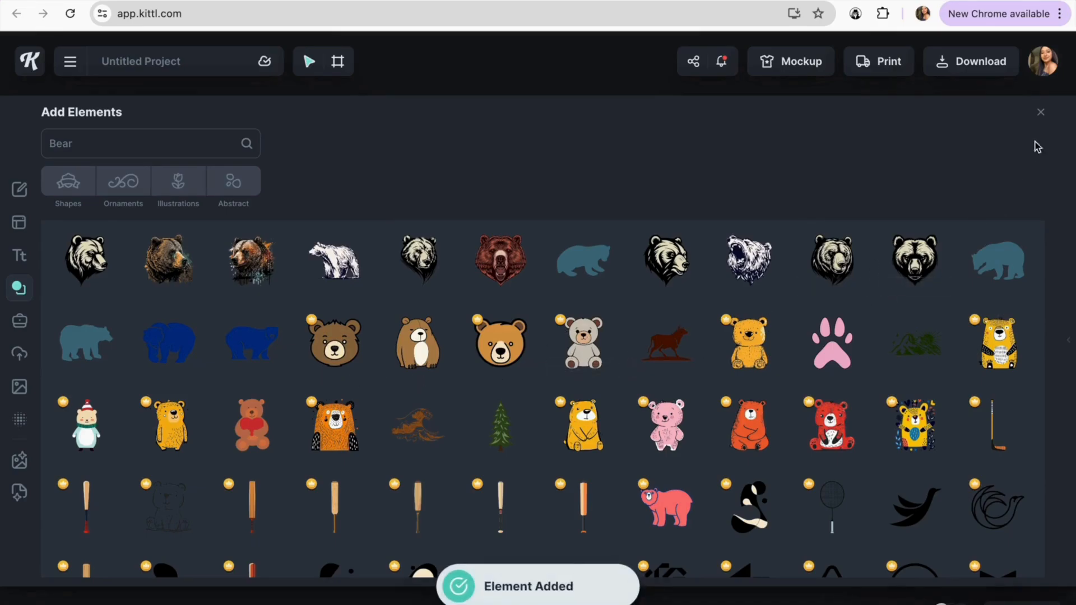
left_click(1041, 112)
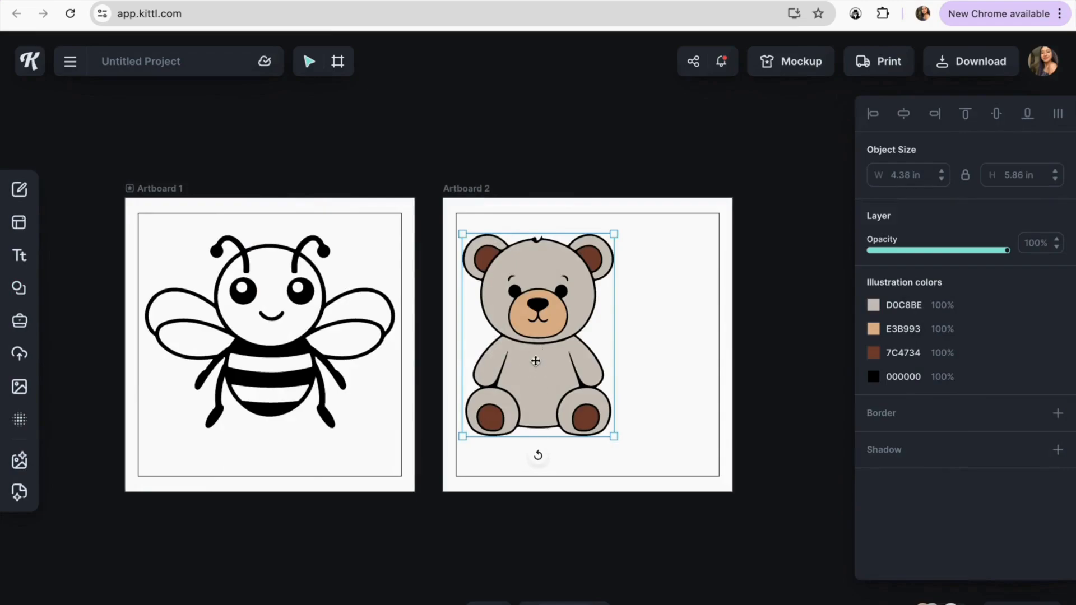
Center the teddy bear inside the frame of Artboard 2 and scale it to about 4.91 by 6.56 in.
left_click_drag(537, 367, 593, 372)
left_click_drag(516, 447, 480, 447)
left_click_drag(560, 401, 582, 399)
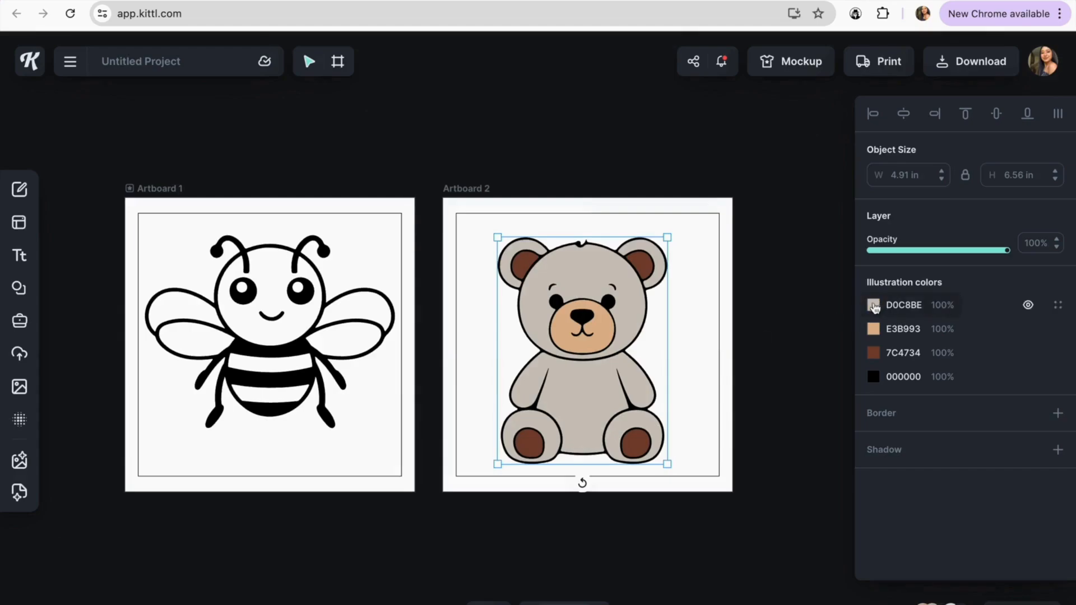
Recolor the bear's grey body, tan muzzle and brown ear and foot patches to white (FFFFFF).
left_click(871, 305)
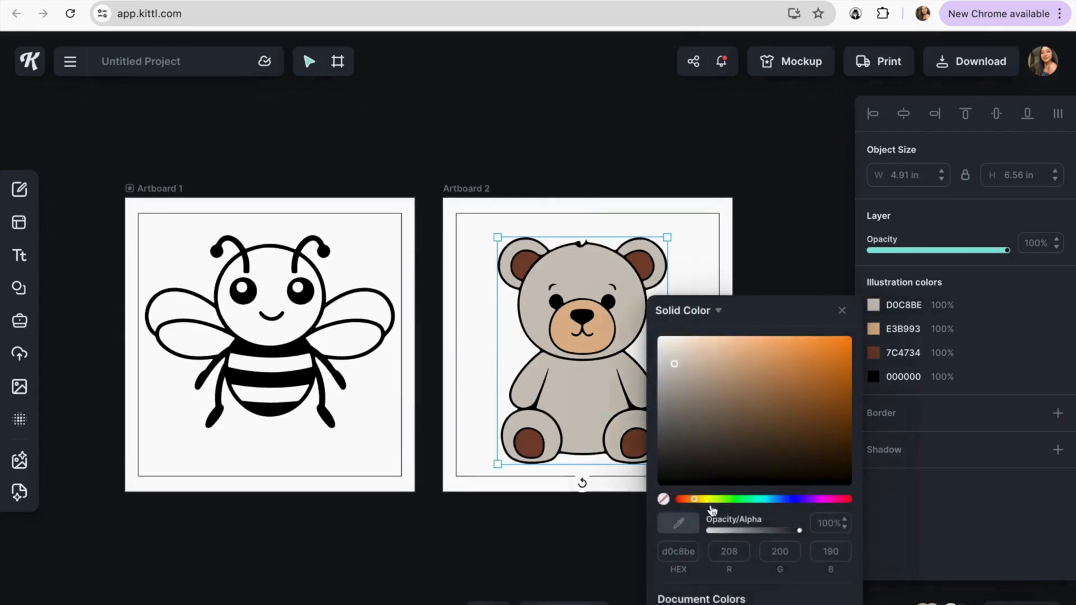
left_click(671, 604)
left_click(874, 330)
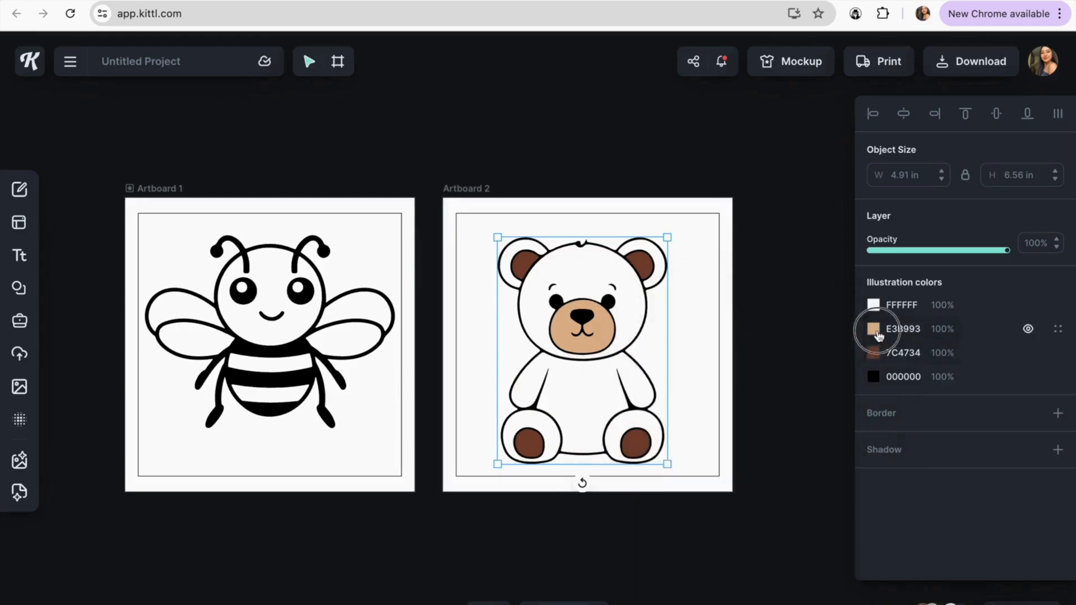
left_click(663, 603)
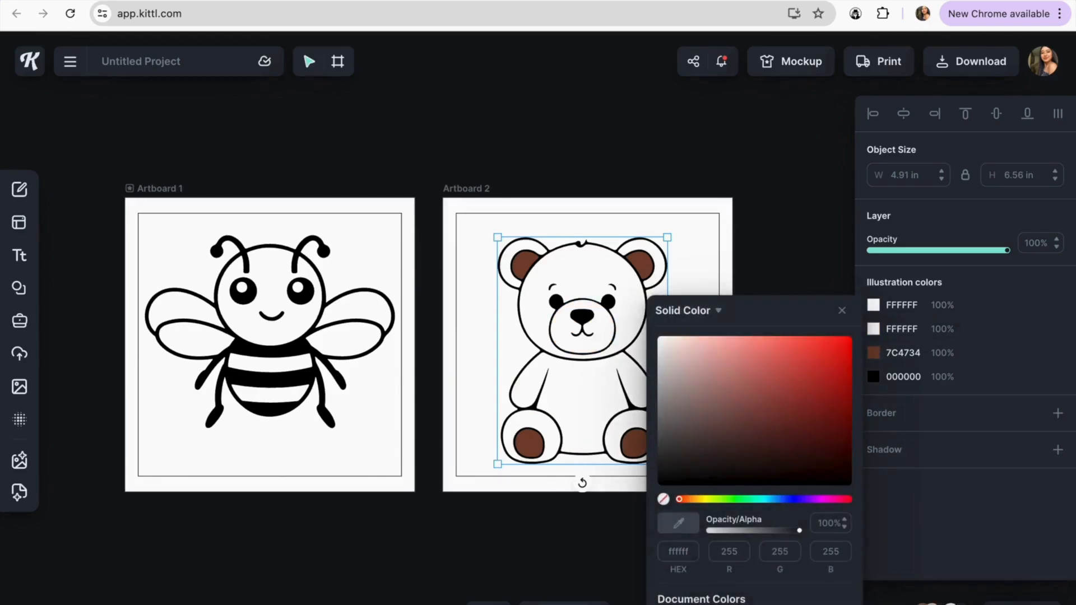
left_click(872, 353)
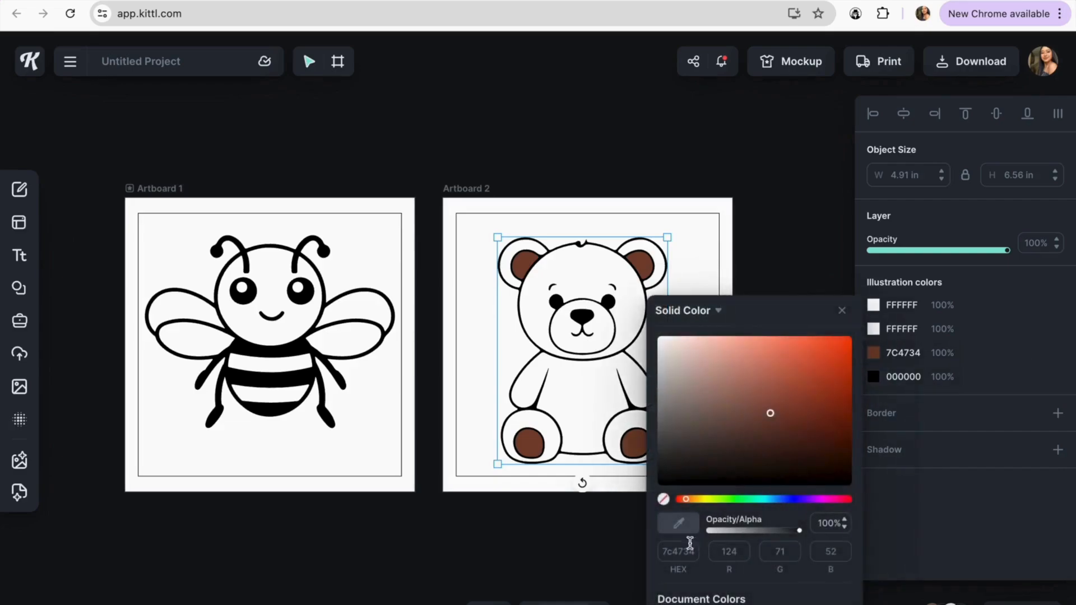
left_click(663, 604)
Try recoloring the bear's black outlines to white (FFFFFF), undo it, and deselect the bear.
left_click(874, 377)
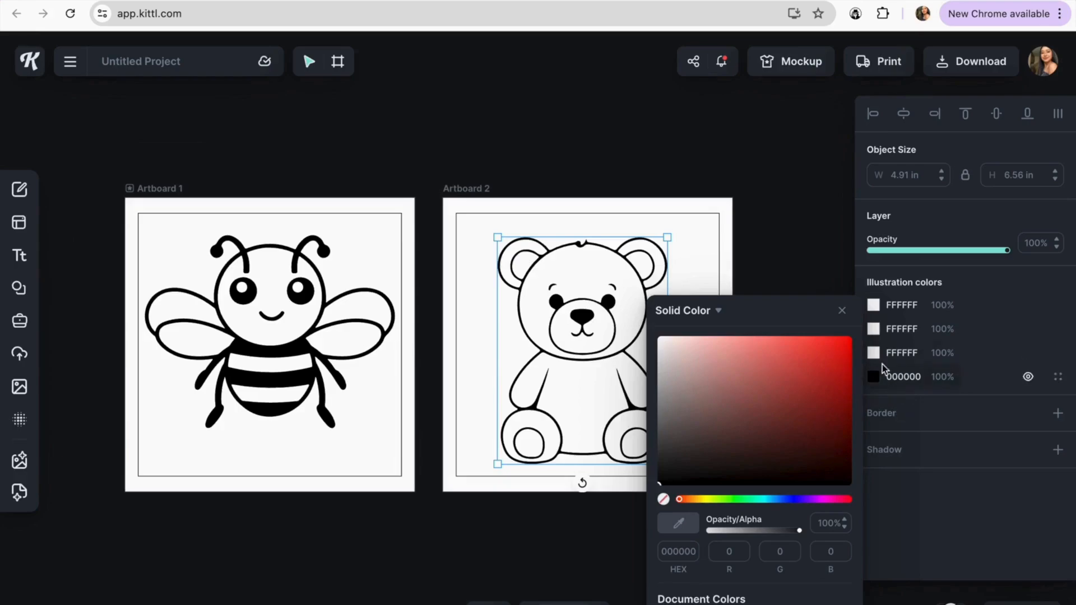
left_click(662, 604)
key("super+z")
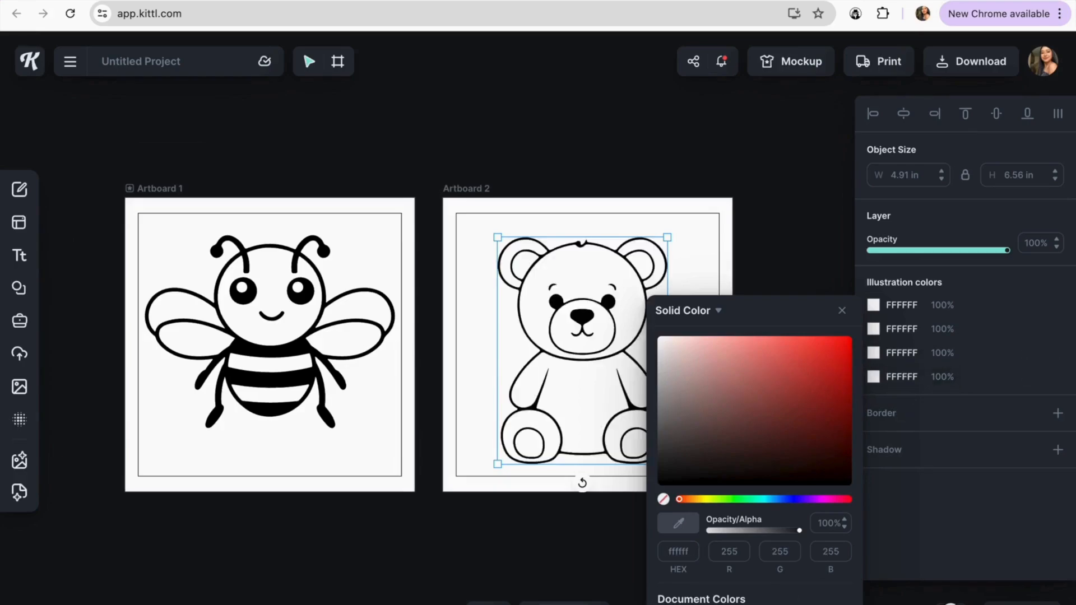
key("super+shift+z")
key("super+z")
left_click(759, 223)
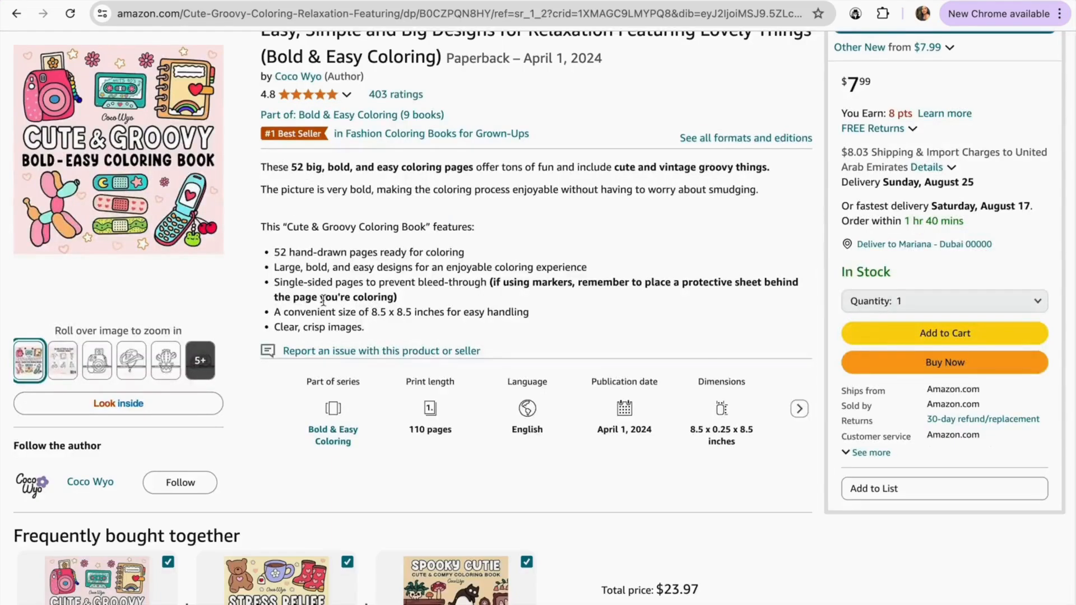
Add a black (000000) border around the bear, raise its weight slightly above 5.00, and deselect the bear.
scroll(224, 168, "up", 1)
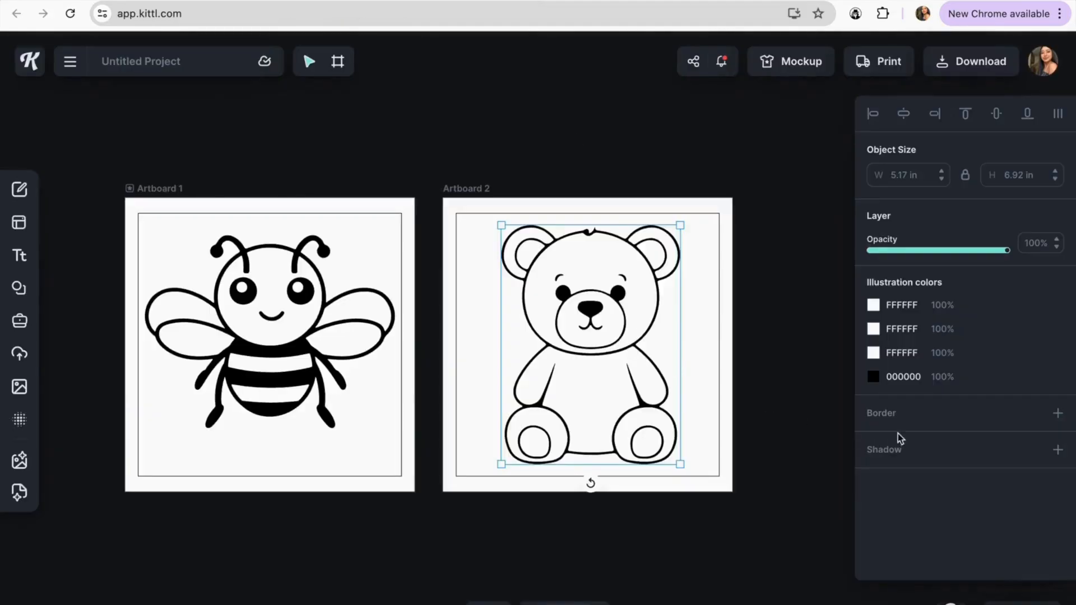
left_click(1059, 415)
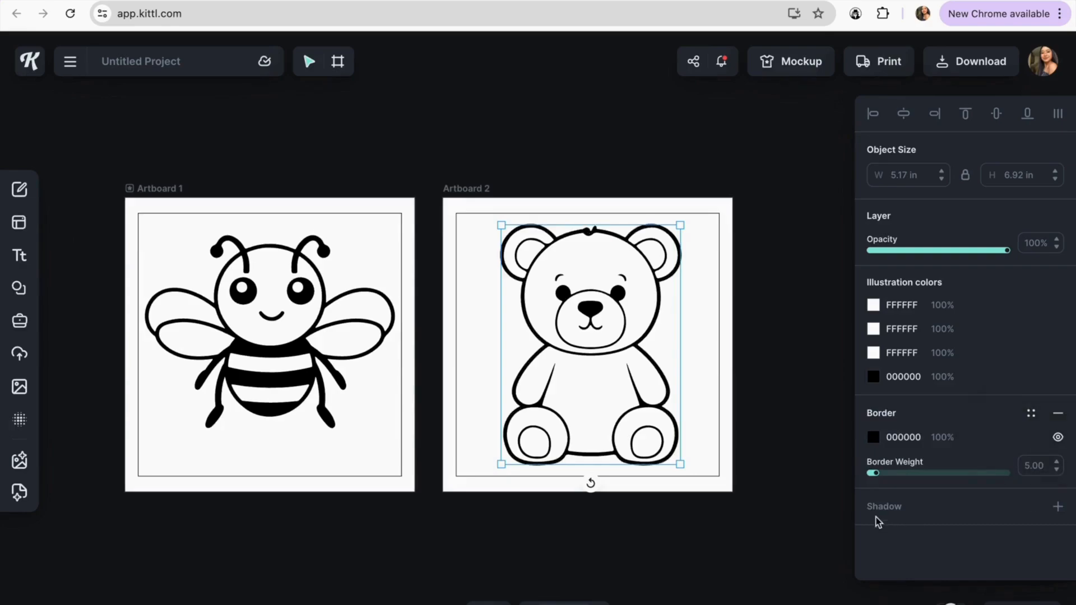
mouse_move(873, 474)
left_mouse_down()
mouse_move(890, 477)
mouse_move(879, 477)
left_mouse_up()
left_click(454, 234)
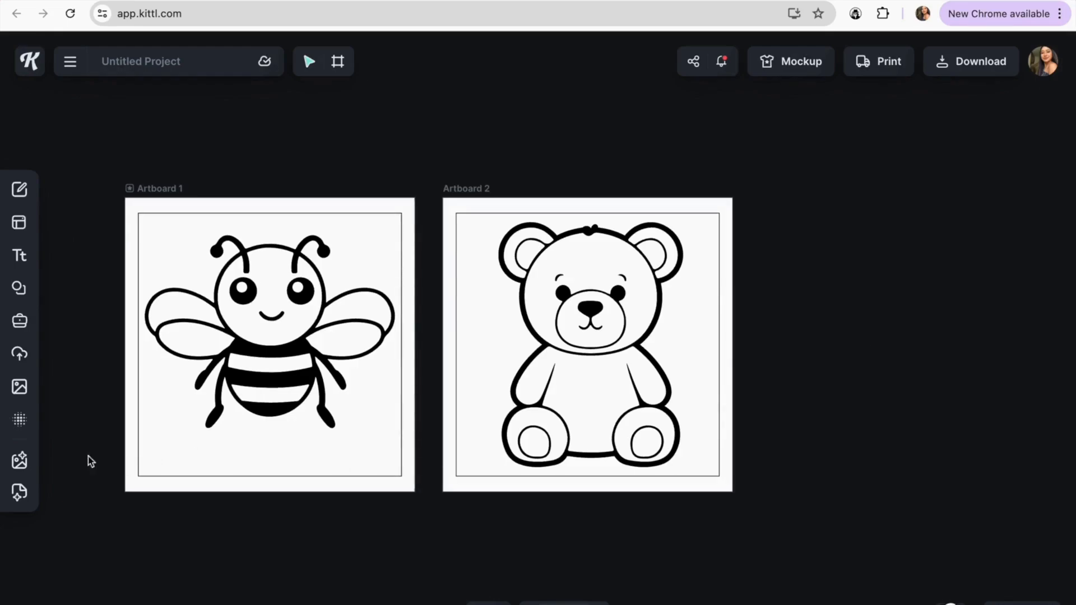
Set up the AI Image Generator in Turbo mode with the prompt "Create an outline of a cute duck".
mouse_move(21, 460)
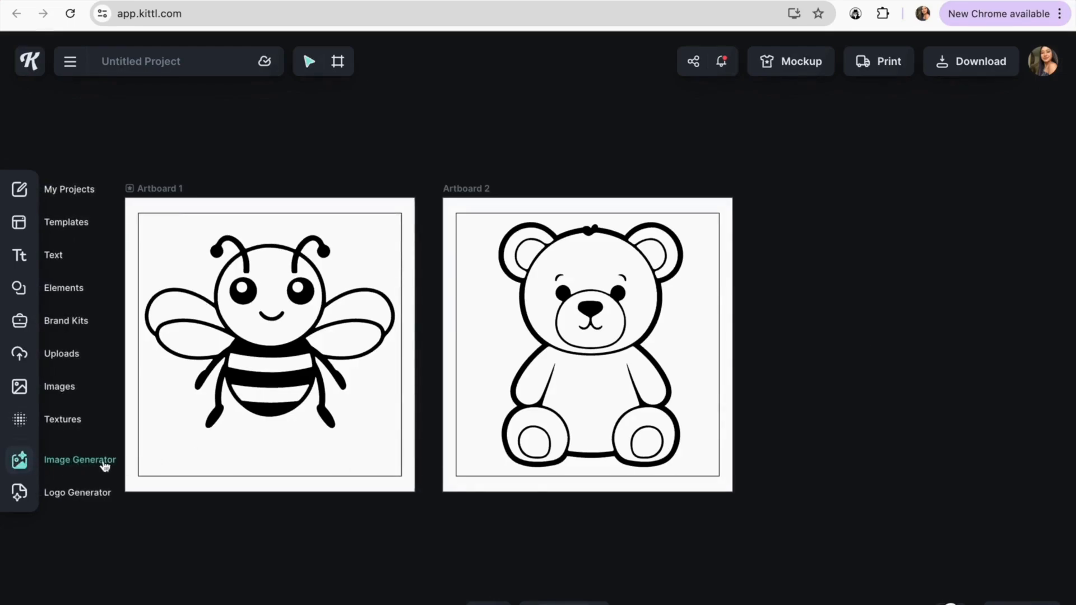
left_click(14, 470)
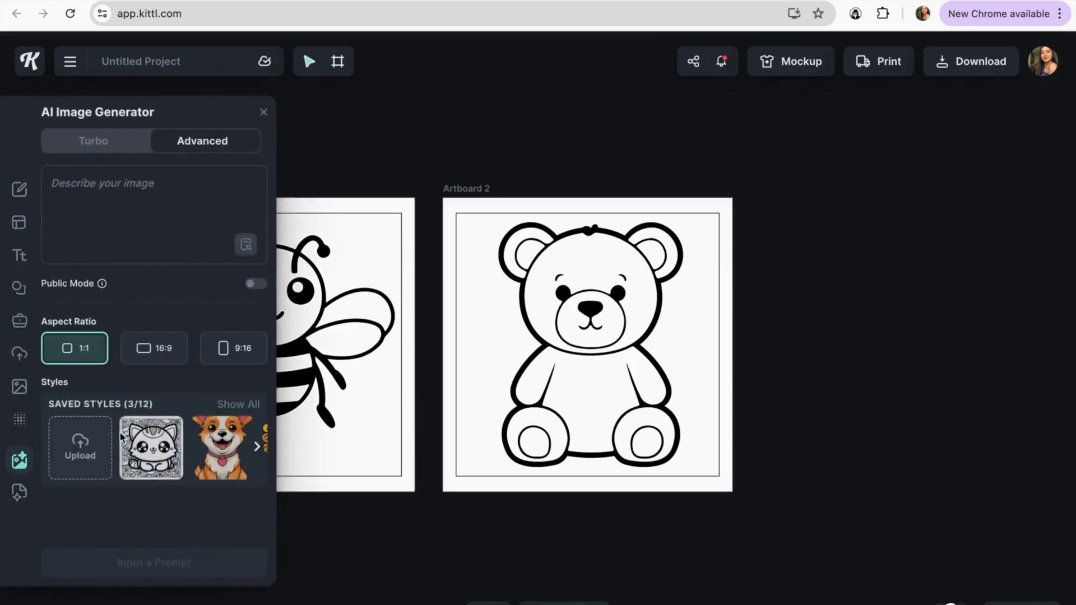
left_click(175, 209)
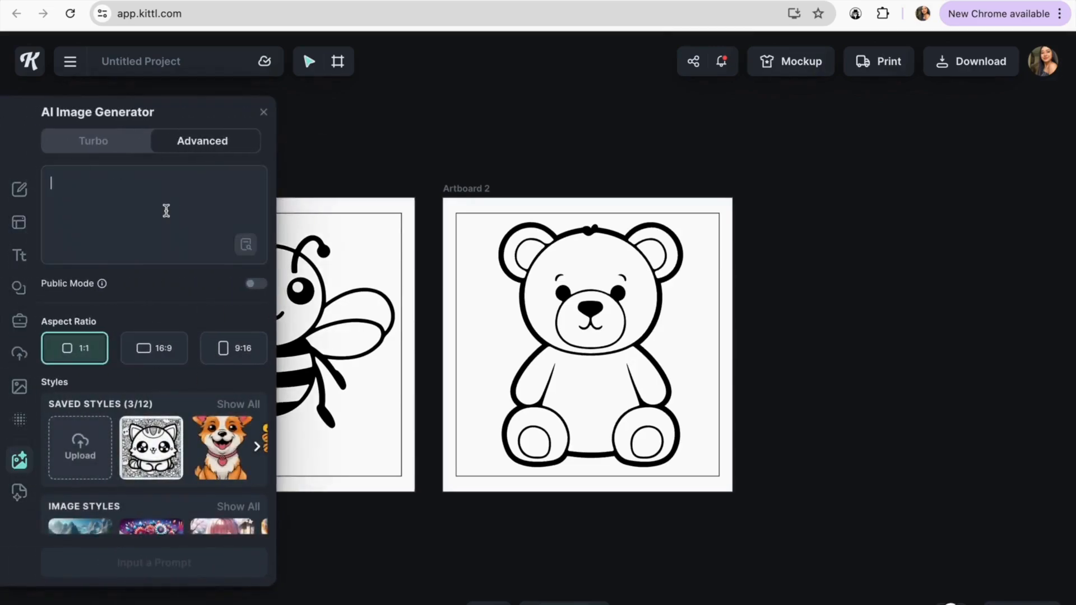
left_click(94, 141)
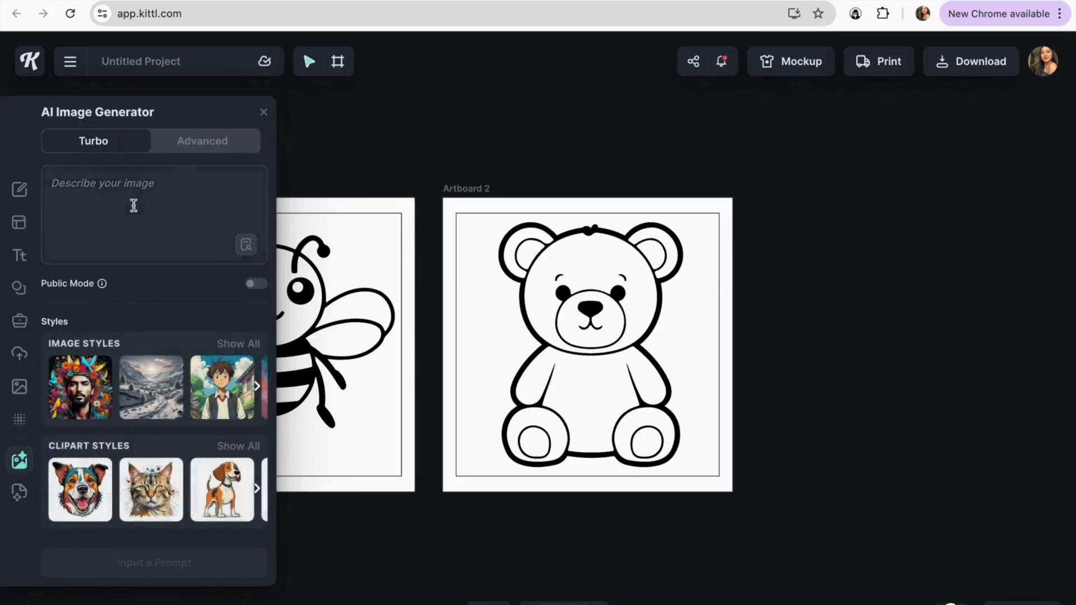
left_click(149, 221)
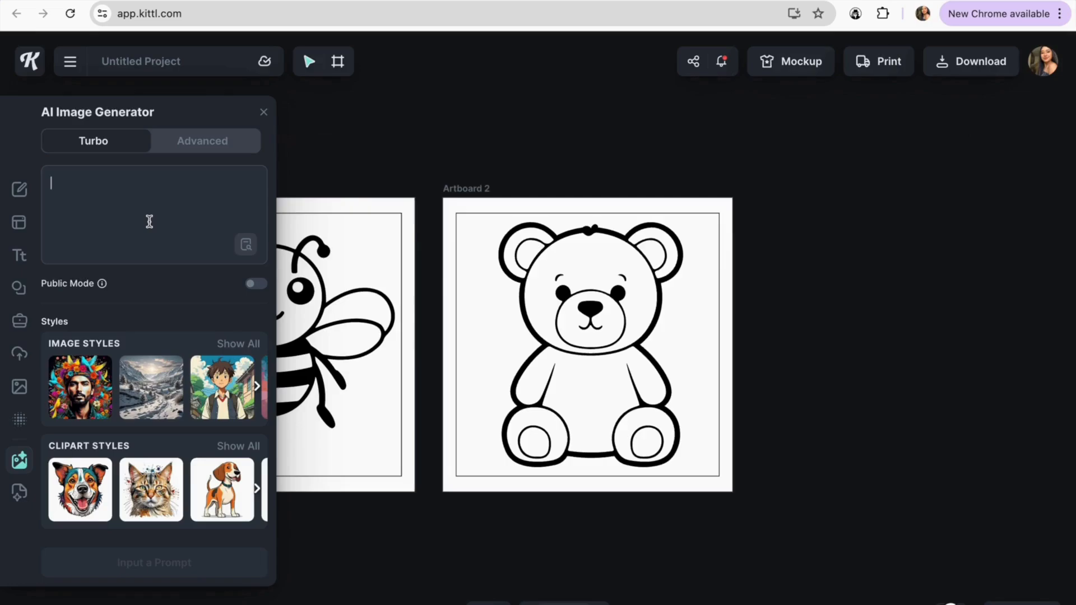
type("Create an outline of a cute duck")
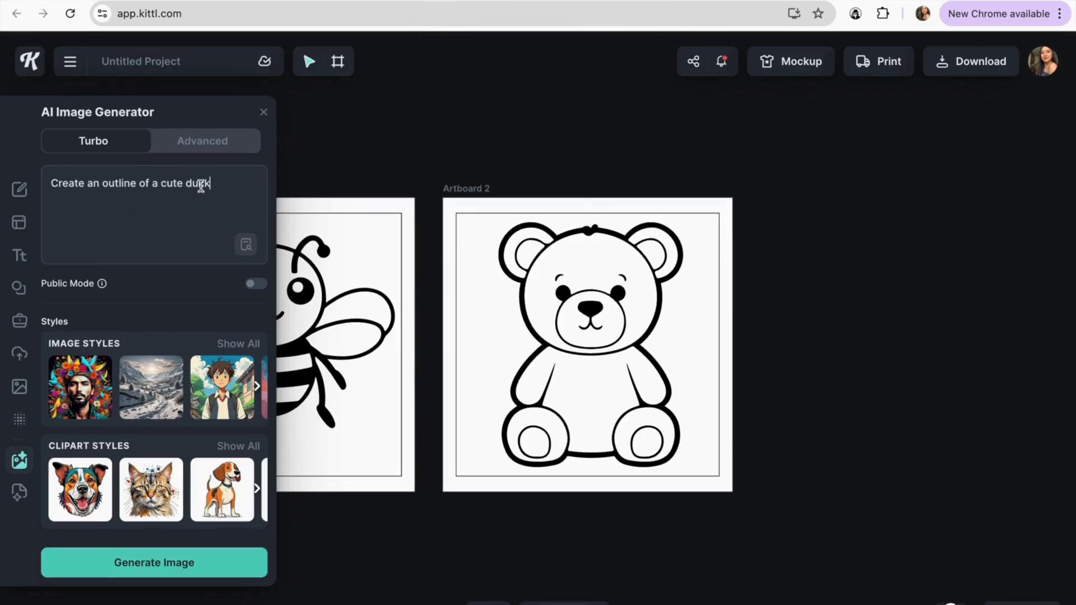
Pick Butterfly from ChatGPT's animal list and replace "duck" with it in Kittl's image prompt.
left_click(687, 1)
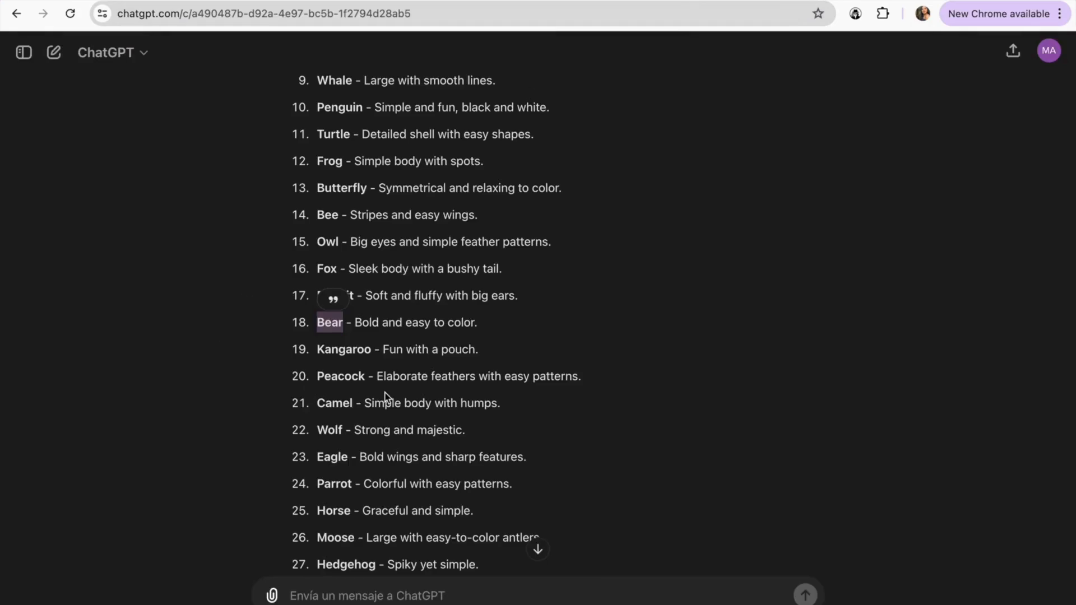
scroll(453, 269, "up", 2)
left_click_drag(370, 257, 312, 262)
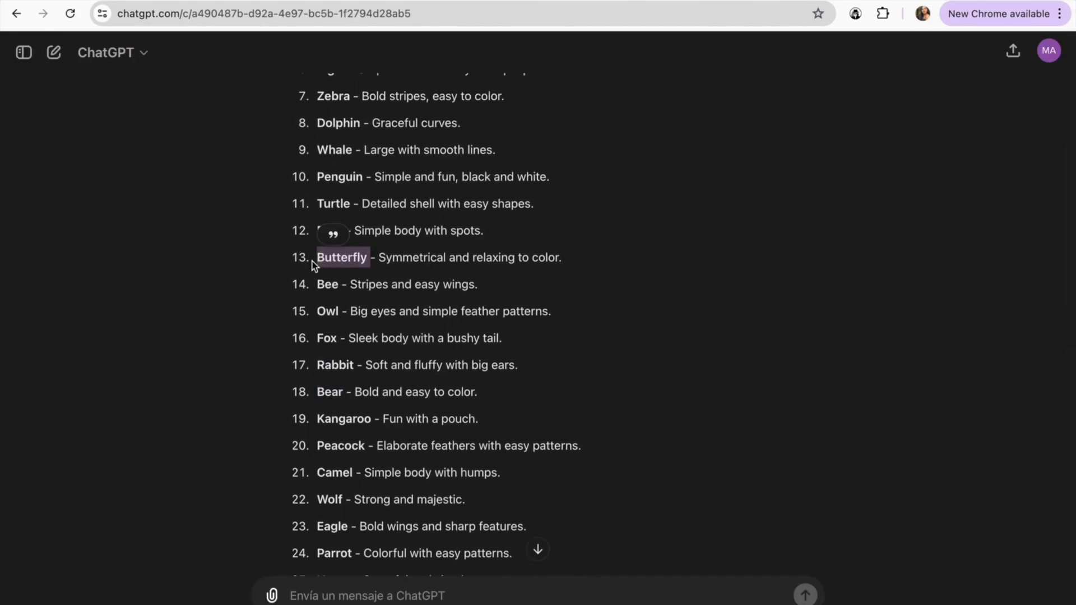
type("Butterfly")
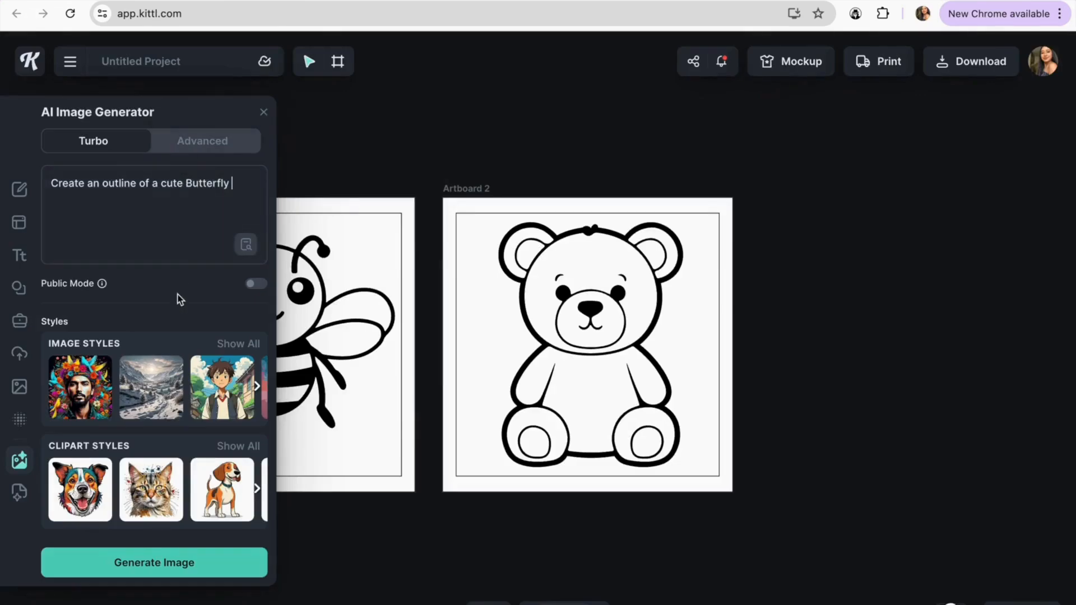
Choose the Kawaii Icon clipart style for the cute butterfly outline prompt and generate the image.
scroll(179, 298, "down", 3)
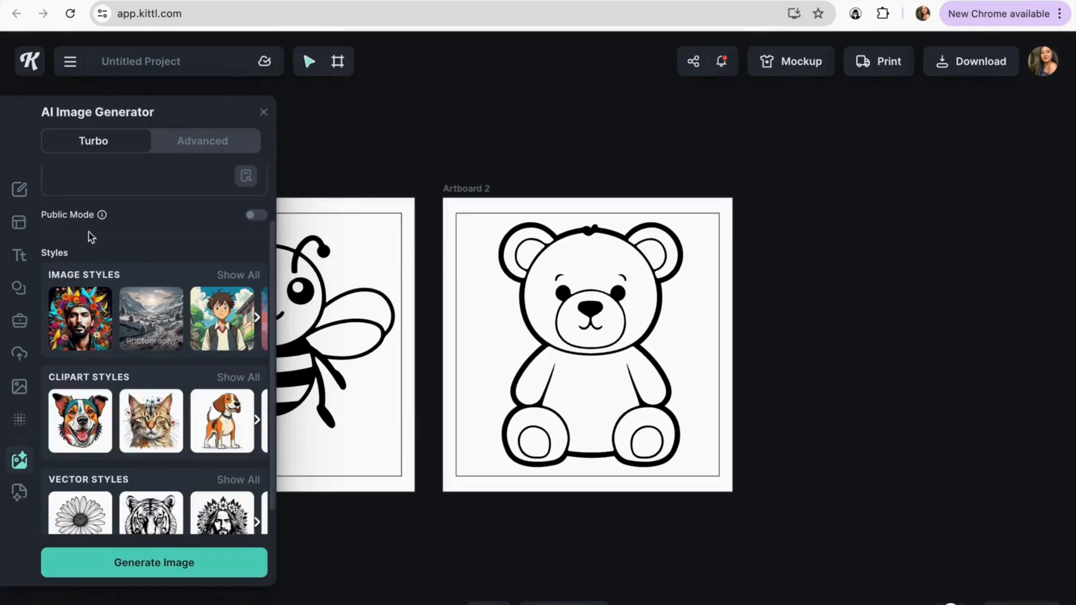
scroll(174, 464, "down", 1)
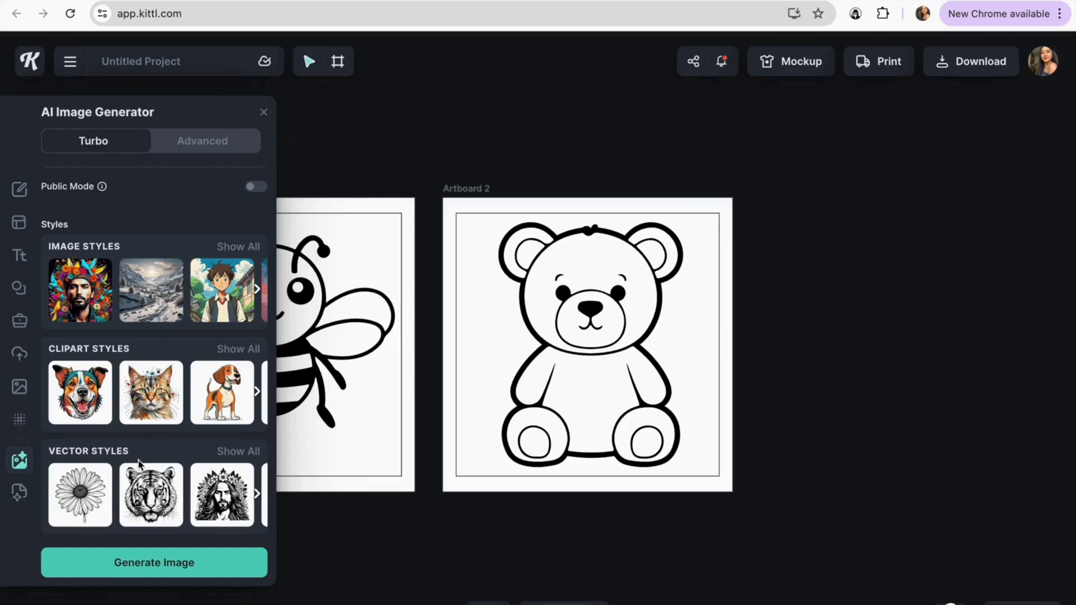
left_click(241, 457)
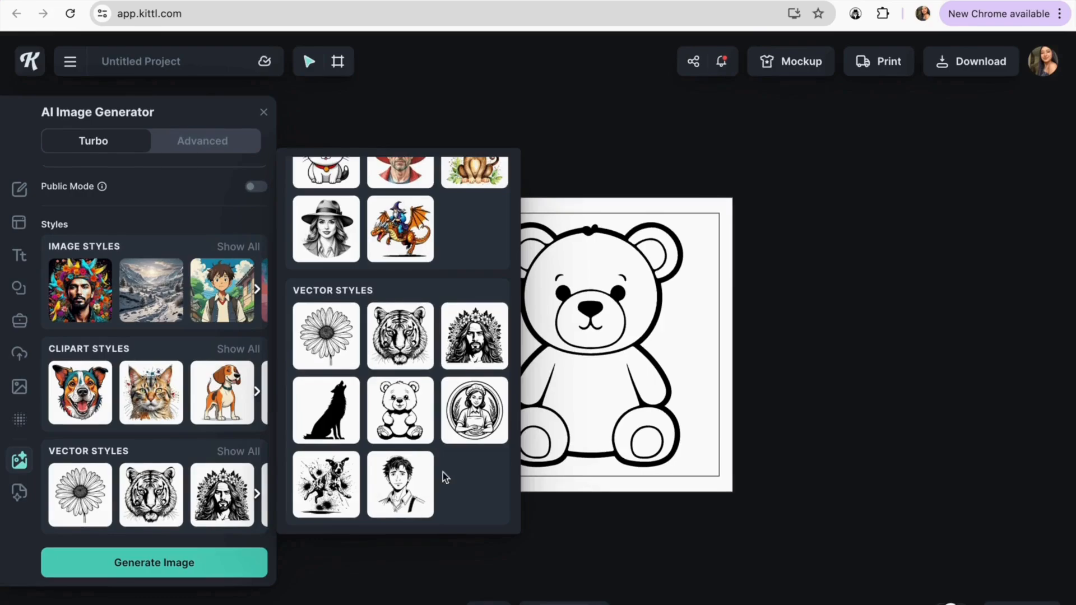
scroll(443, 473, "up", 2)
scroll(402, 357, "up", 1)
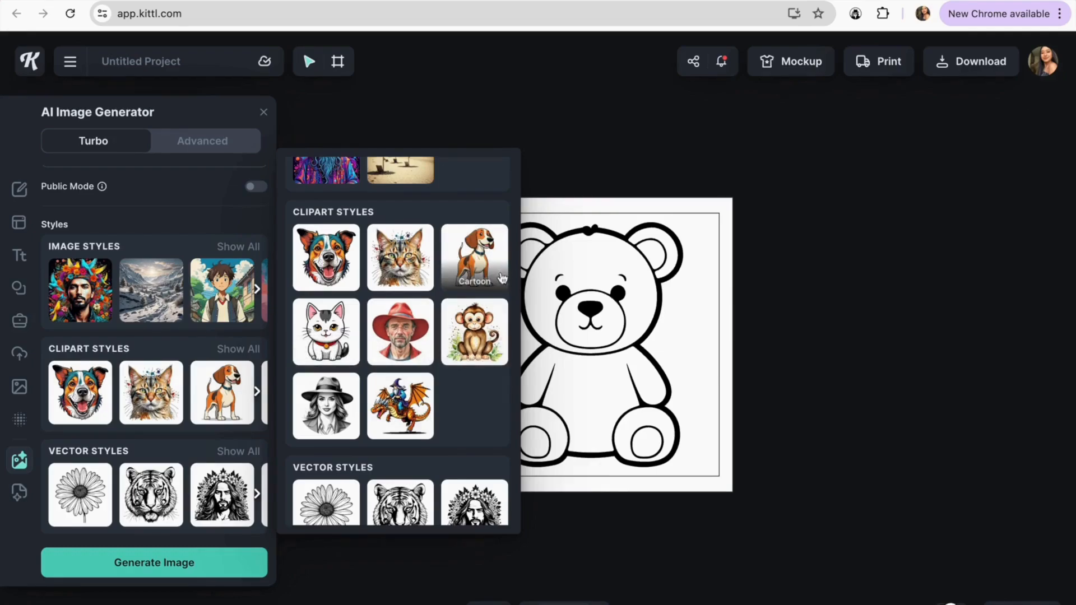
left_click(326, 332)
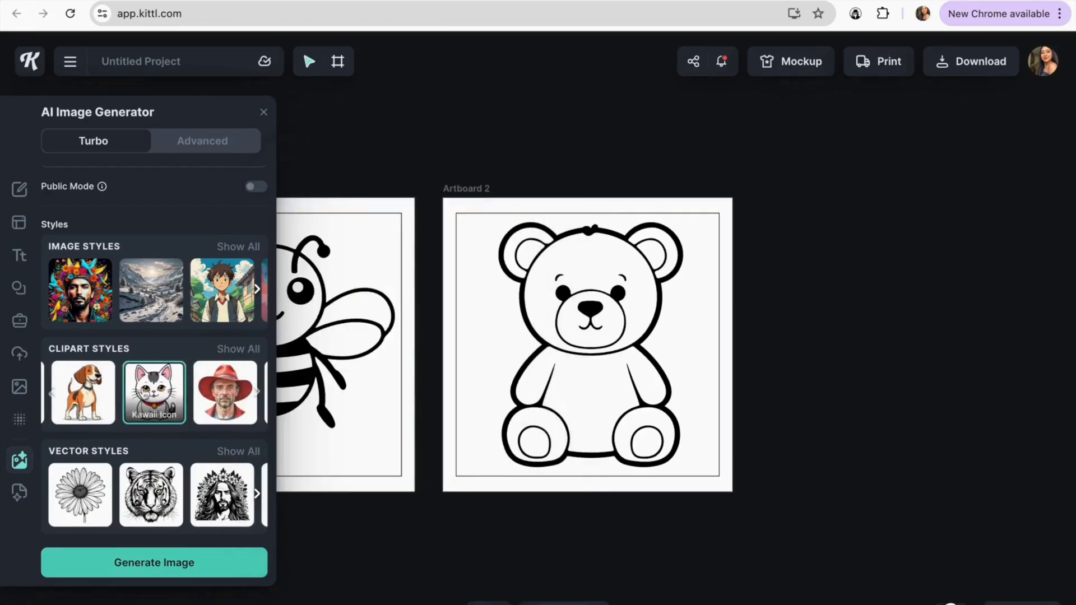
scroll(151, 291, "up", 3)
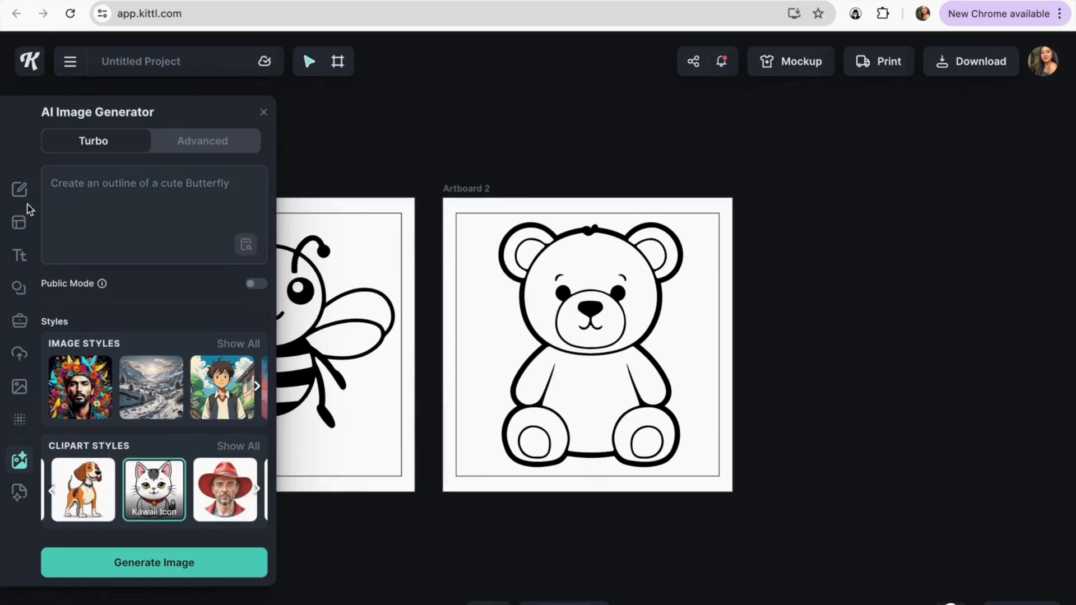
left_click(189, 566)
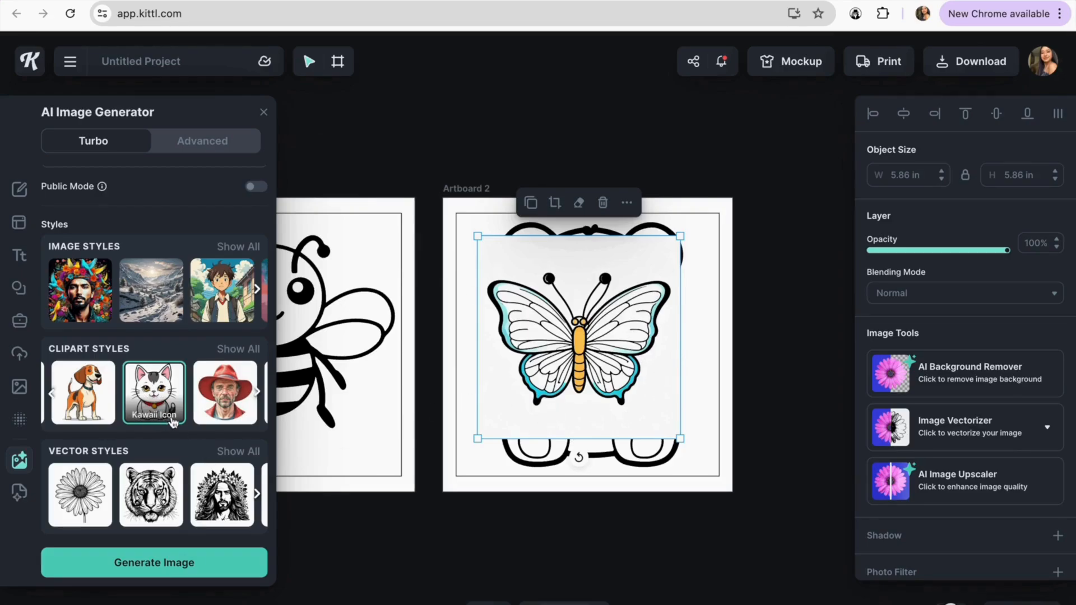
Vectorize the generated butterfly image with 1 color and nudge it slightly over the bear page.
scroll(174, 423, "up", 1)
scroll(173, 439, "down", 1)
scroll(211, 312, "up", 3)
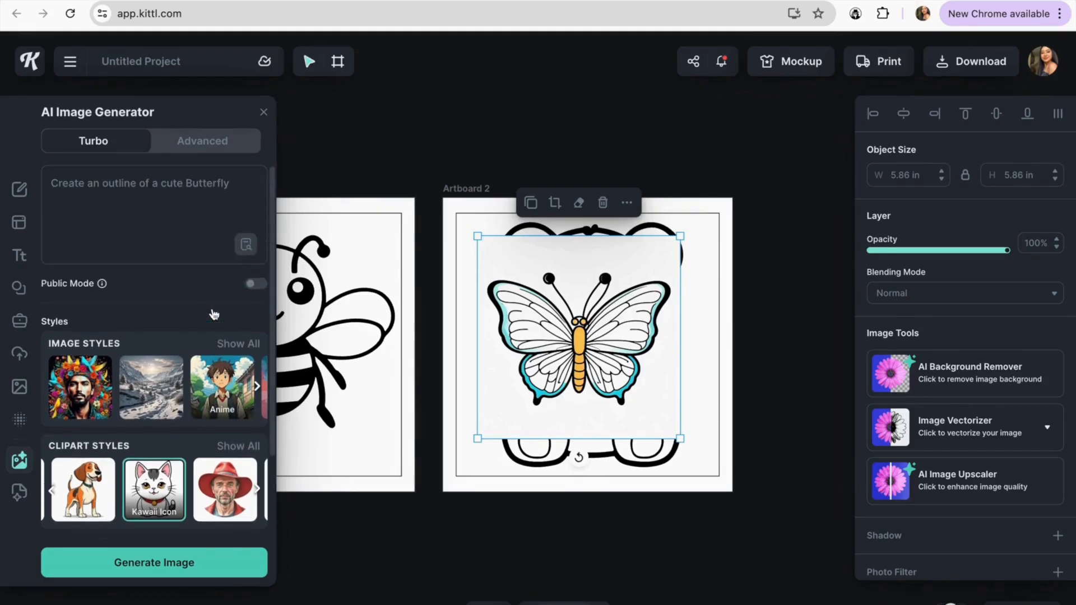
left_click(65, 192)
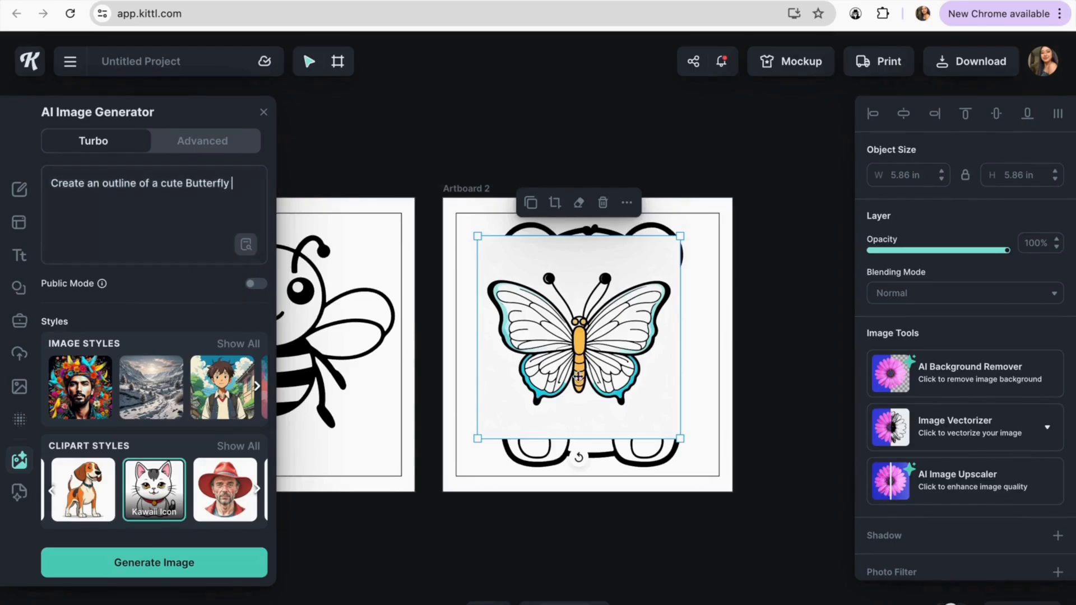
left_click(614, 361)
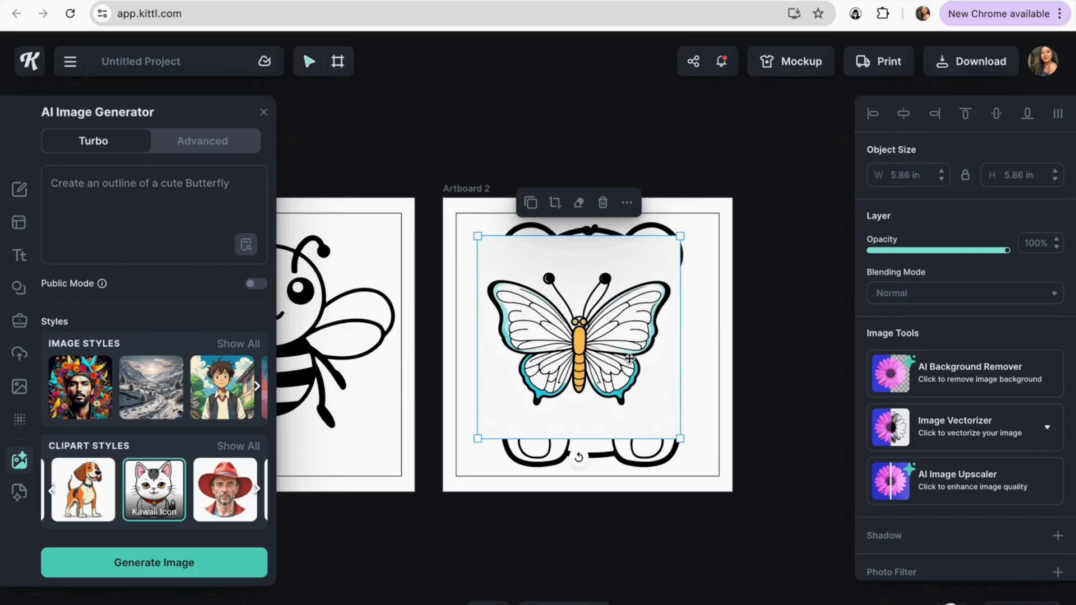
left_click(947, 437)
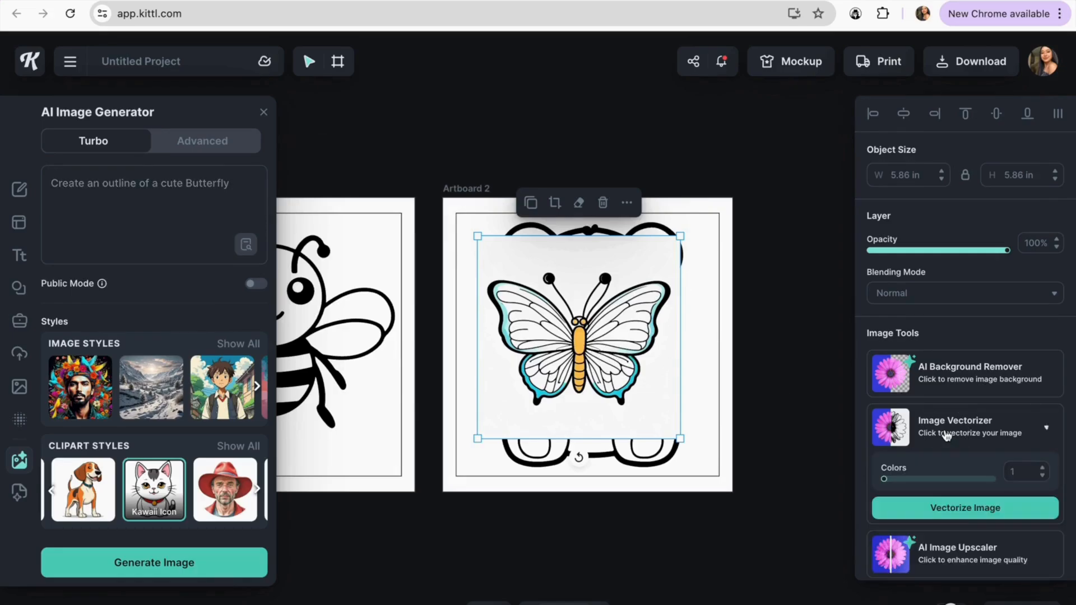
left_click(949, 510)
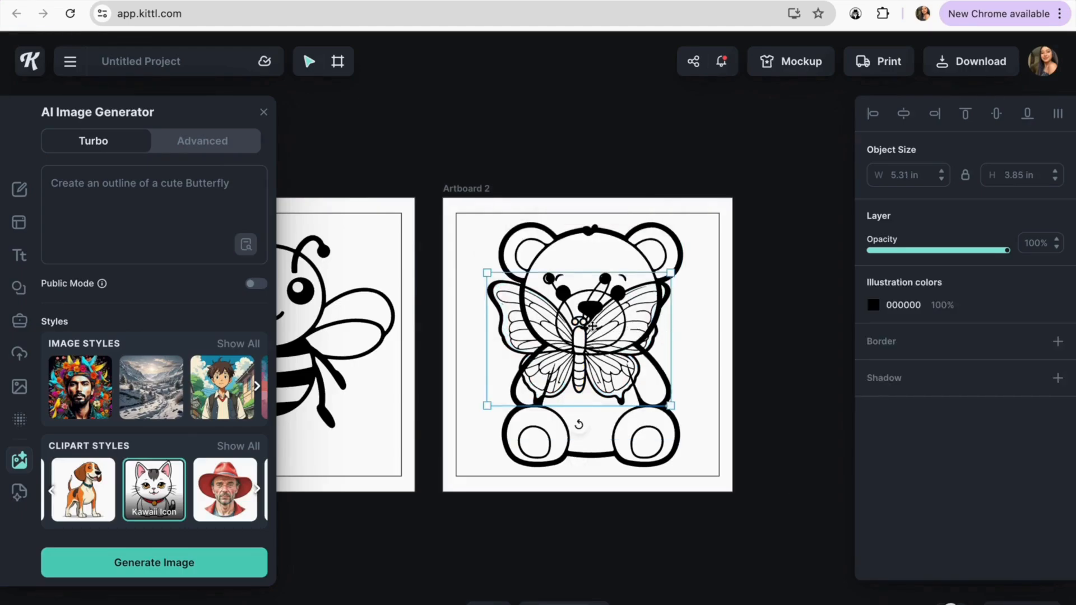
mouse_move(589, 326)
left_mouse_down()
mouse_move(698, 259)
mouse_move(676, 259)
mouse_move(488, 354)
mouse_move(600, 319)
left_mouse_up()
Duplicate the bee page as a third artboard beyond the bear page and delete the bee from the copy.
scroll(599, 332, "left", 3)
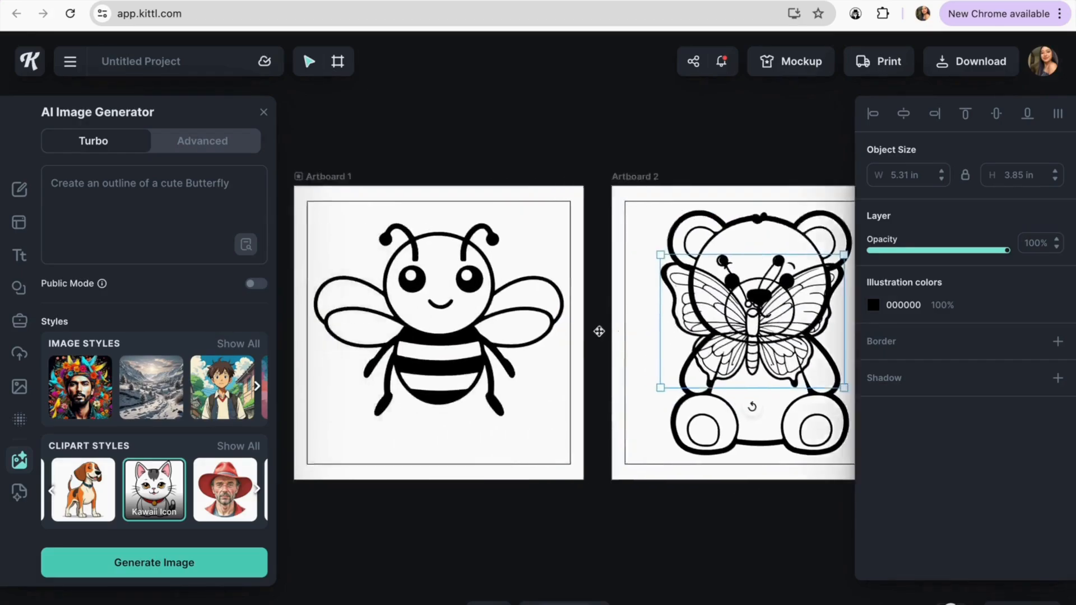
scroll(600, 332, "down", 3)
left_click_drag(486, 245, 610, 426)
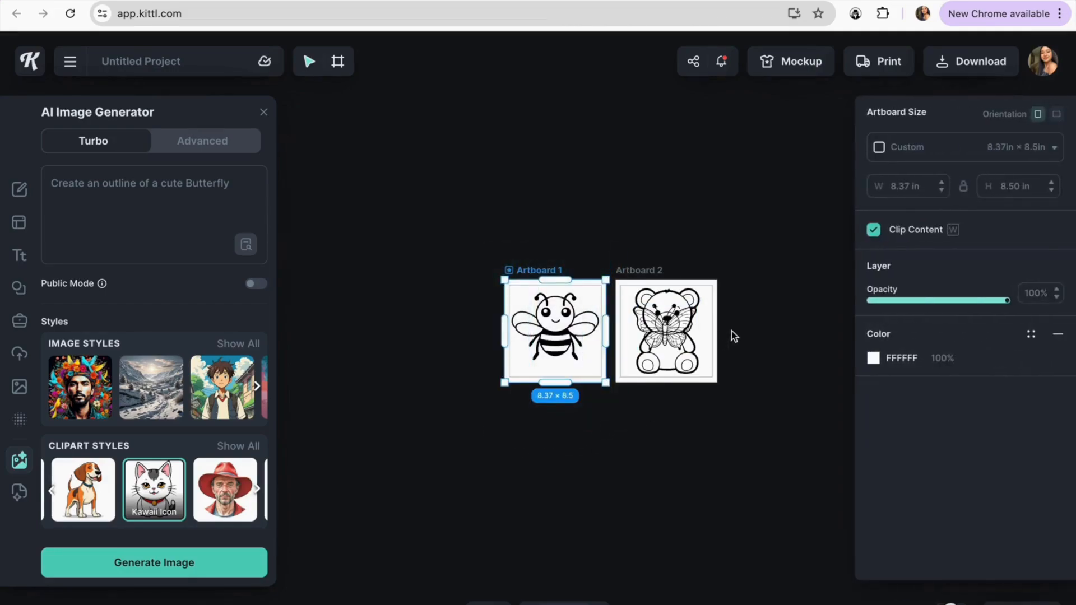
left_click(741, 331)
key("ctrl+v")
left_click(594, 379)
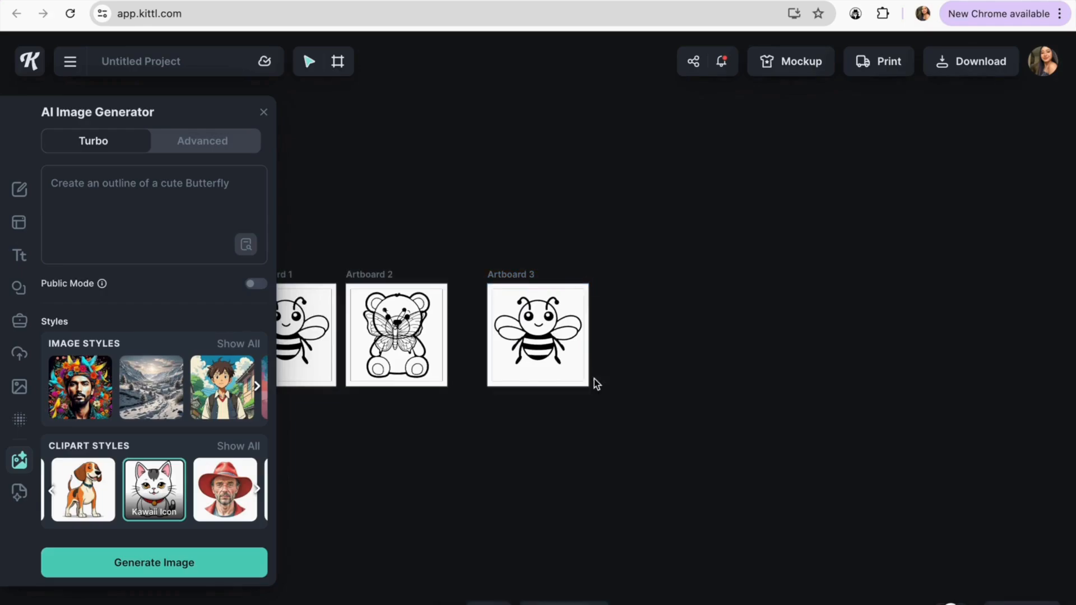
left_click(552, 345)
key("Delete")
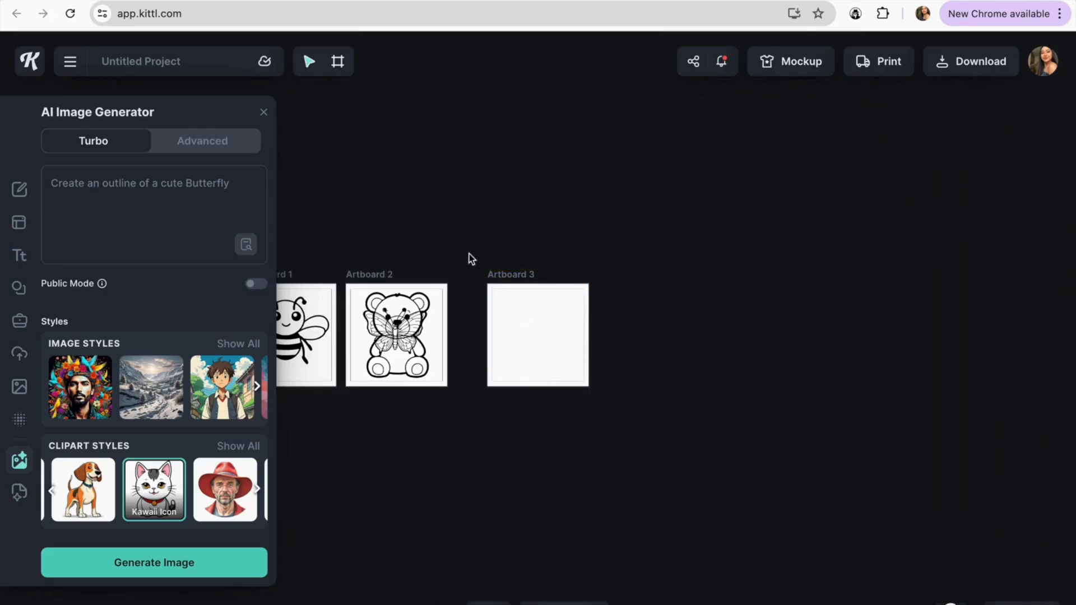
Move the blank framed Artboard 3 closer to Artboard 2 and move the butterfly from the bear page onto it.
left_click_drag(474, 264, 621, 410)
left_click_drag(540, 315, 509, 315)
left_click(405, 328)
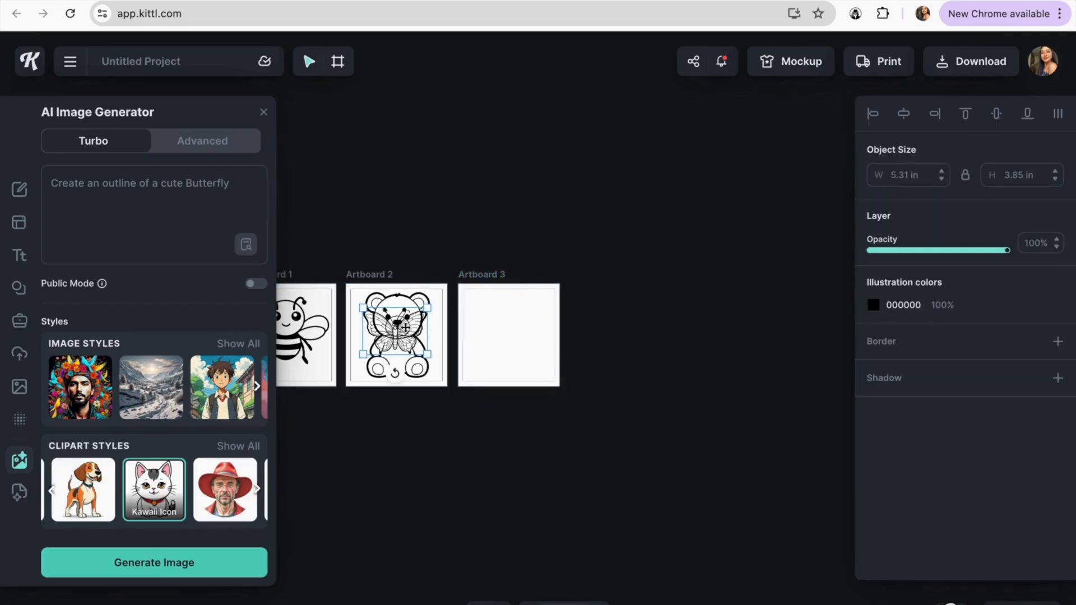
left_click_drag(405, 327, 557, 370)
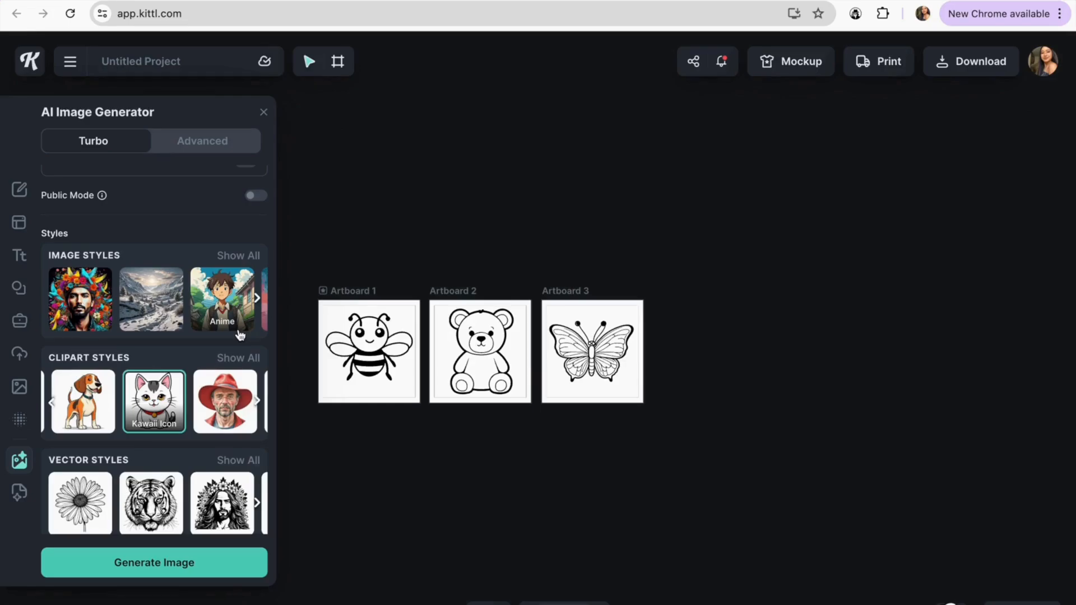
Switch the AI Image Generator to Advanced mode and apply the saved Kawaii style with a 1:1 aspect ratio.
scroll(238, 331, "down", 1)
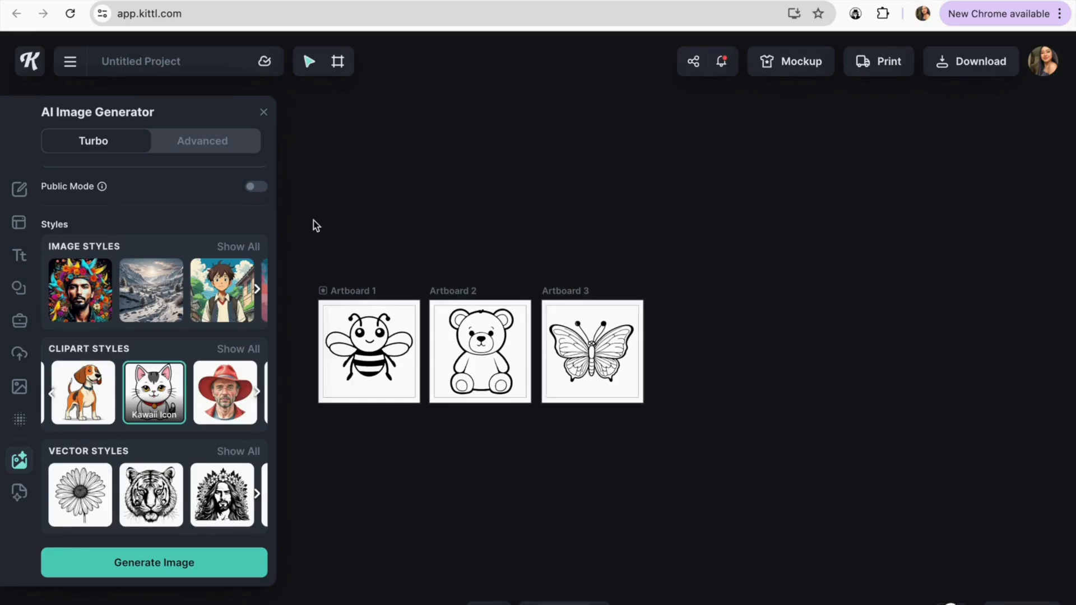
left_click(208, 144)
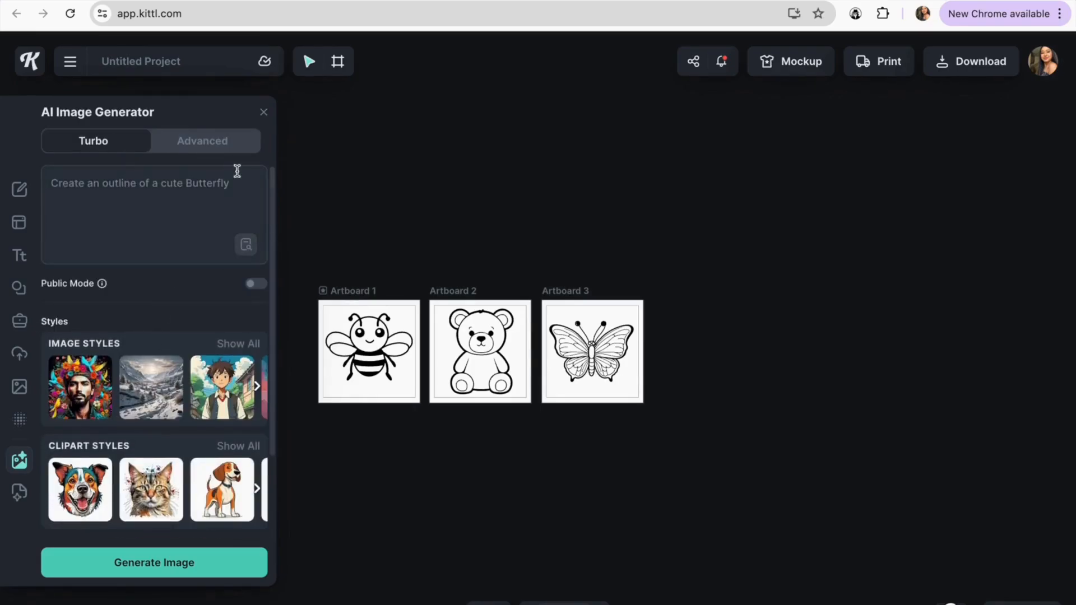
left_click(224, 144)
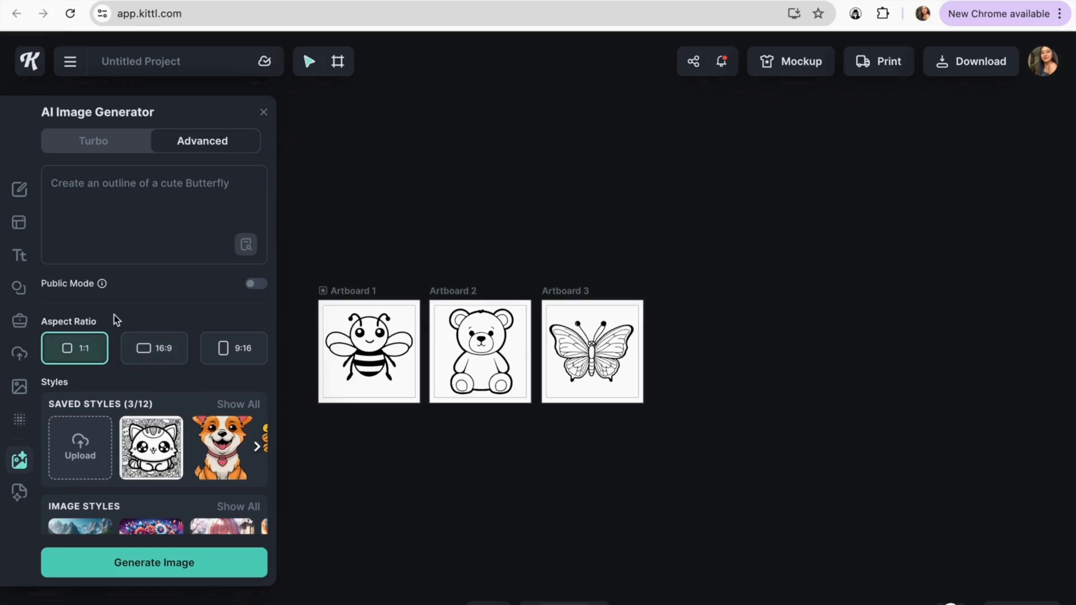
scroll(181, 315, "down", 2)
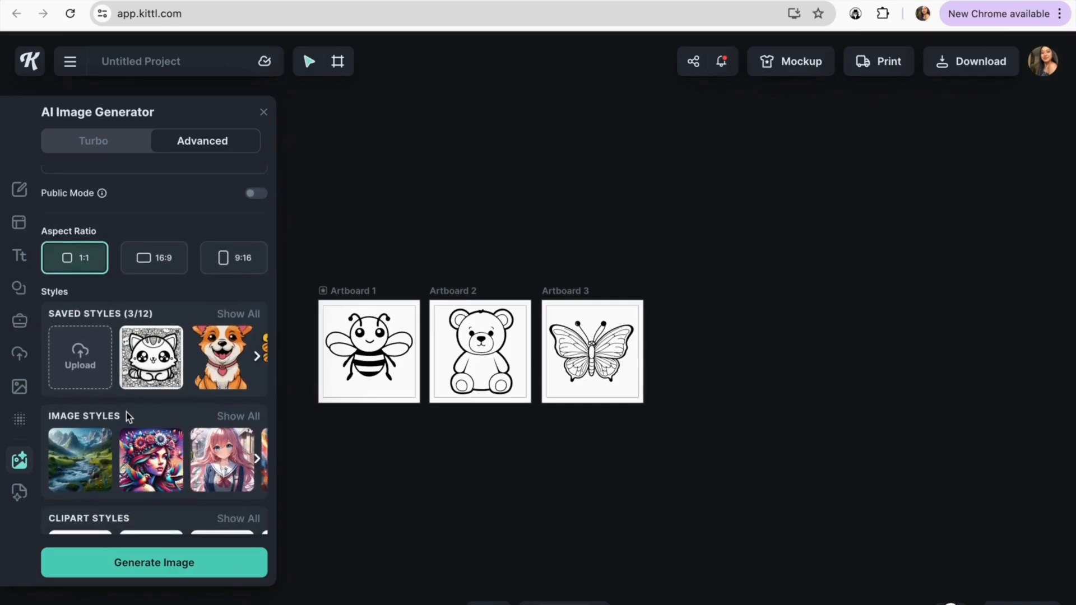
left_click(156, 368)
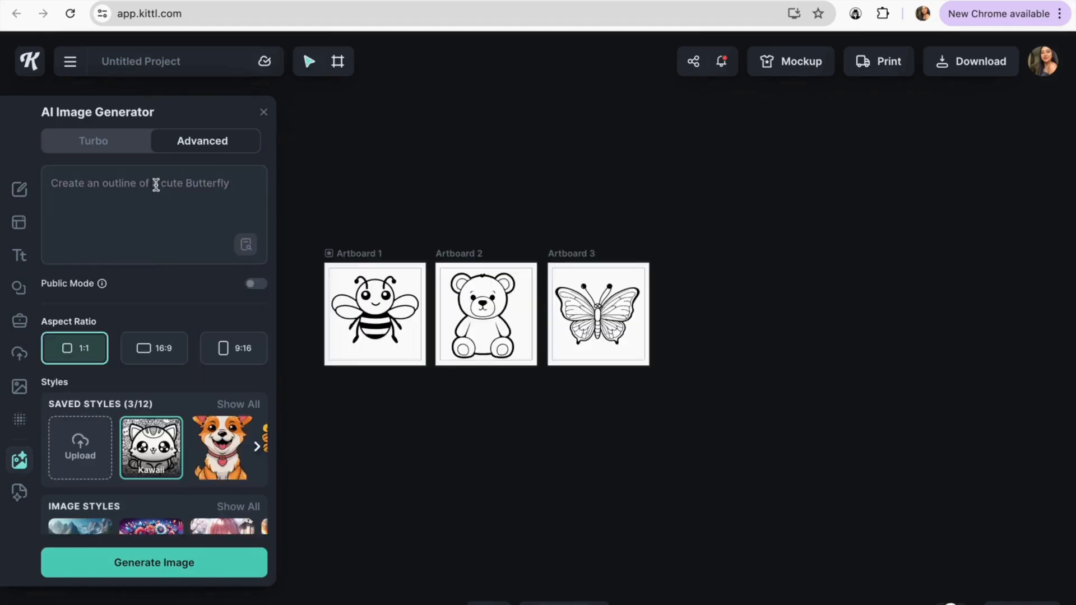
Copy Rabbit from ChatGPT's animal list, change Kittl's prompt to "Create an outline of a Rabbit", and generate the image.
left_click(157, 185)
left_click(234, 185)
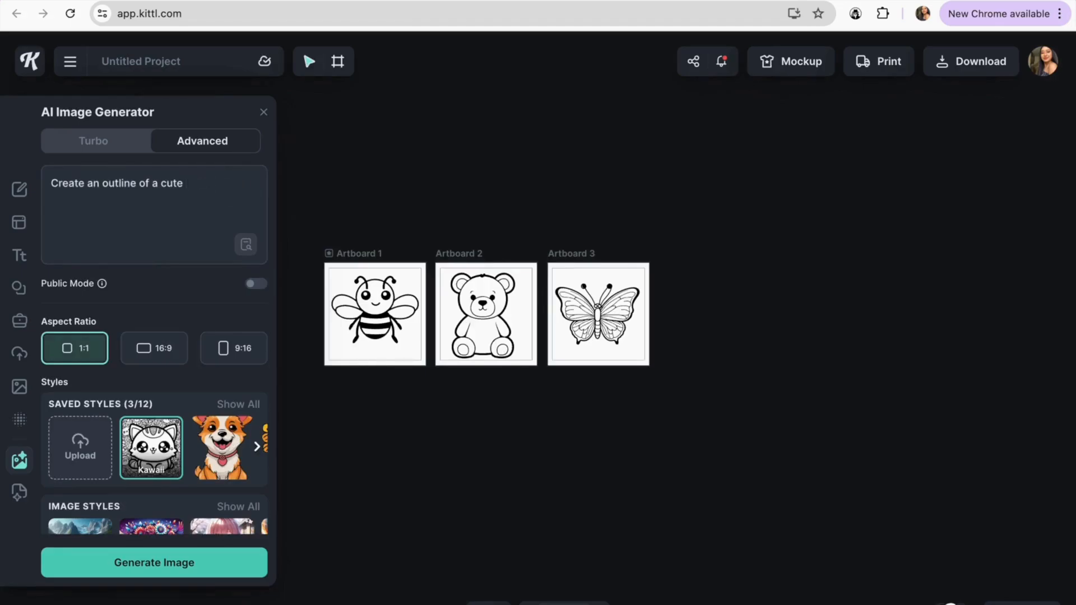
left_click(677, 2)
double_click(319, 365)
key("ctrl+c")
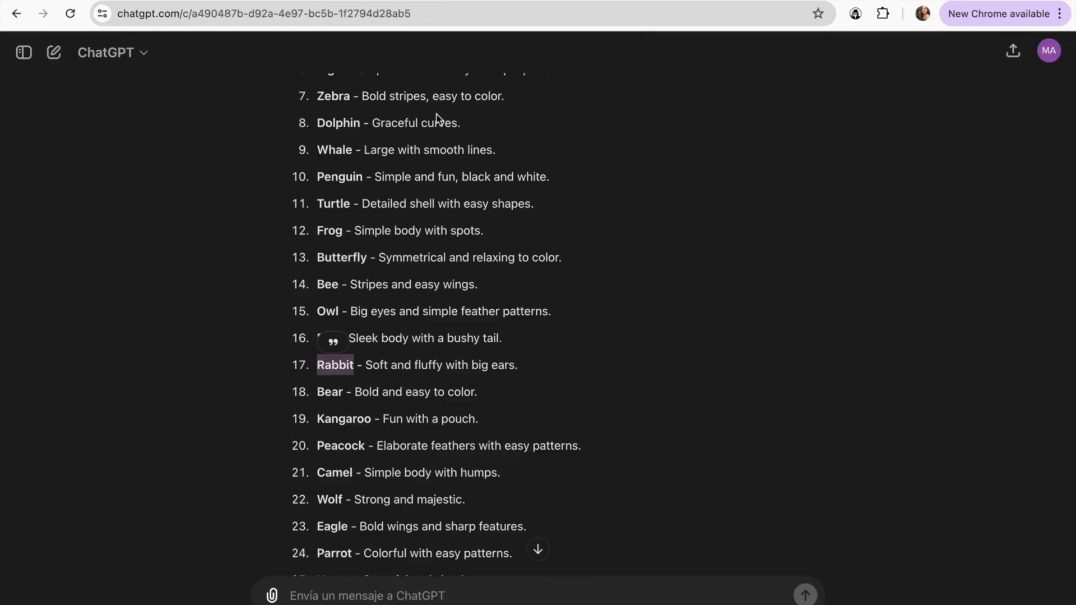
key("ctrl+Tab")
key("ctrl+v")
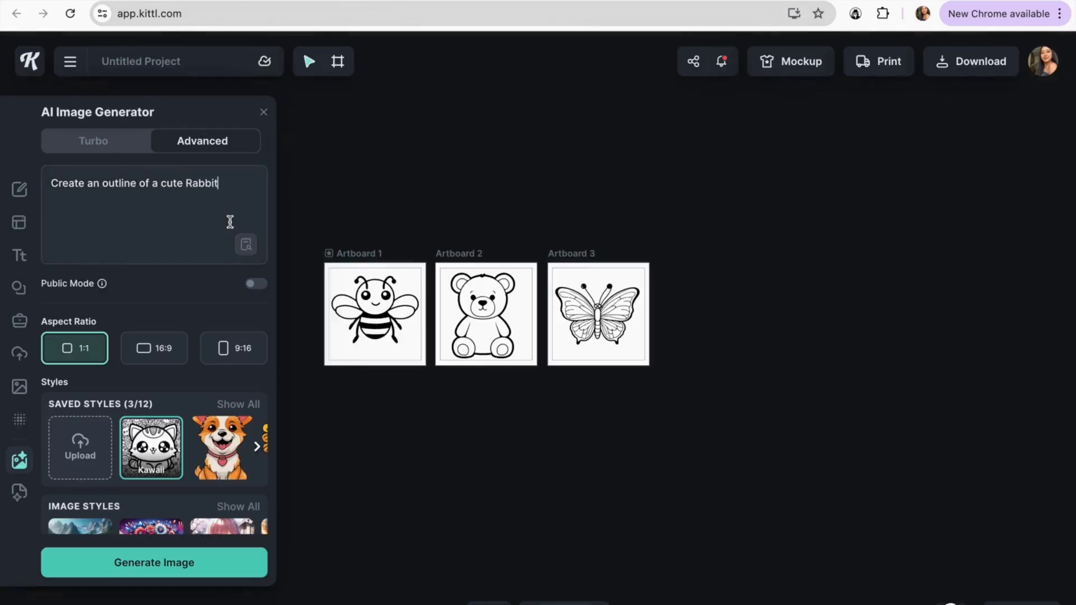
scroll(241, 242, "down", 3)
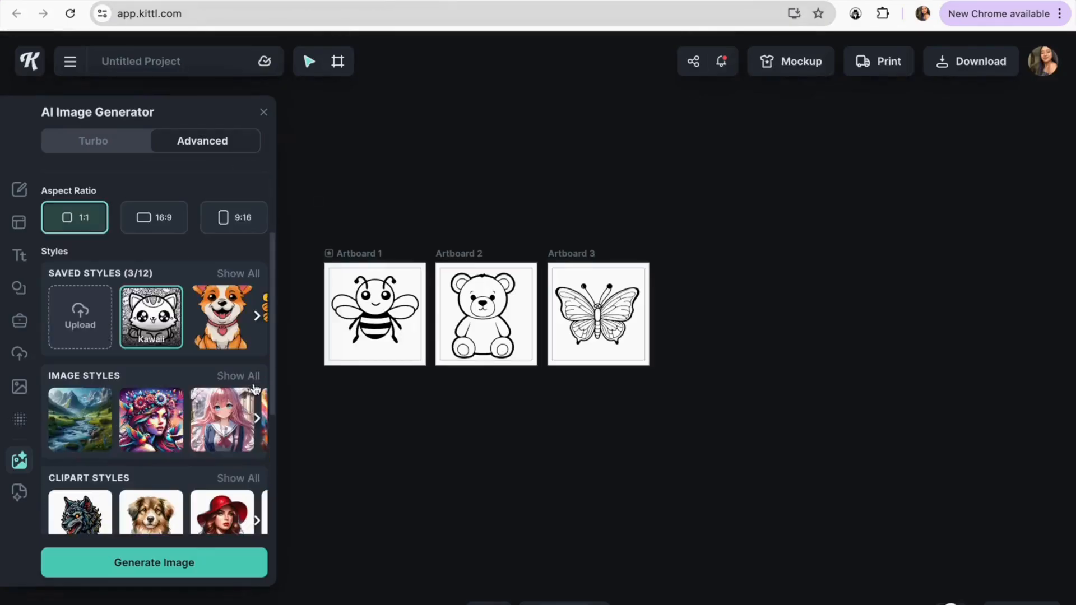
left_click(199, 562)
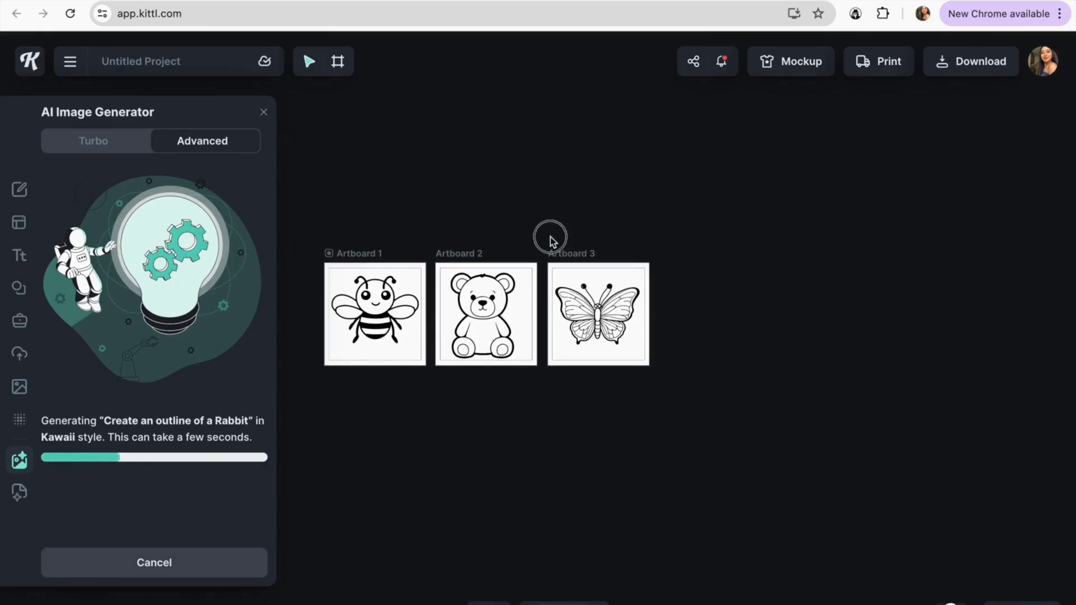
Duplicate the butterfly page as a fourth artboard beside Artboard 3.
left_click_drag(550, 235, 667, 384)
left_click_drag(561, 227, 673, 402)
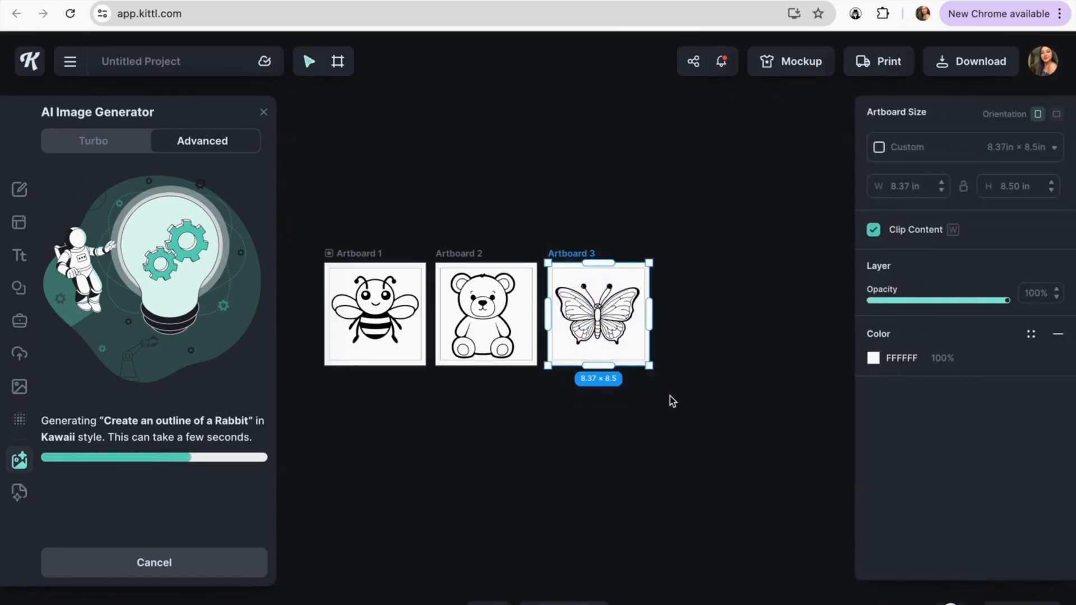
key("ctrl+v")
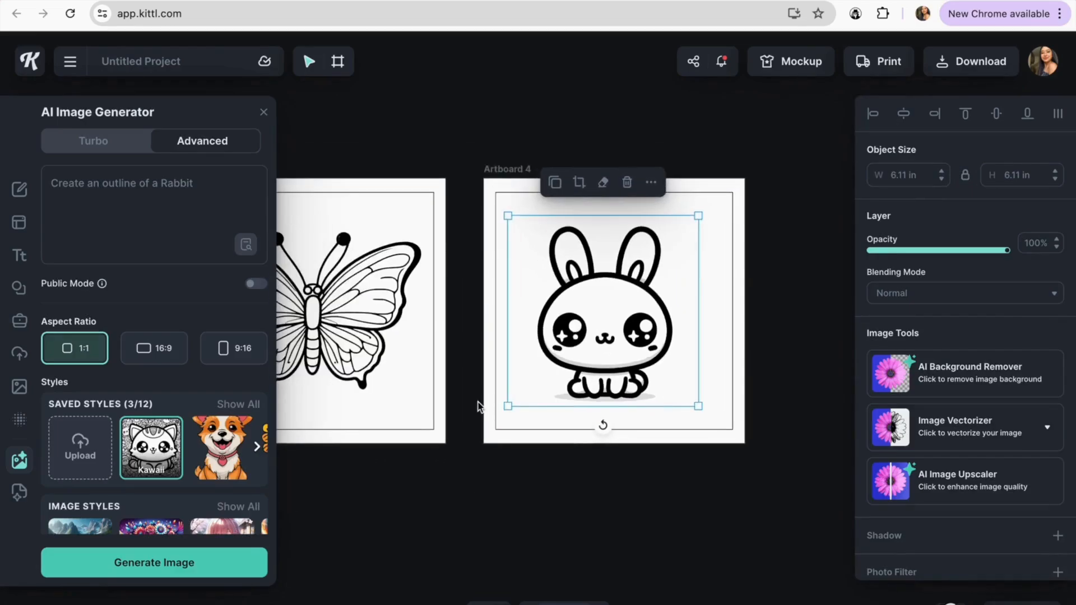
Enlarge the rabbit image to about 6.49 in square and reposition it inside Artboard 4's frame, keeping the rabbit selected.
scroll(557, 379, "down", 3)
scroll(437, 388, "left", 2)
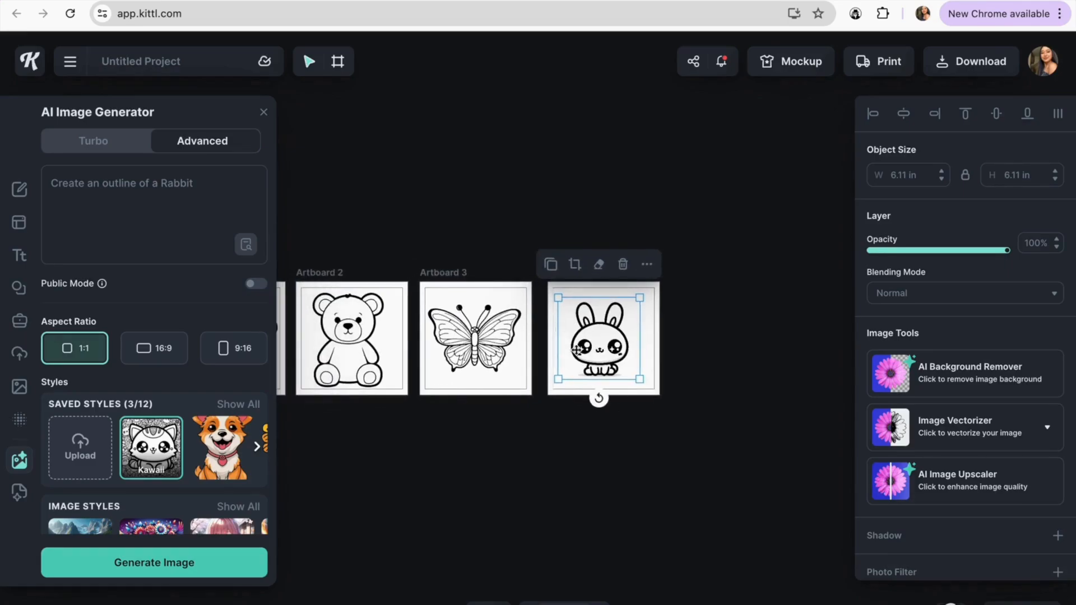
scroll(583, 401, "left", 2)
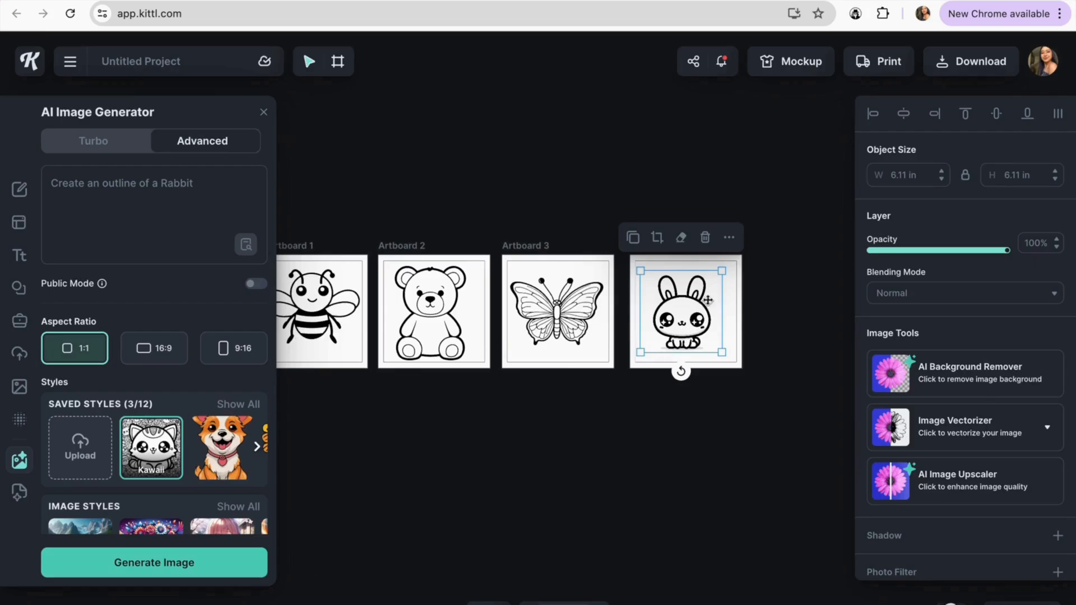
mouse_move(722, 270)
left_mouse_down()
mouse_move(743, 254)
mouse_move(719, 277)
mouse_move(730, 265)
left_mouse_up()
left_click_drag(679, 309, 676, 307)
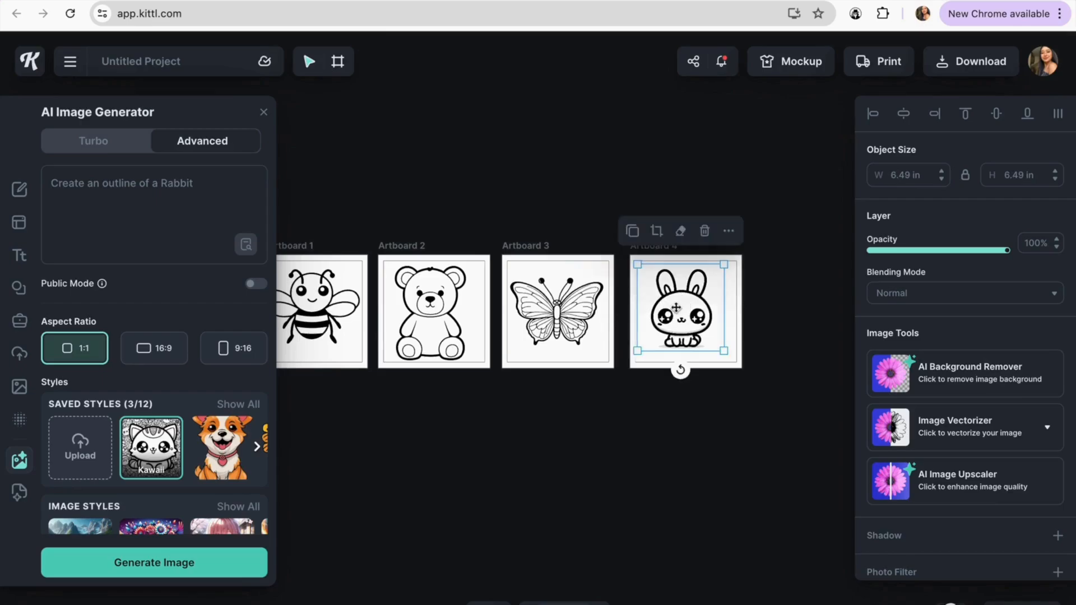
left_click(564, 515)
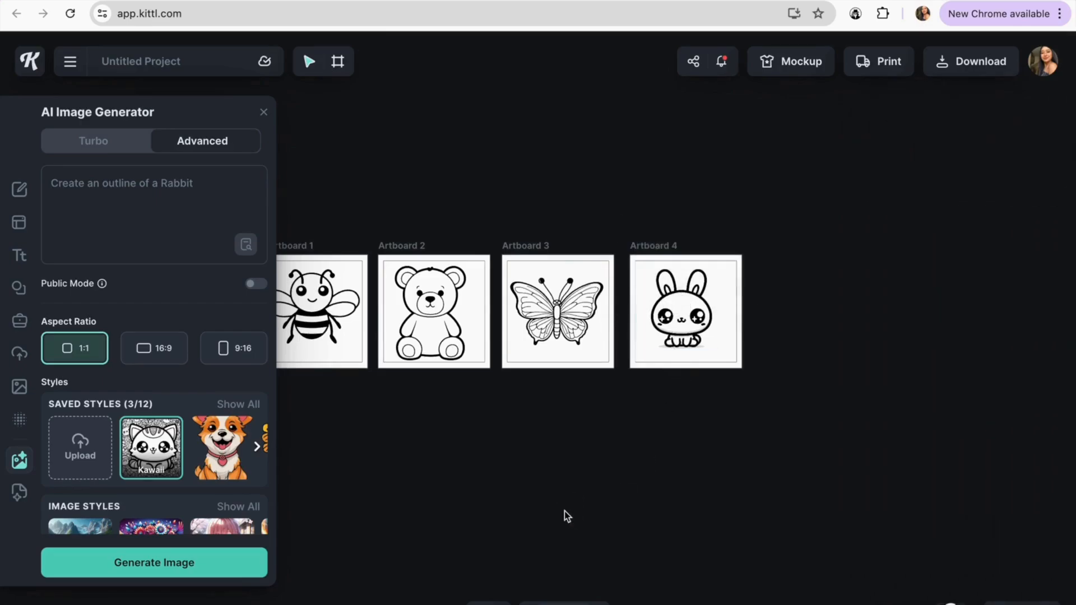
left_click(678, 322)
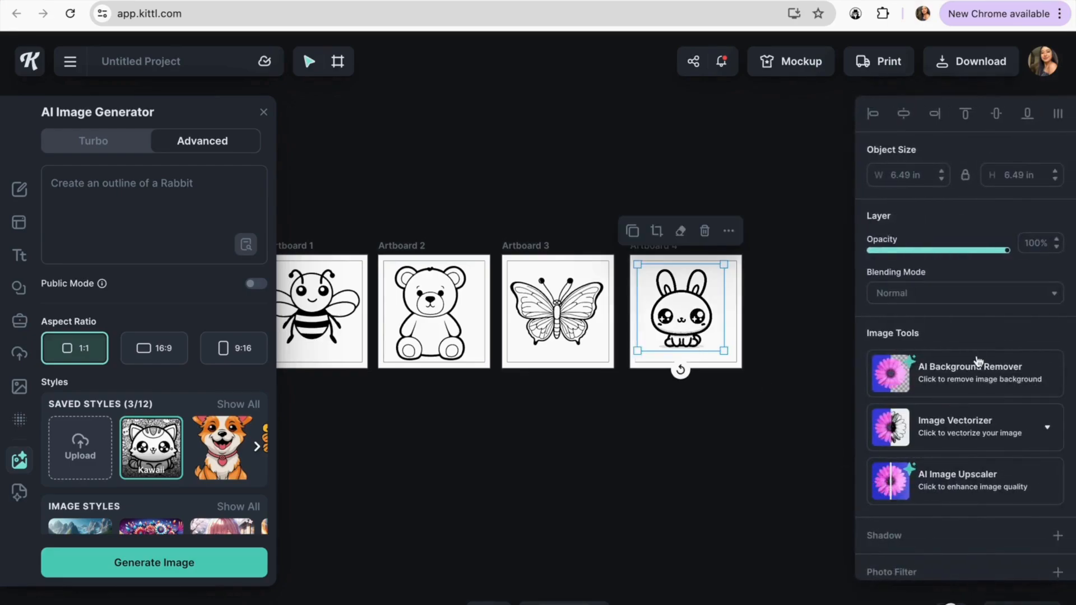
Remove the background from the rabbit image on Artboard 4 with the AI Background Remover.
left_click(967, 383)
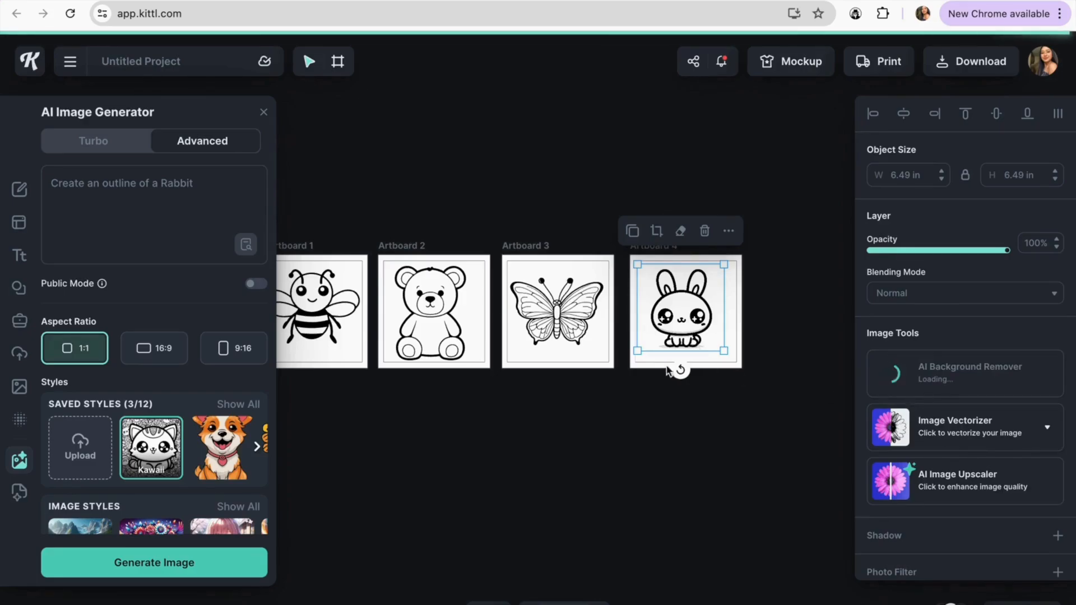
left_click(438, 370)
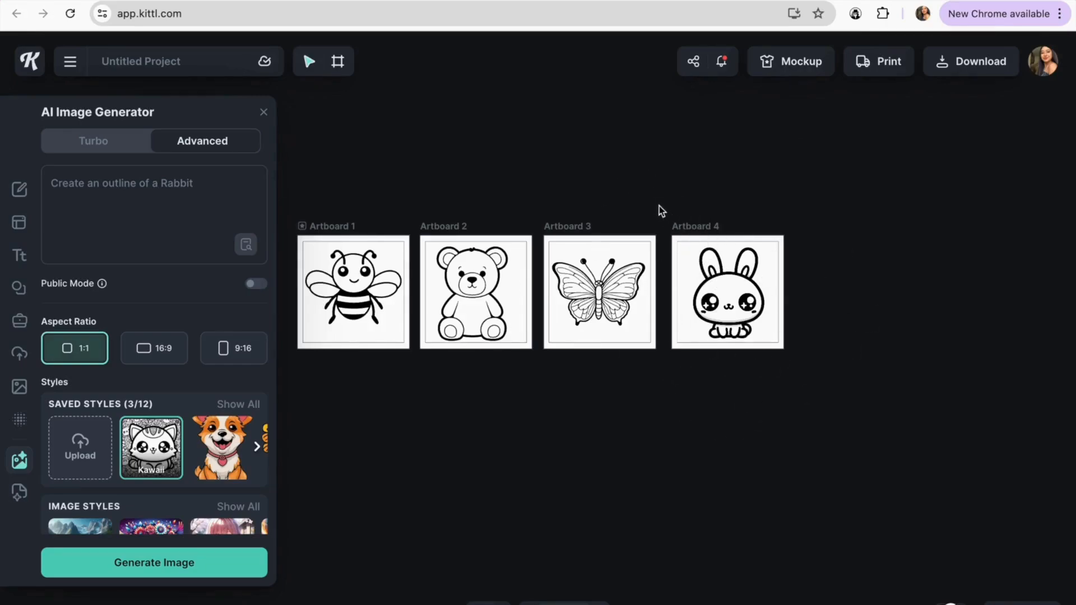
Duplicate the rabbit page as a fifth artboard, delete its rabbit to leave only the frame, and move it closer to Artboard 4.
left_click(723, 346)
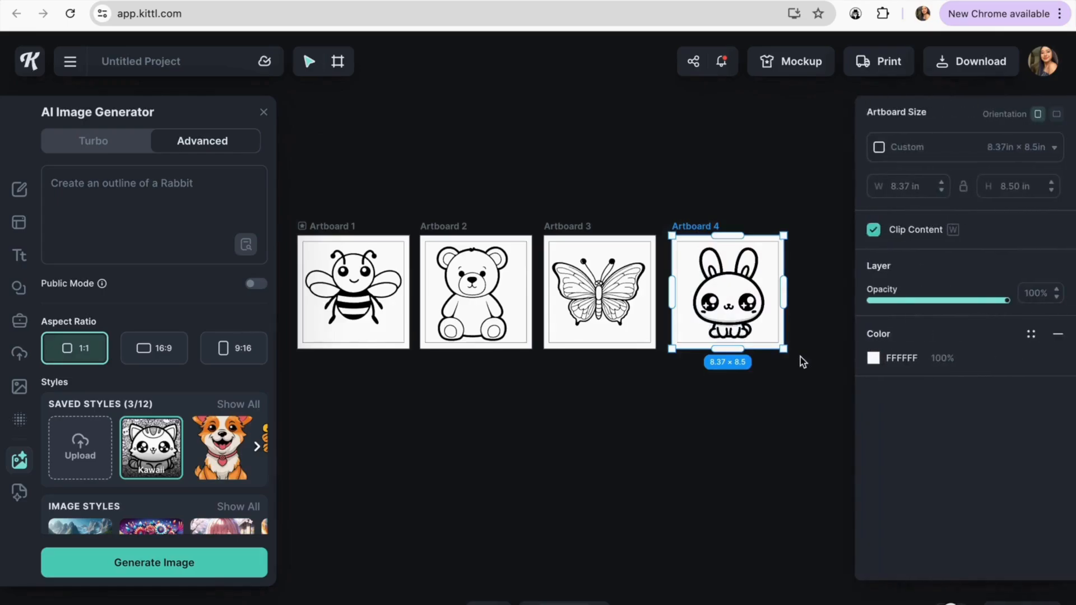
key("ctrl+v")
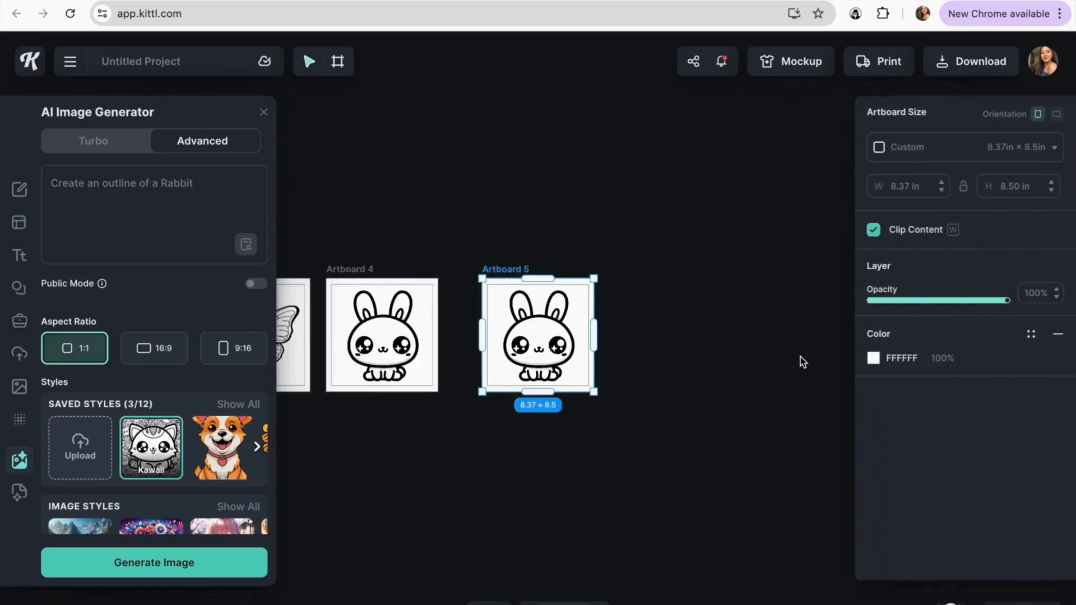
left_click(565, 352)
key("Delete")
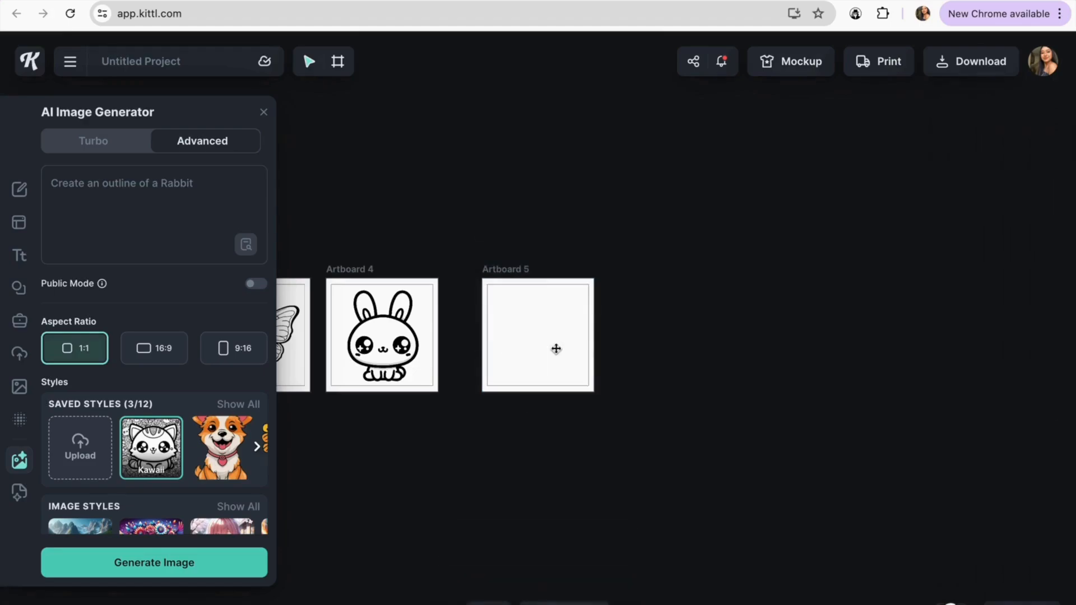
left_click(538, 341)
left_click_drag(537, 341, 515, 336)
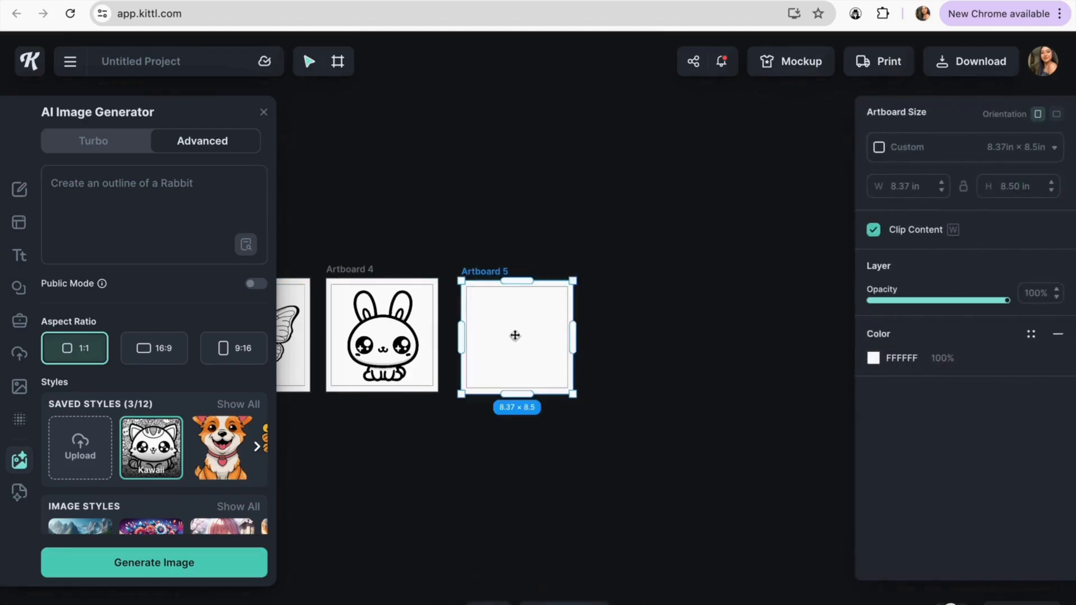
Paste another rabbit page, delete its rabbit, and move both blank framed pages into a second row under Artboards 1 and 2.
key("ctrl+v")
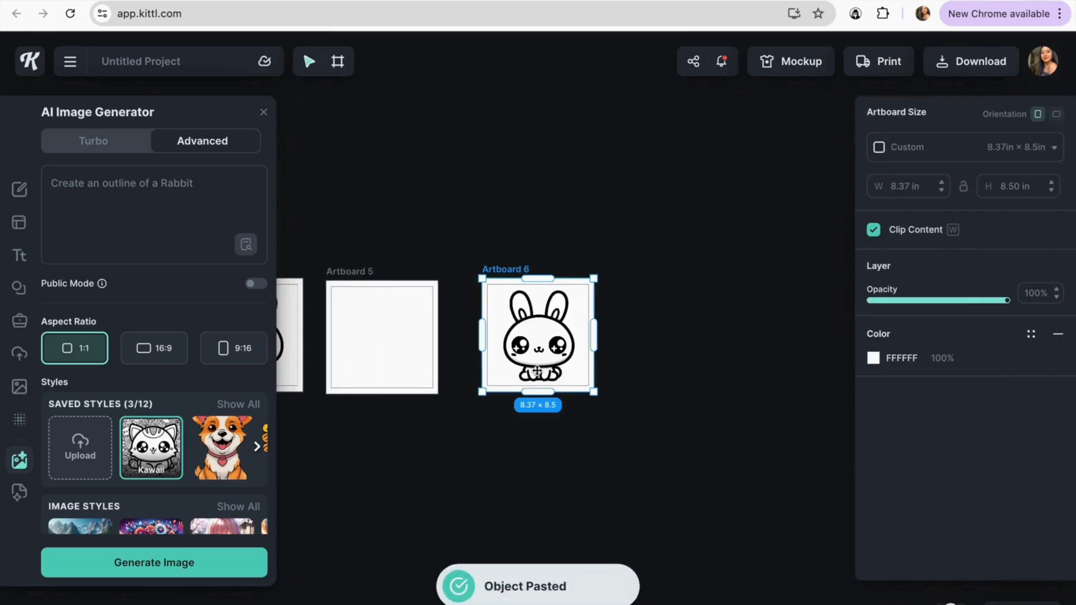
left_click(547, 330)
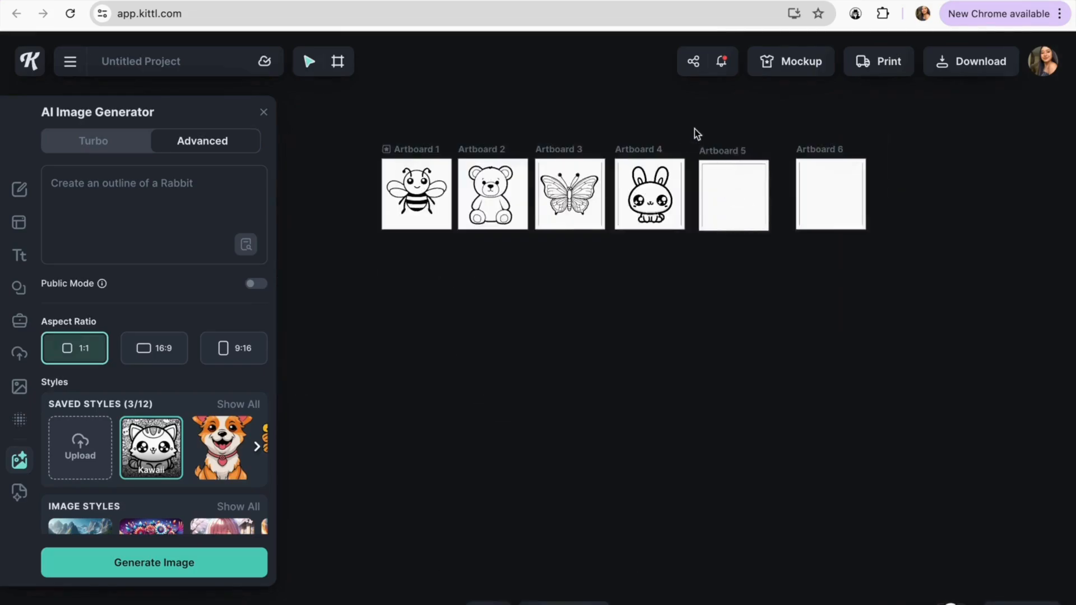
left_click_drag(697, 134, 869, 254)
left_click_drag(838, 201, 483, 233)
left_click(344, 247)
Duplicate blank Artboards 5 and 6 and place the copies beside them to complete a second row of four pages.
left_click_drag(343, 240, 555, 365)
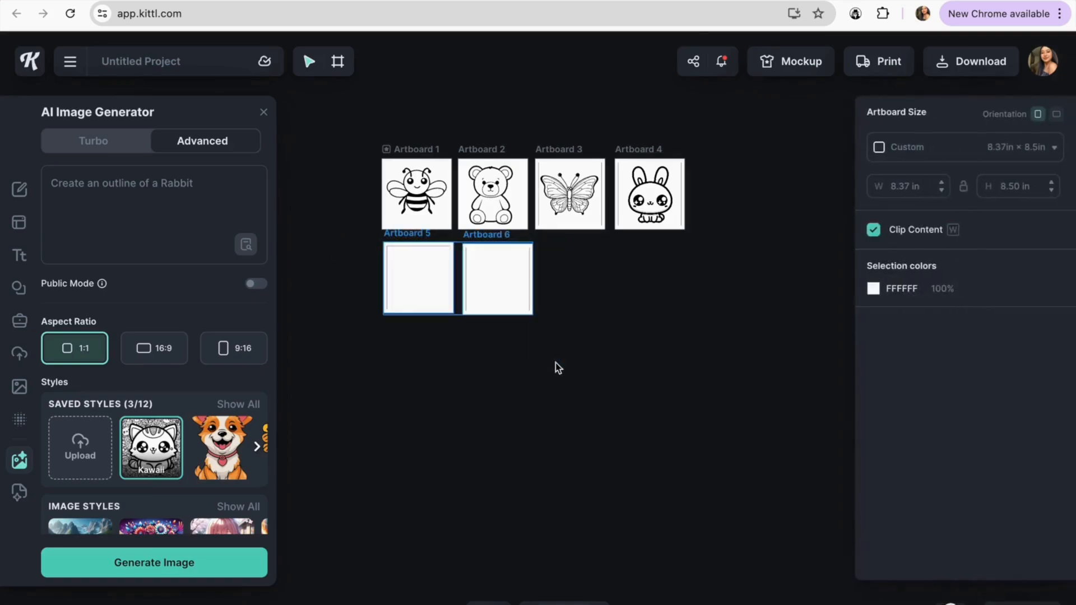
key("super+c")
key("super+v")
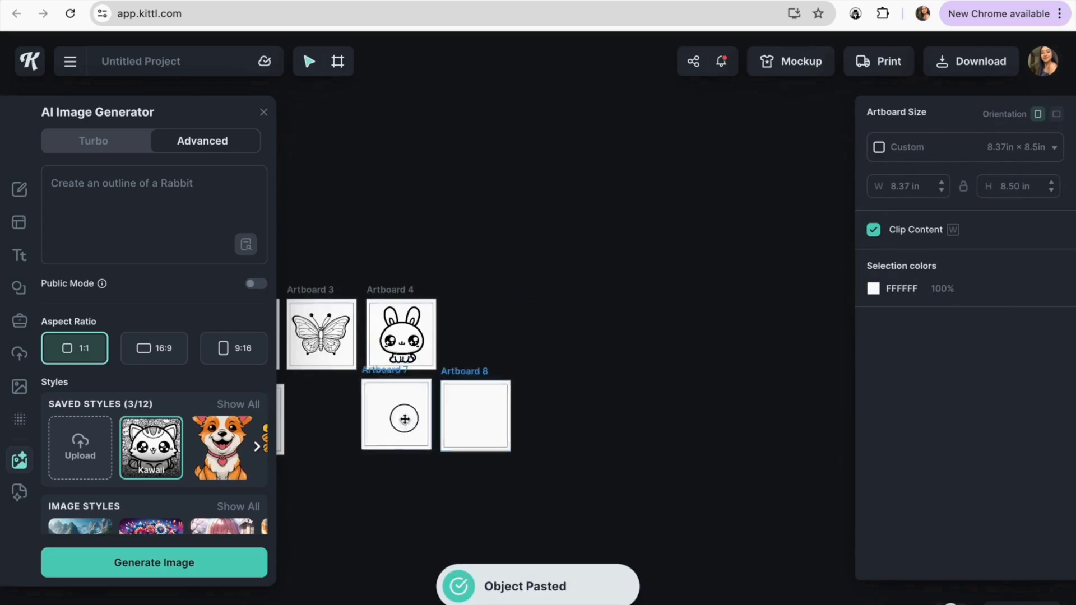
left_click_drag(405, 419, 345, 421)
scroll(346, 422, "left", 5)
left_click(357, 363)
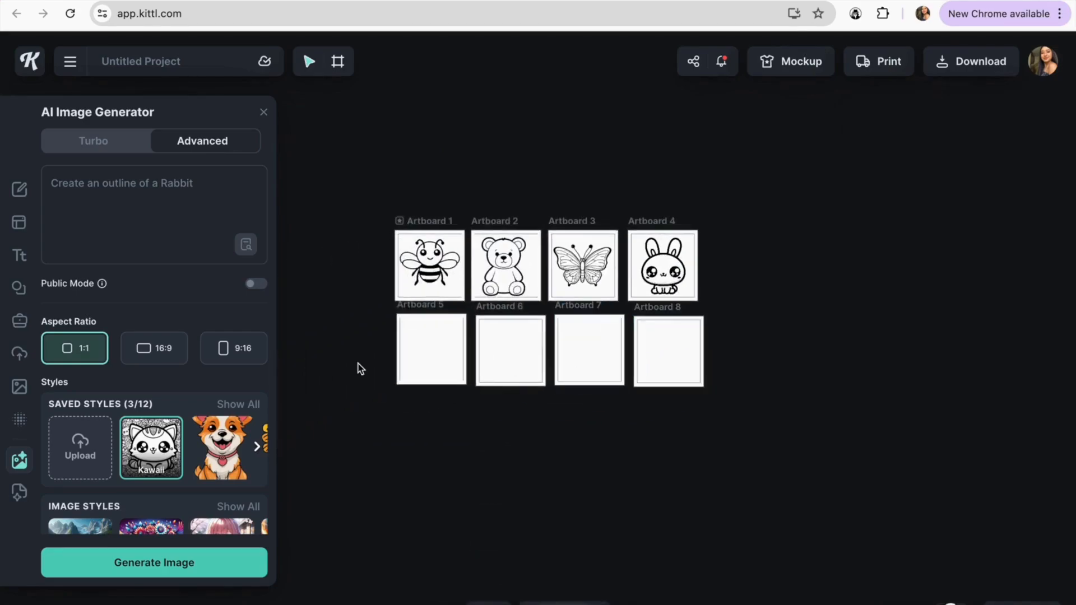
Duplicate the row of blank pages, Artboards 5 to 8, and place the copies directly below as a third row.
left_click(359, 369)
left_click_drag(371, 304, 711, 395)
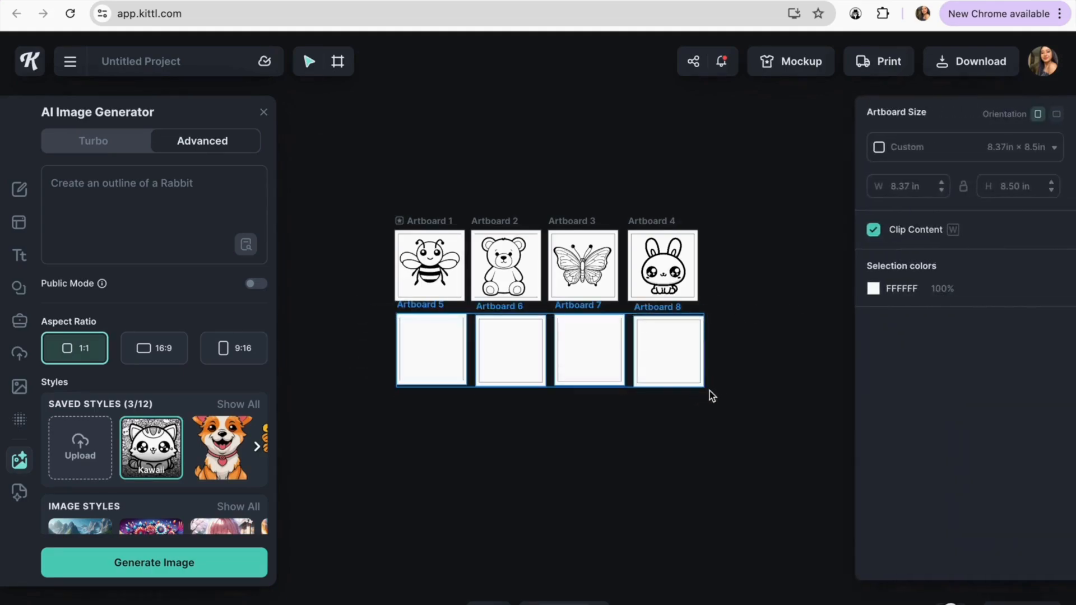
key("ctrl+c")
key("ctrl+v")
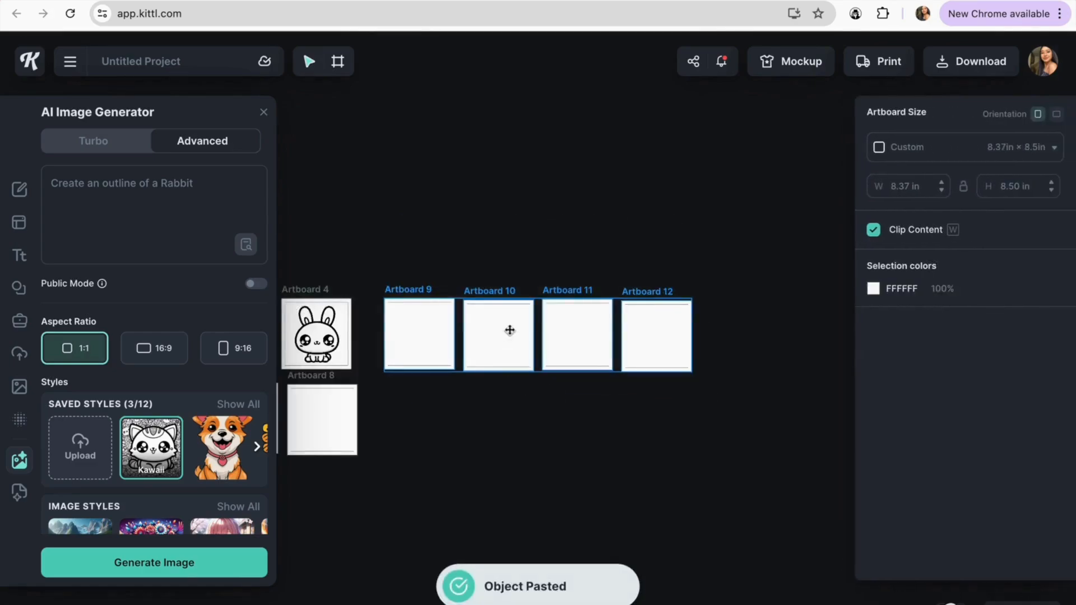
left_click_drag(495, 356, 551, 292)
left_click(544, 372)
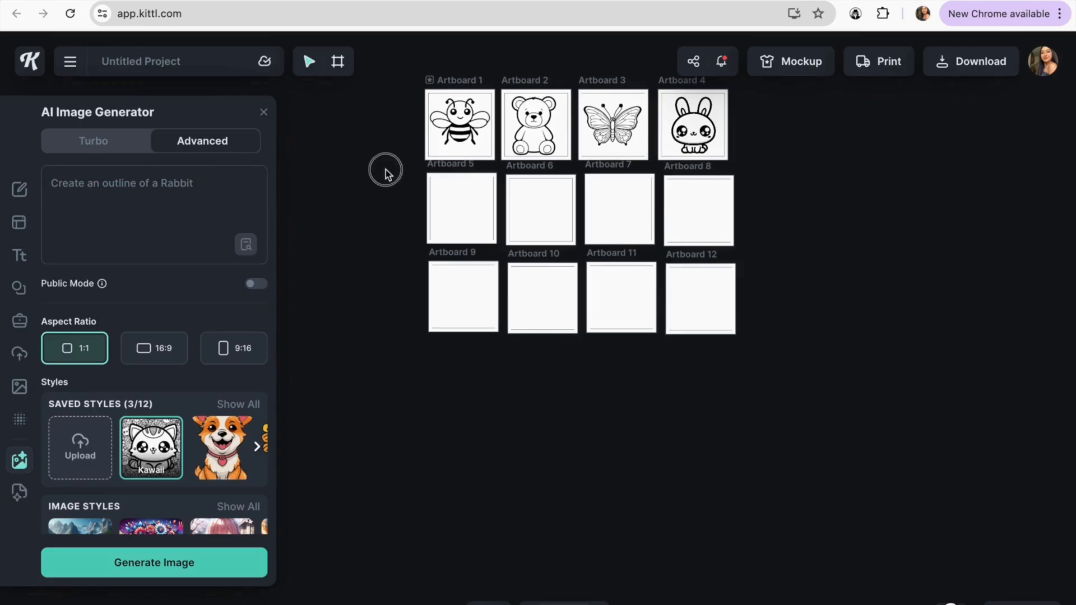
Duplicate the eight blank pages, Artboards 5 to 12, and reposition the pasted block of artboards.
left_click_drag(386, 174, 751, 351)
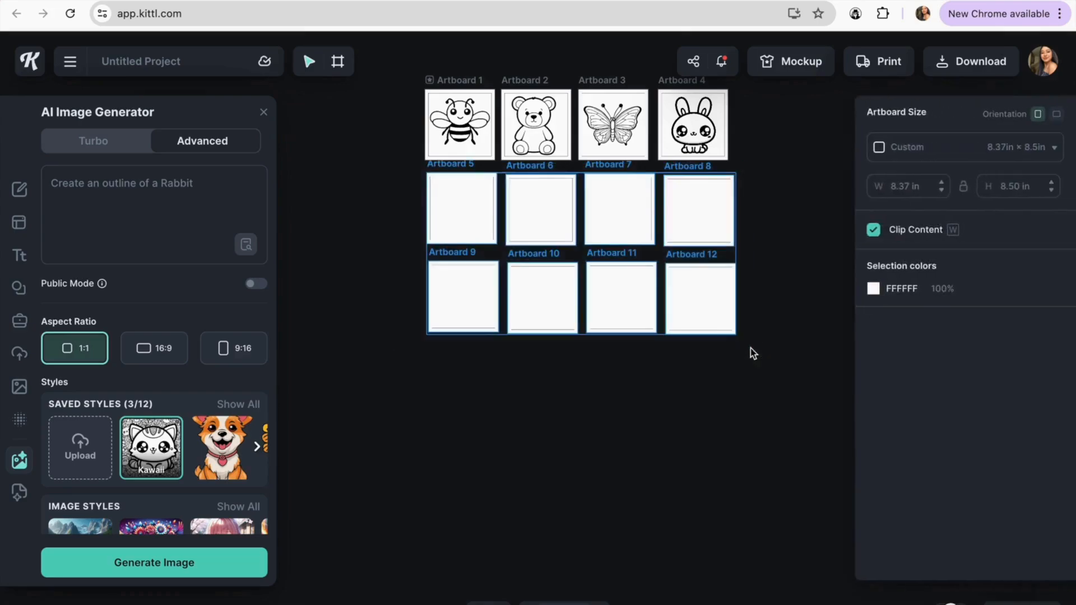
key("ctrl+v")
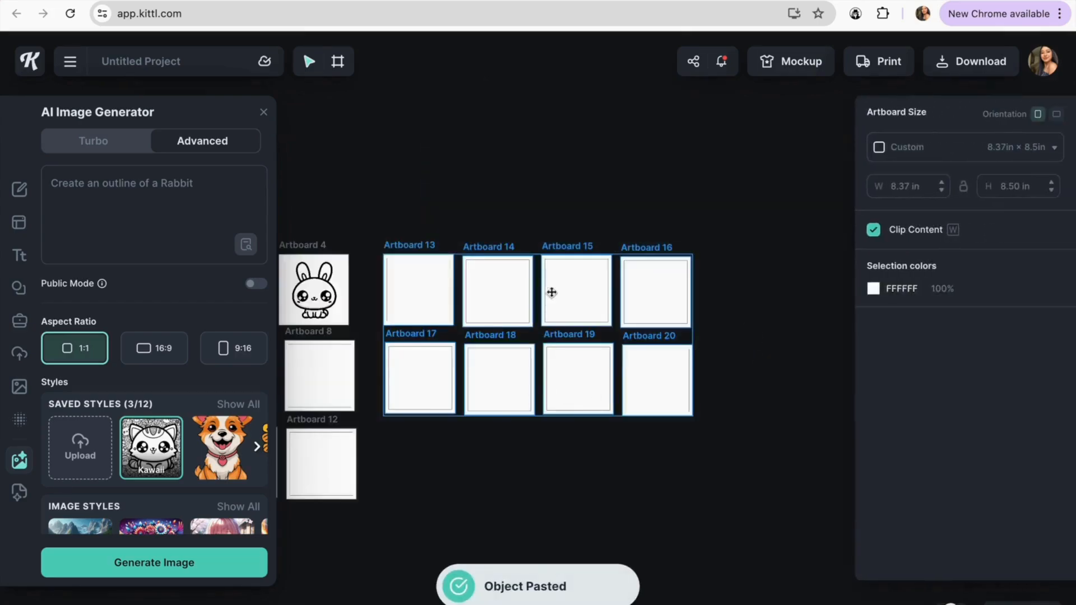
left_click_drag(516, 287, 494, 403)
left_click_drag(494, 402, 498, 296)
scroll(557, 273, "down", 2)
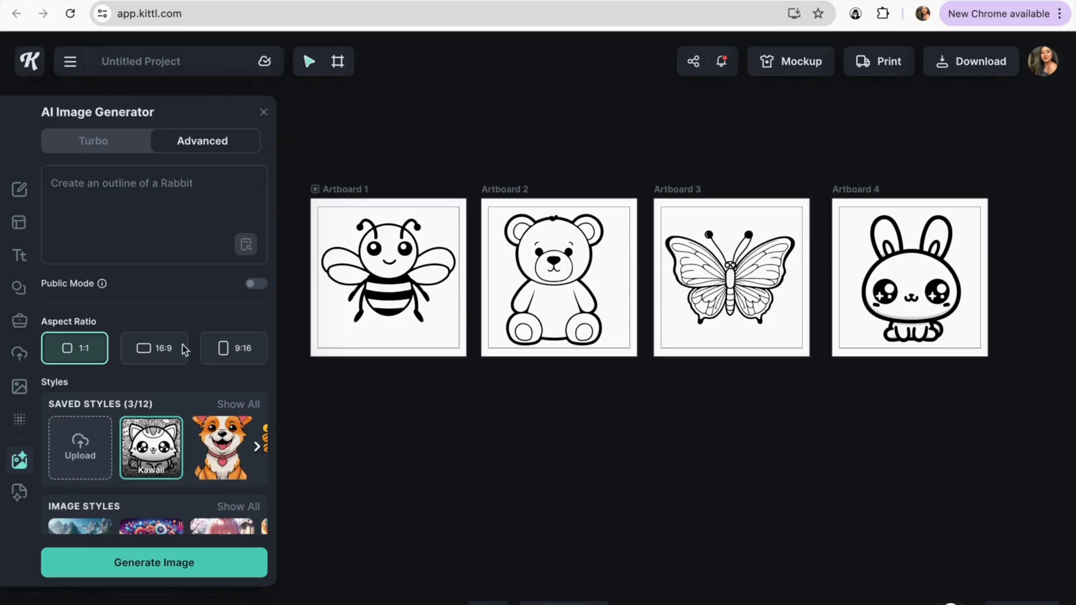
Browse the illustration categories in the elements library for decorations to fill the pages.
left_click(19, 288)
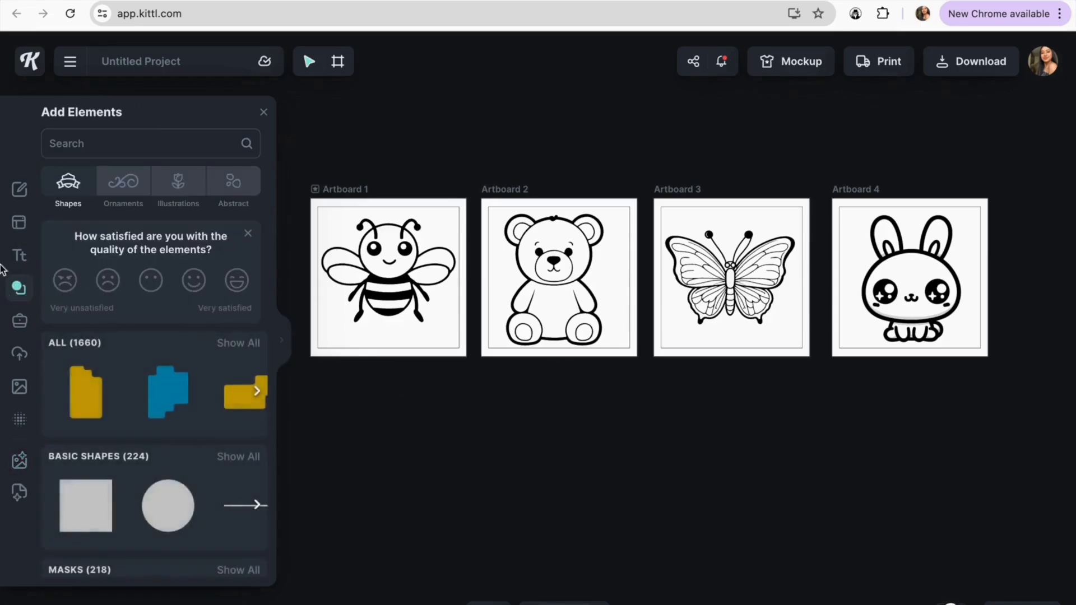
scroll(166, 444, "down", 1)
scroll(166, 444, "up", 1)
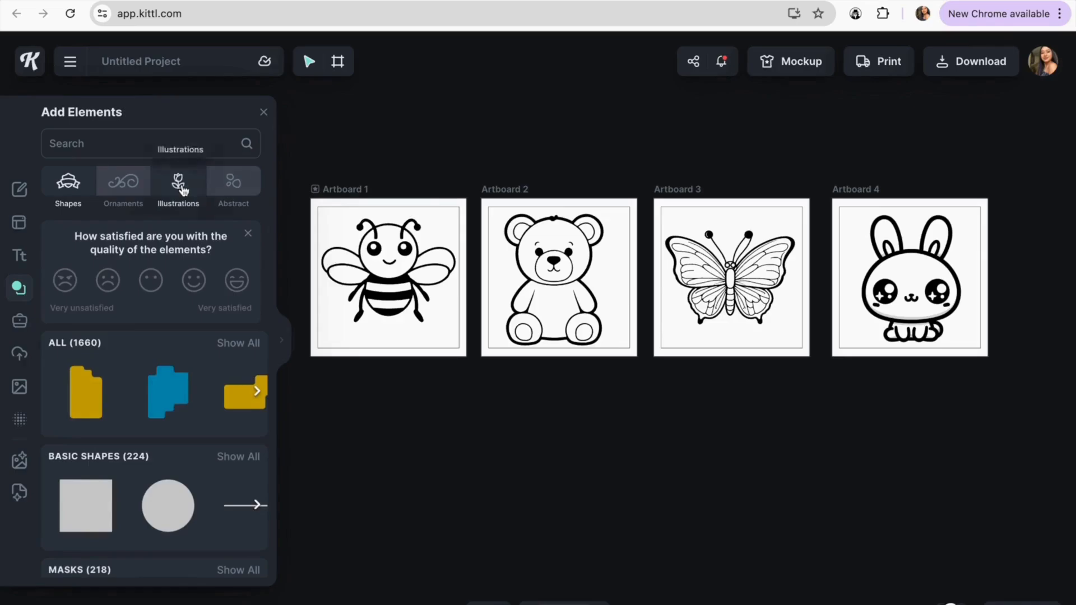
left_click(178, 181)
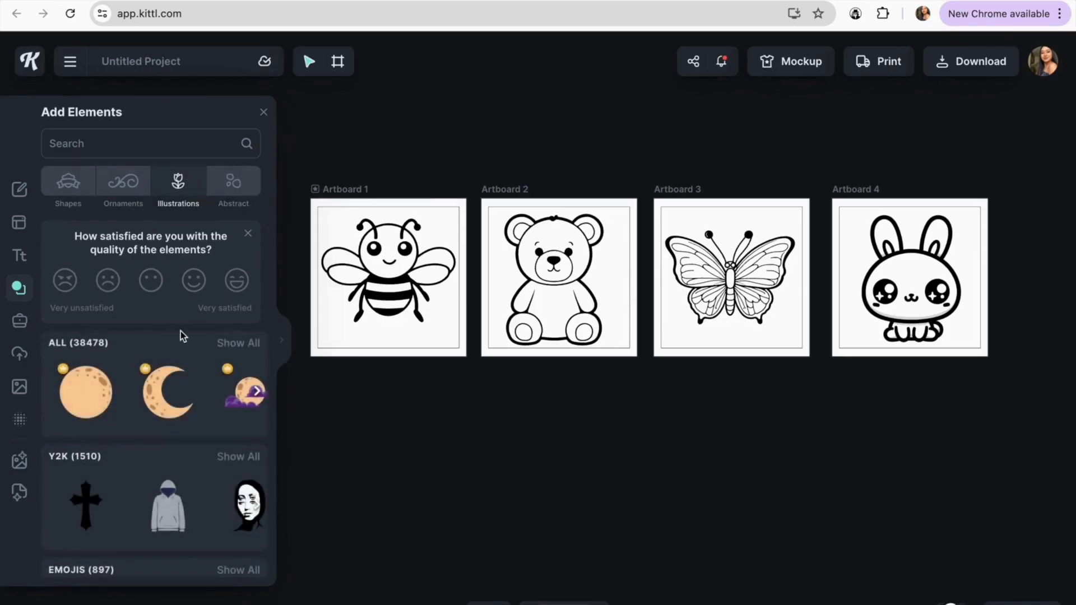
scroll(180, 331, "down", 5)
scroll(150, 328, "up", 1)
scroll(151, 328, "down", 1)
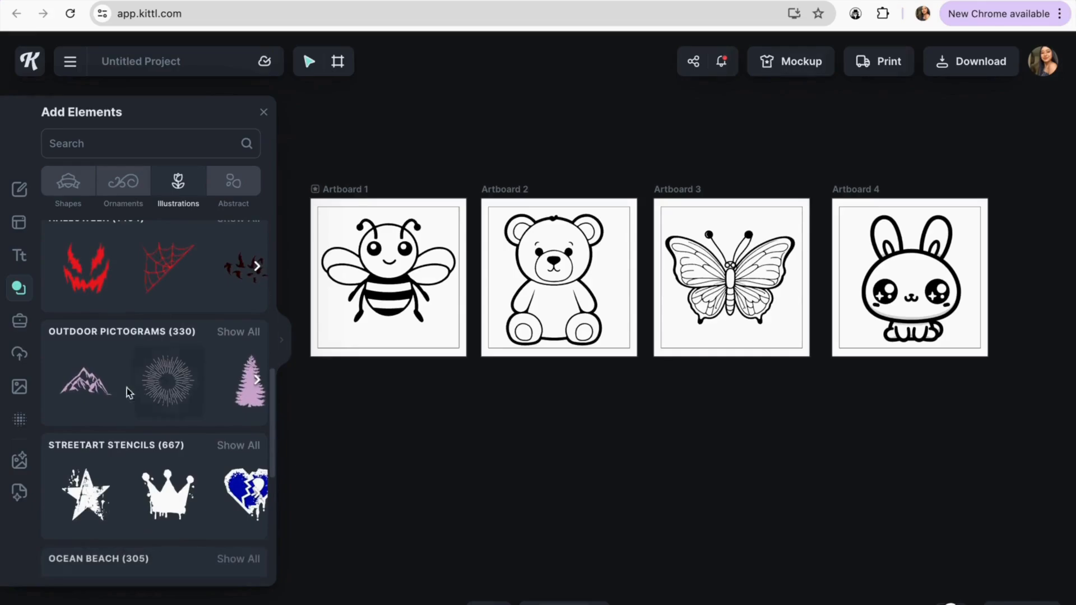
scroll(150, 440, "down", 1)
scroll(149, 430, "down", 2)
scroll(168, 393, "up", 4)
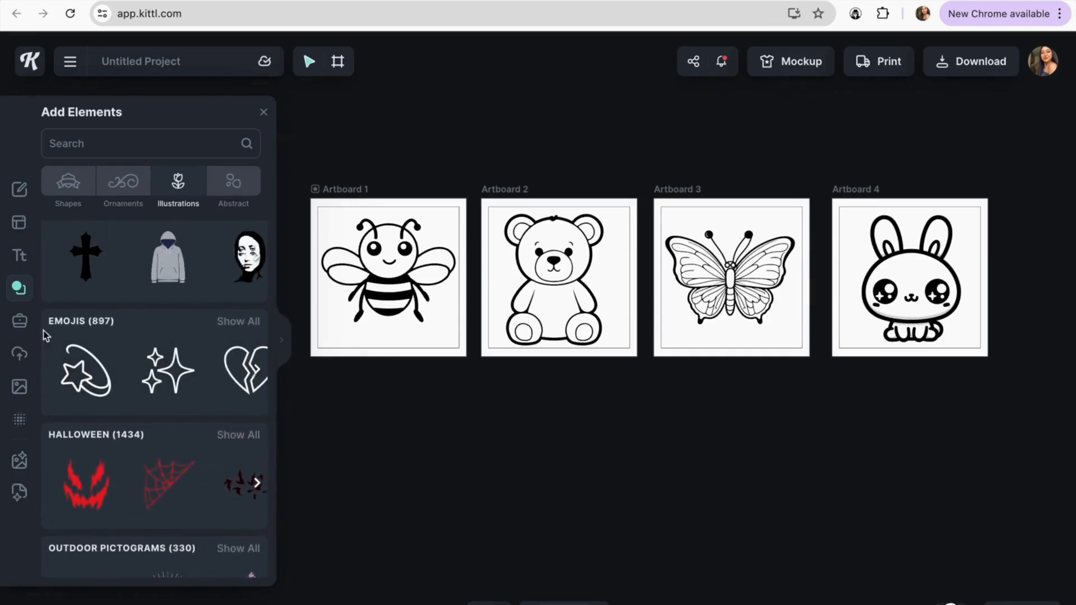
Add the sparkles from the Emojis illustrations, shrink them to about 1.00 in square, and place them at the bee's lower left on Artboard 1.
left_click(252, 322)
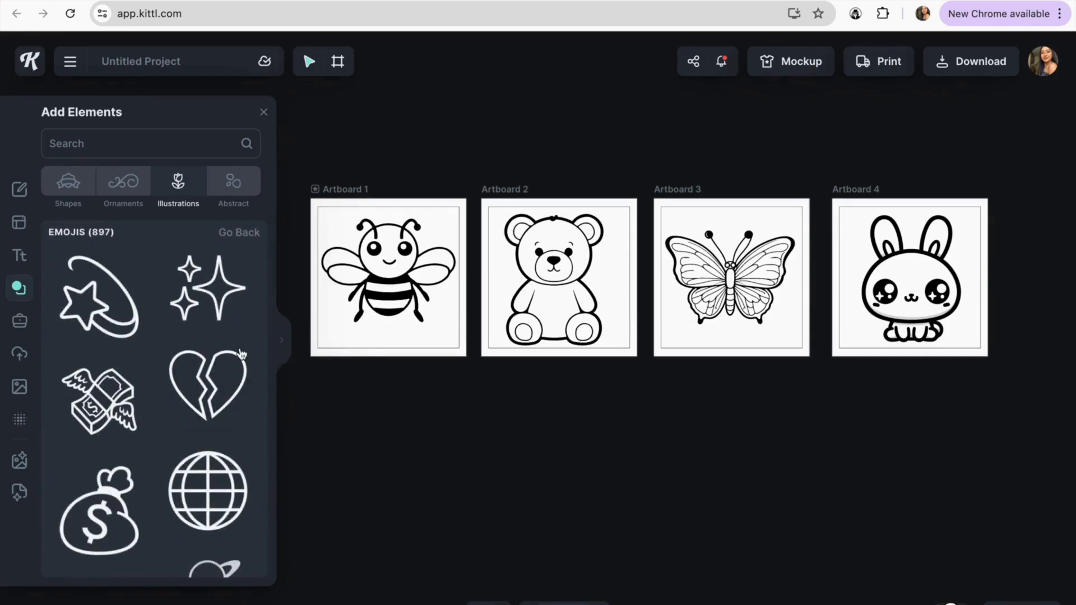
scroll(162, 387, "down", 2)
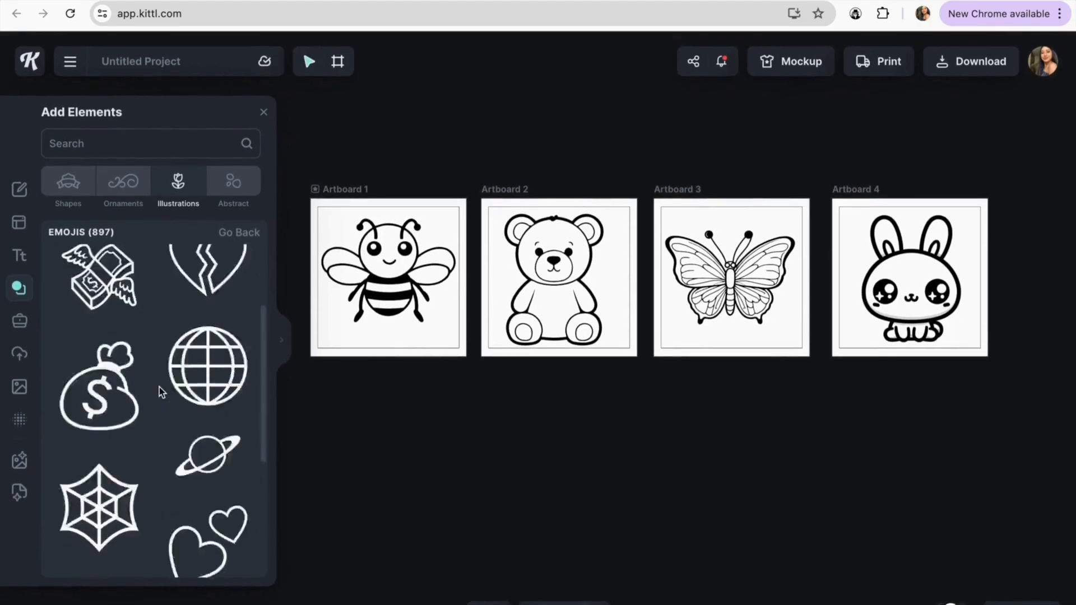
scroll(159, 388, "down", 4)
left_click(281, 339)
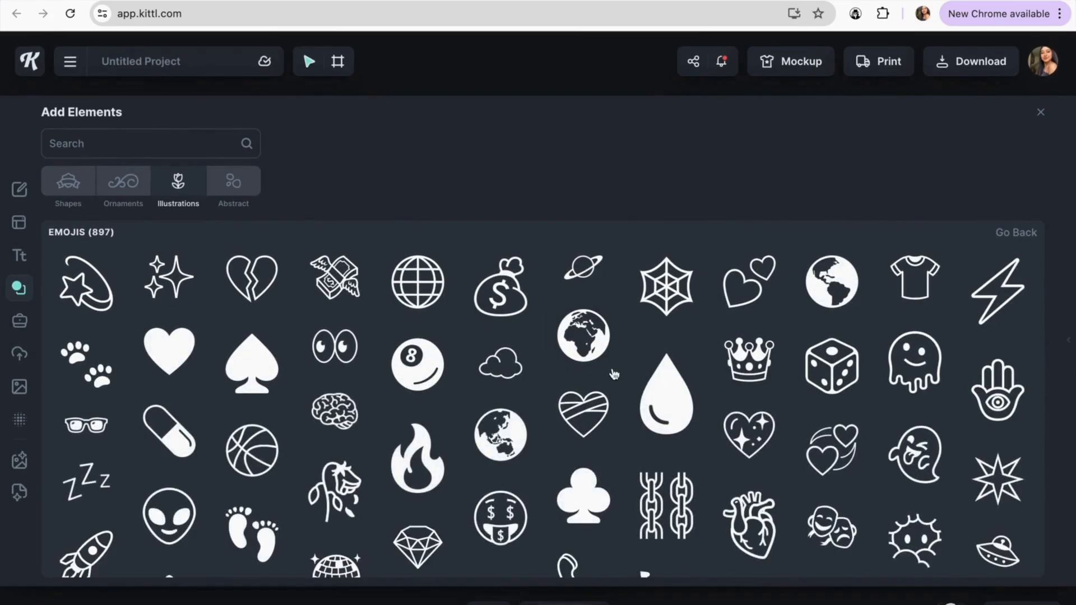
left_click(181, 290)
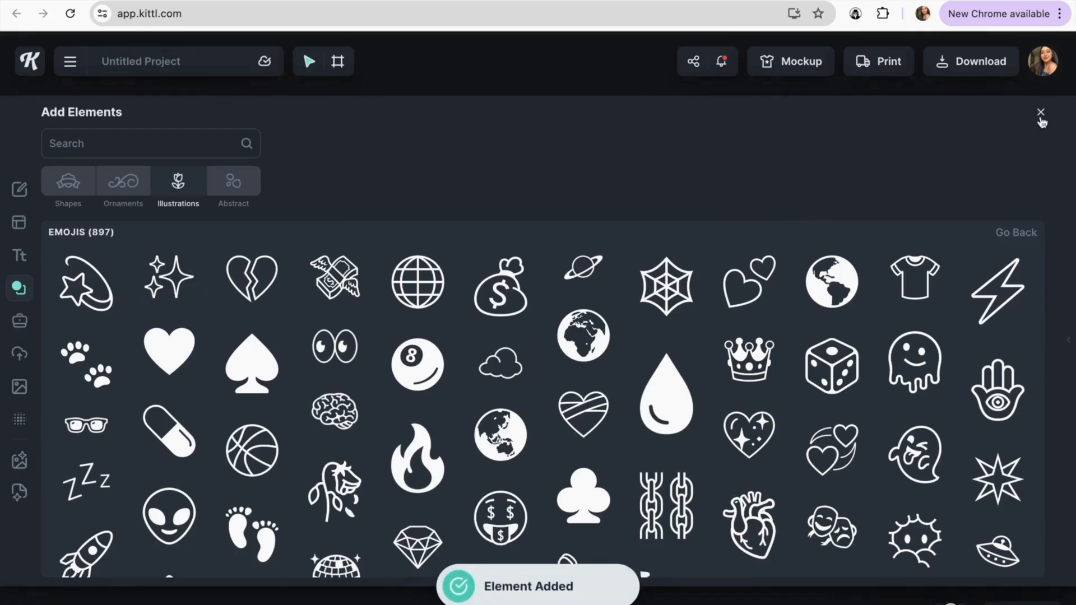
left_click(1041, 112)
left_click_drag(436, 248, 584, 375)
left_click_drag(625, 413, 337, 313)
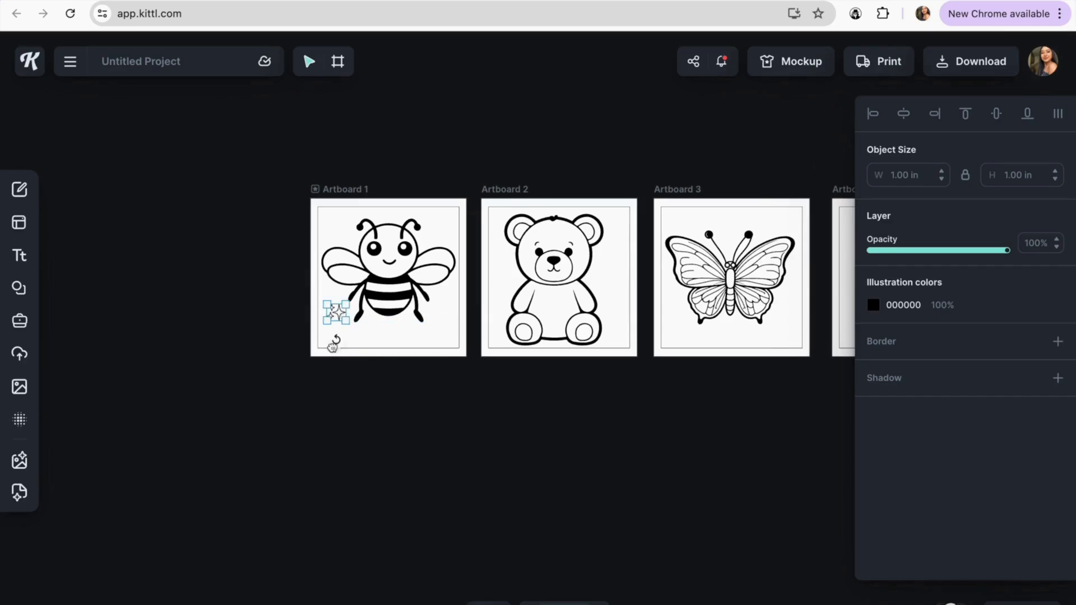
Duplicate the sparkles and place the copy above the bee's right wing on Artboard 1.
left_click(282, 350)
left_click(333, 311)
key("ctrl+v")
left_click(293, 324)
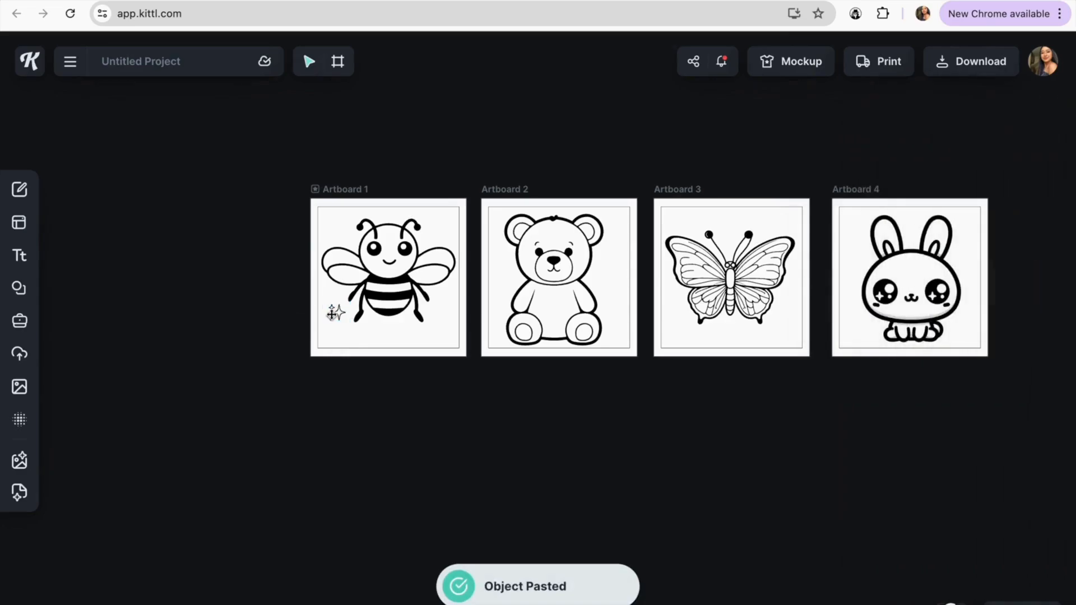
left_click(333, 312)
left_click_drag(332, 313, 434, 231)
left_click(291, 297)
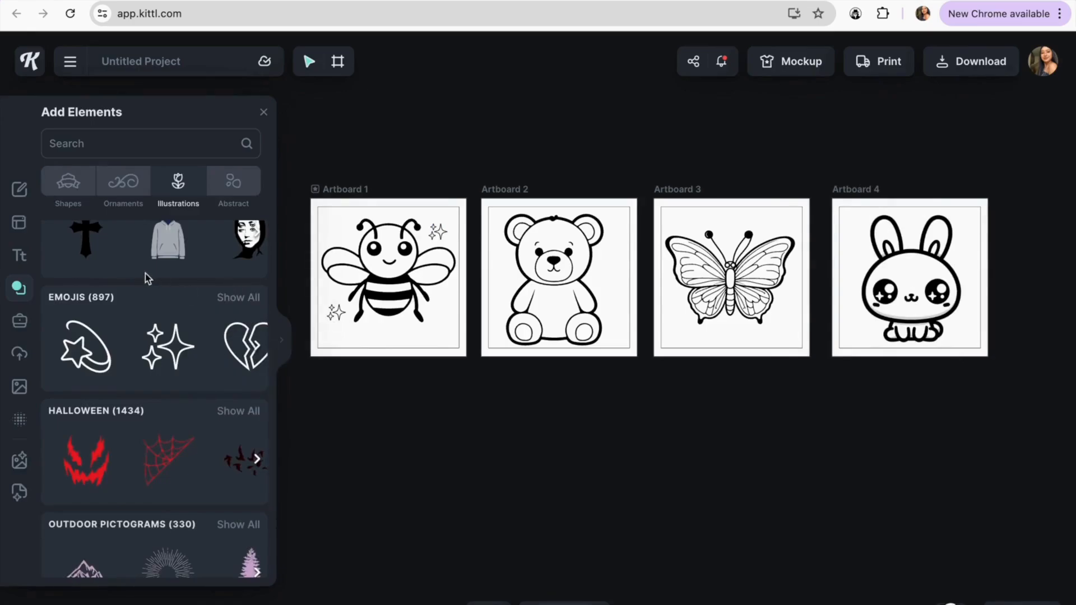
Add the double-heart outline from the Emojis illustrations, shrink it to about 1.72 in square, and place it in Artboard 1's upper-left corner.
left_click(244, 299)
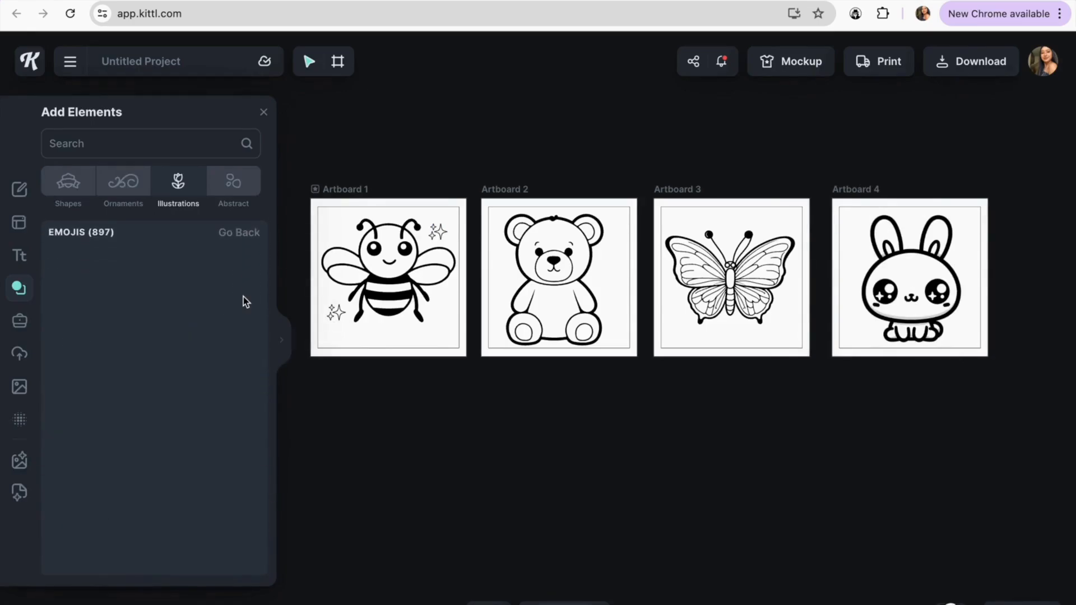
scroll(200, 338, "down", 4)
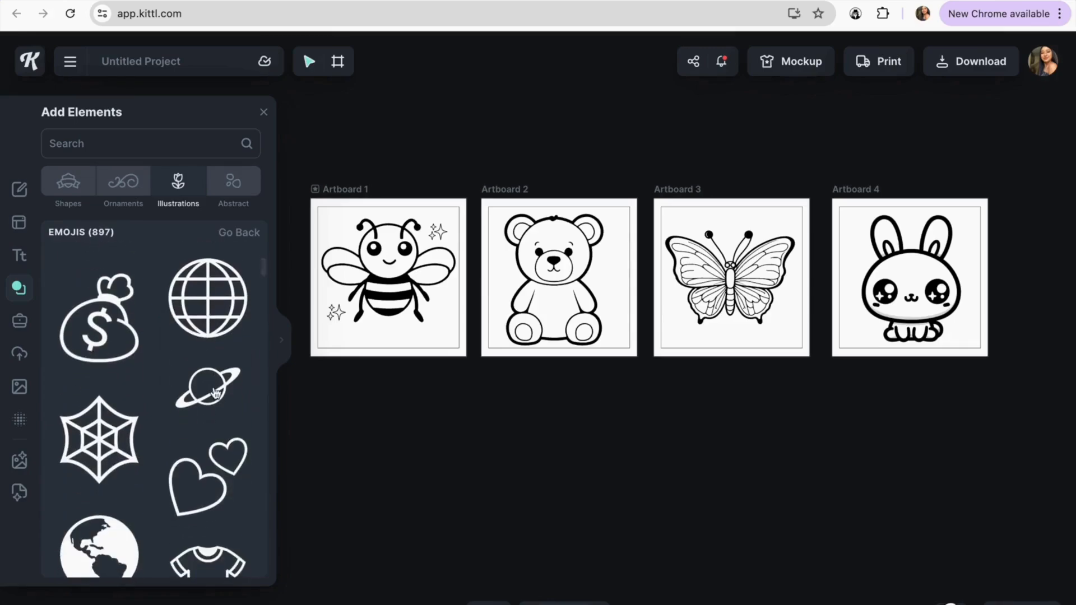
scroll(215, 395, "down", 2)
left_click(210, 408)
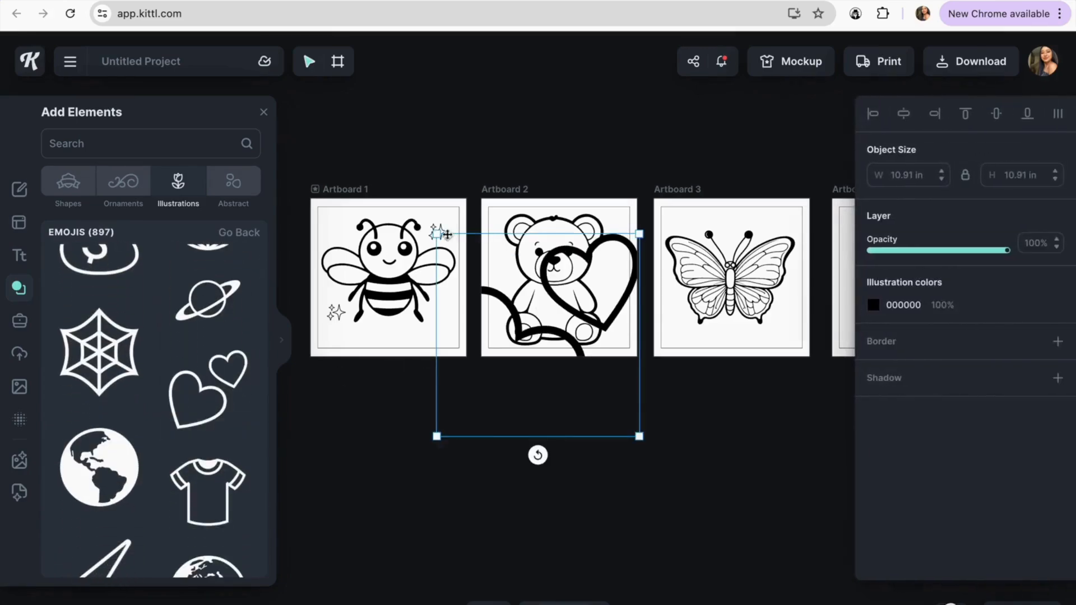
left_click_drag(437, 233, 334, 225)
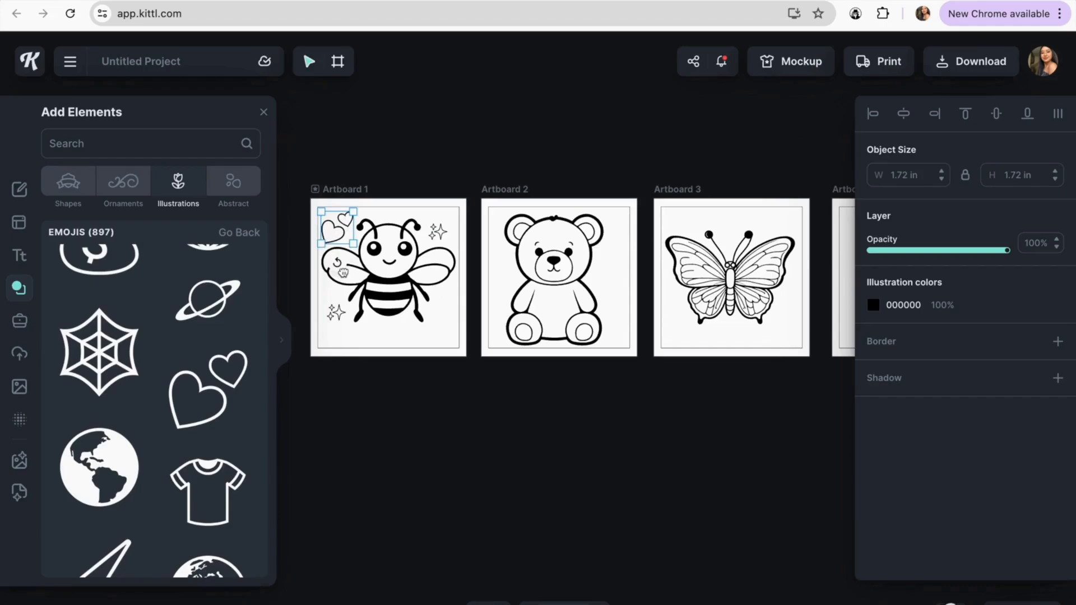
Duplicate the double-heart outline and place the copy in the lower-right corner of the bee page.
key("ctrl+v")
left_click(367, 166)
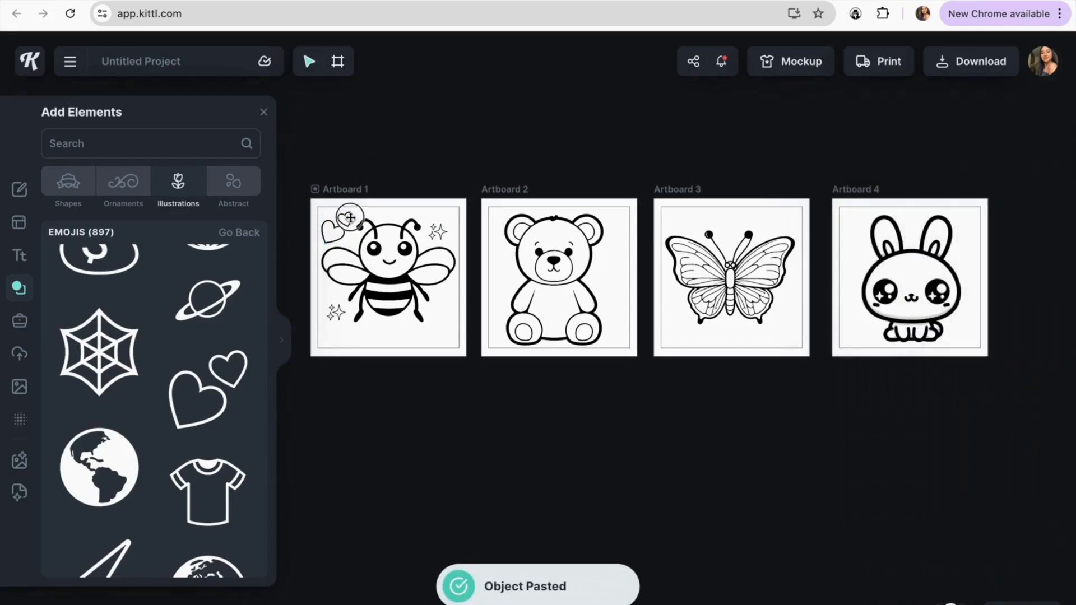
left_click(344, 226)
left_click_drag(344, 226, 447, 326)
left_click(394, 450)
Search the elements for "sun", add the smiling yellow sun, shrink it to about 2.93 × 2.99 in, and place it in Artboard 1's lower-left corner.
left_click(148, 143)
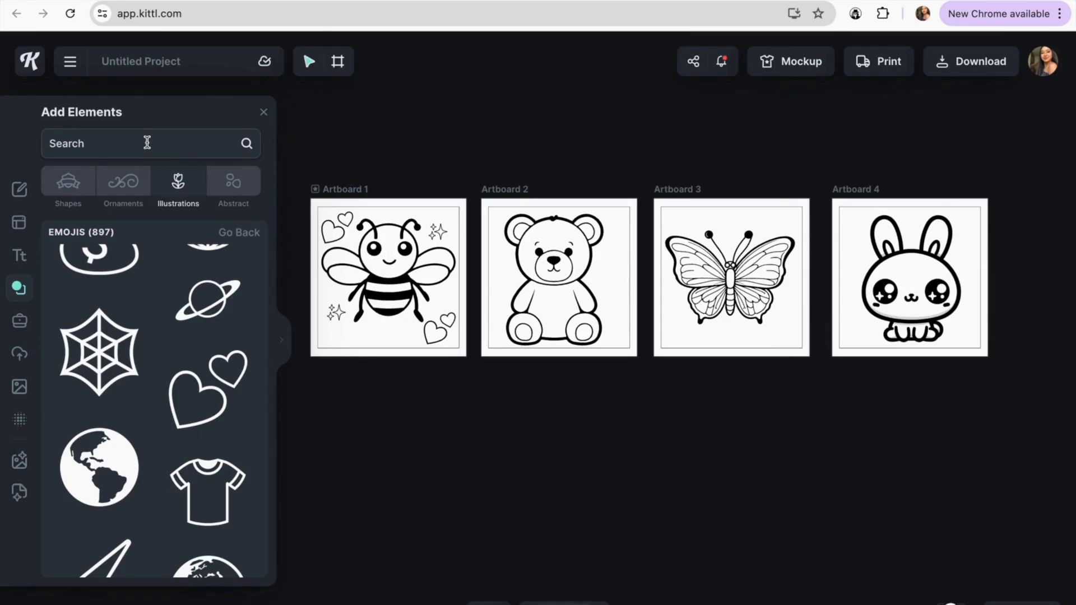
type("sun")
key("Return")
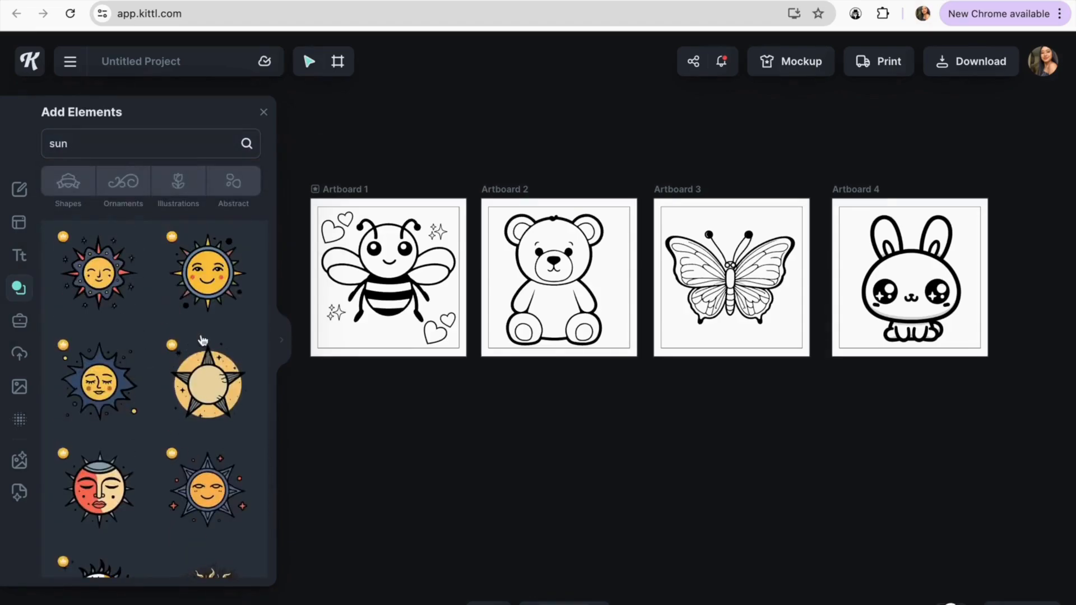
left_click(208, 277)
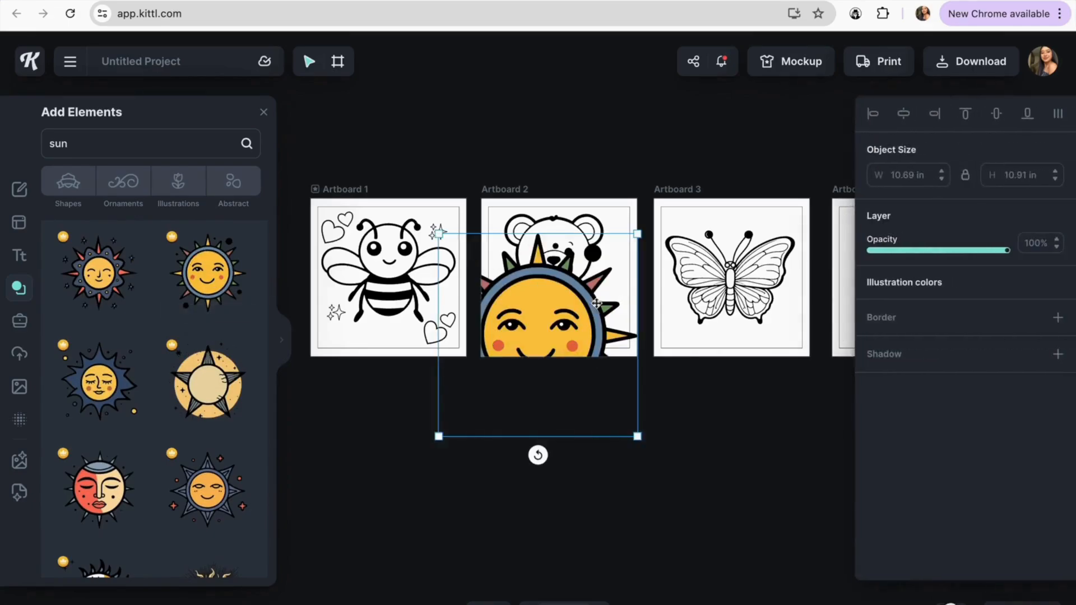
left_click_drag(520, 271, 570, 221)
left_click_drag(497, 188, 636, 322)
left_click_drag(653, 365, 336, 325)
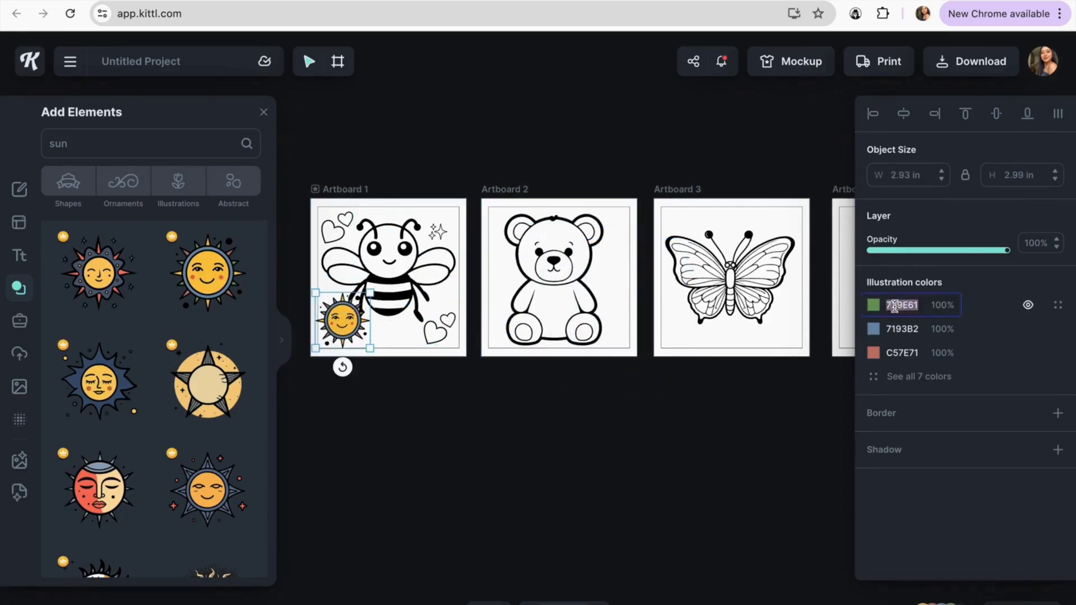
Recolor the sun's green, blue and pink illustration colors to white (FFFFFF).
left_click(874, 305)
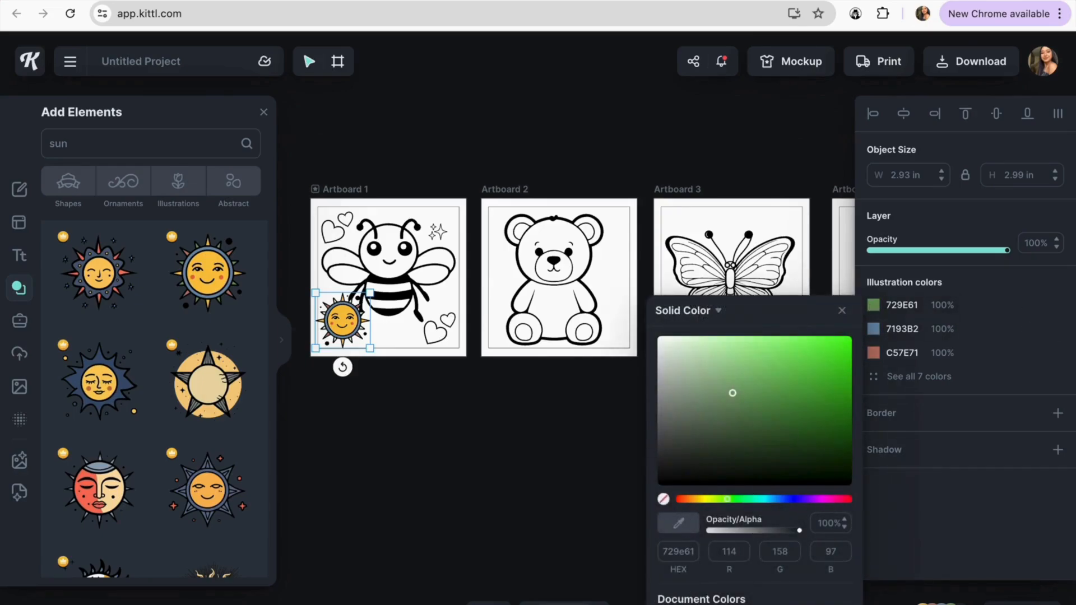
left_click(666, 604)
left_click(873, 329)
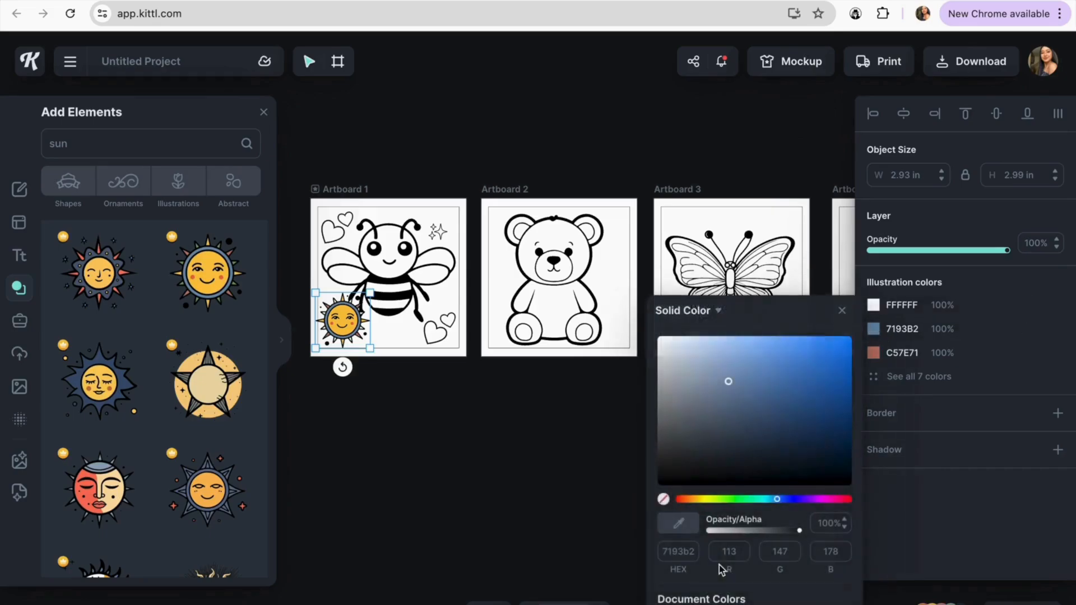
left_click(666, 603)
left_click(875, 354)
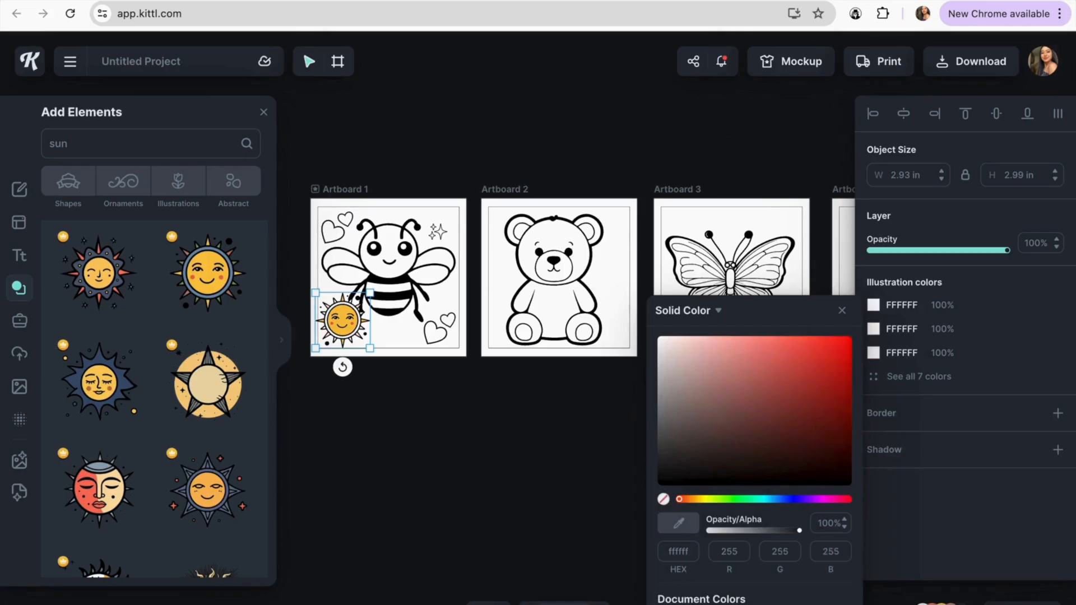
left_click(465, 451)
Show all the sun's illustration colors and recolor its yellow face and orange cheeks to white.
left_click(347, 323)
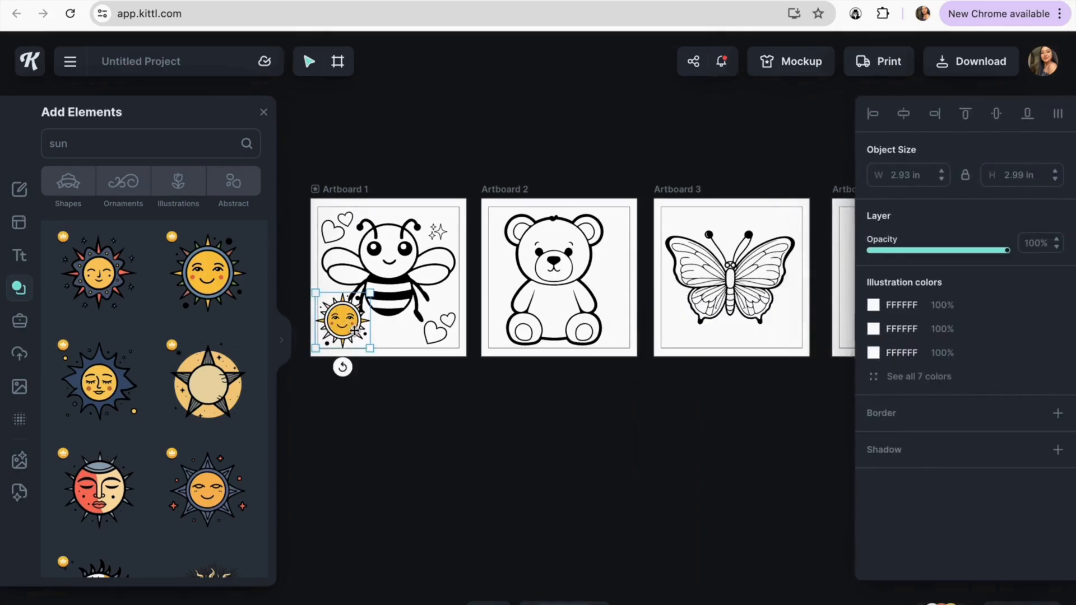
left_click(953, 377)
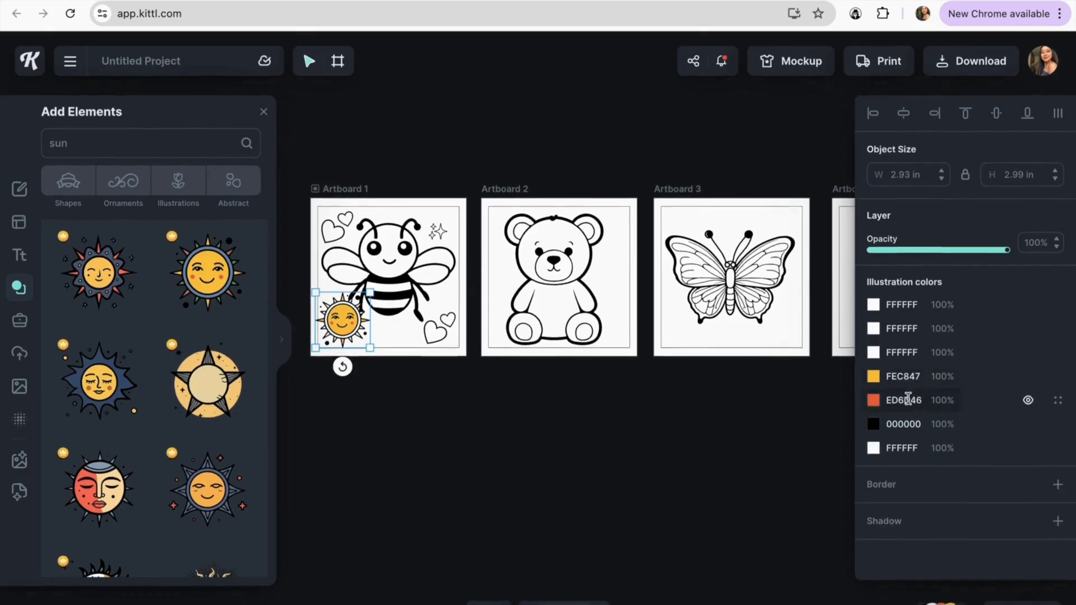
left_click(872, 377)
left_click(659, 337)
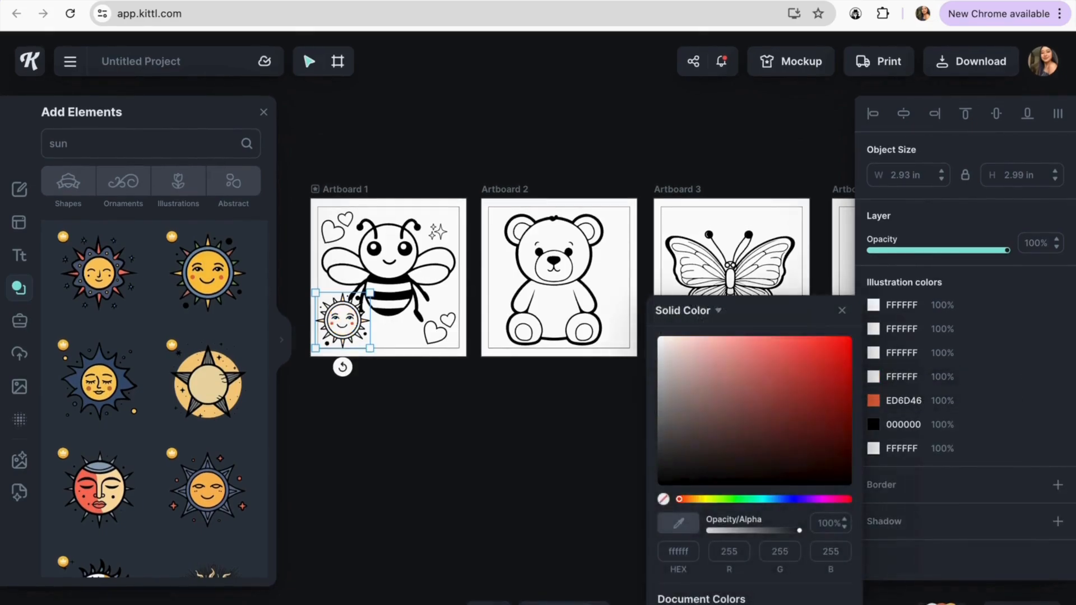
left_click(873, 400)
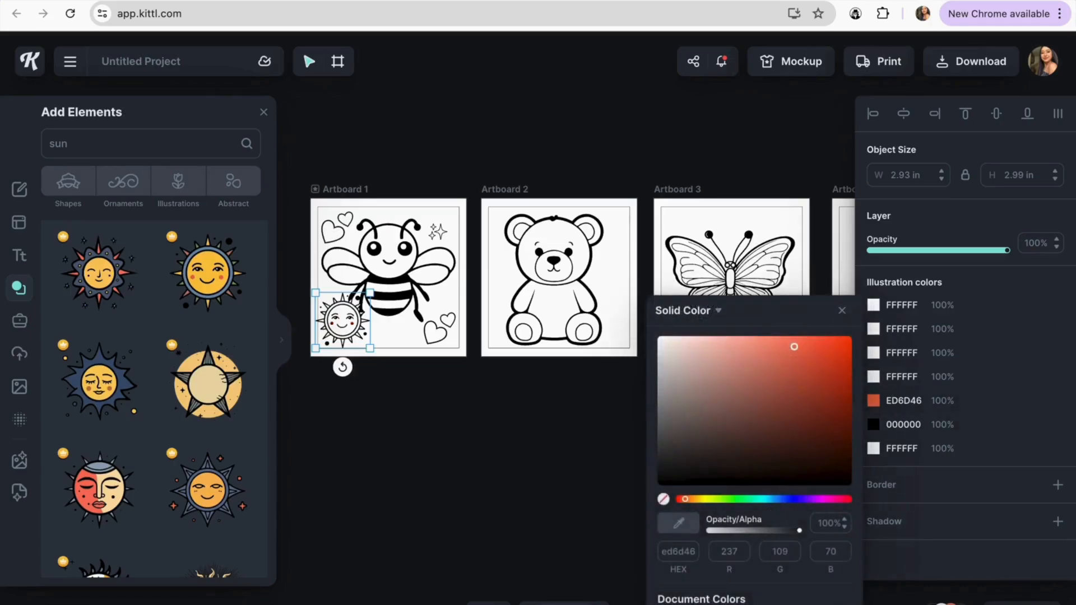
left_click(659, 337)
Shrink the sun further and delete the sparkles above the bee's right wing on Artboard 1.
left_click_drag(315, 292, 344, 321)
left_click(437, 231)
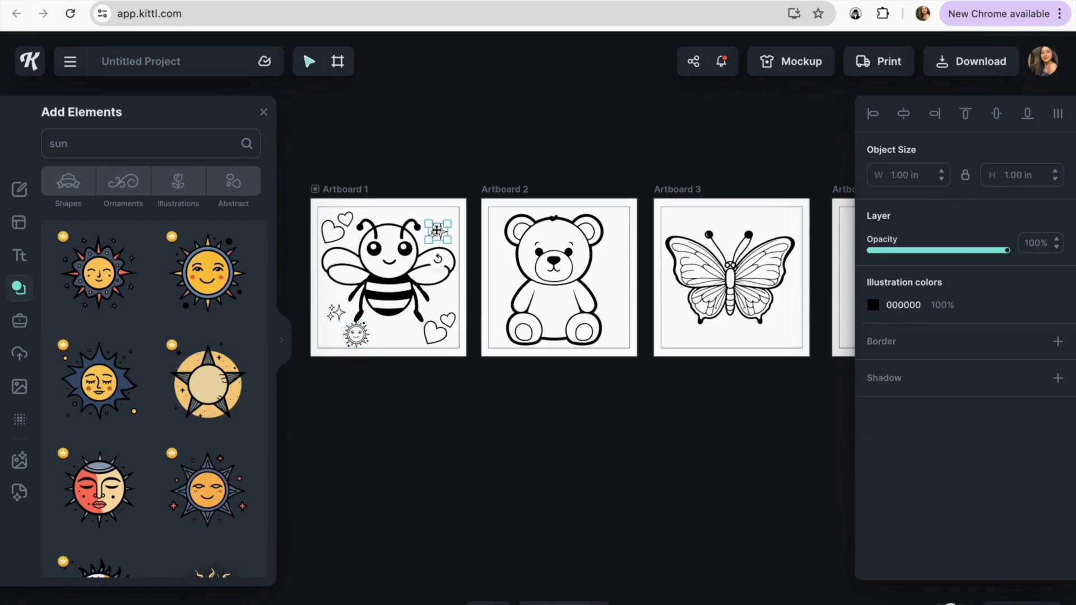
key("Escape")
Move the sun to Artboard 1's upper-right corner, enlarging it slightly, and scale the bee down to make room.
left_click(357, 334)
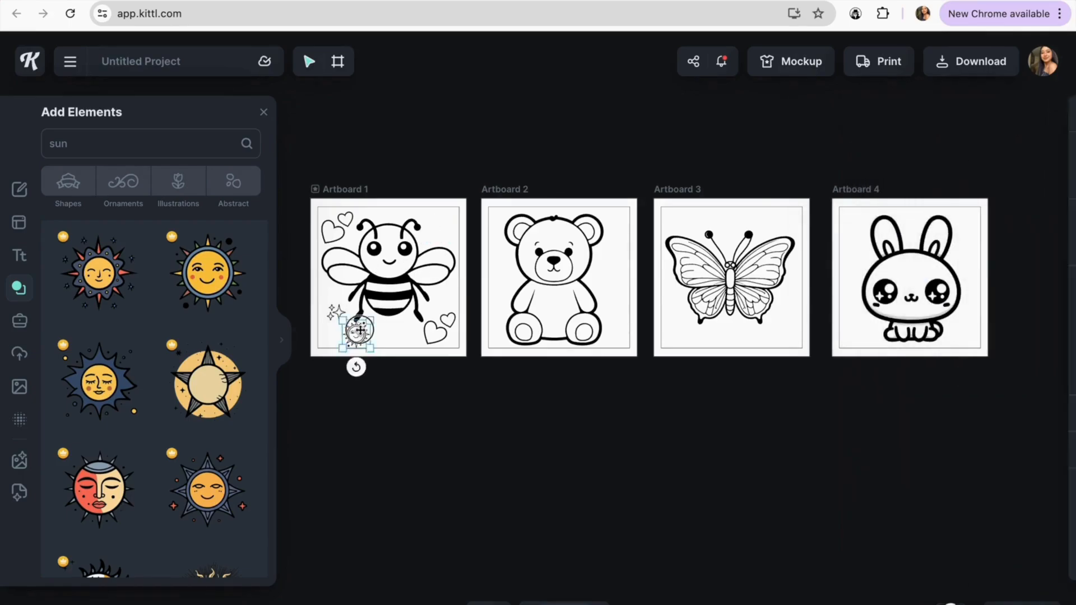
left_click_drag(357, 334, 425, 214)
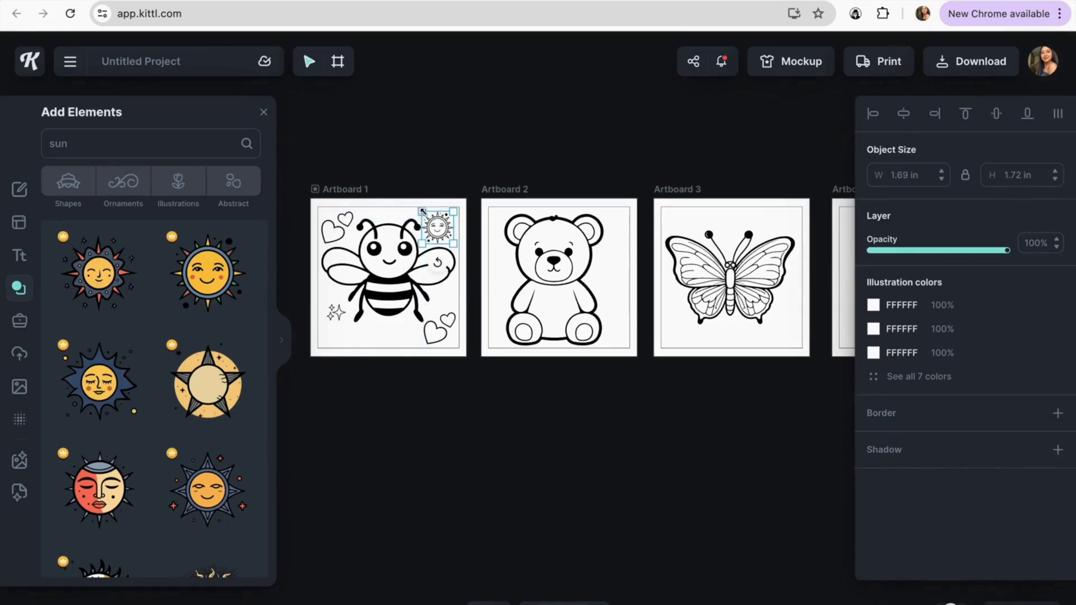
left_click(386, 286)
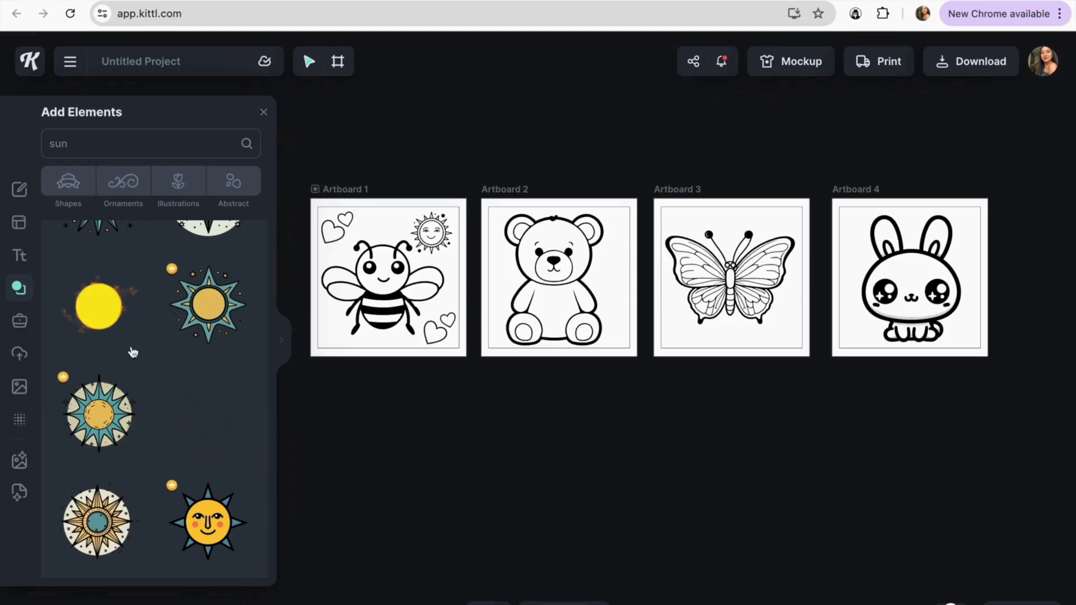
Add a headline text to Artboard 2 and place it above the bear's head.
left_click(21, 256)
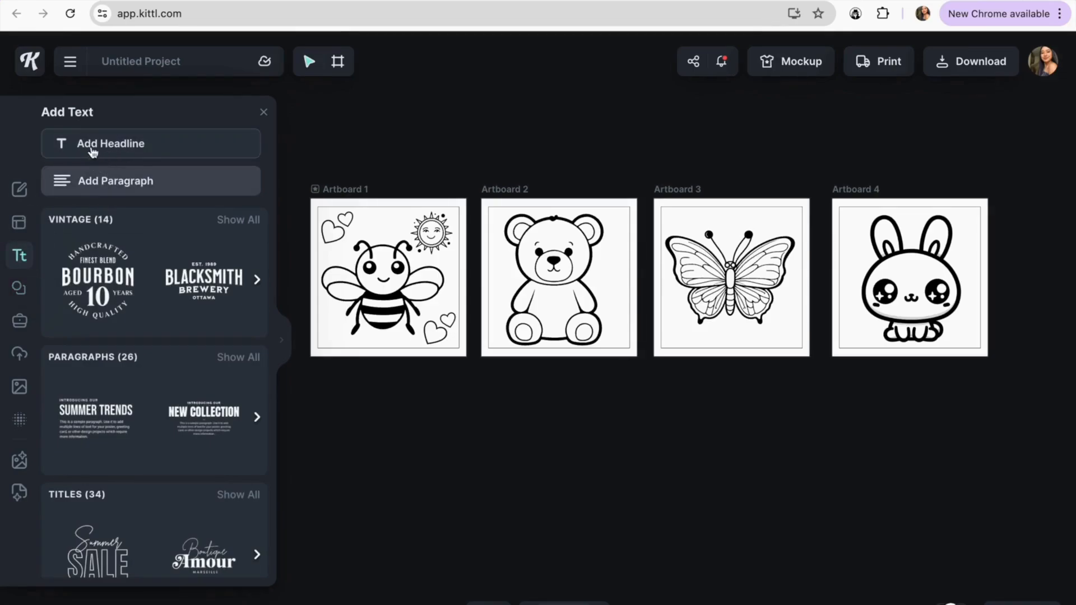
scroll(135, 351, "down", 5)
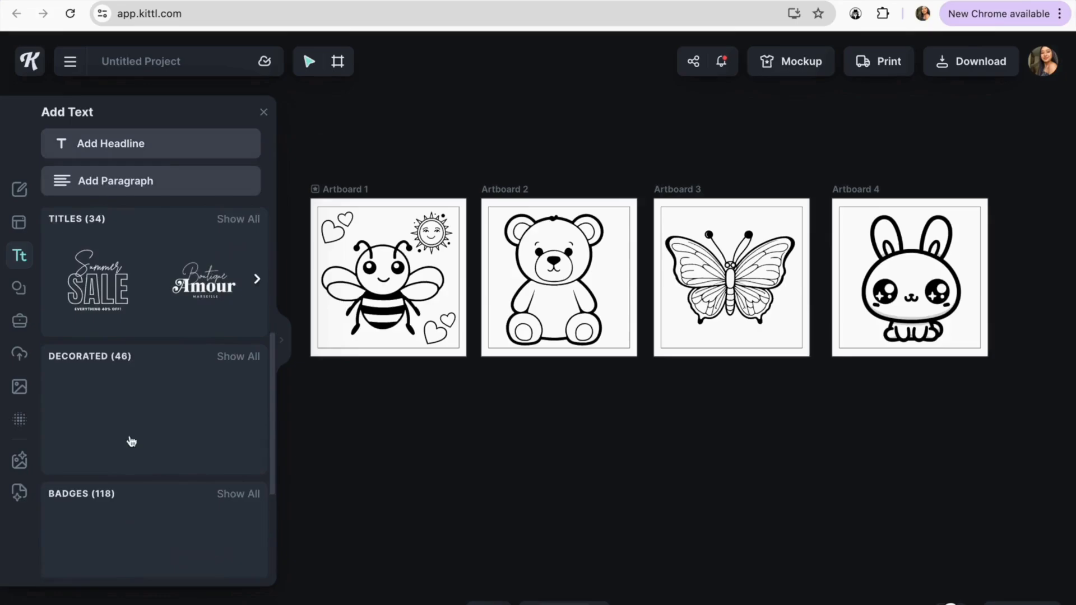
scroll(167, 457, "down", 6)
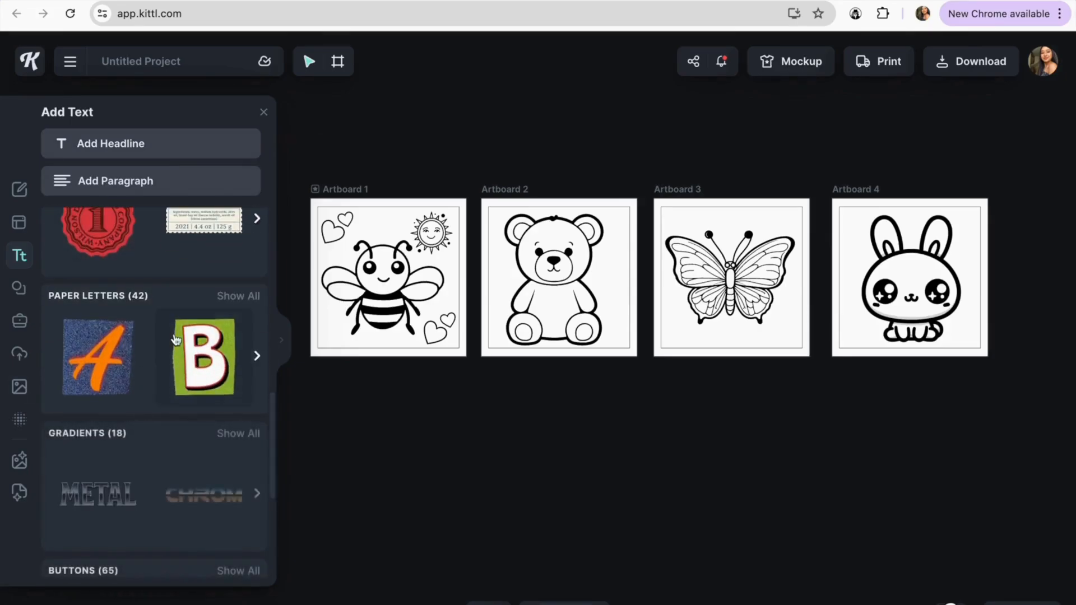
scroll(174, 334, "down", 3)
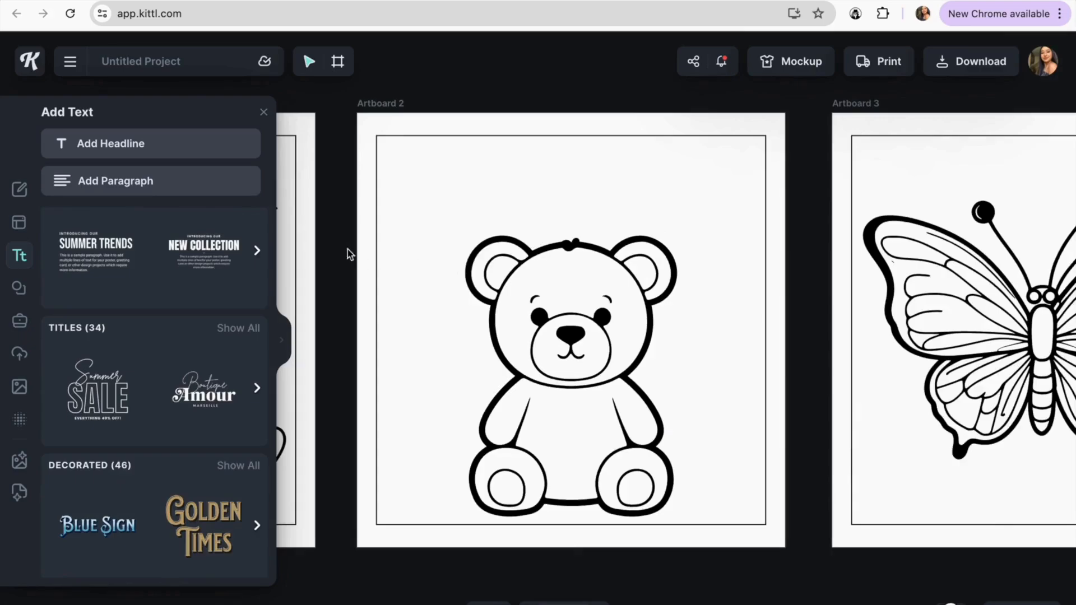
left_click(132, 147)
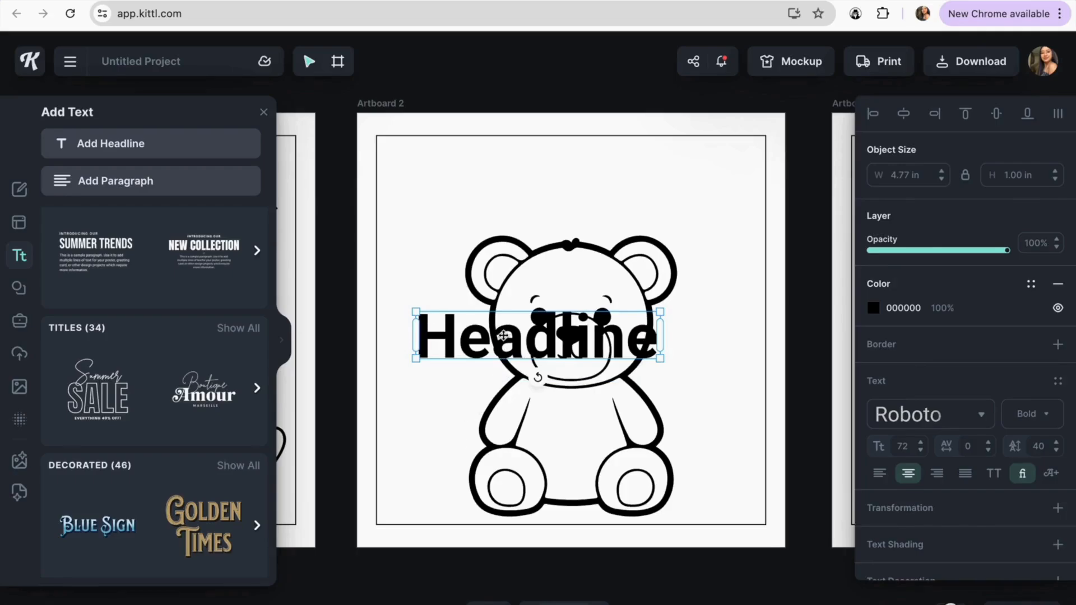
left_click_drag(502, 335, 537, 185)
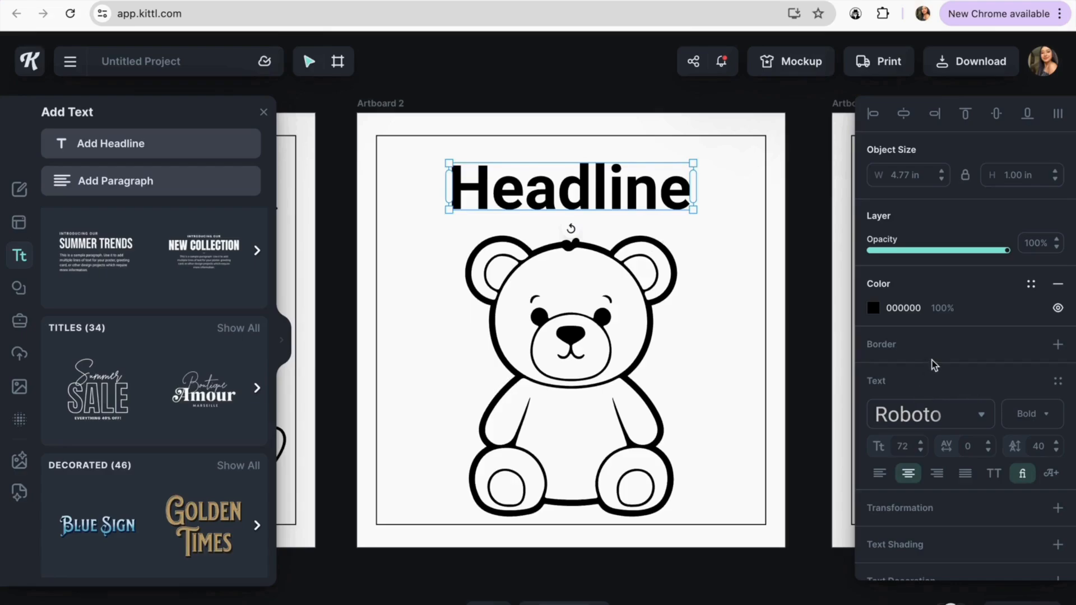
Try the Adventurer 06, Agbalumo and Ambery Garden typefaces on the headline.
left_click(947, 417)
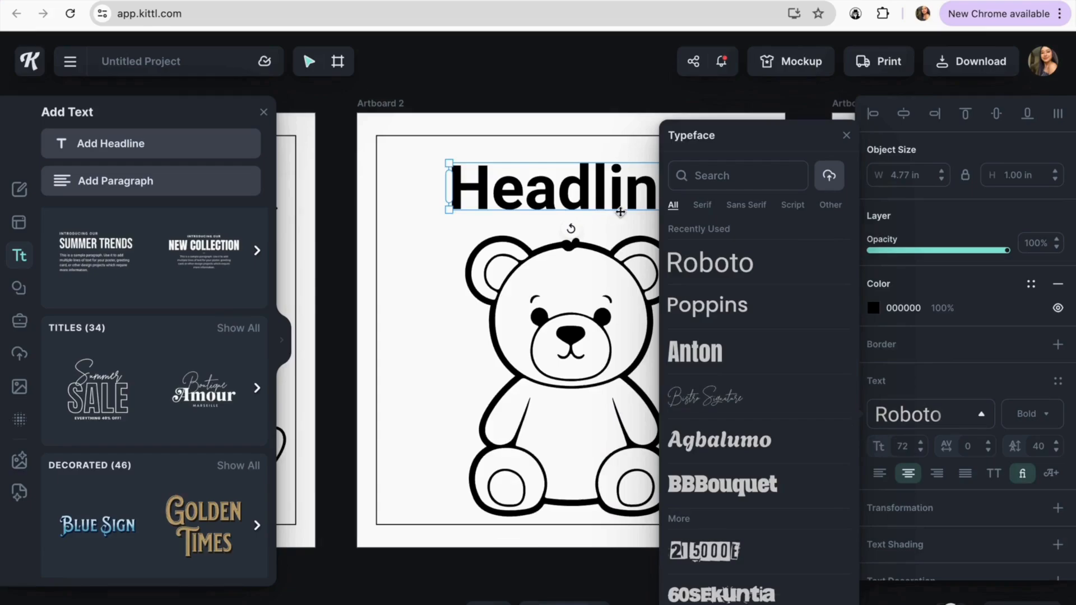
scroll(780, 450, "down", 1)
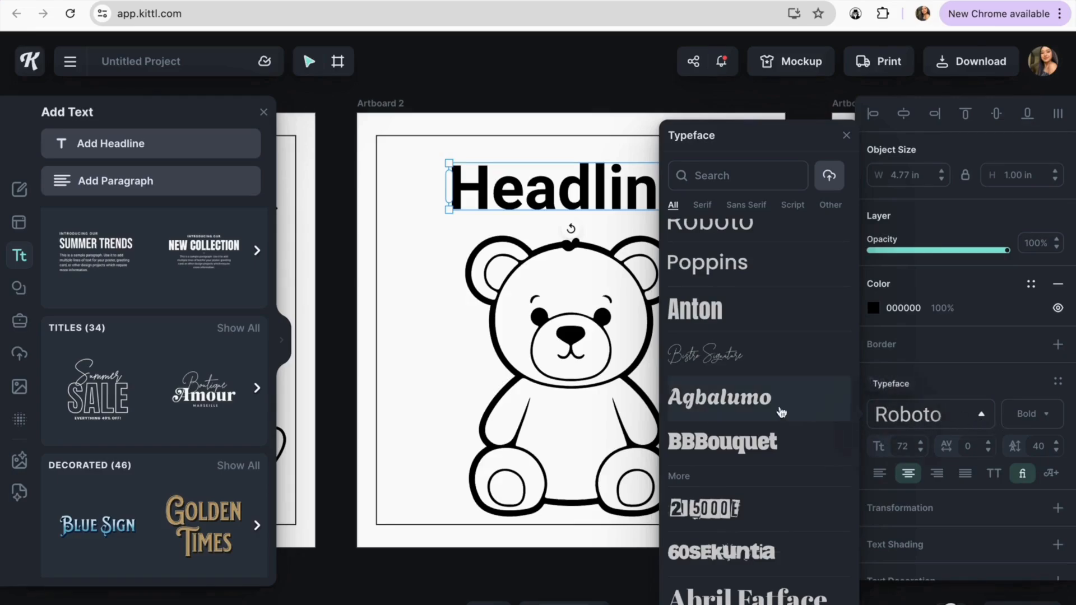
scroll(734, 449, "down", 4)
scroll(733, 449, "up", 5)
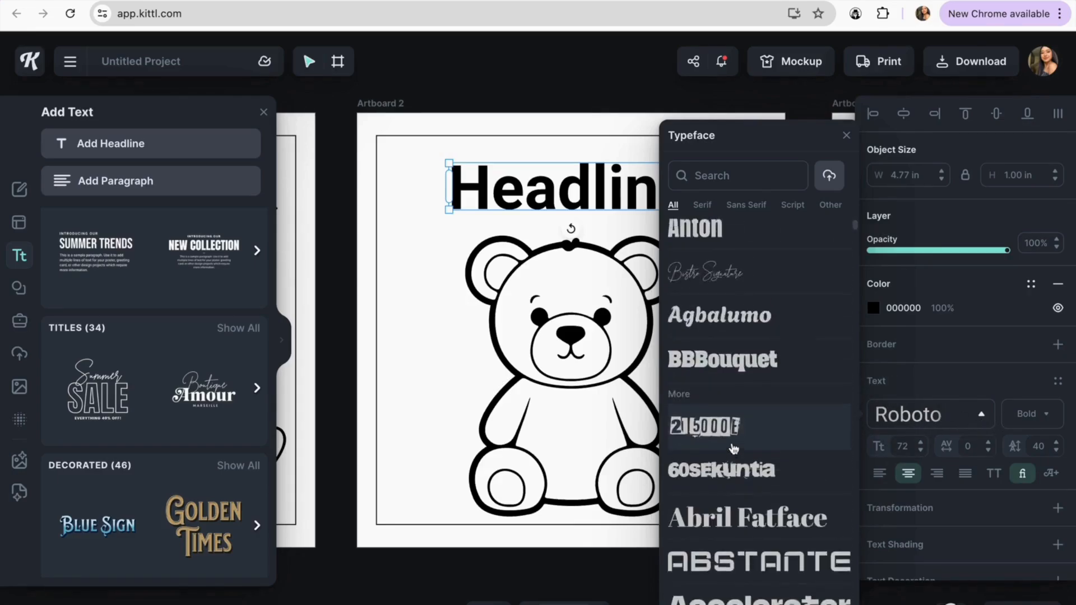
scroll(759, 454, "down", 15)
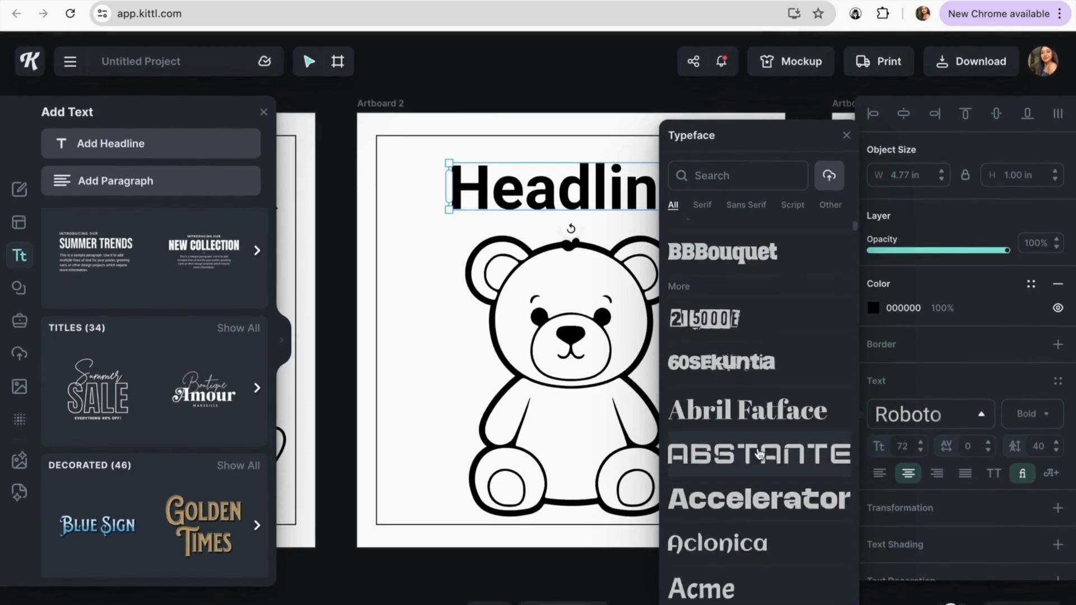
scroll(759, 454, "down", 6)
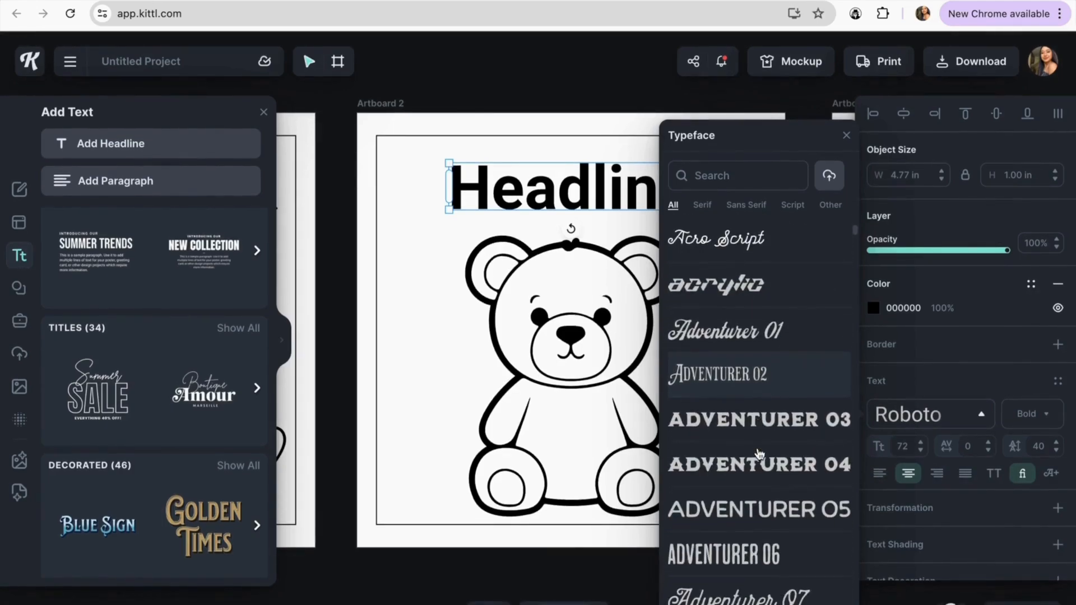
left_click(766, 384)
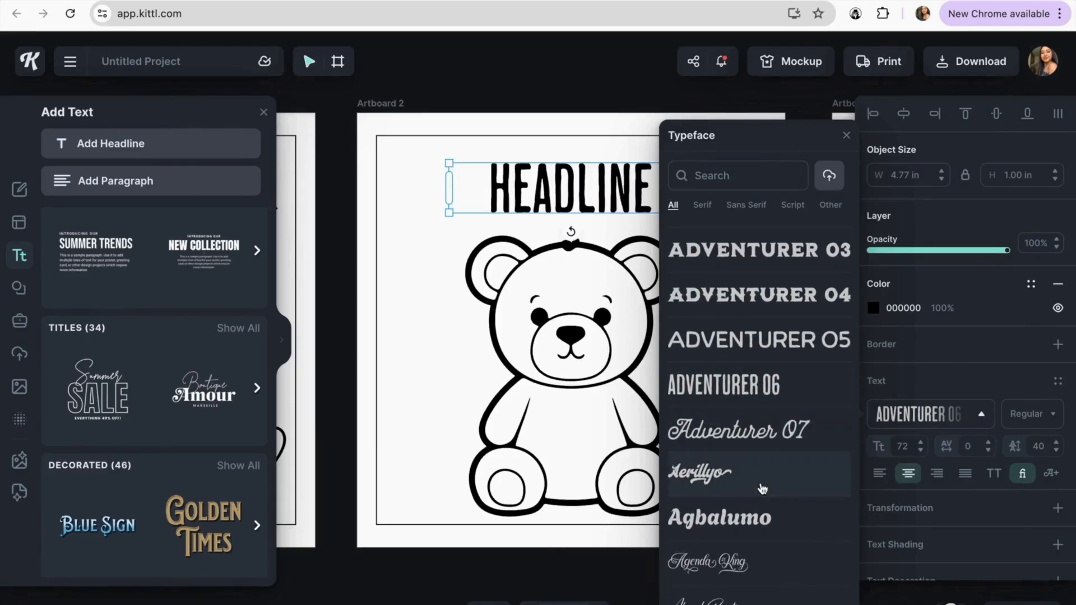
left_click(766, 519)
scroll(766, 522, "down", 8)
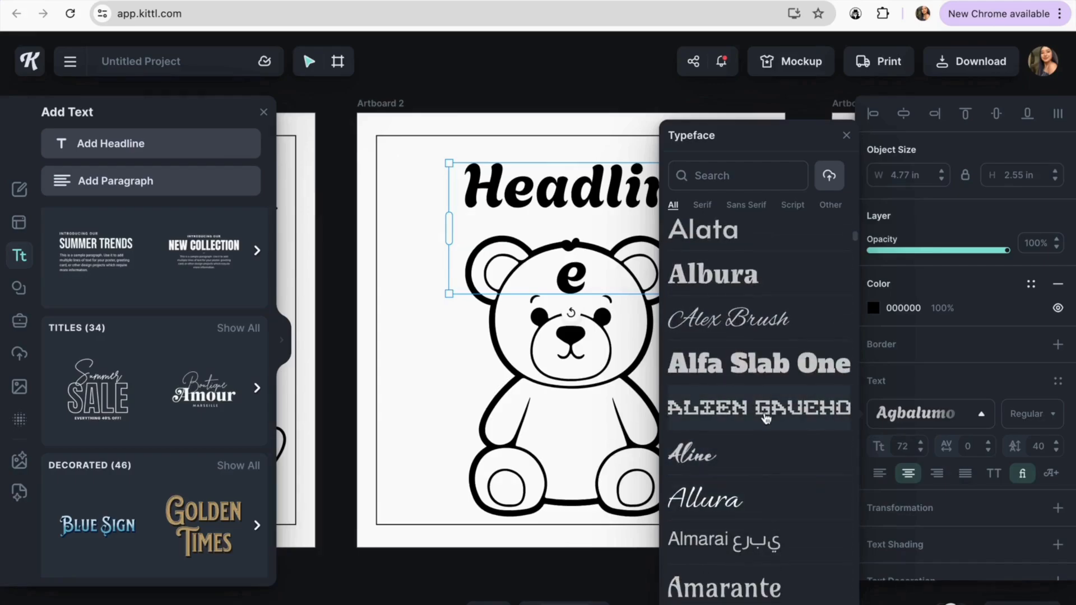
left_click(760, 354)
scroll(740, 465, "down", 3)
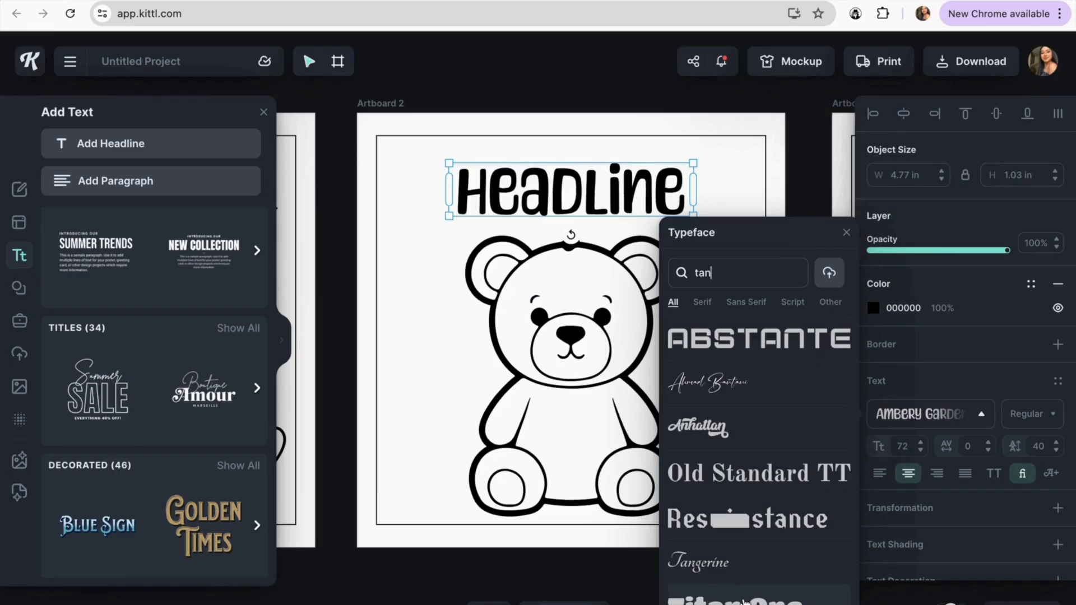
Set the headline in the Titan One typeface and enlarge it to about 6.91 in wide on a single line.
left_click(745, 601)
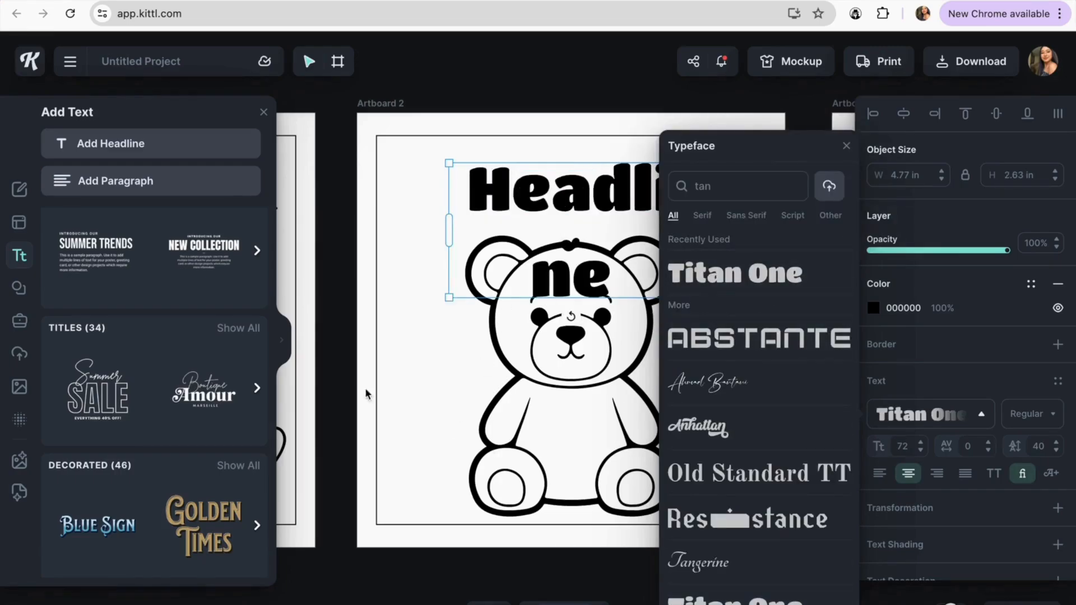
left_click_drag(449, 240, 415, 230)
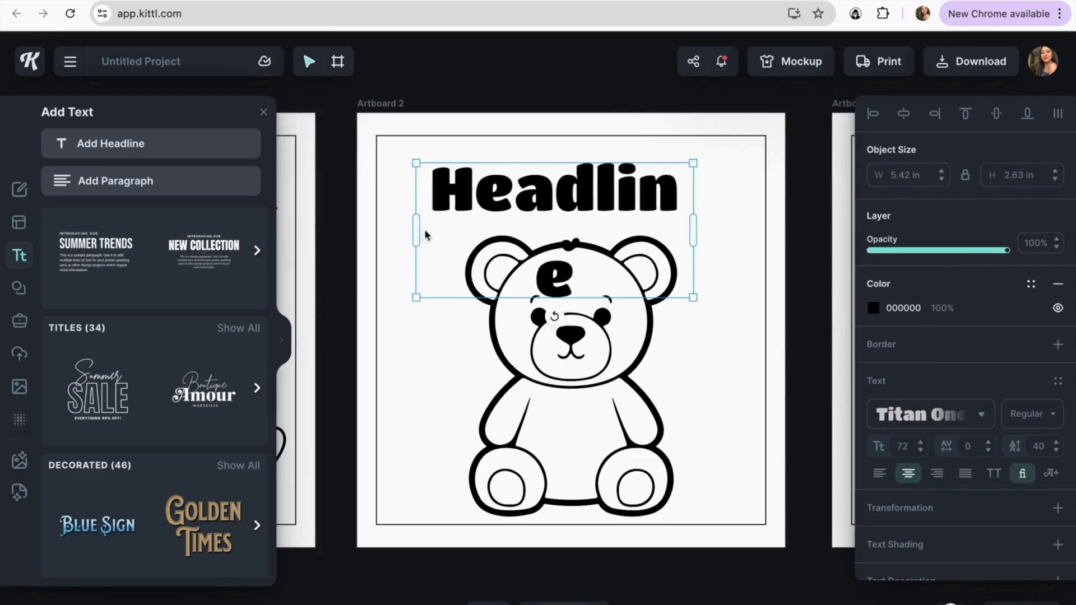
left_click_drag(697, 214, 743, 232)
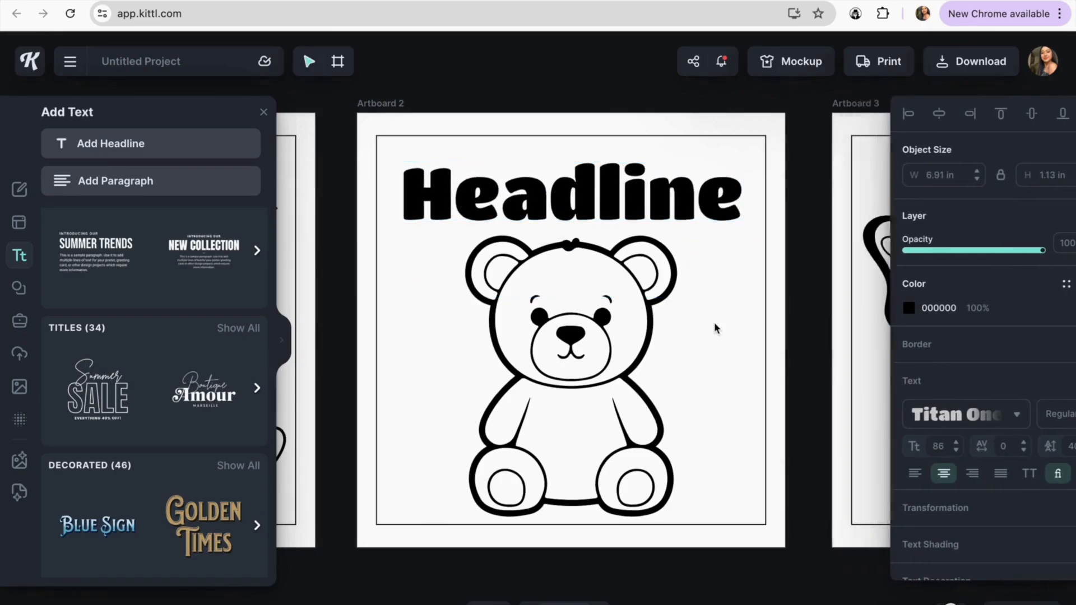
Give the headline above the bear a black border and a white fill so it becomes colorable outline text.
left_click(660, 190)
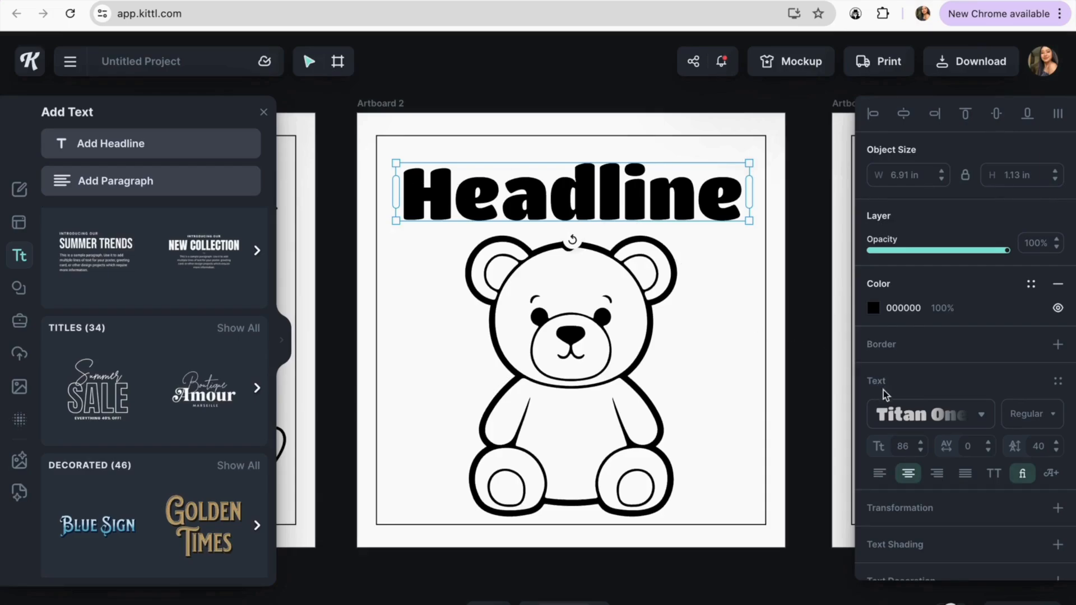
left_click(1058, 345)
left_click(874, 307)
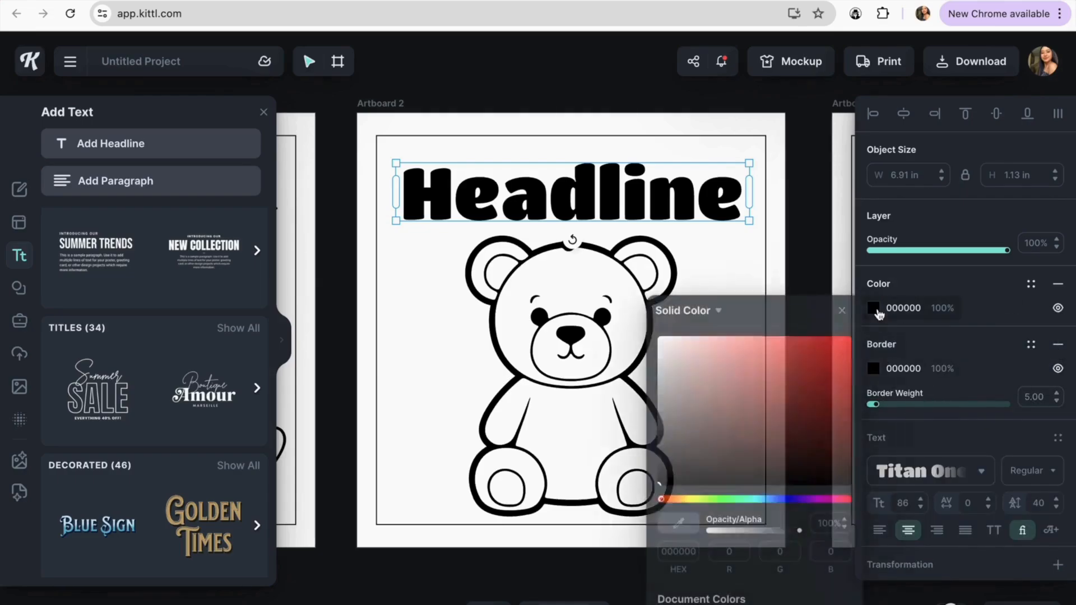
left_click(660, 338)
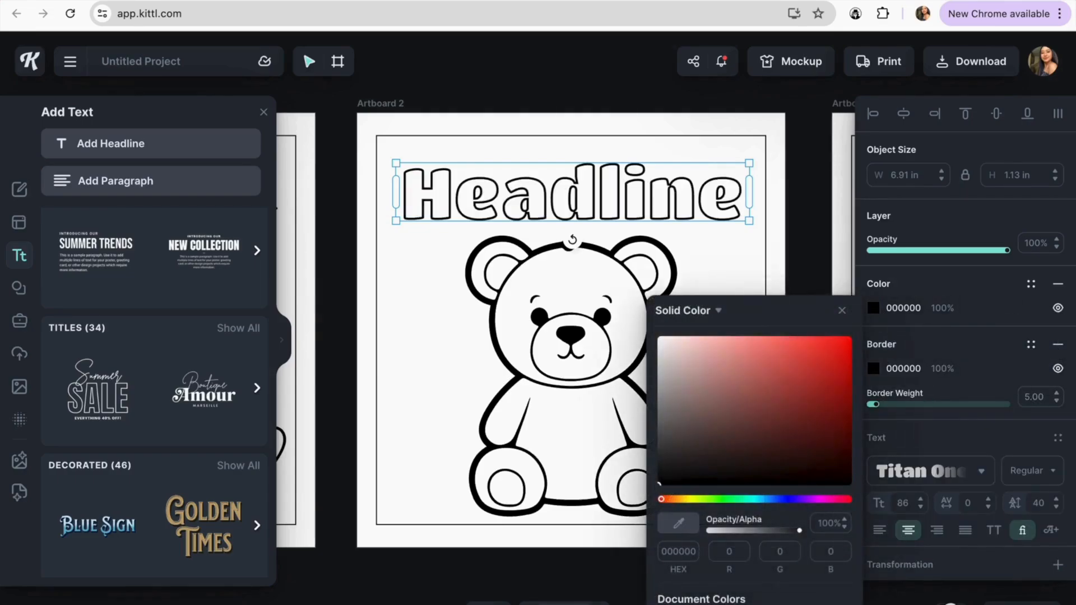
Set the headline's border weight to 4.30.
left_click(787, 217)
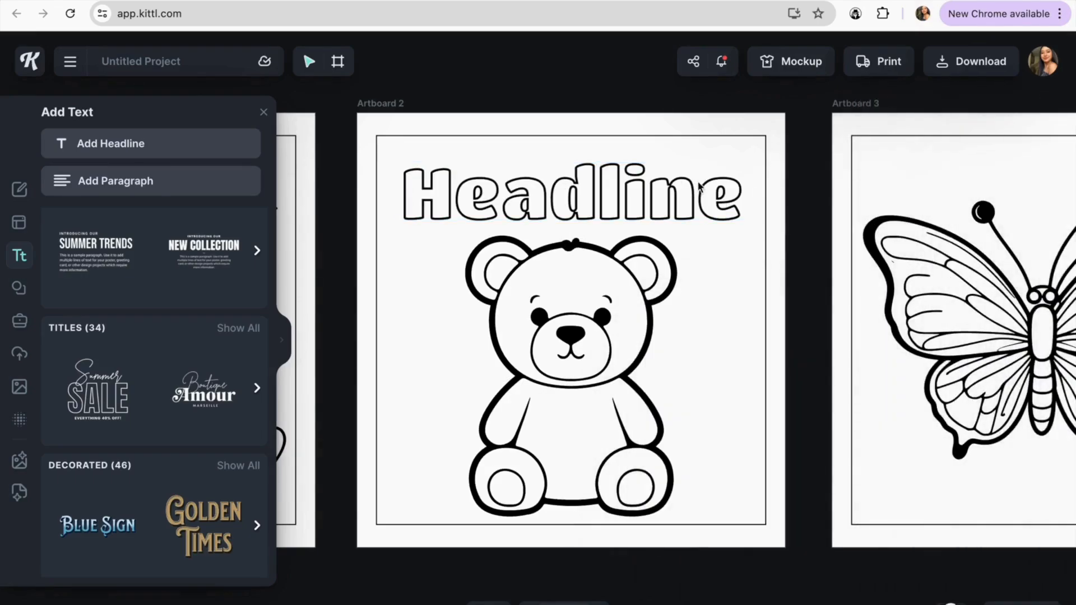
left_click(671, 197)
scroll(932, 469, "down", 1)
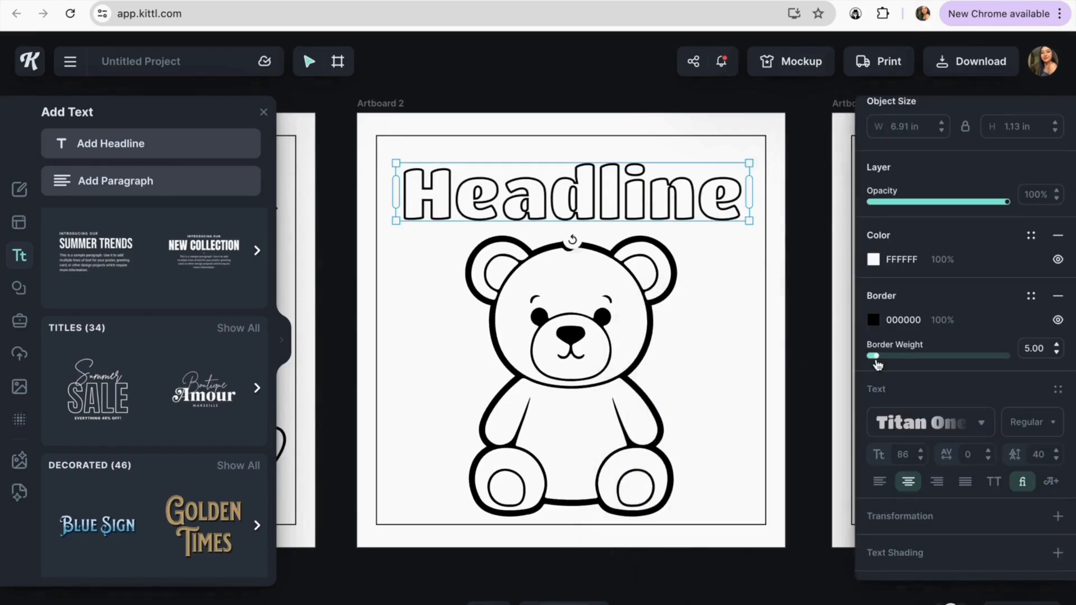
left_click(881, 363)
left_click_drag(882, 363, 874, 365)
scroll(927, 406, "down", 1)
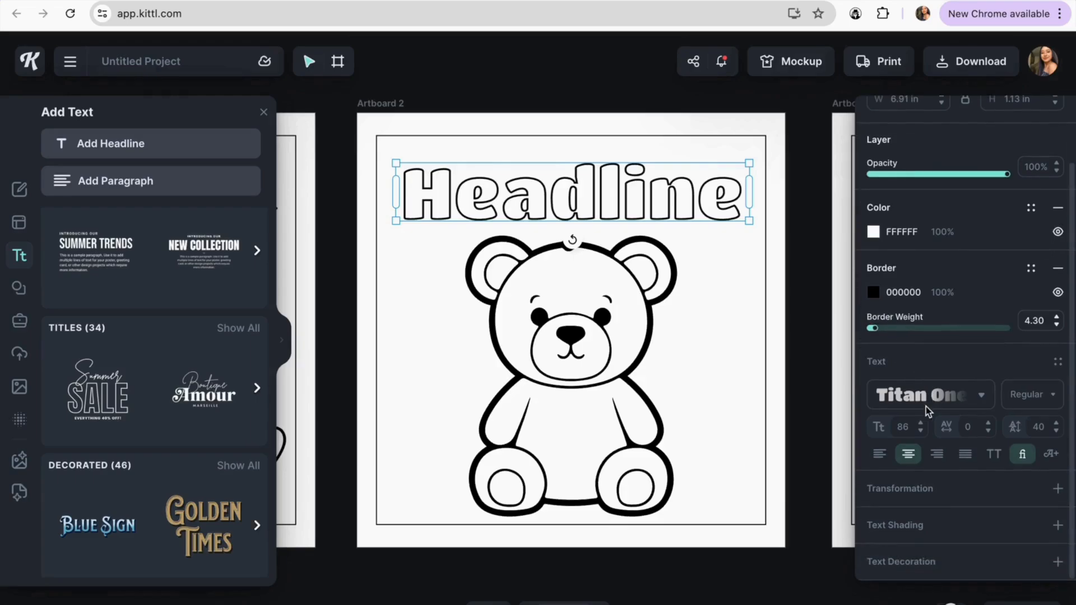
Apply the Custom transformation to the headline and bend it into an arch above the bear's head.
left_click(933, 489)
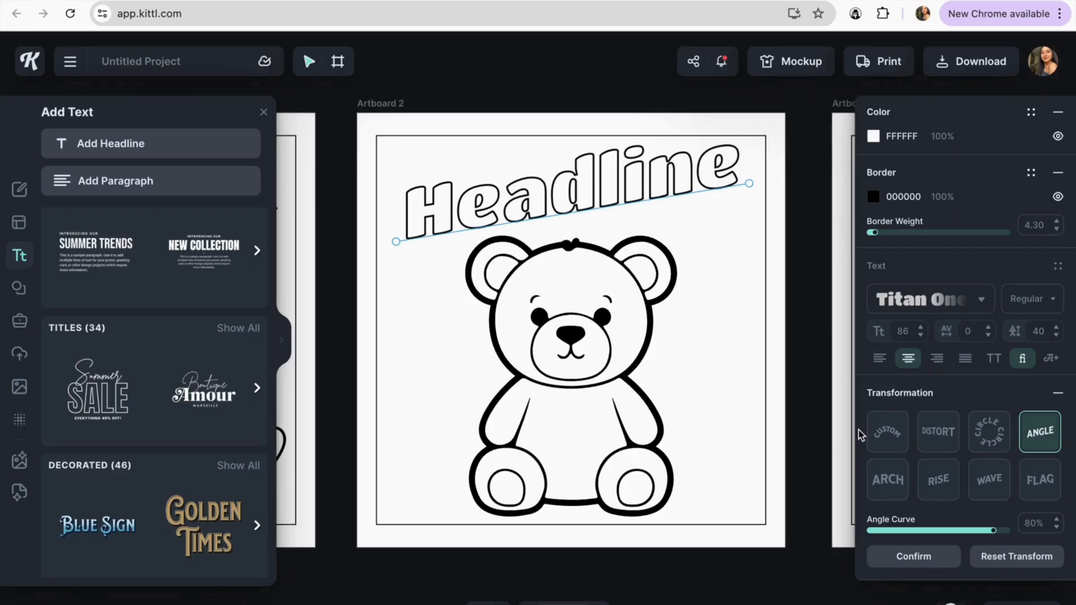
left_click(885, 433)
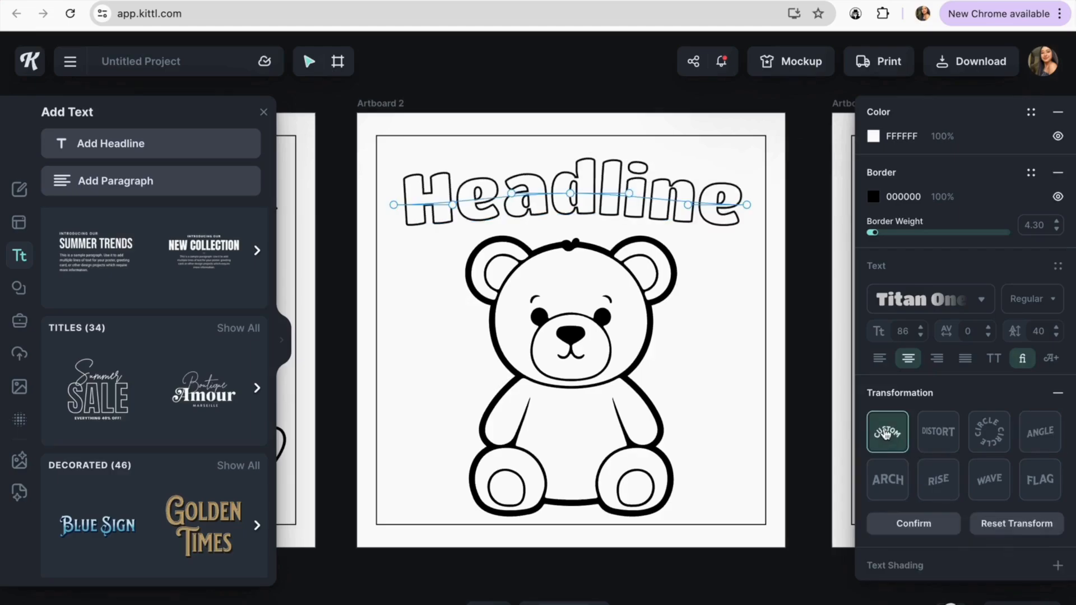
left_click_drag(395, 205, 400, 180)
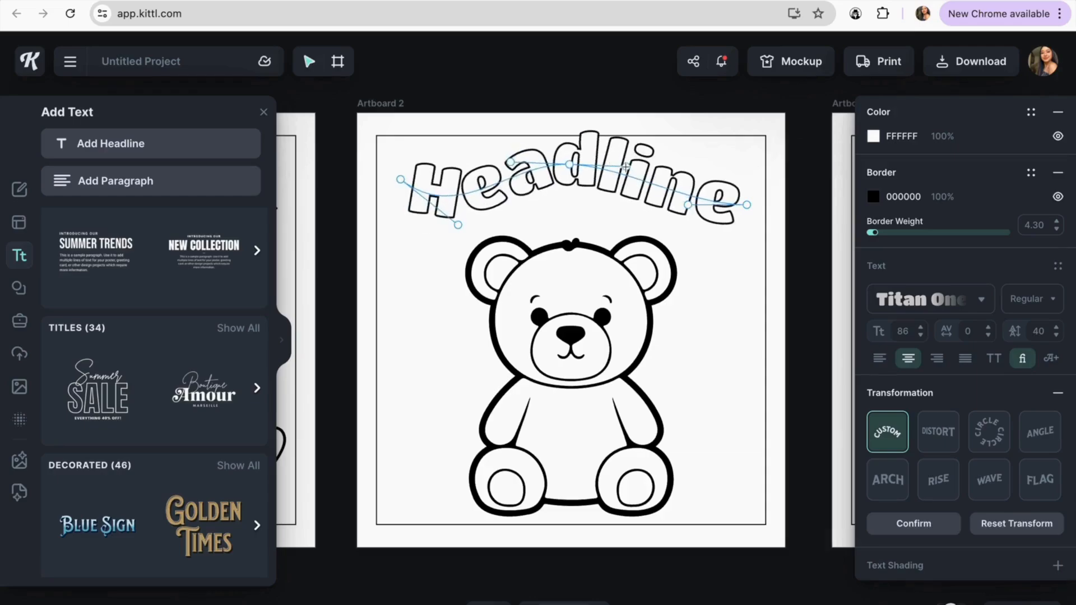
left_click_drag(747, 205, 729, 215)
left_click_drag(604, 185, 601, 203)
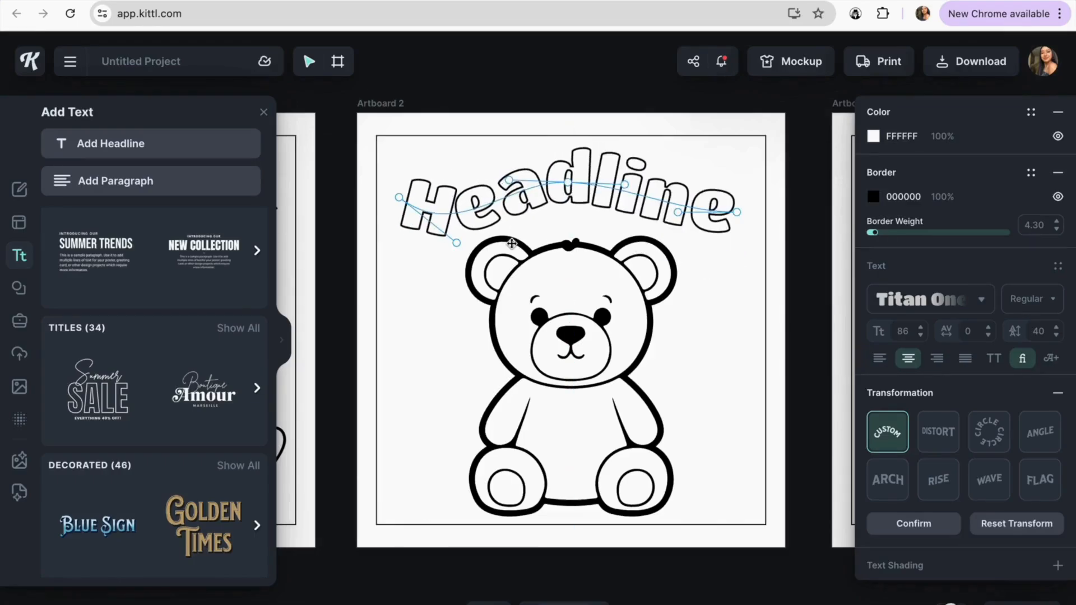
left_click_drag(580, 182, 583, 184)
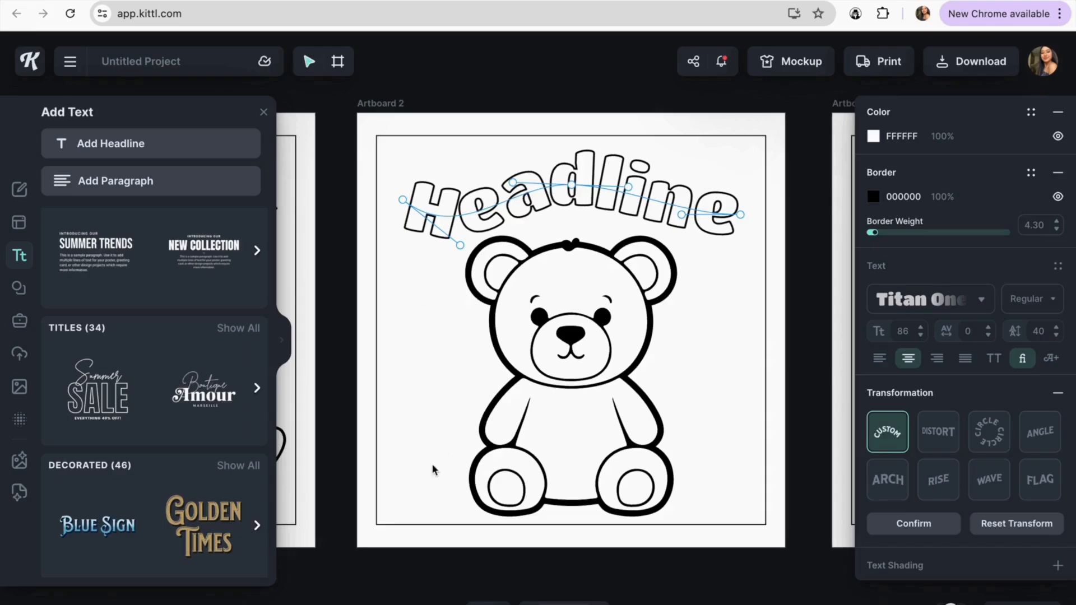
Move the arched headline down and enlarge the bear to about 5.18 by 6.92 in on the right half of Artboard 2.
left_click(444, 274)
left_click_drag(534, 201, 479, 313)
left_click(575, 437)
left_click_drag(674, 252, 751, 175)
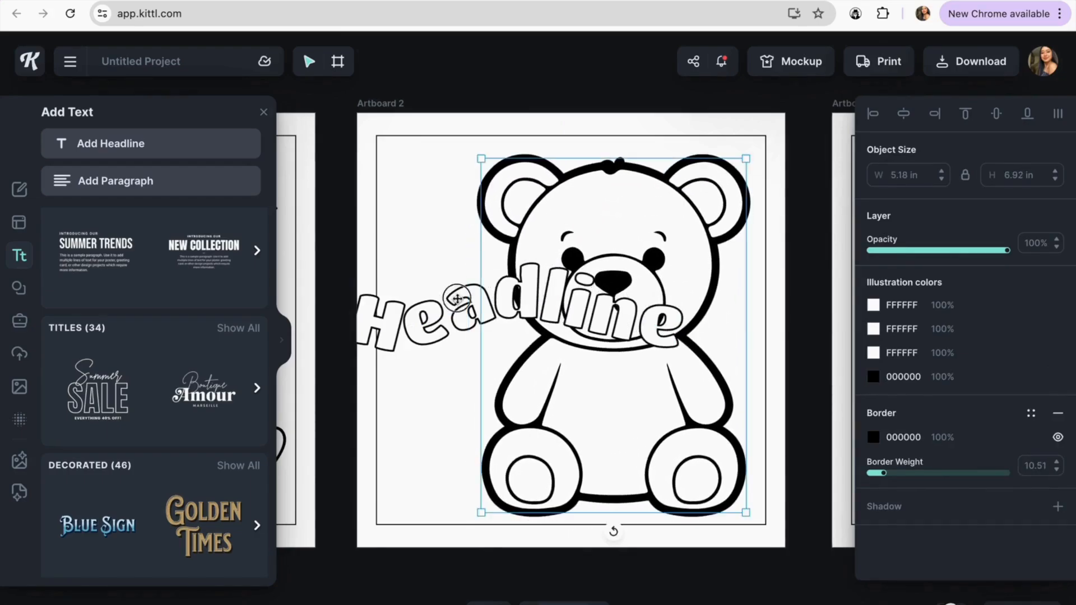
Rotate the headline to read upward and place it along the left side of the bear.
left_click(541, 328)
left_click_drag(513, 367, 597, 309)
left_click_drag(528, 323, 460, 366)
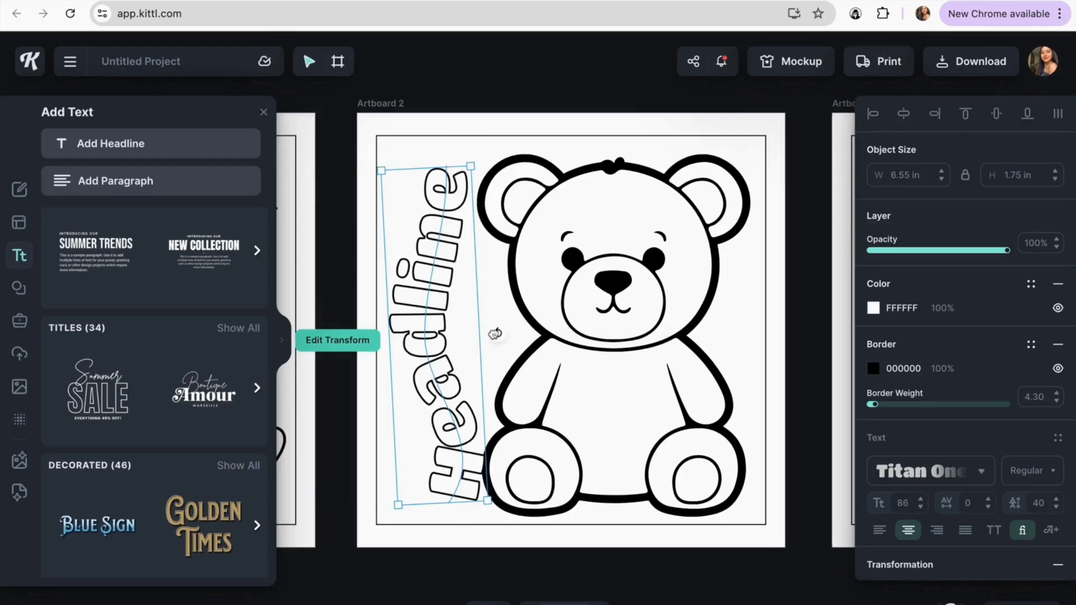
left_click_drag(495, 335, 497, 340)
left_click_drag(430, 355, 435, 341)
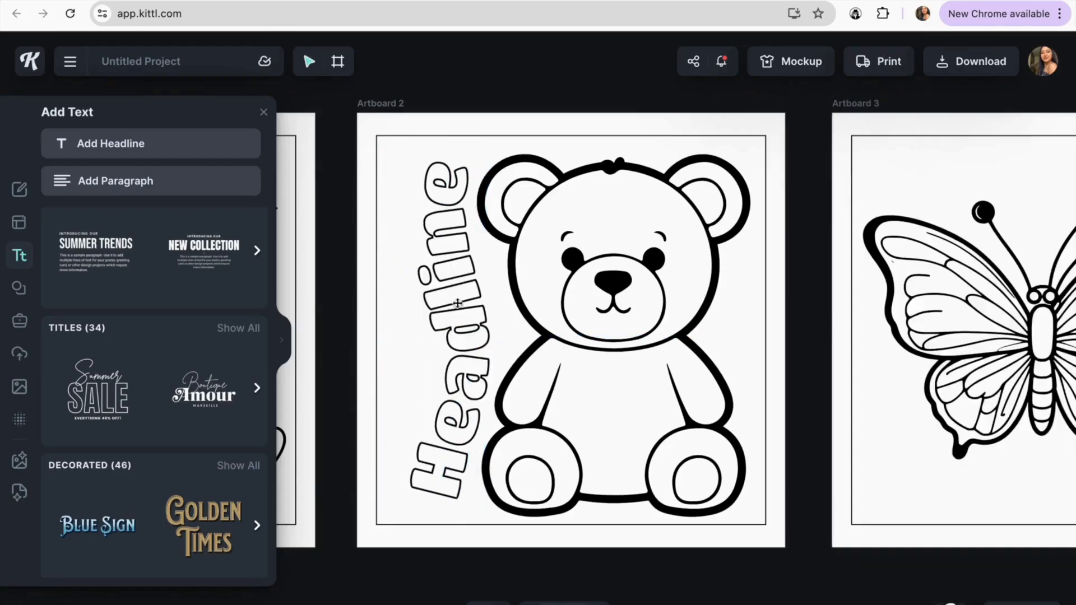
left_click(457, 303)
left_click_drag(453, 283, 439, 275)
left_click_drag(482, 149, 486, 149)
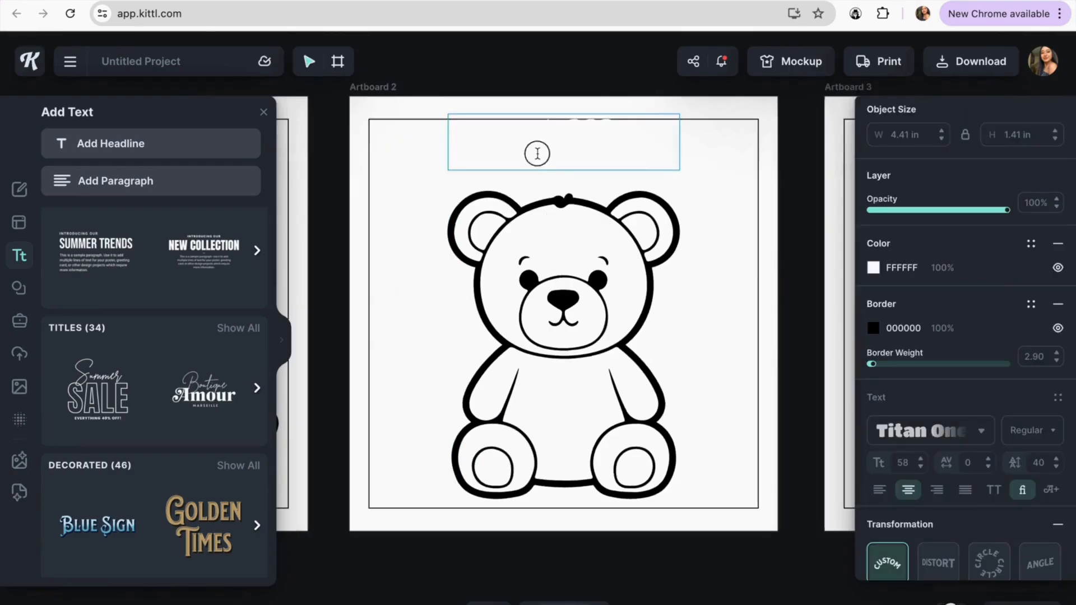
Replace the headline text above the bear with "Bear".
double_click(538, 153)
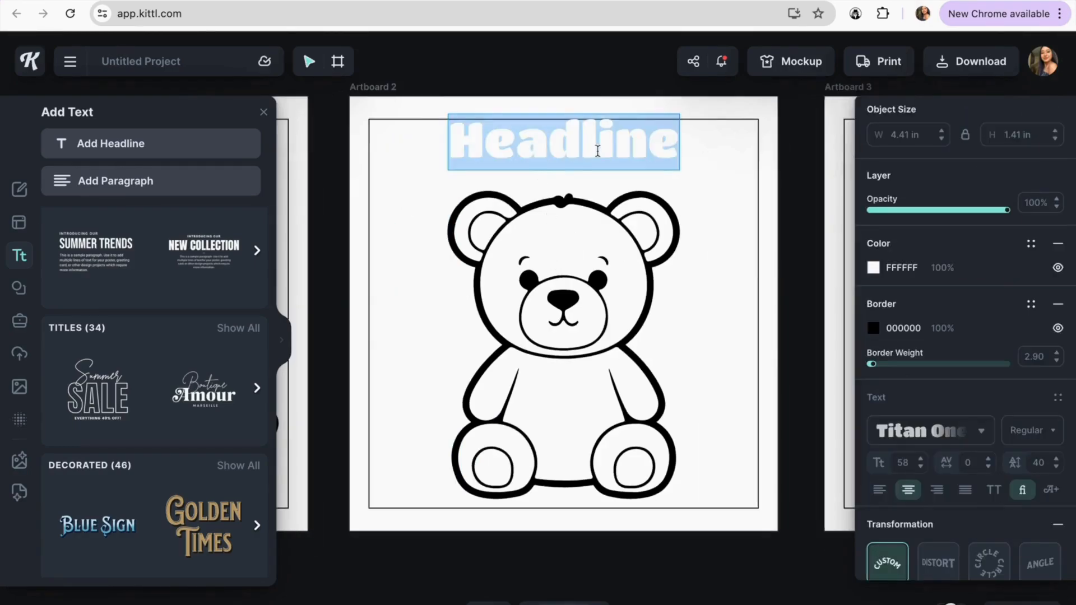
type("Bear")
key("Escape")
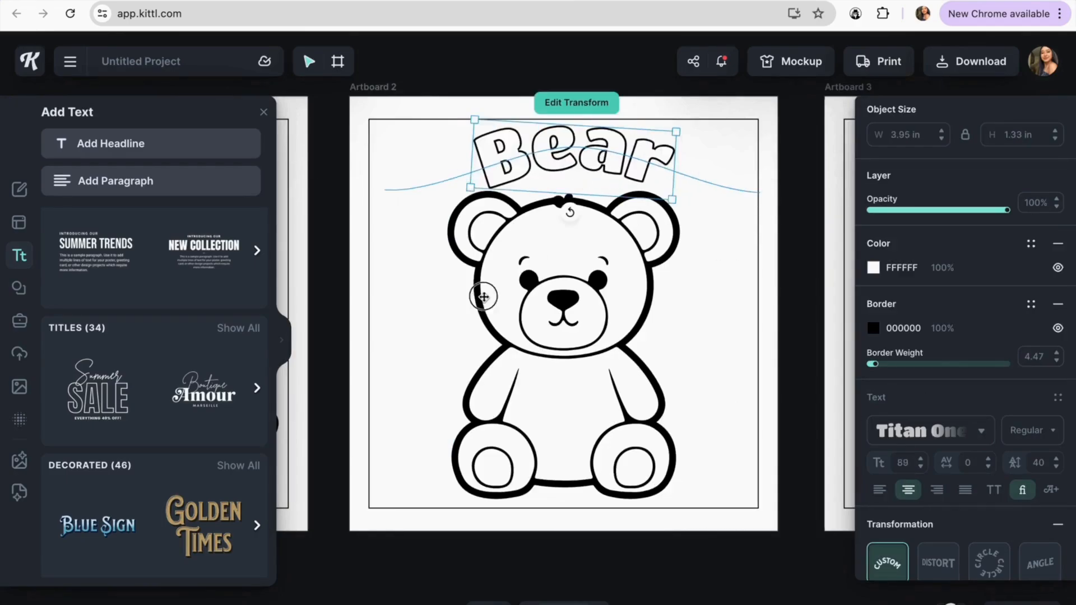
Scale the bear down to about 4.02 by 5.38 in and fit the "Bear" title centred just above its head.
left_click(481, 292)
left_click_drag(449, 194, 484, 222)
left_click_drag(592, 329, 583, 320)
left_click_drag(581, 165, 570, 176)
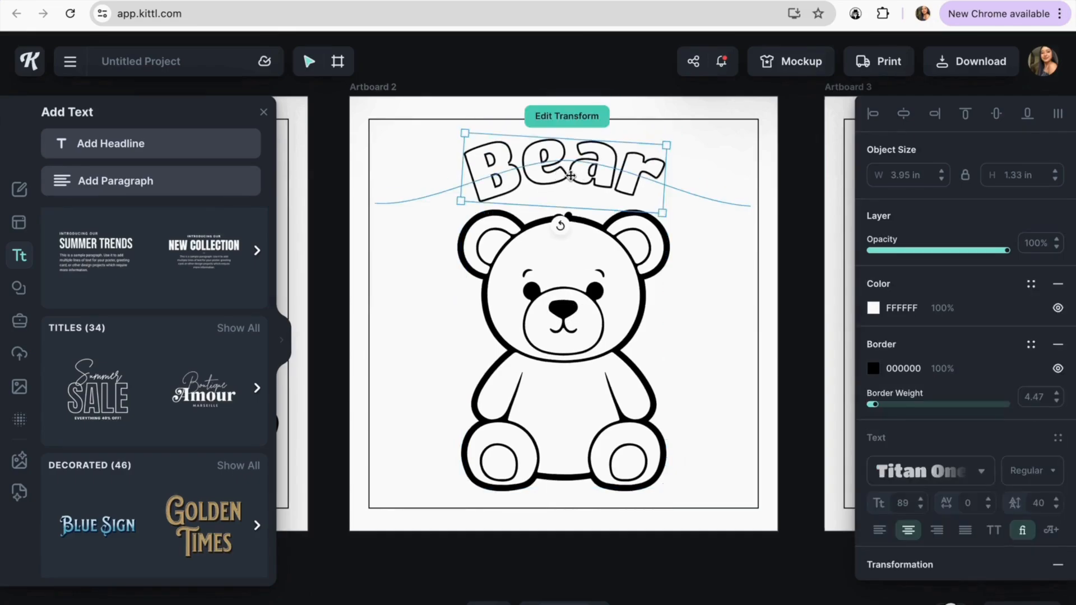
left_click_drag(663, 147, 682, 139)
left_click_drag(584, 166, 581, 166)
left_click(550, 355)
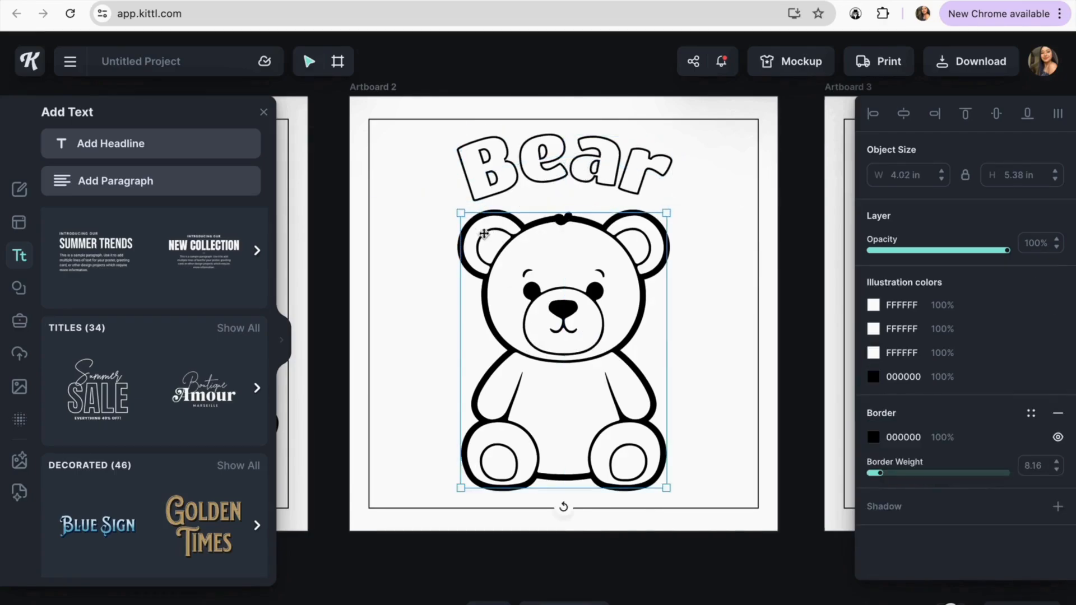
Copy the two-heart graphic from the bee page onto Artboard 2 and place it left of the bear.
scroll(414, 337, "left", 10)
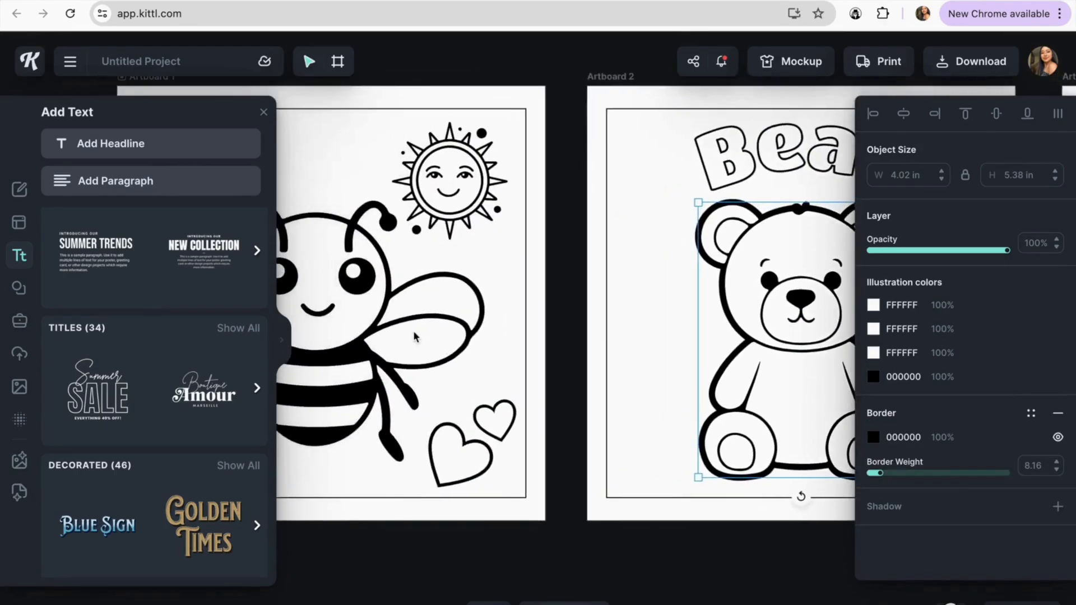
left_click(536, 449)
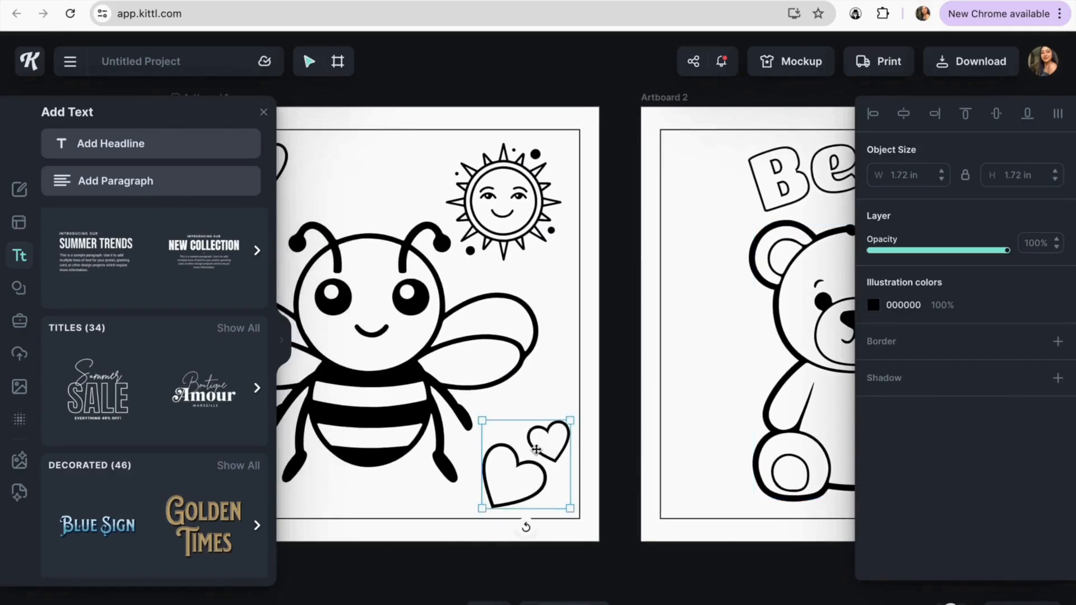
key("super+v")
left_click(696, 420)
left_click_drag(543, 475, 718, 371)
scroll(718, 371, "right", 5)
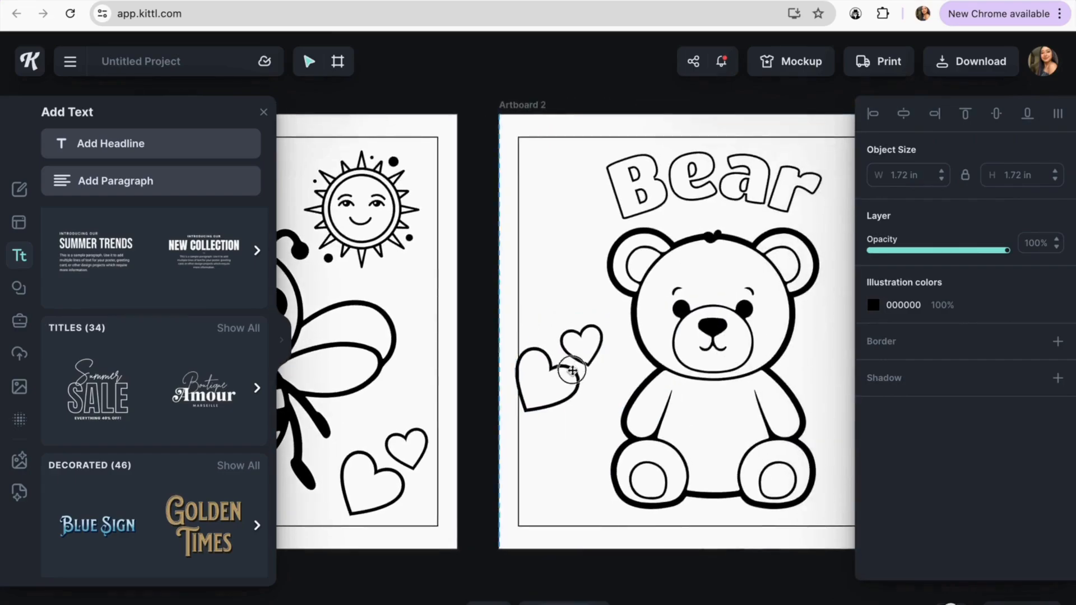
left_click_drag(572, 371, 590, 366)
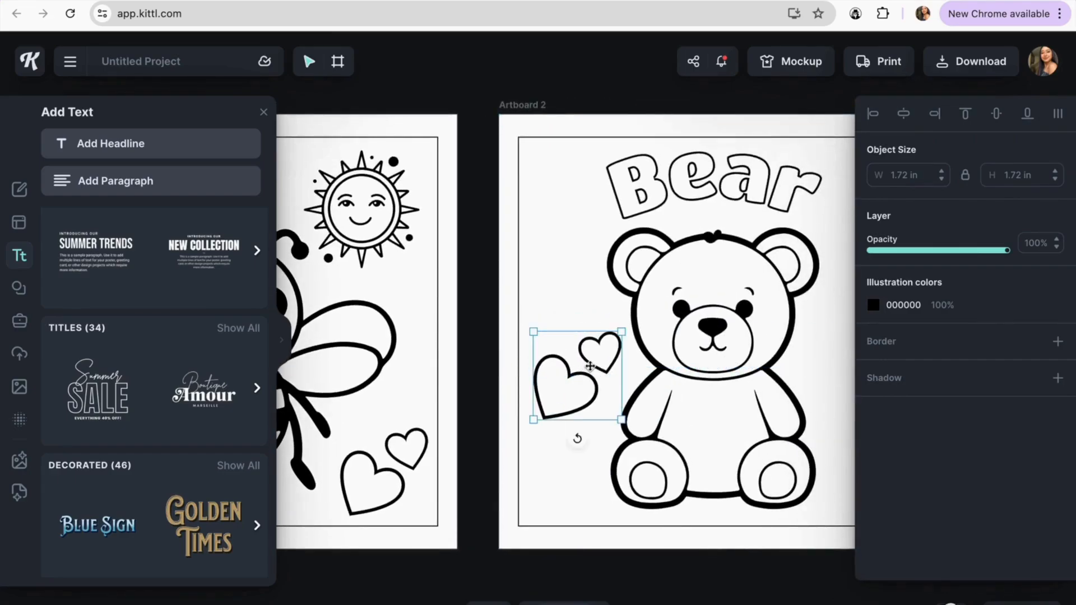
Add a second hearts graphic beside the bear's right cheek and fit a 1.42 in copy in the frame's lower-left corner.
key("super+v")
left_click_drag(577, 376, 763, 365)
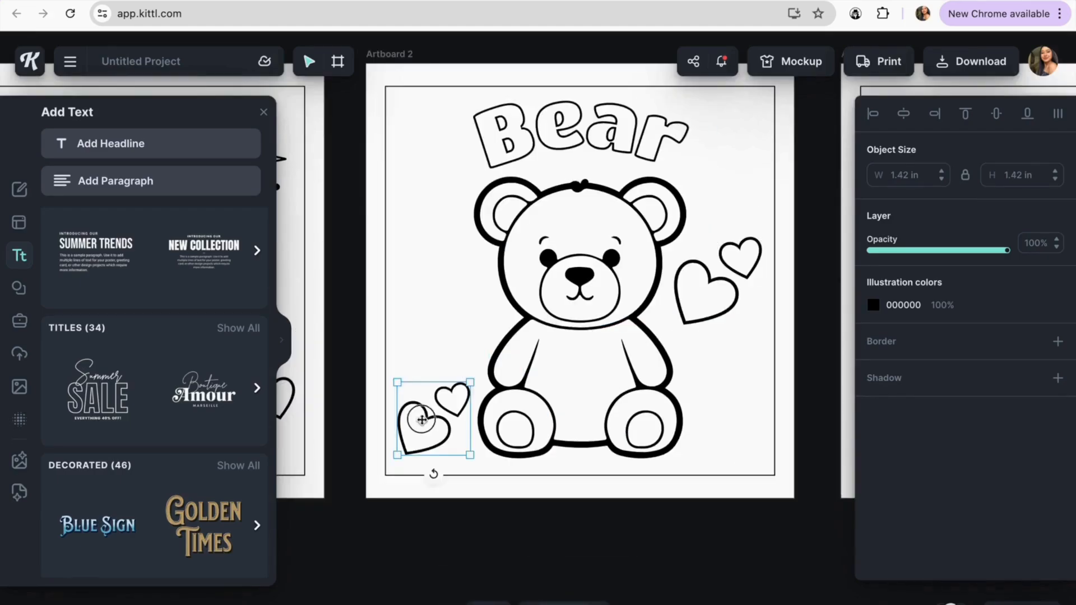
left_click_drag(422, 420, 425, 427)
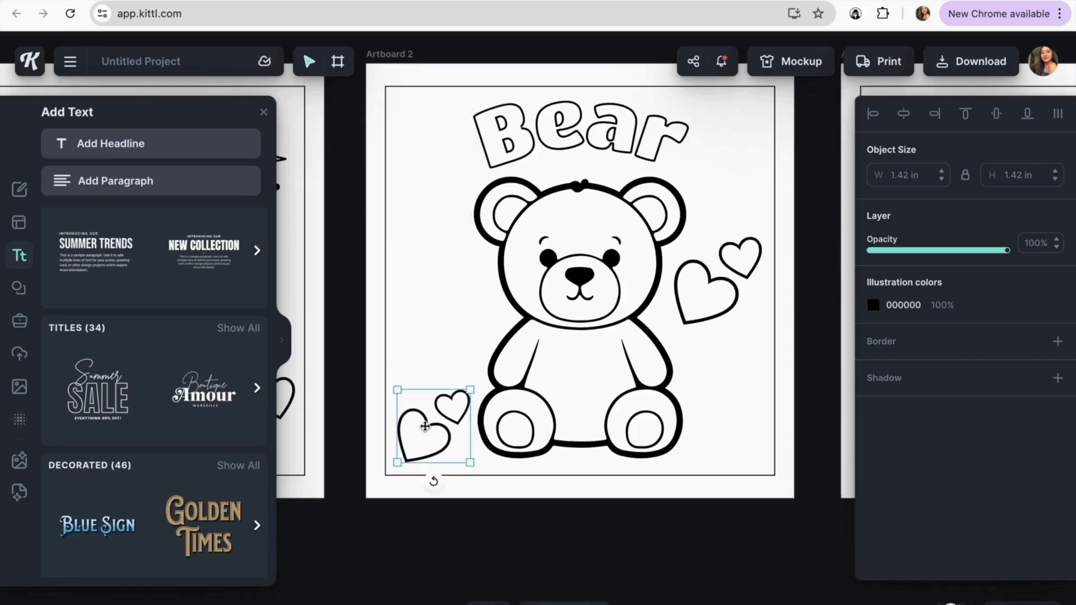
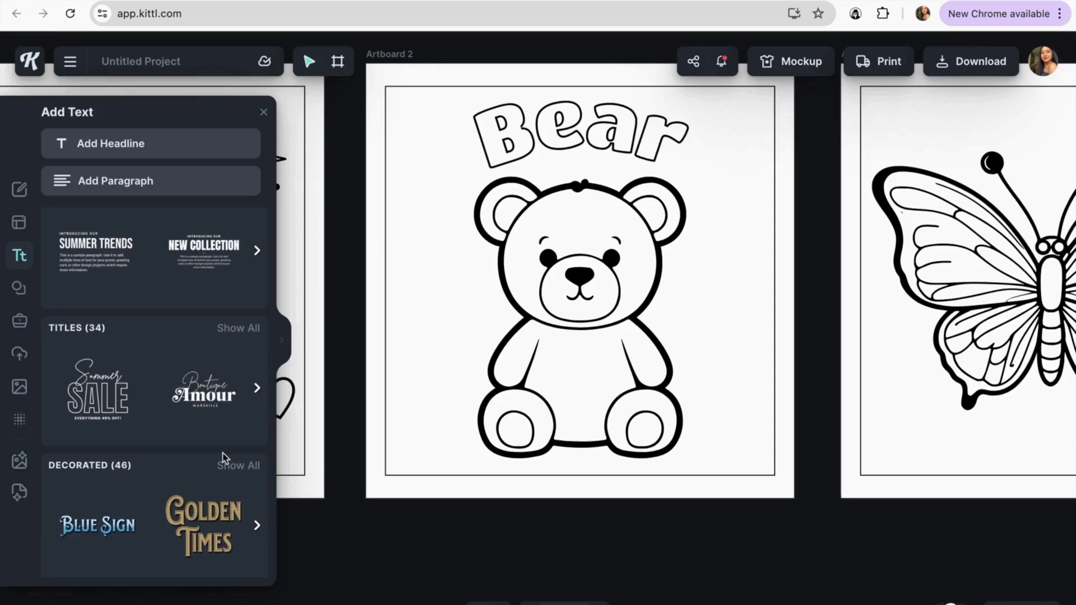
Open the AI Image Generator and choose the Cute pattern style.
left_click(19, 461)
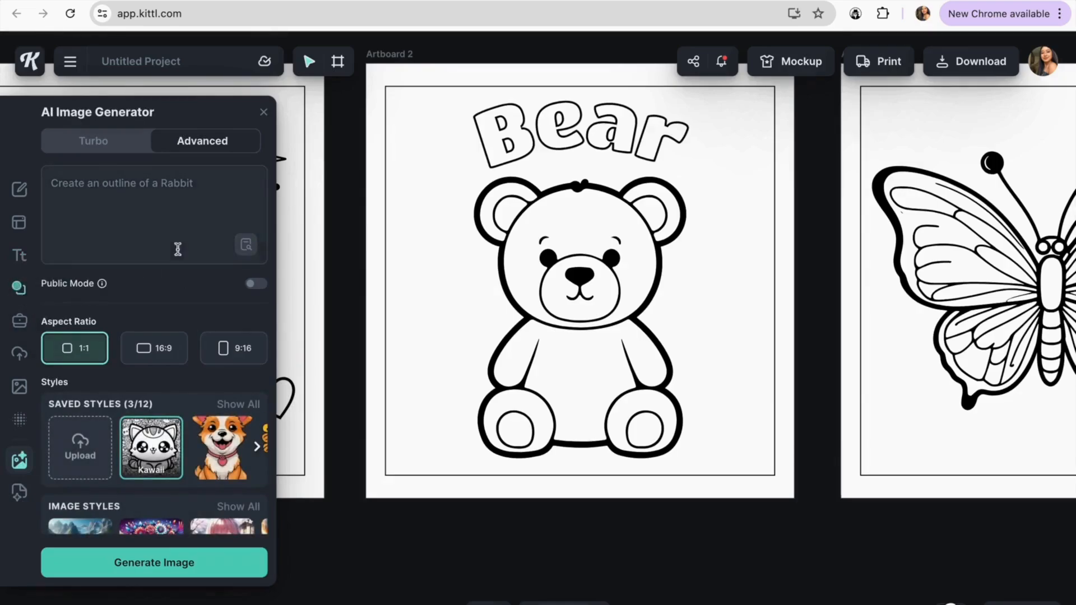
scroll(133, 366, "down", 2)
scroll(133, 366, "up", 2)
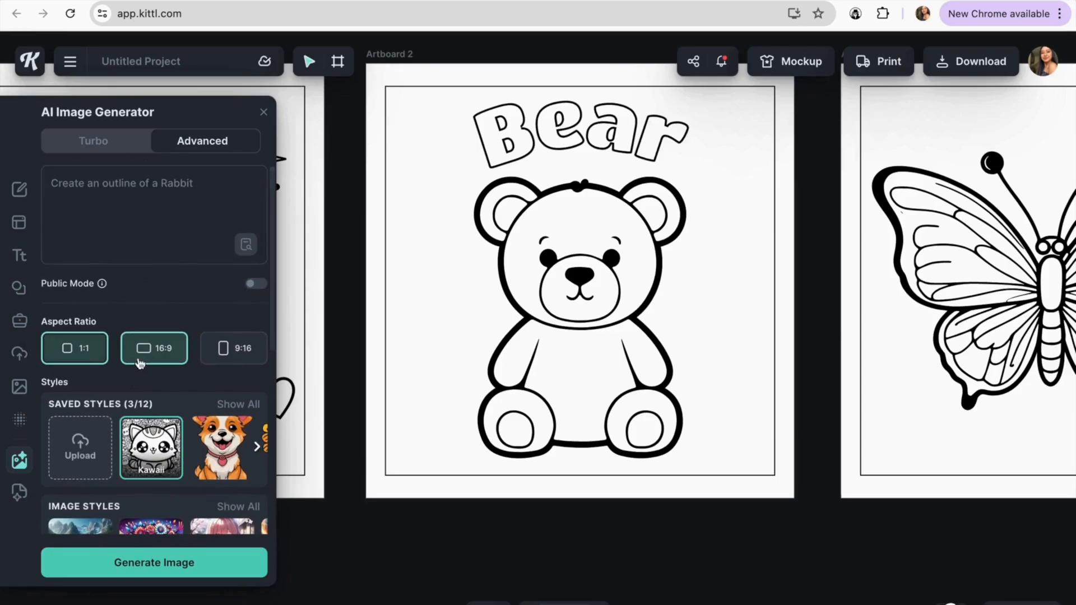
scroll(154, 295, "down", 3)
scroll(153, 295, "down", 4)
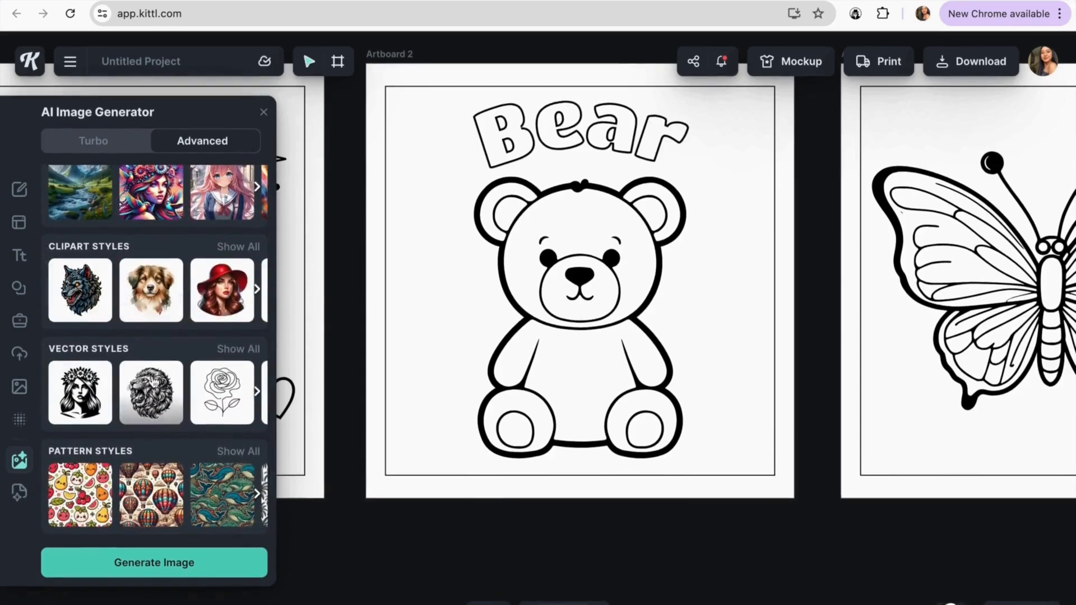
scroll(161, 292, "up", 4)
scroll(164, 263, "down", 5)
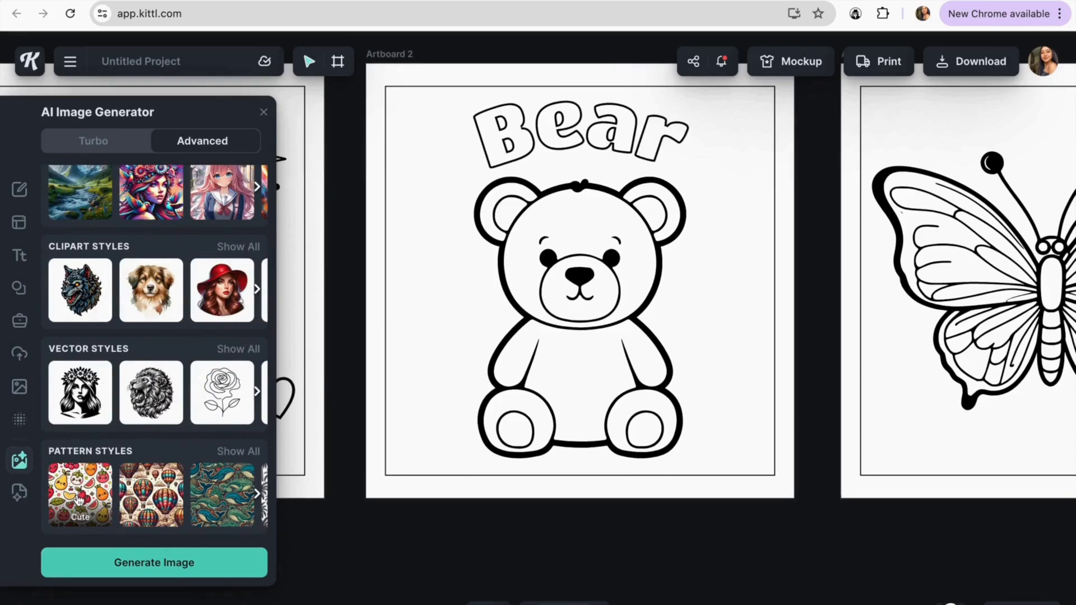
left_click(79, 501)
left_click(229, 457)
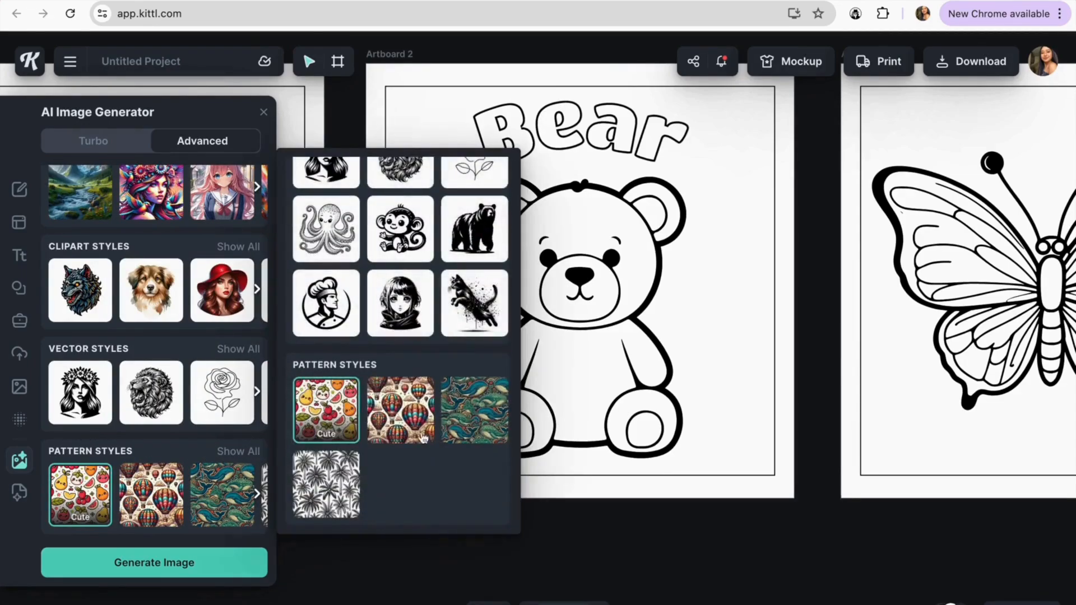
left_click(69, 499)
scroll(140, 340, "up", 6)
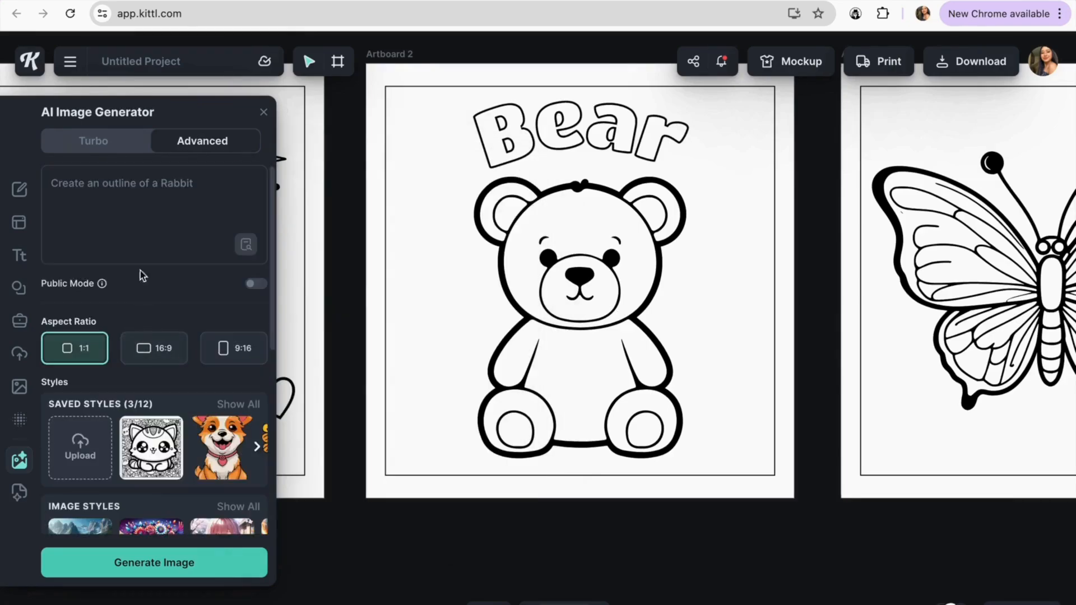
Generate an image from the prompt "Create an outline of a bear".
left_click(202, 185)
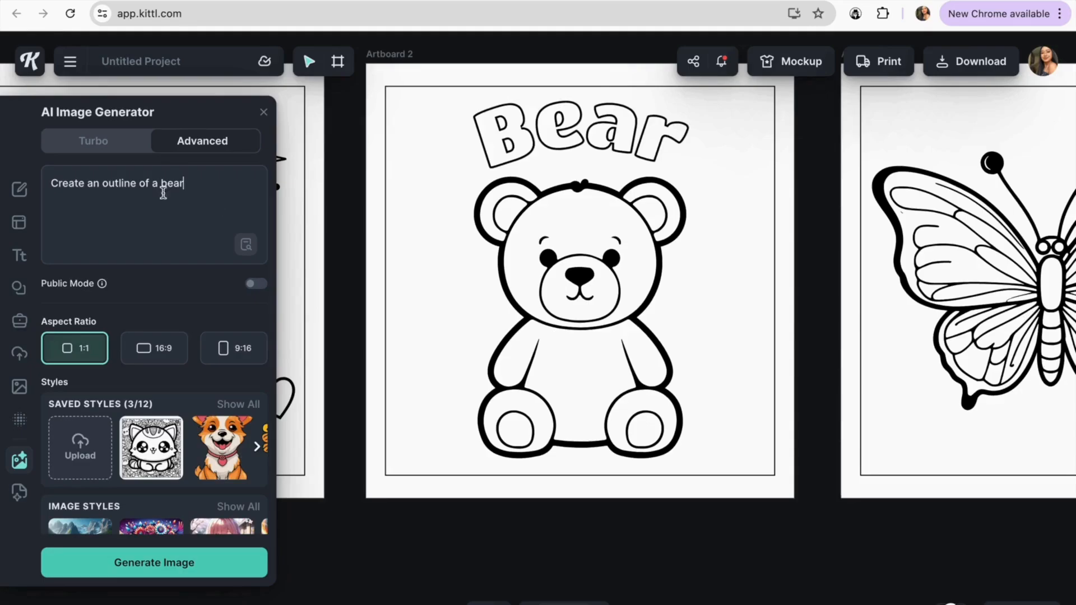
left_click(155, 563)
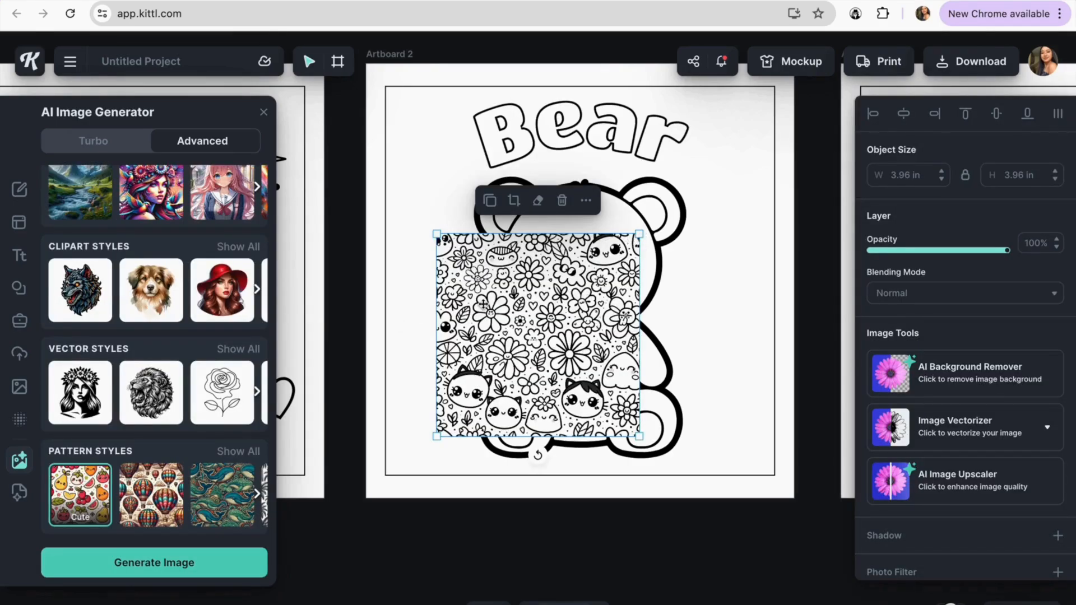
Align the generated pattern with the frame's upper-left corner and enlarge it to about 7.46 in square to fill the frame.
left_click_drag(551, 332, 509, 196)
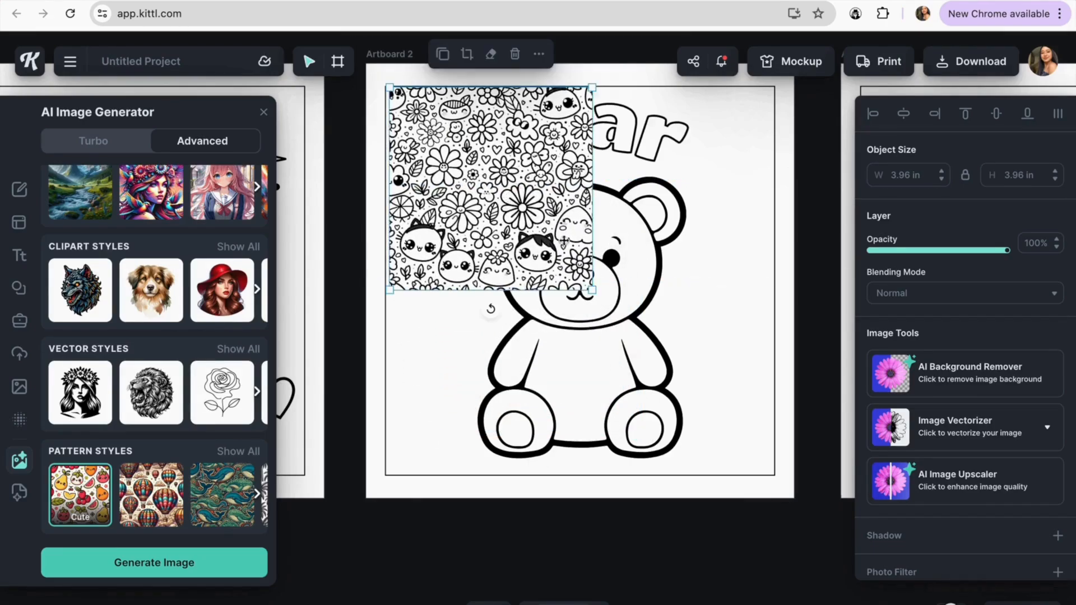
left_click_drag(594, 292, 785, 455)
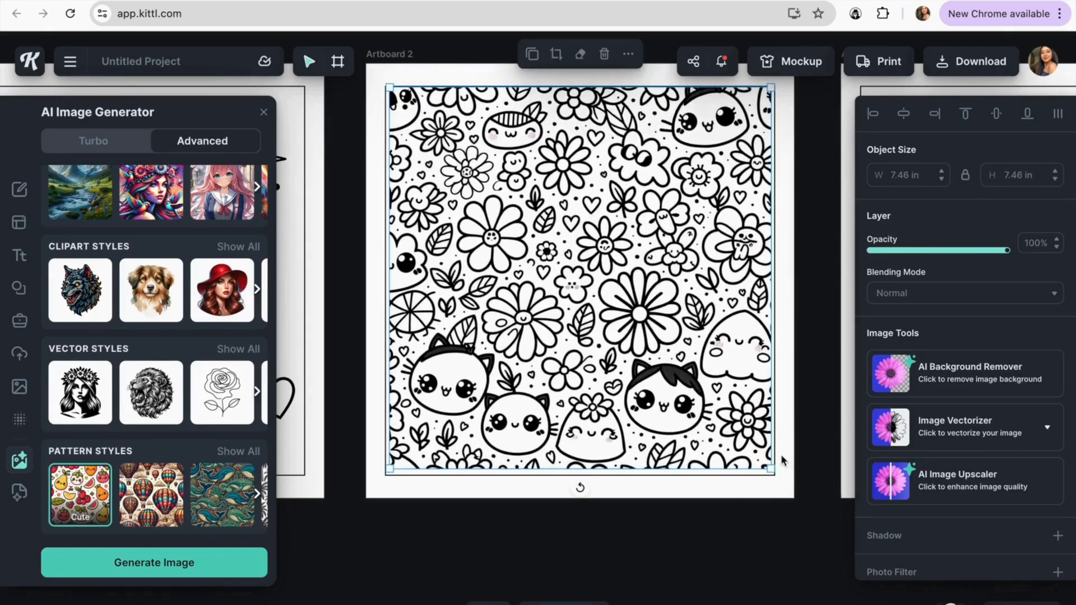
left_click_drag(663, 357, 663, 358)
left_click(830, 259)
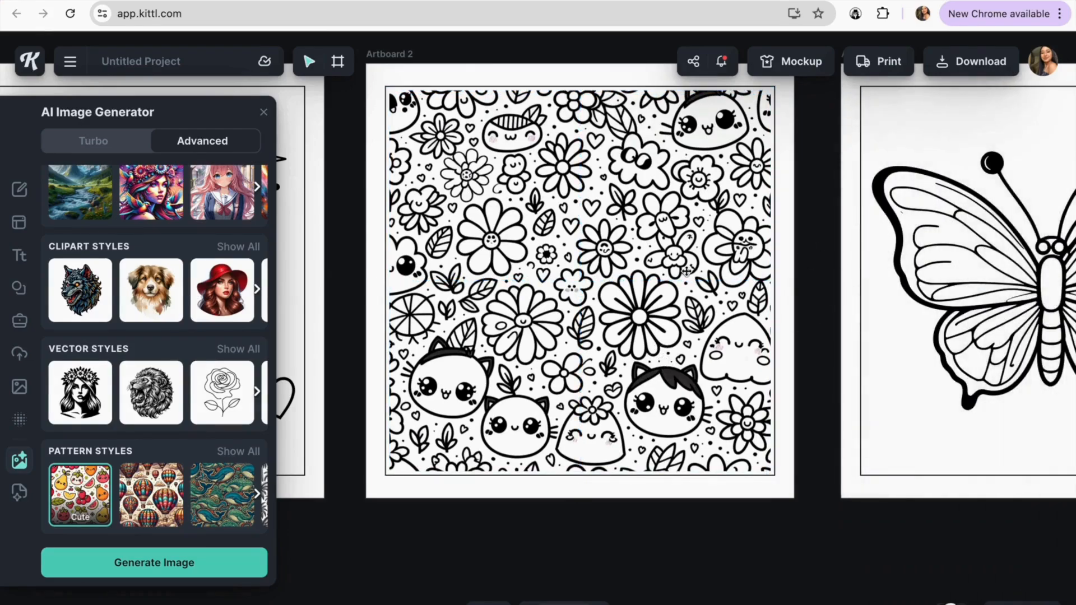
left_click(685, 274)
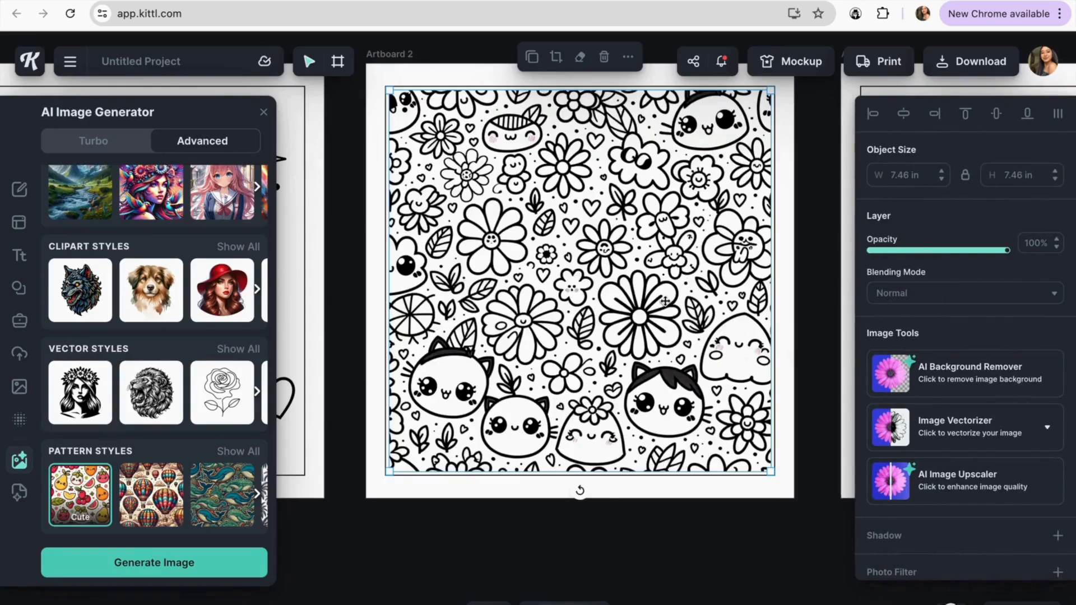
Send the generated pattern backward twice so it sits behind the Bear title and the bear illustration.
scroll(944, 436, "down", 1)
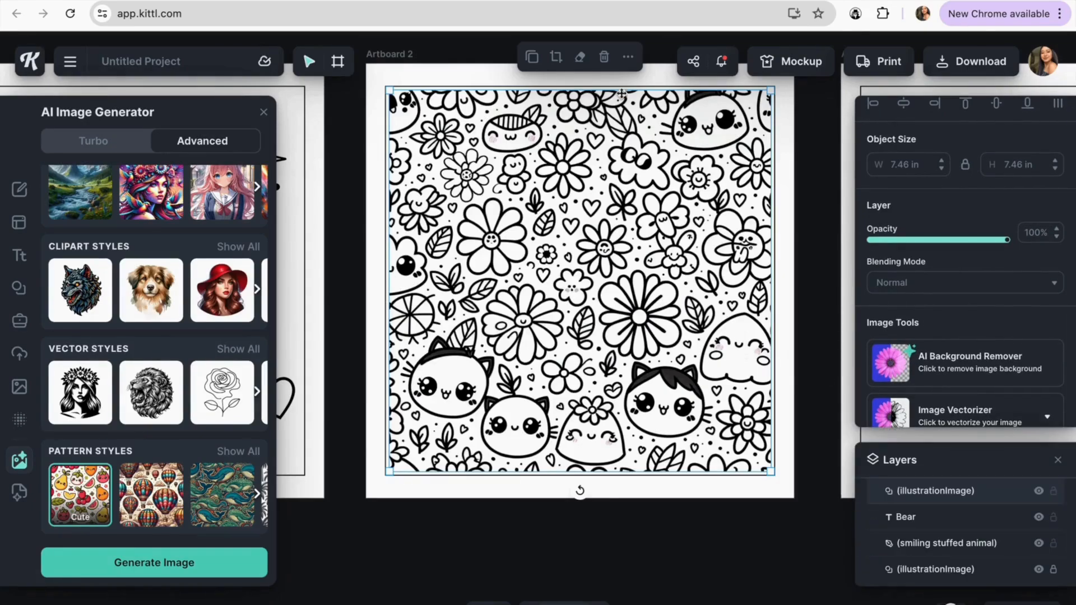
left_click(628, 57)
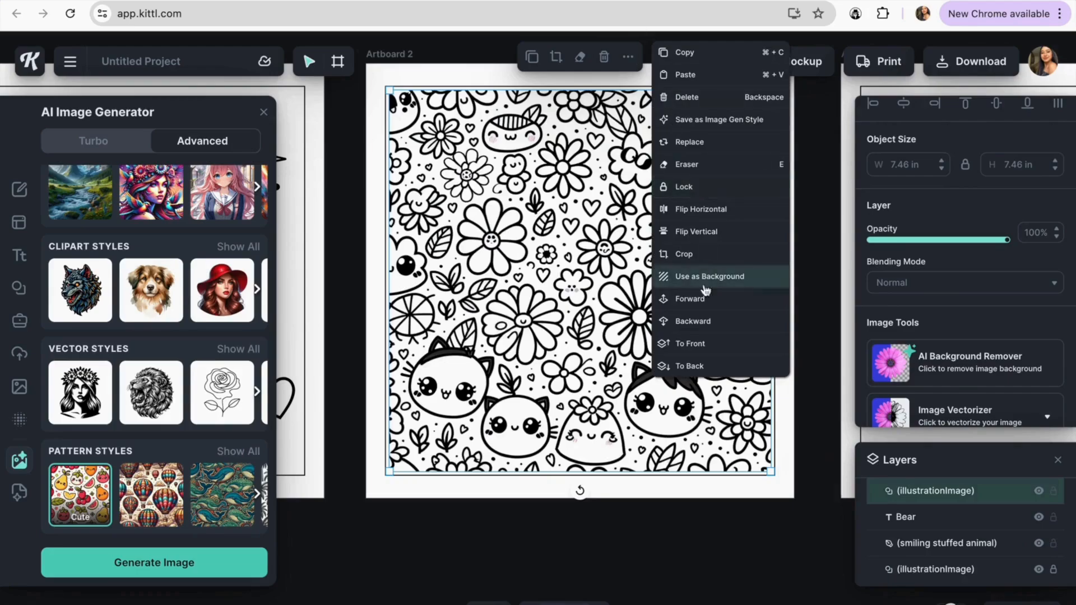
left_click(705, 332)
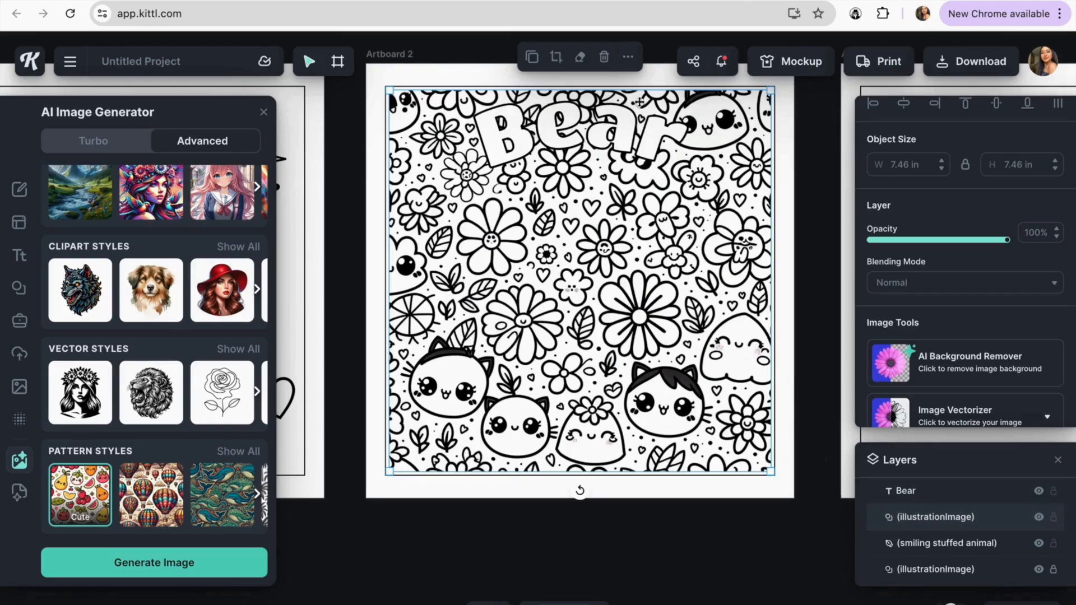
left_click(627, 56)
left_click(705, 320)
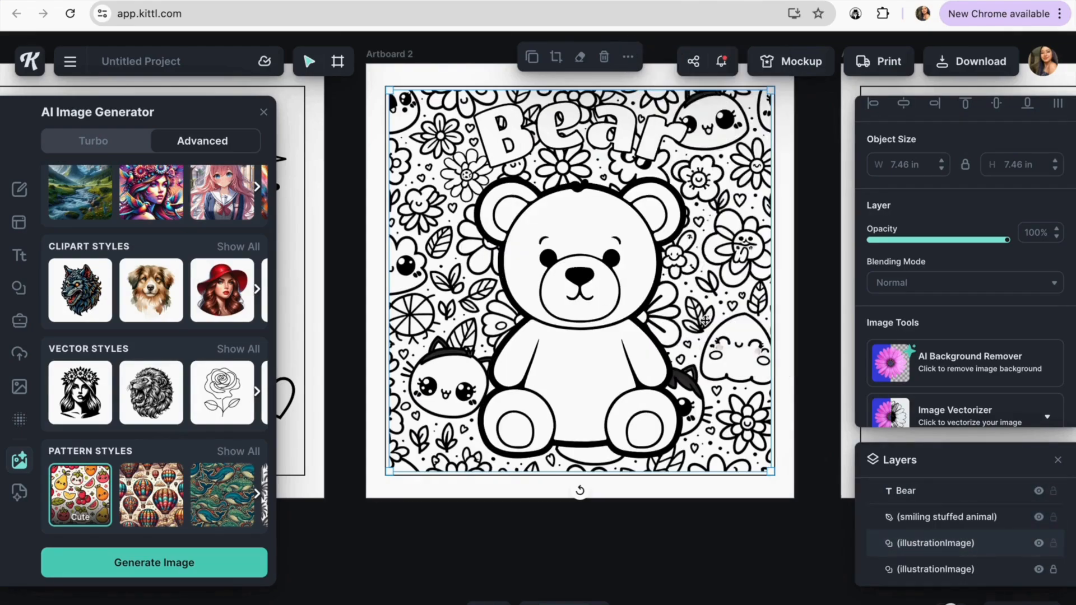
left_click(347, 185)
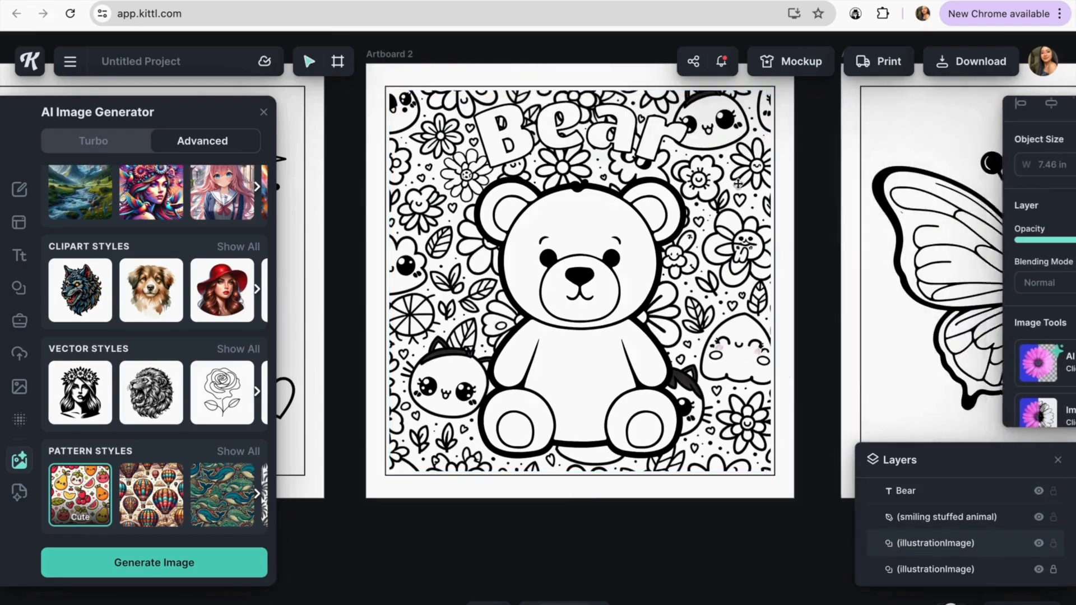
left_click(583, 126)
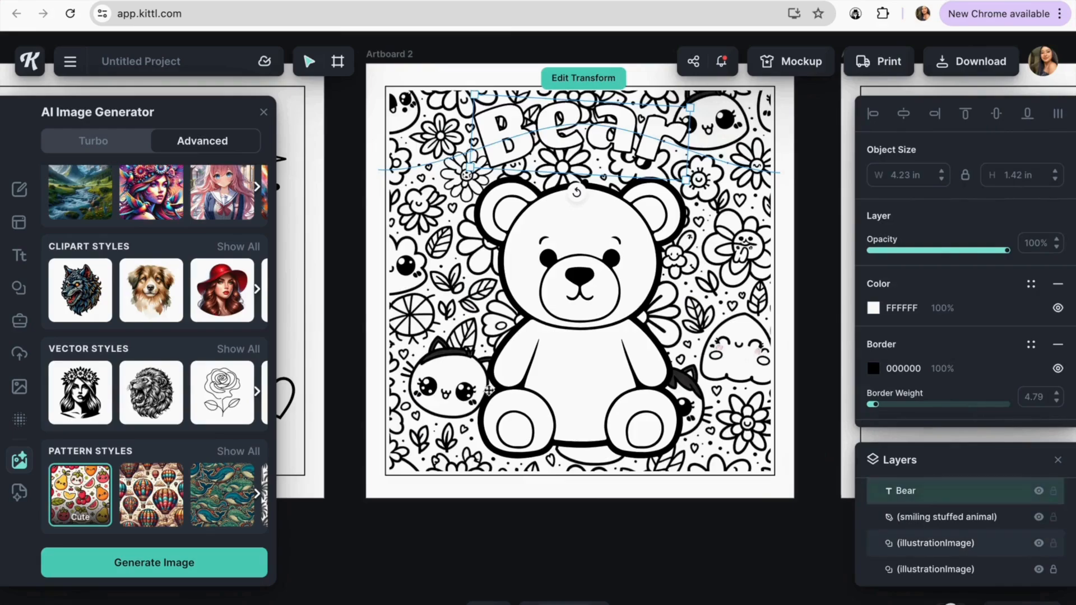
key("Escape")
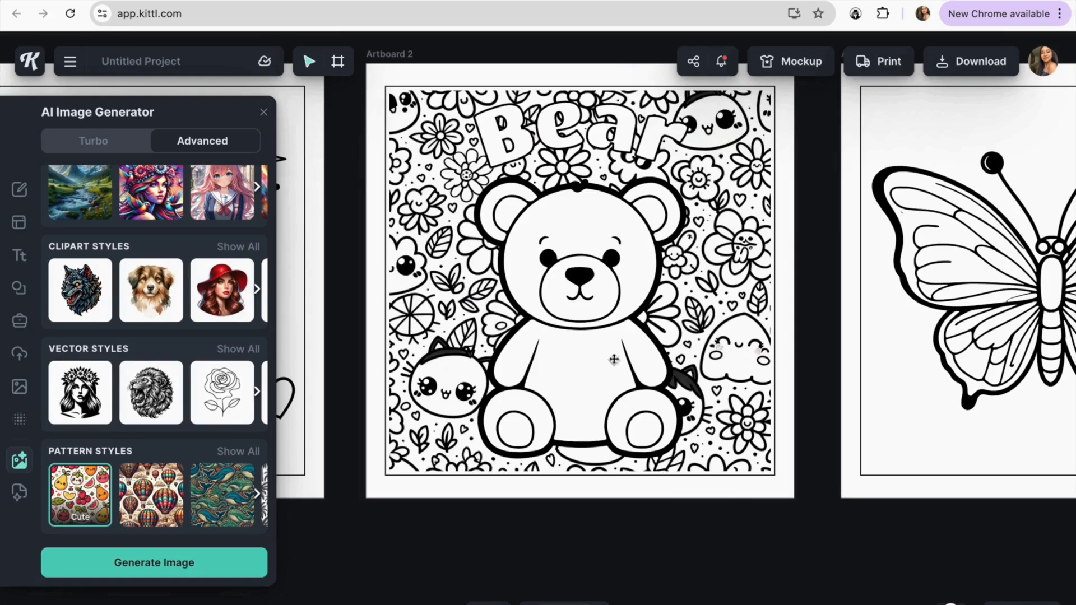
Download all four artboards as PDF files without combining them.
left_click(964, 62)
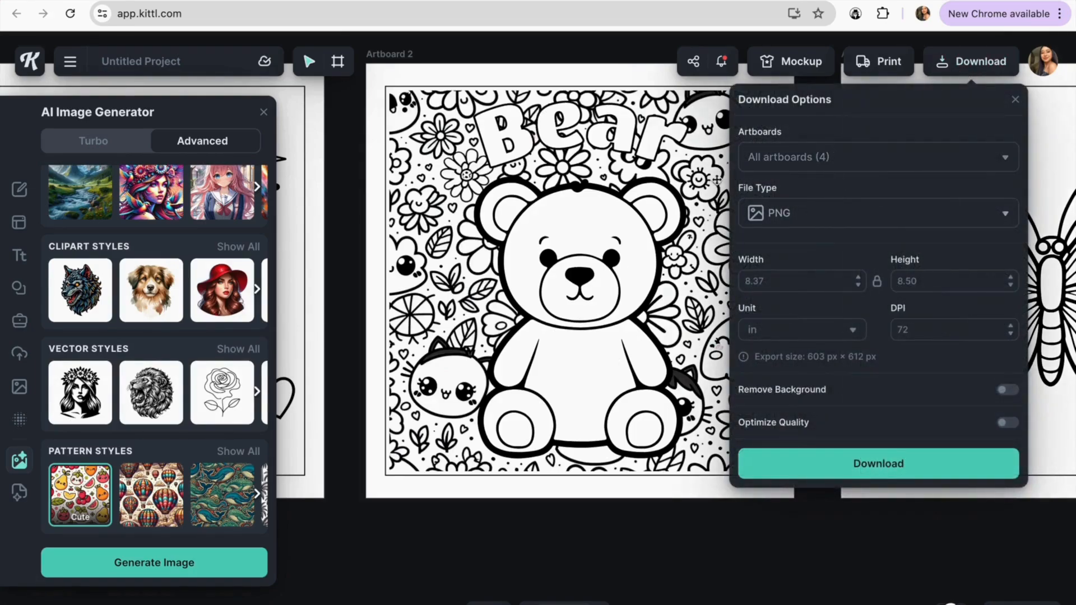
left_click(821, 217)
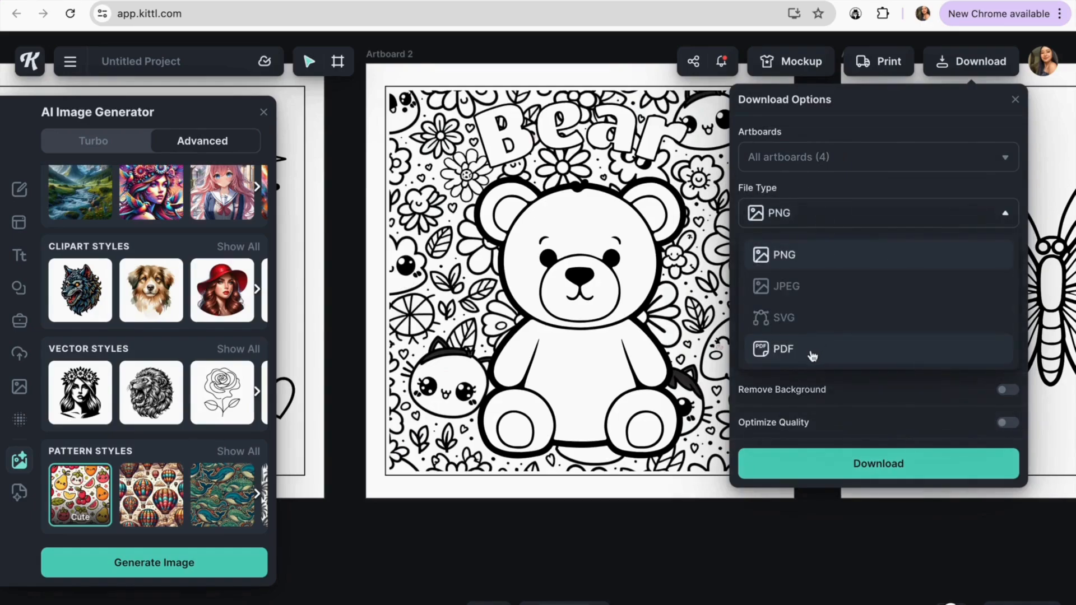
left_click(782, 349)
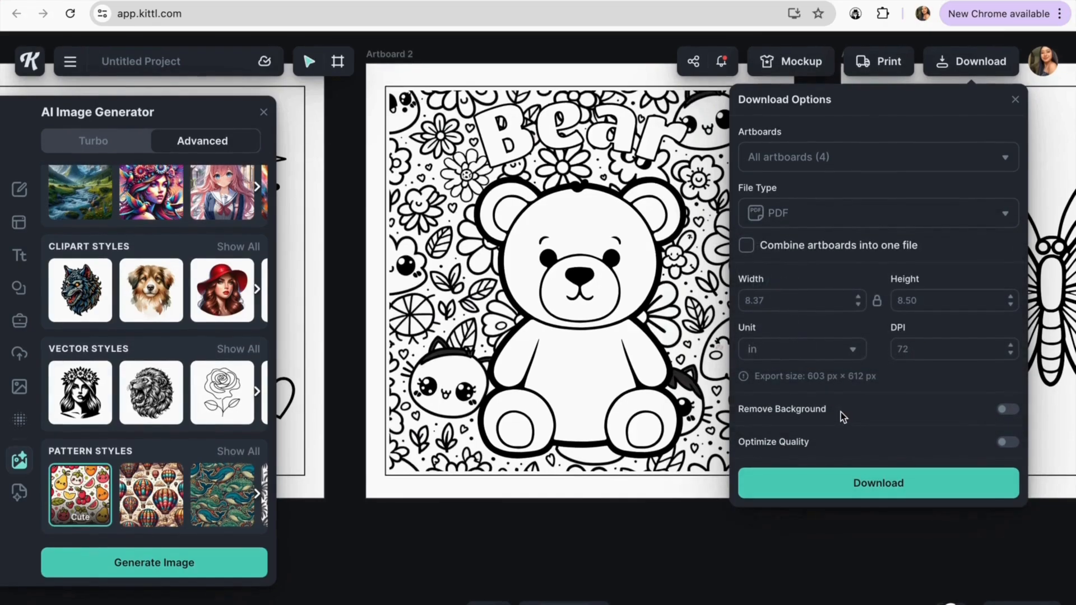
left_click(861, 483)
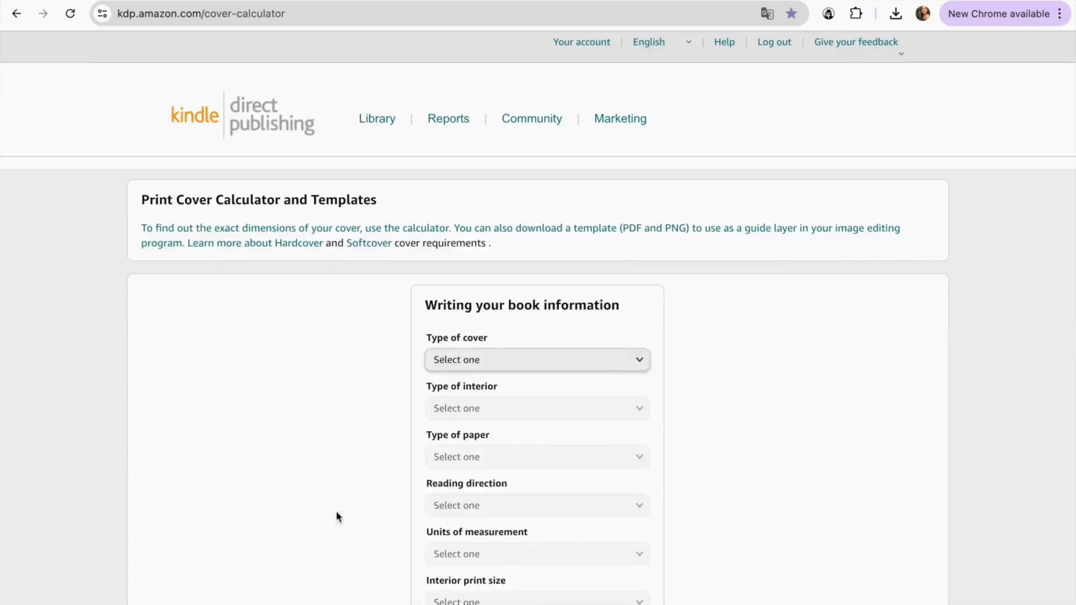
In the KDP cover calculator, set the type of cover to Tapa mix and the interior to Black and white.
scroll(298, 337, "down", 1)
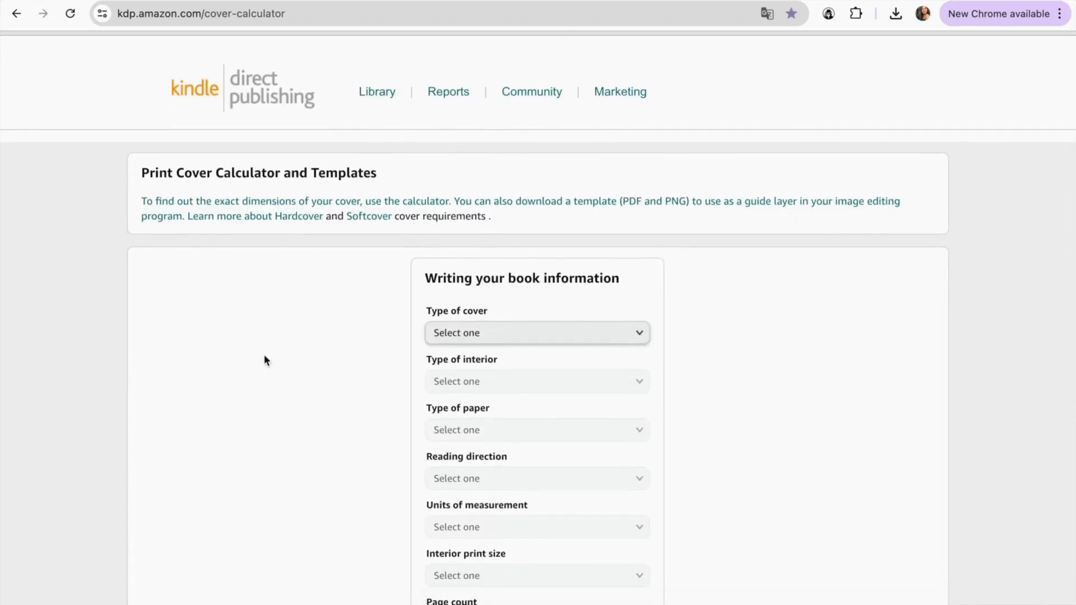
scroll(294, 264, "up", 1)
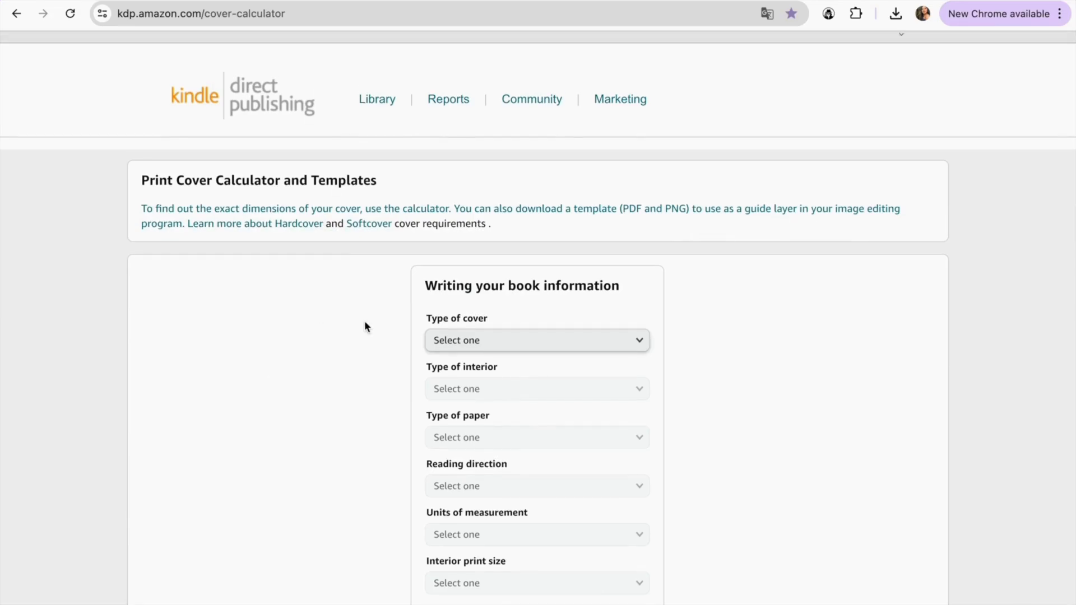
scroll(336, 364, "down", 1)
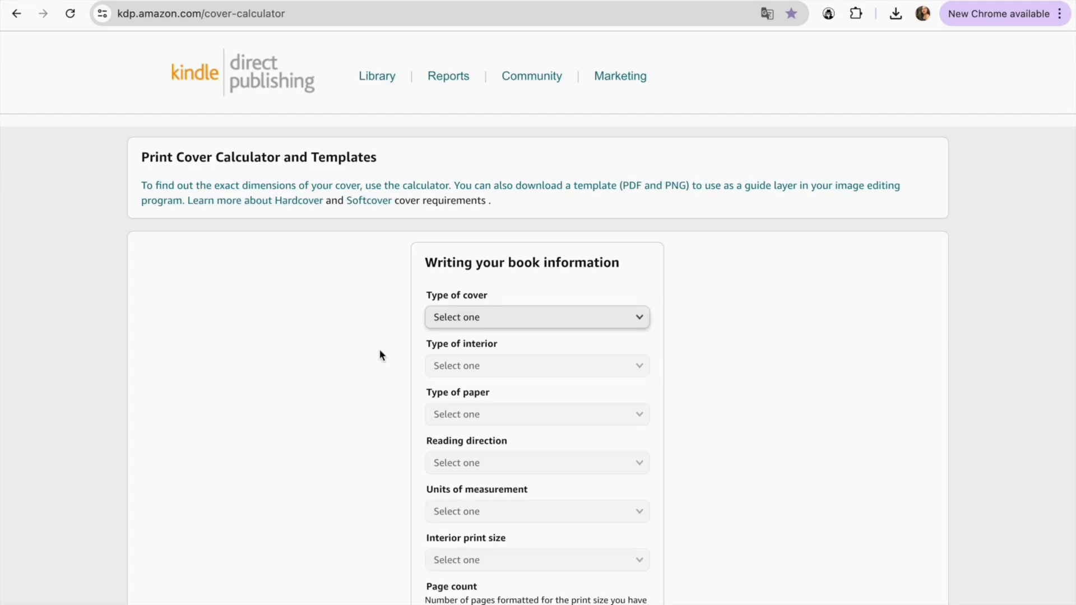
scroll(380, 351, "down", 1)
left_click(456, 288)
left_click(456, 304)
left_click(460, 290)
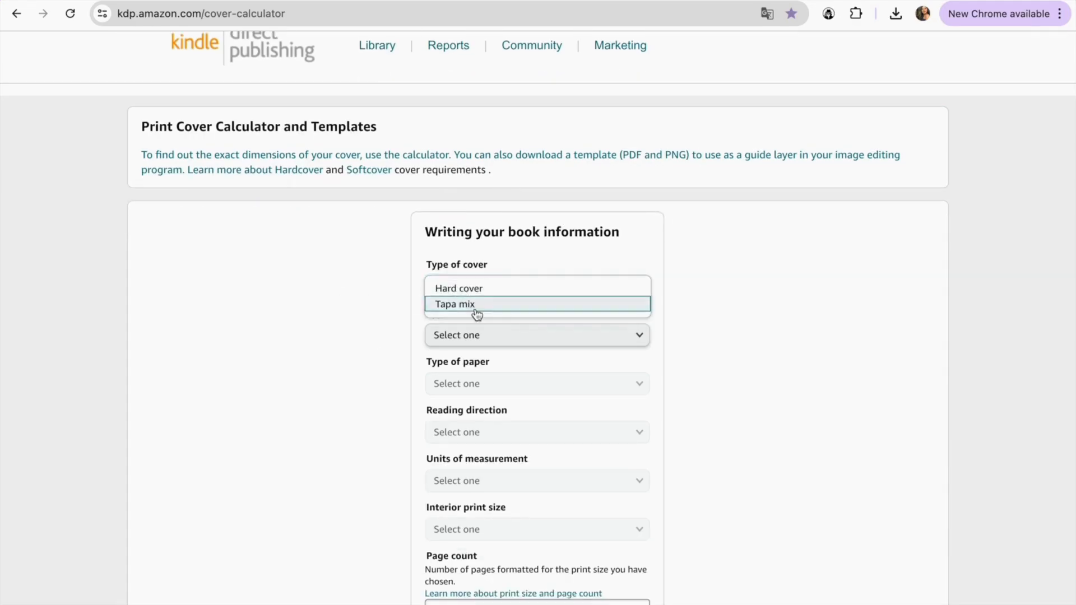
left_click(474, 306)
scroll(476, 310, "down", 2)
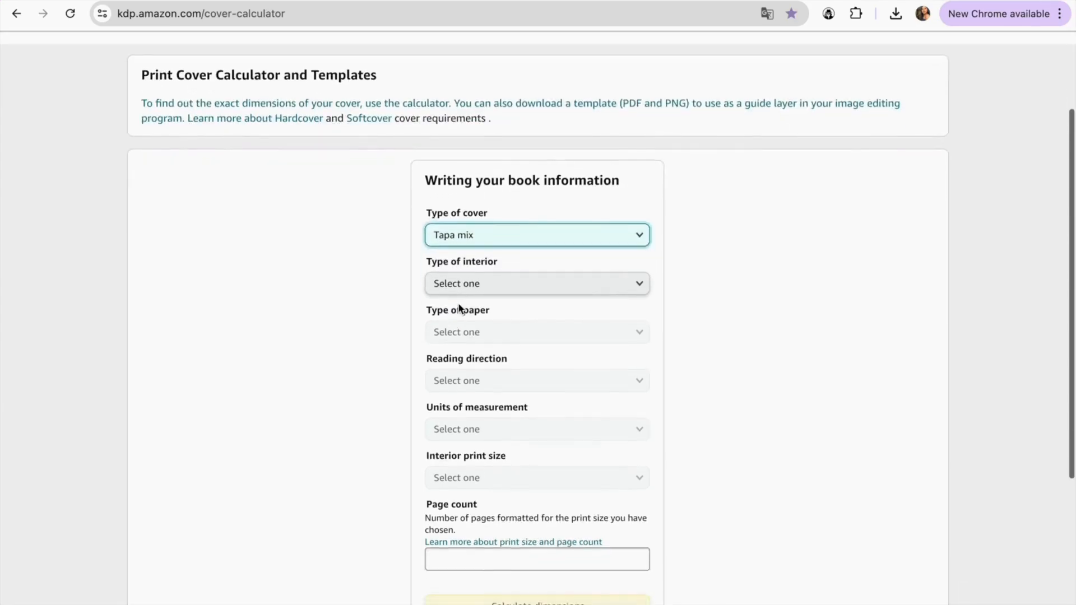
left_click(484, 282)
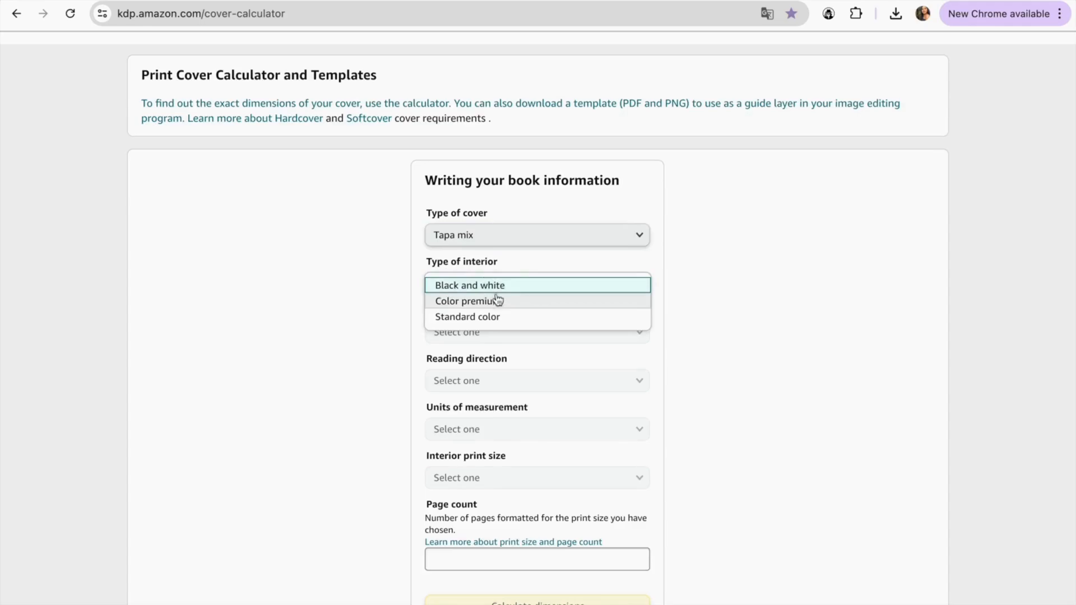
left_click(492, 285)
scroll(513, 316, "down", 1)
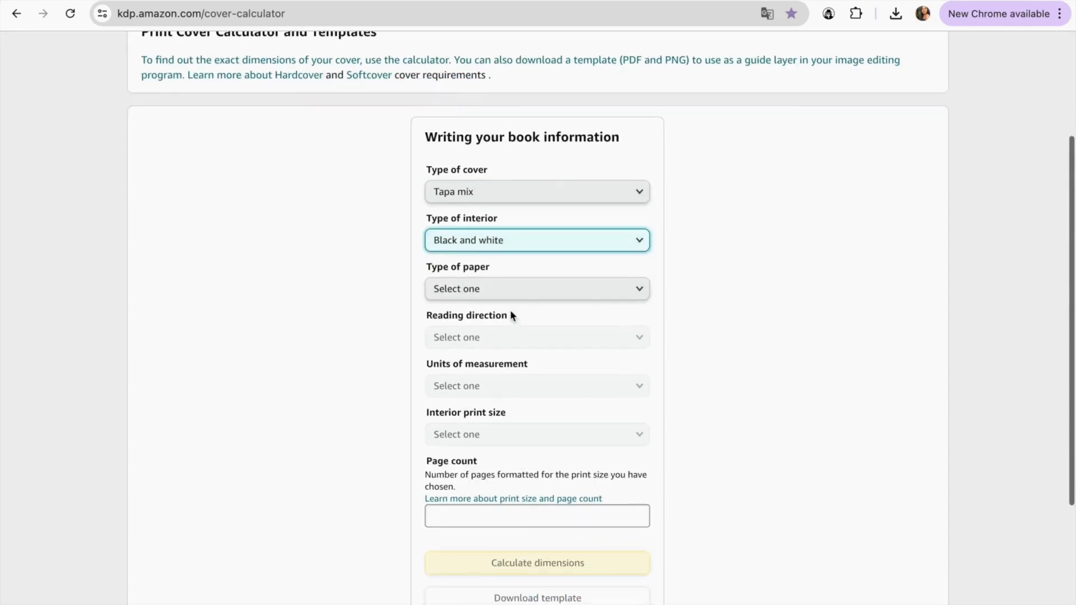
Set the type of paper to White paper and the reading direction to From left to right.
left_click(493, 289)
left_click(491, 307)
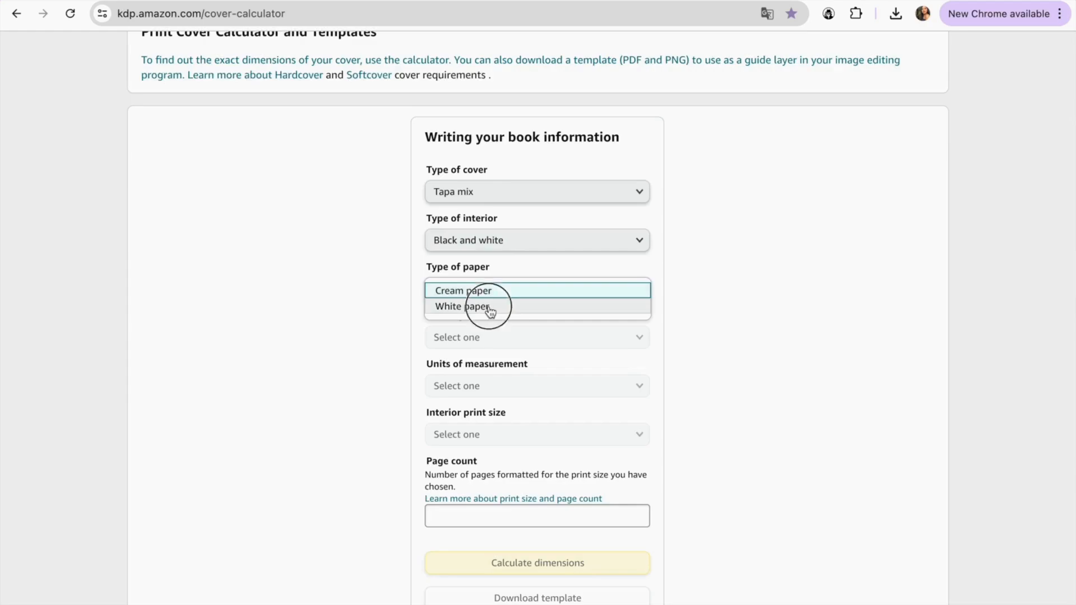
scroll(505, 310, "down", 1)
left_click(505, 309)
scroll(502, 312, "down", 1)
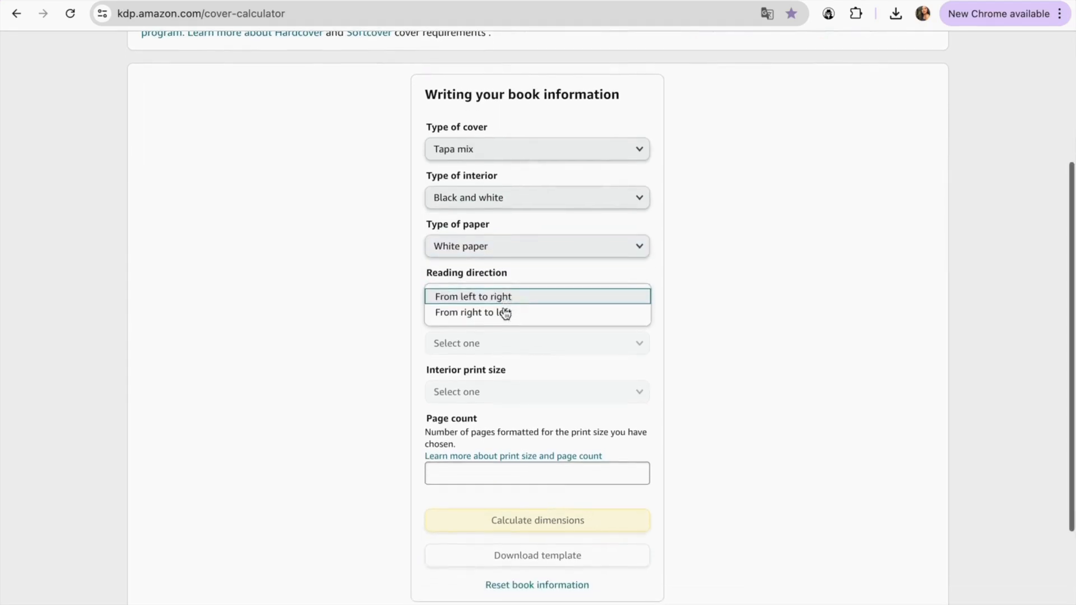
left_click(457, 297)
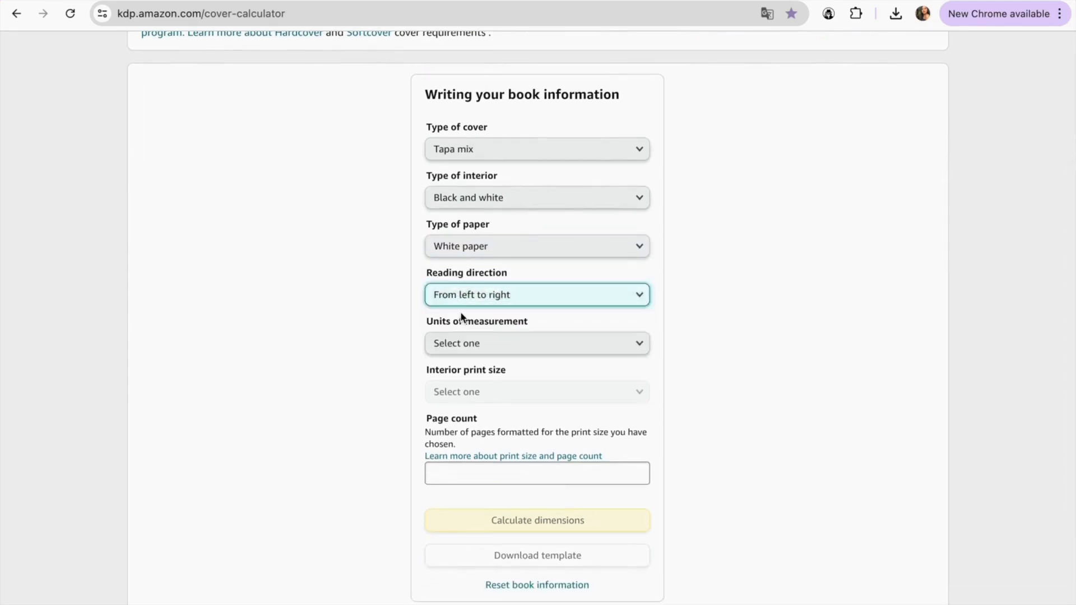
Set the units of measurement to Inches and the interior print size to 8,5 x 8,5 inches.
scroll(462, 314, "down", 1)
left_click(462, 317)
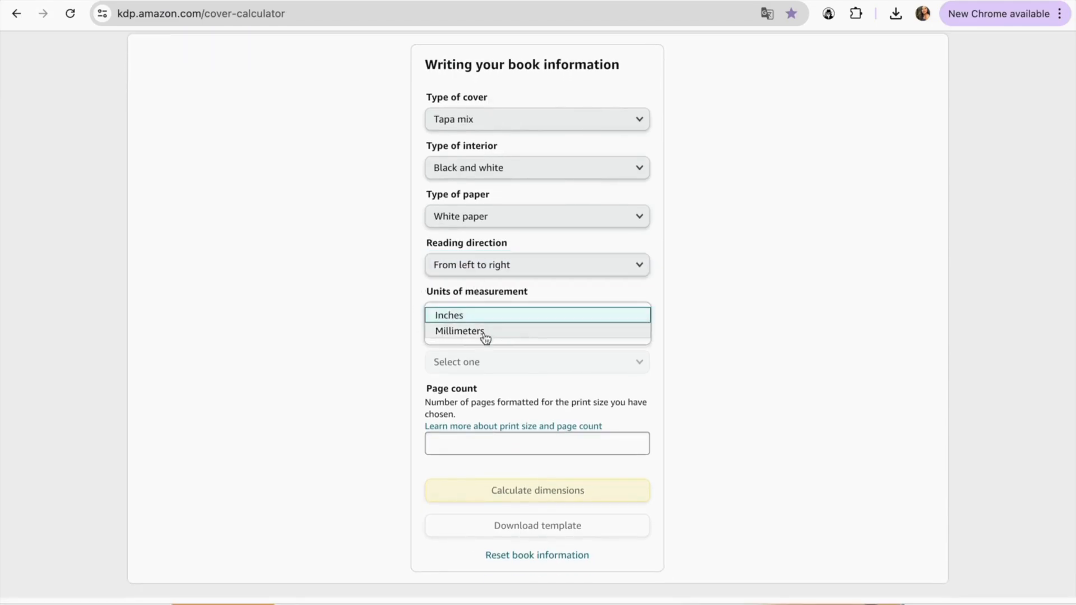
left_click(454, 318)
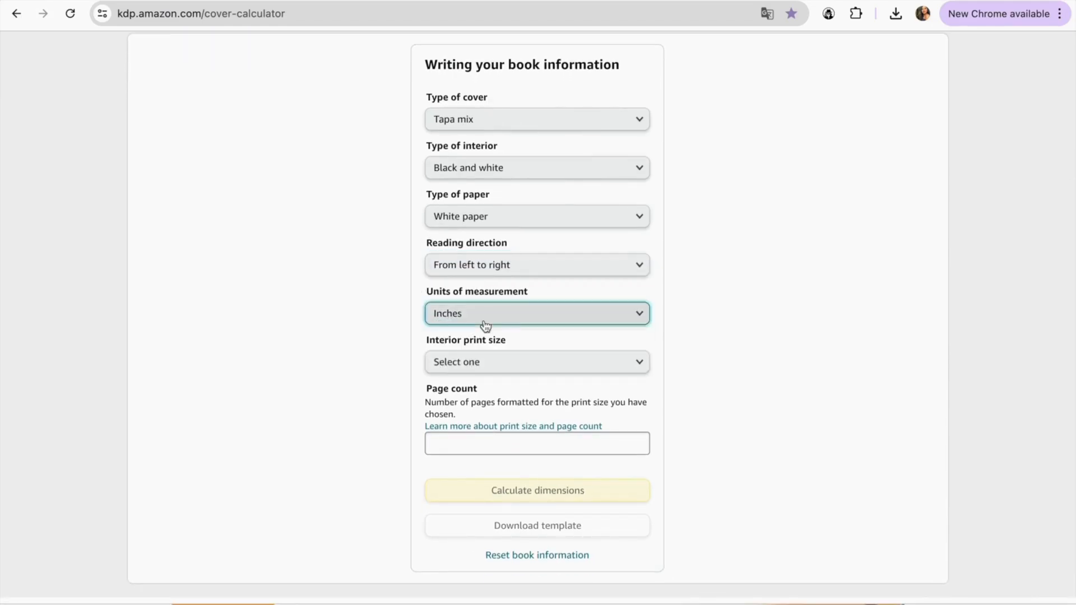
scroll(471, 336, "down", 1)
scroll(460, 400, "up", 2)
left_click(493, 405)
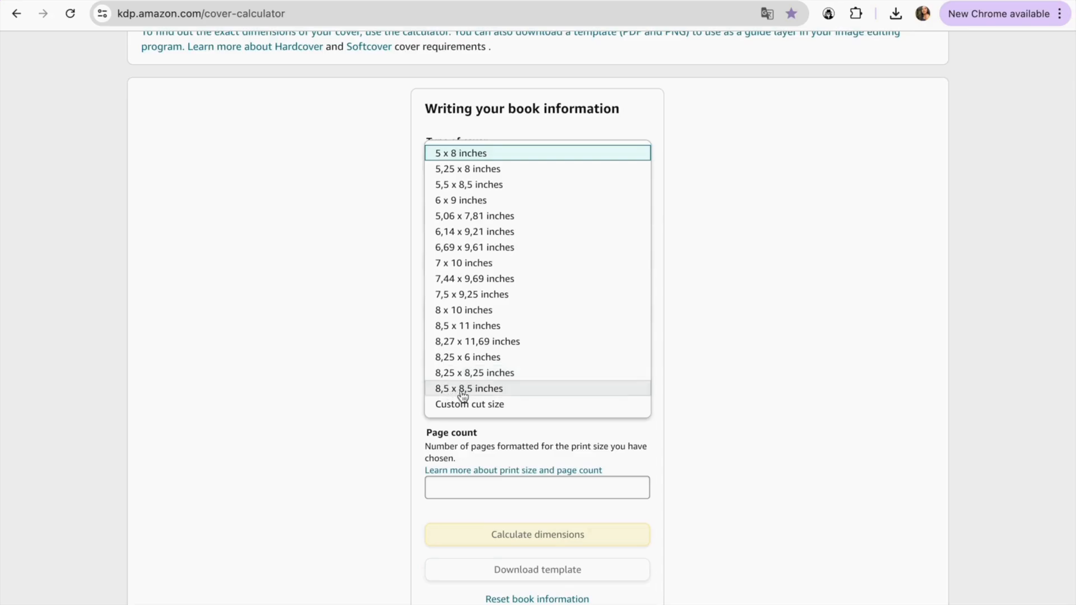
left_click(480, 390)
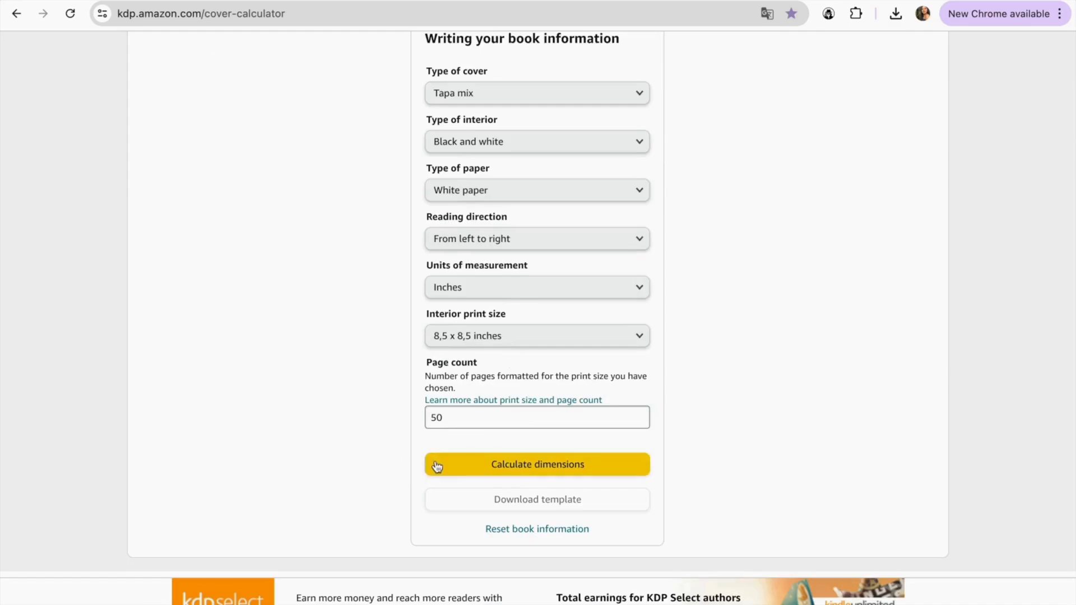
Set the page count to 50 and calculate the cover dimensions.
scroll(436, 467, "up", 1)
left_click(453, 428)
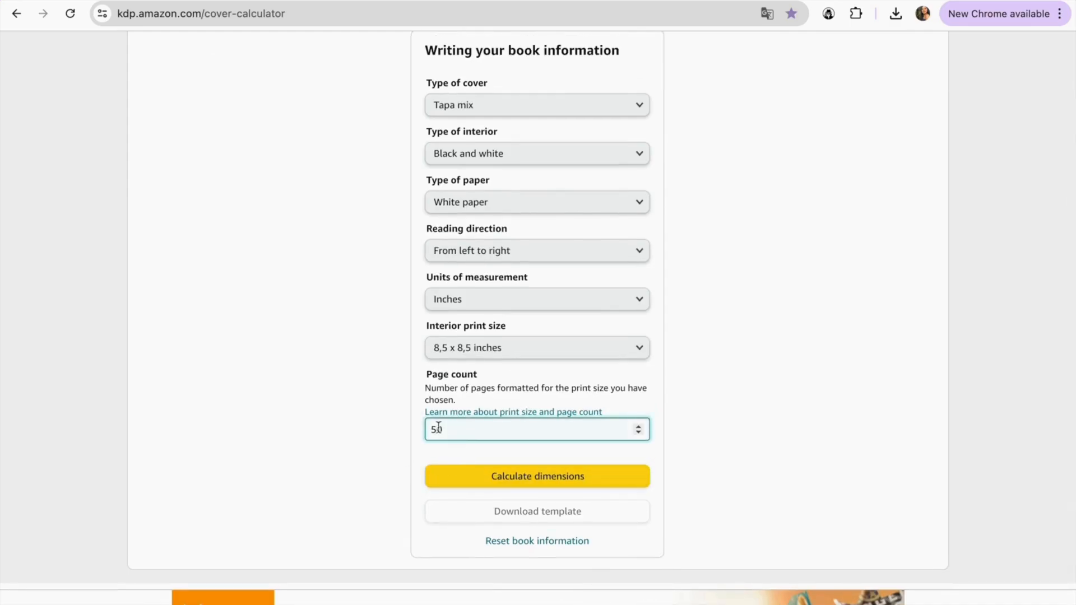
left_click(504, 477)
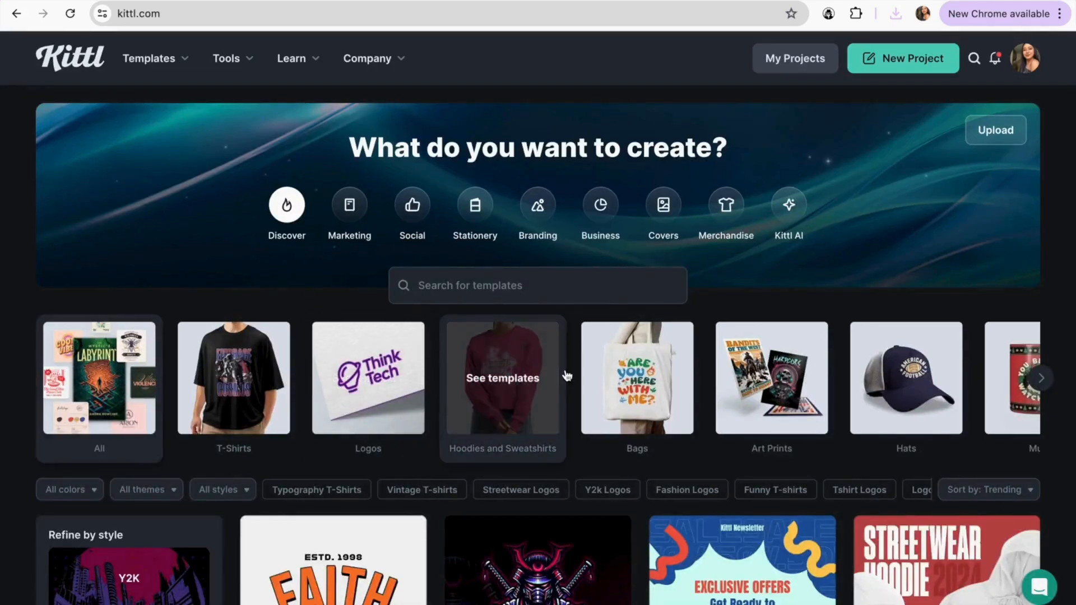
Create a new Kittl project with a landscape artboard of 17.36 x 8.75 inches at 72 DPI, matching the calculator's full cover size.
left_click(889, 69)
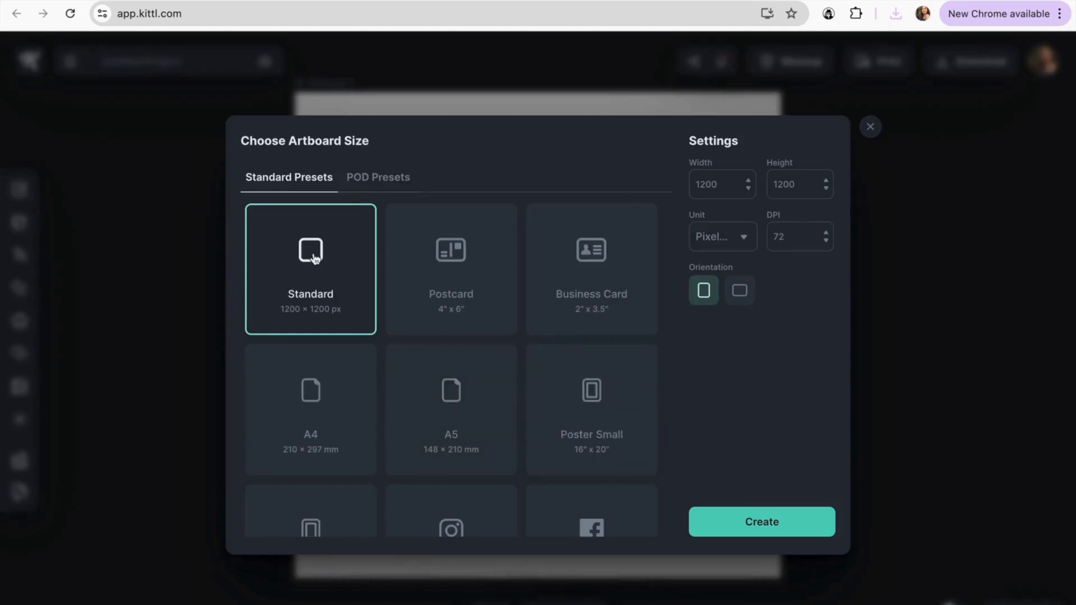
left_click(889, 1)
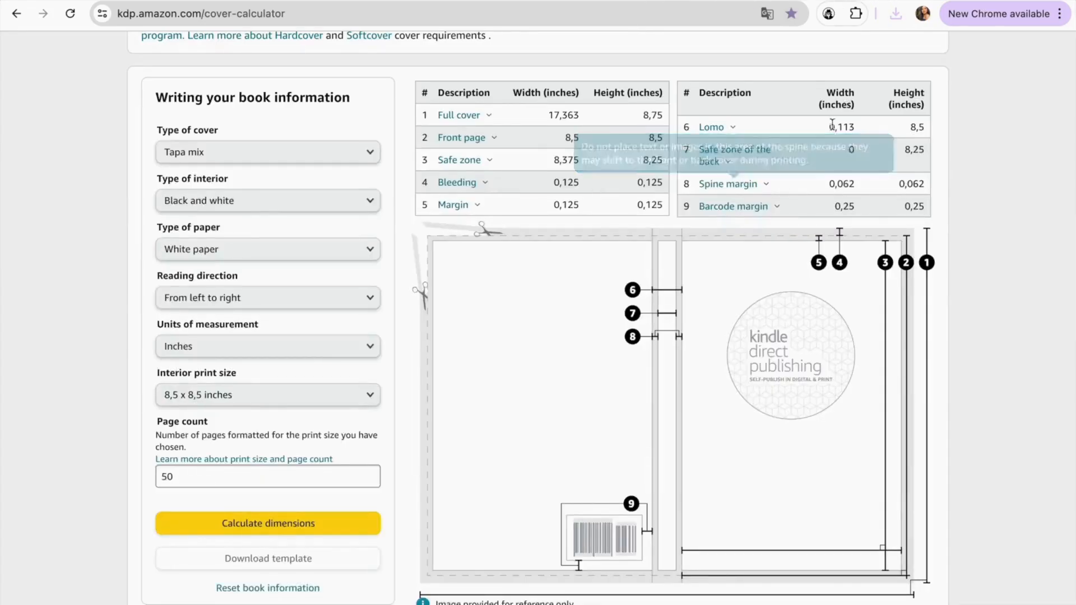
left_click_drag(544, 115, 667, 117)
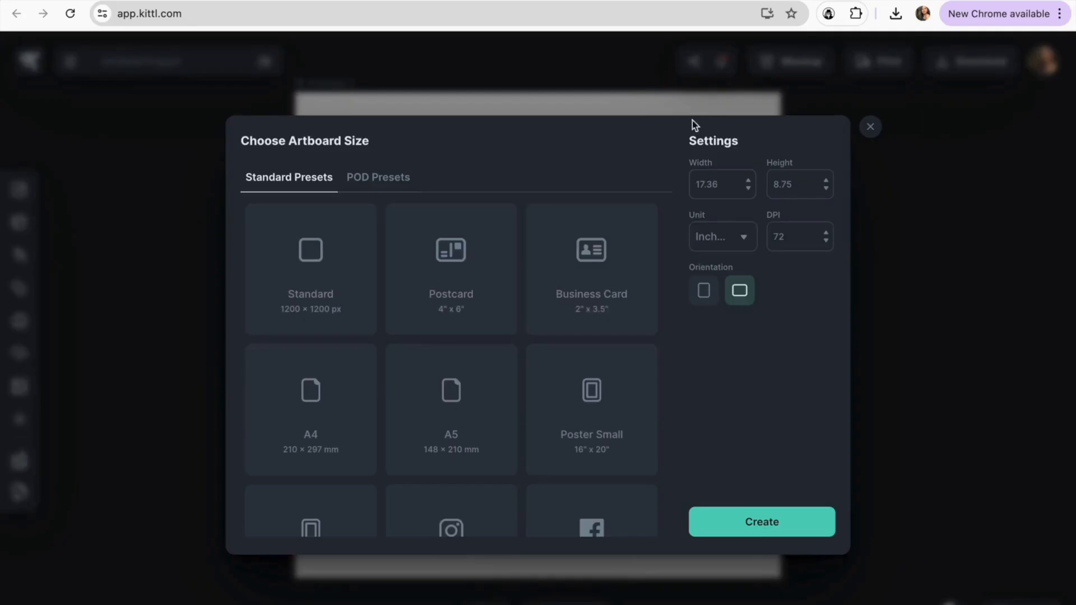
left_click(743, 523)
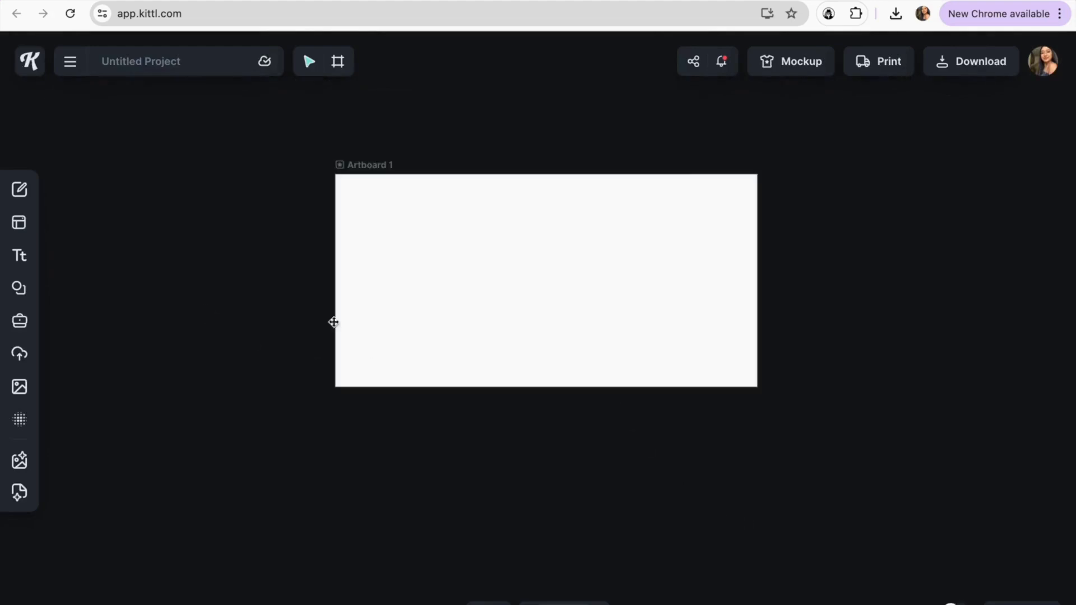
Upload the KDP cover template image and place it on the artboard.
mouse_move(14, 361)
left_click(19, 358)
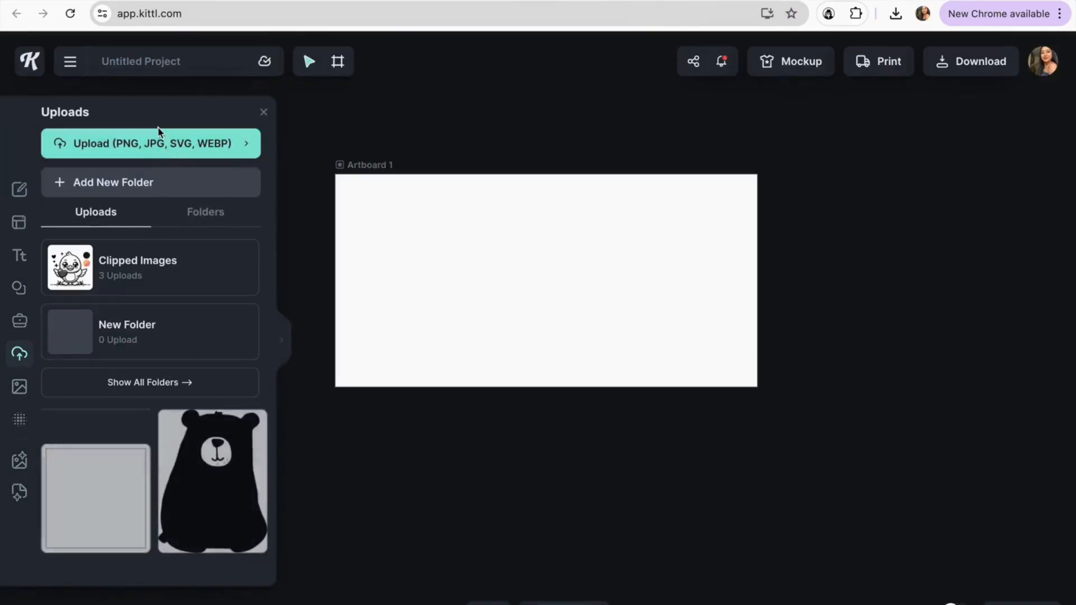
left_click(91, 144)
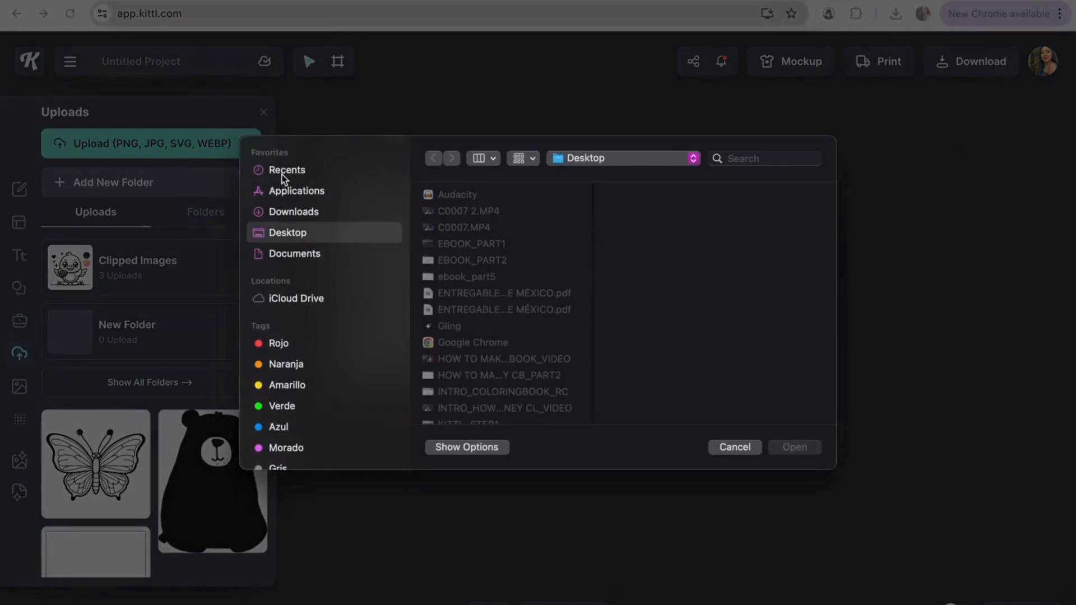
left_click(794, 448)
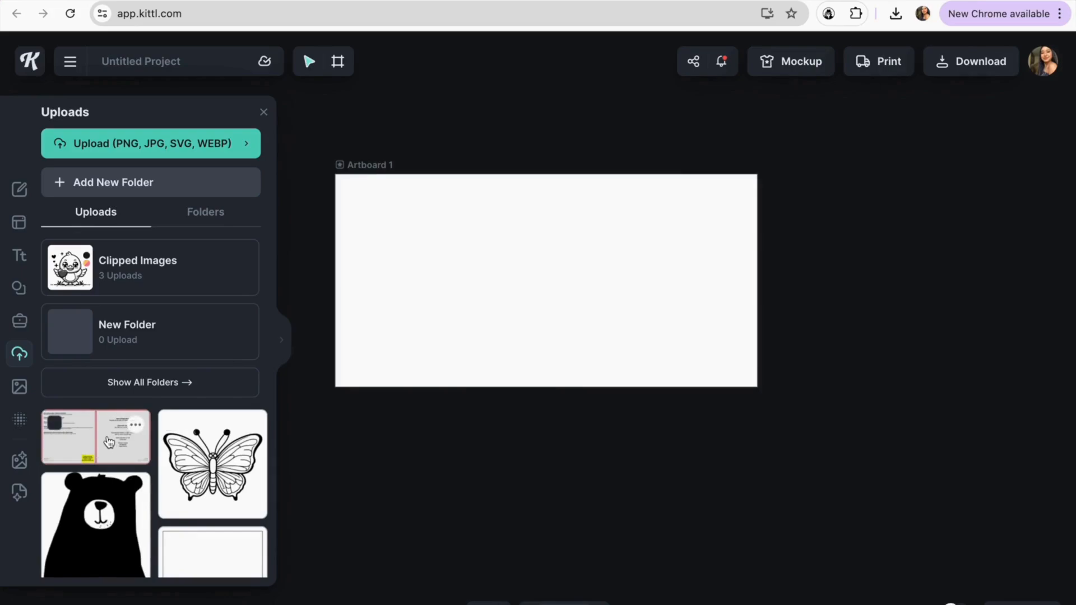
left_click(109, 443)
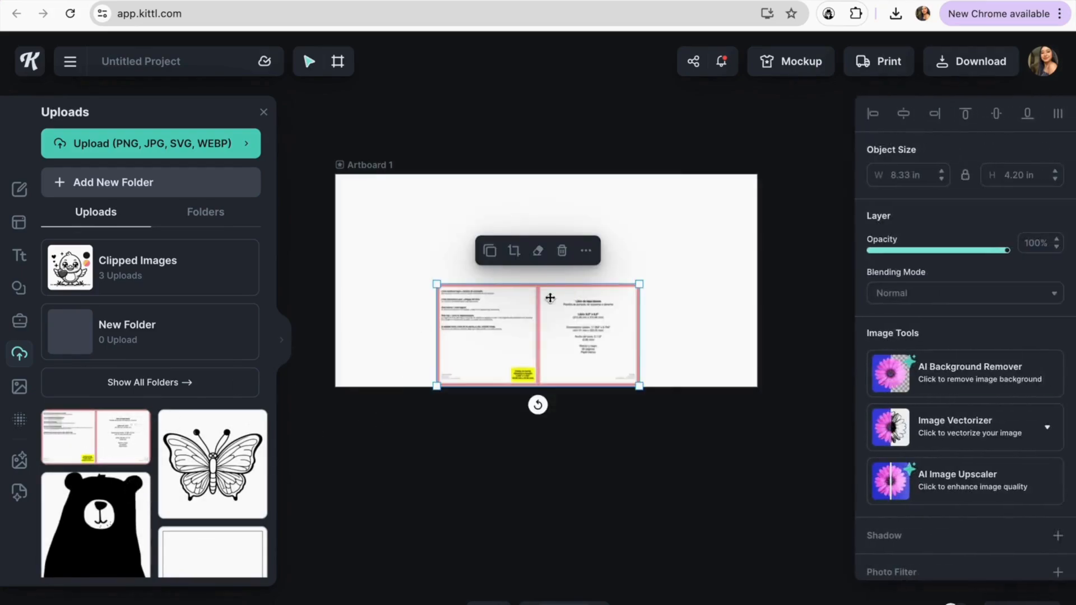
Align the cover template with the artboard's corner and scale it to fill the full 17.36 x 8.75 in artboard.
left_click_drag(525, 337, 421, 228)
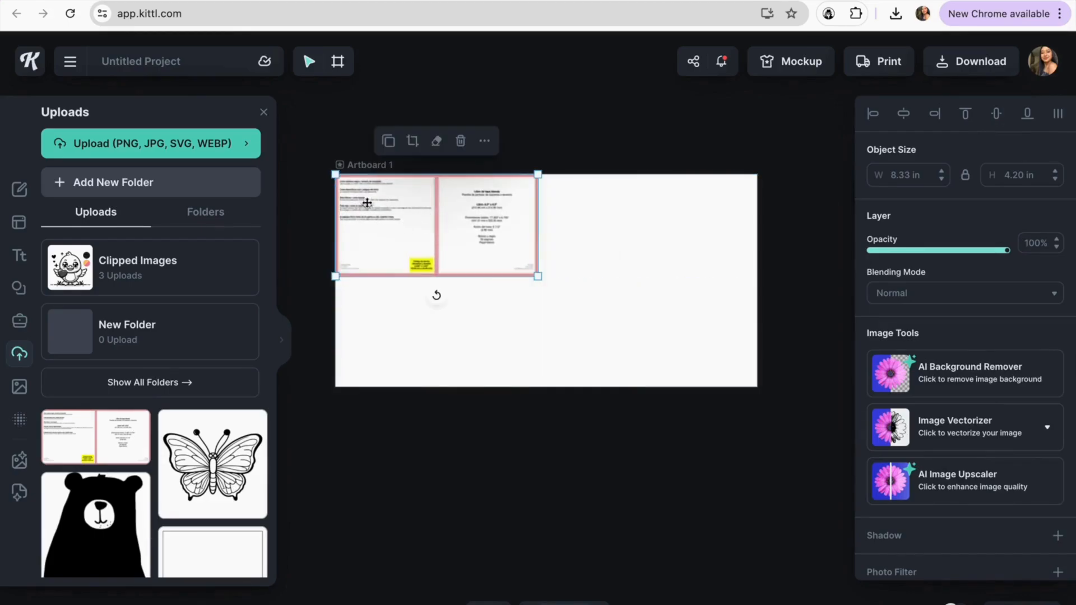
left_click_drag(334, 207, 347, 220)
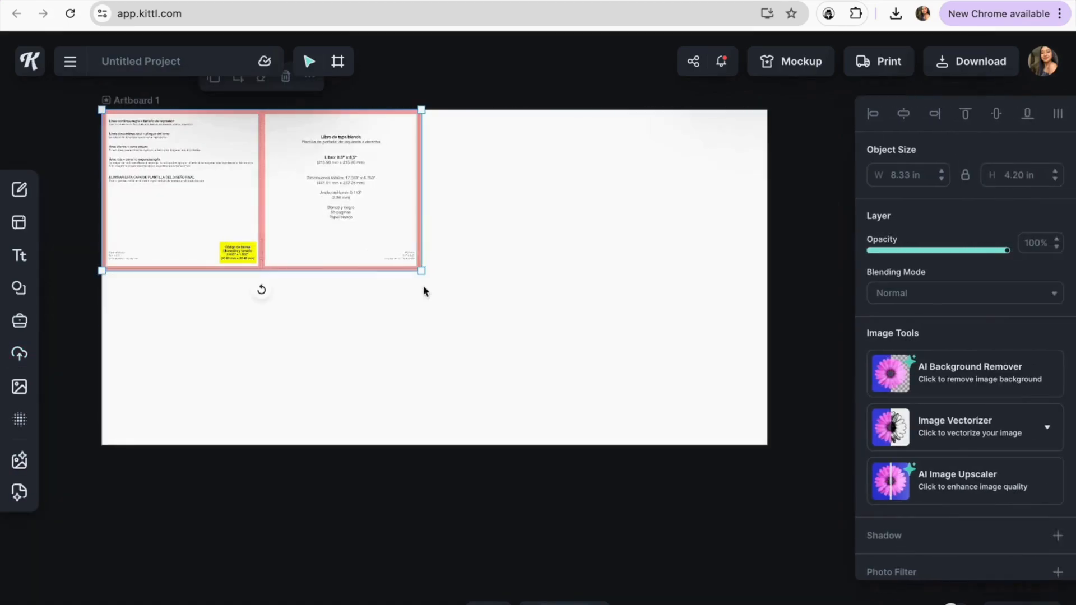
left_click_drag(422, 271, 768, 446)
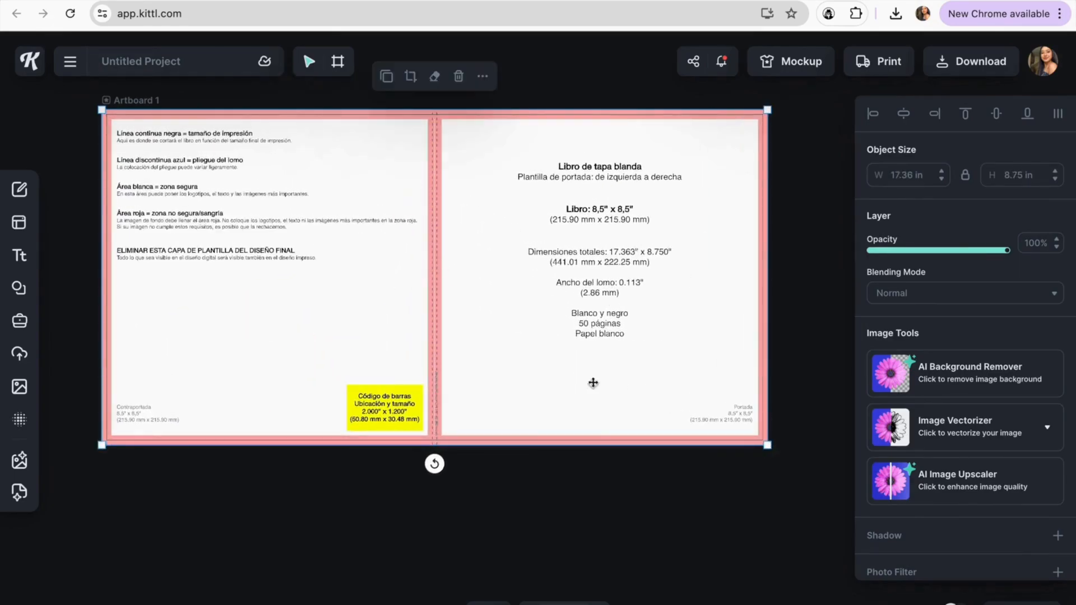
left_click(832, 247)
Lock the cover template image in place on the artboard.
left_click(620, 270)
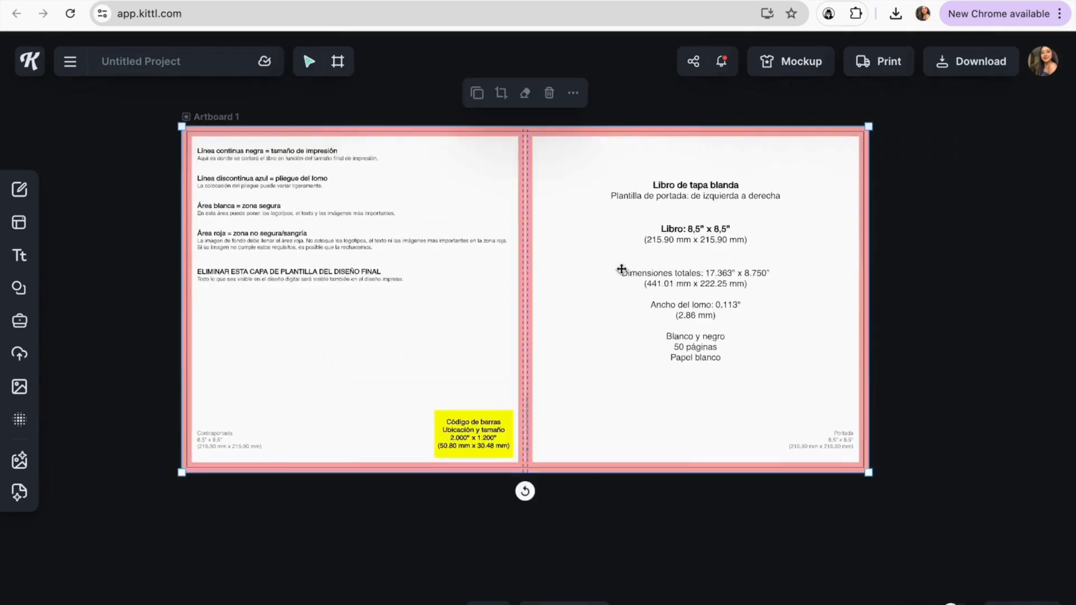
left_click(573, 94)
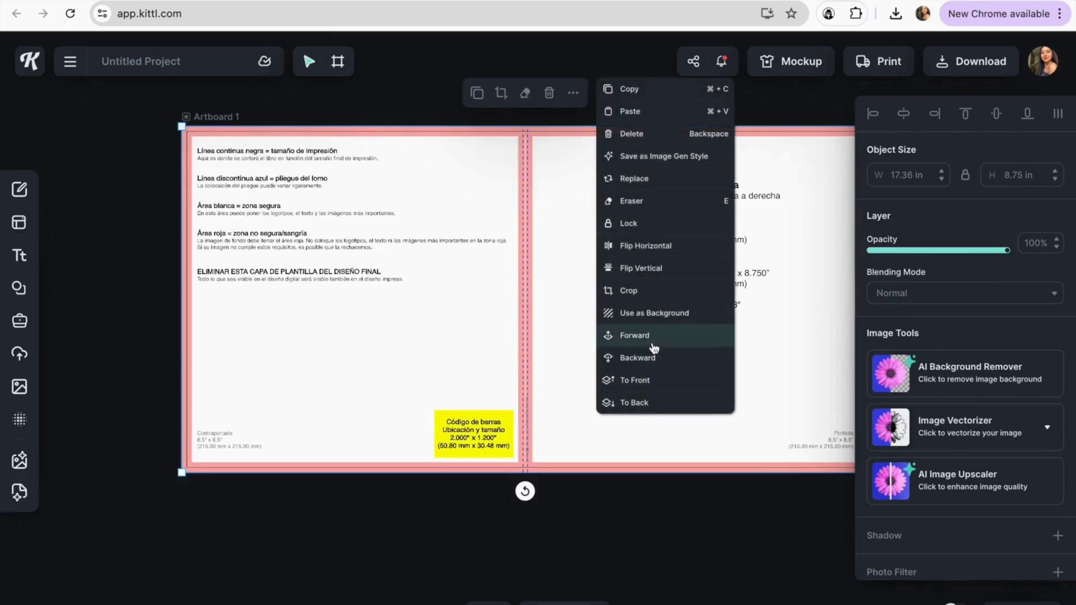
left_click(639, 223)
left_click(482, 189)
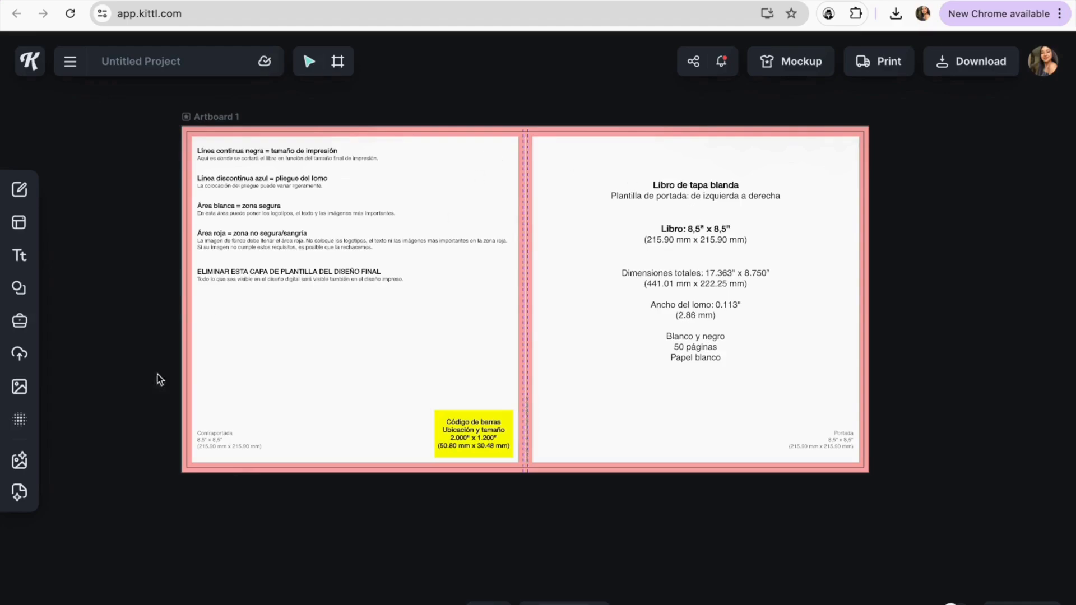
Add a basic square shape over the back cover and fill it with purple 9C17E4.
left_click(20, 287)
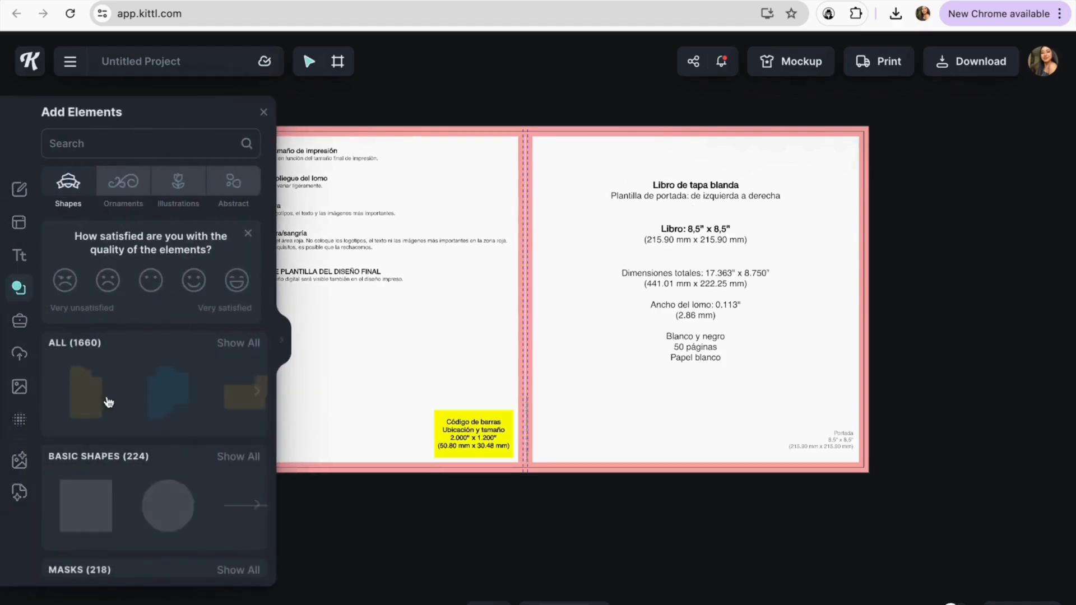
scroll(96, 393, "down", 1)
left_click(85, 387)
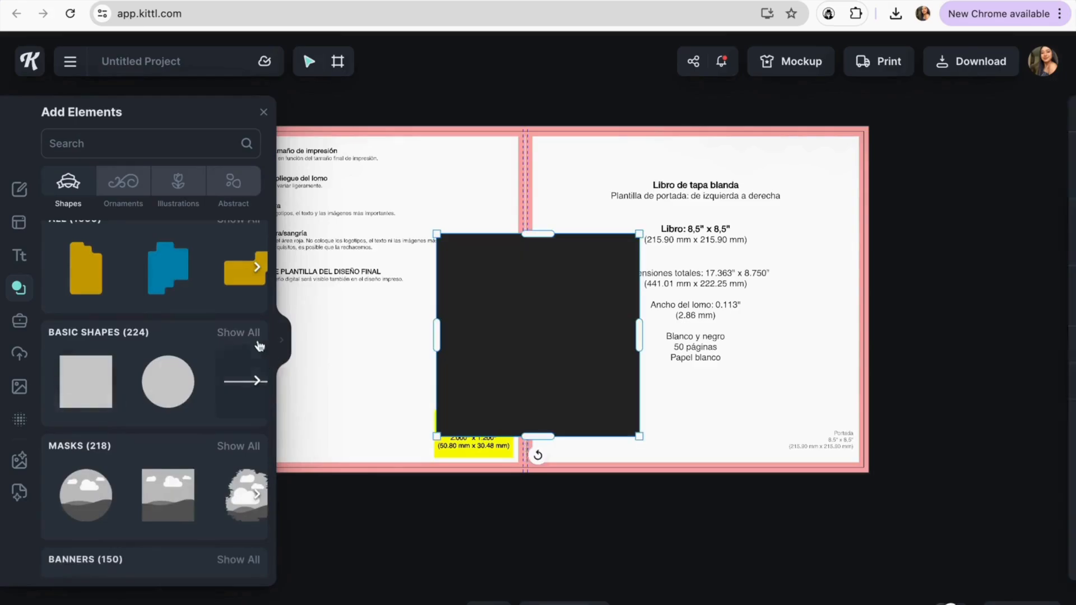
left_click_drag(514, 334, 248, 249)
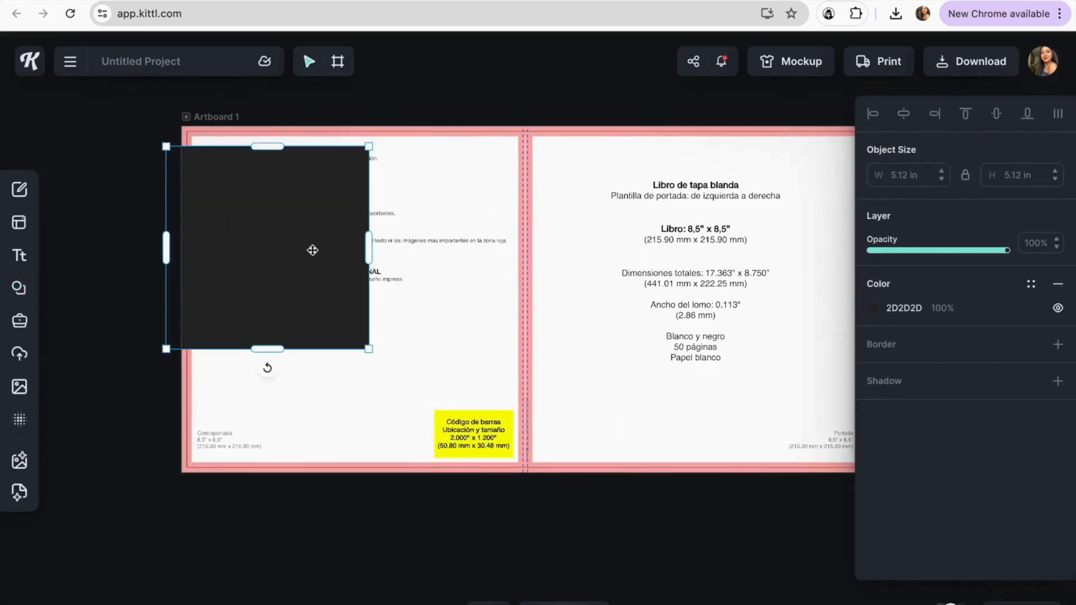
left_click(874, 308)
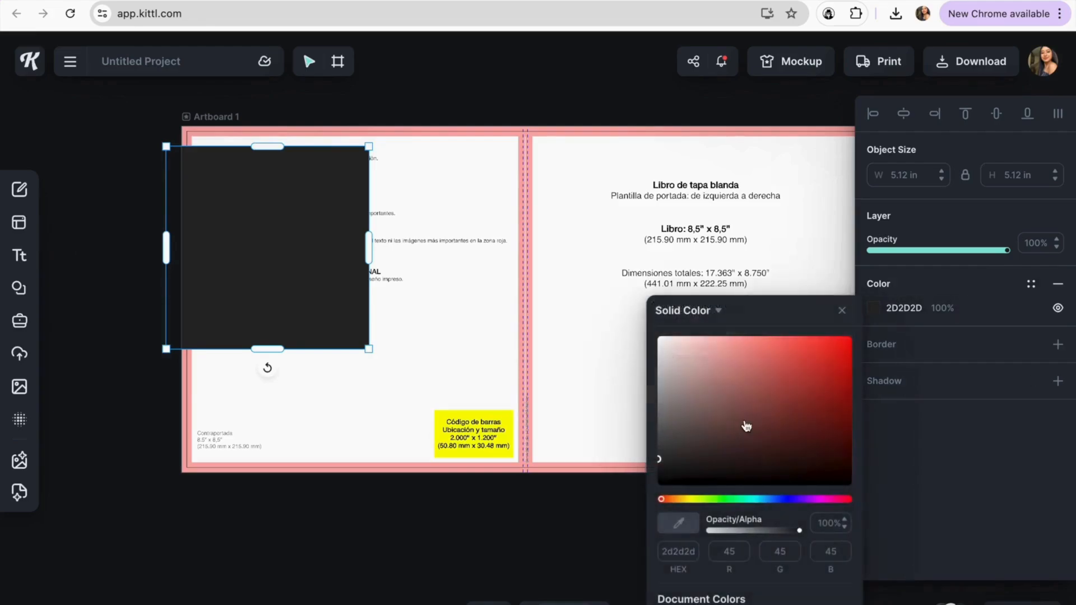
left_click_drag(663, 499, 757, 506)
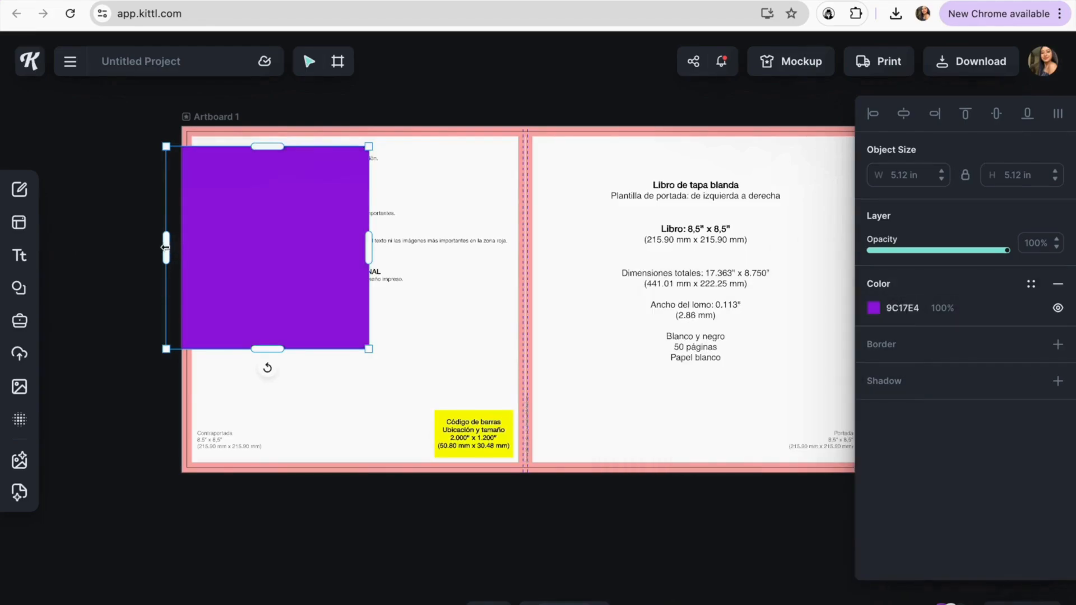
Reshape the purple square into a narrow strip at 53% opacity covering the red margin on the back cover's outer edge.
left_click_drag(166, 247, 179, 247)
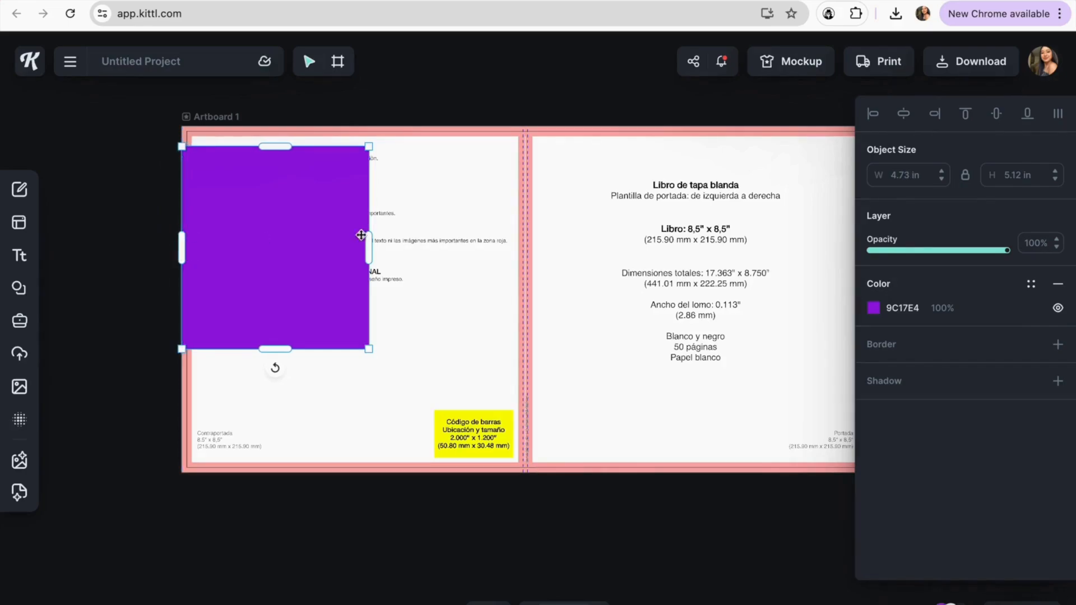
left_click_drag(361, 235, 210, 246)
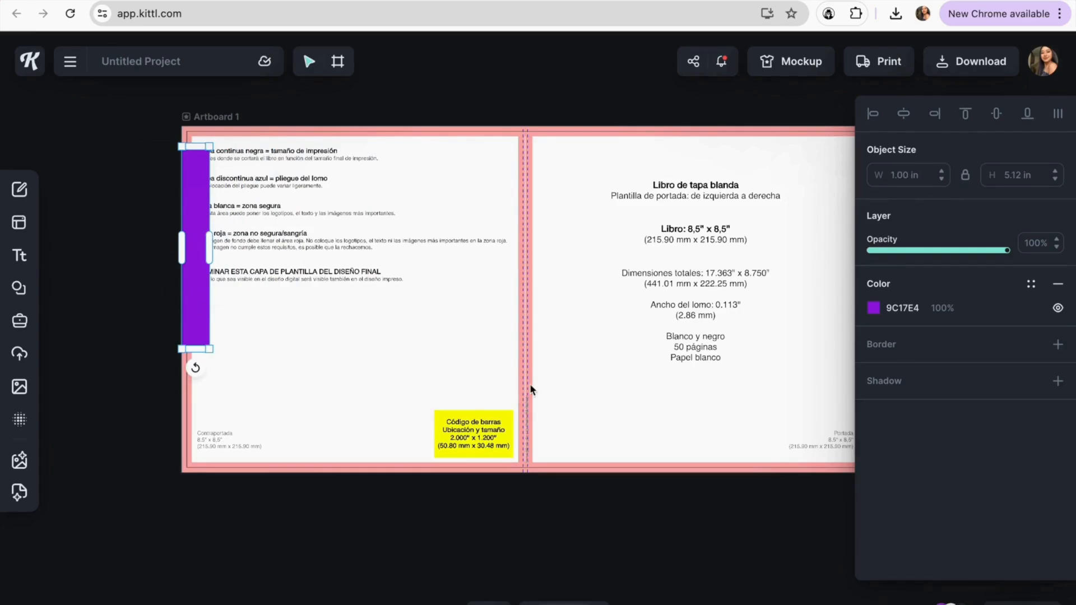
left_click_drag(1007, 250, 943, 252)
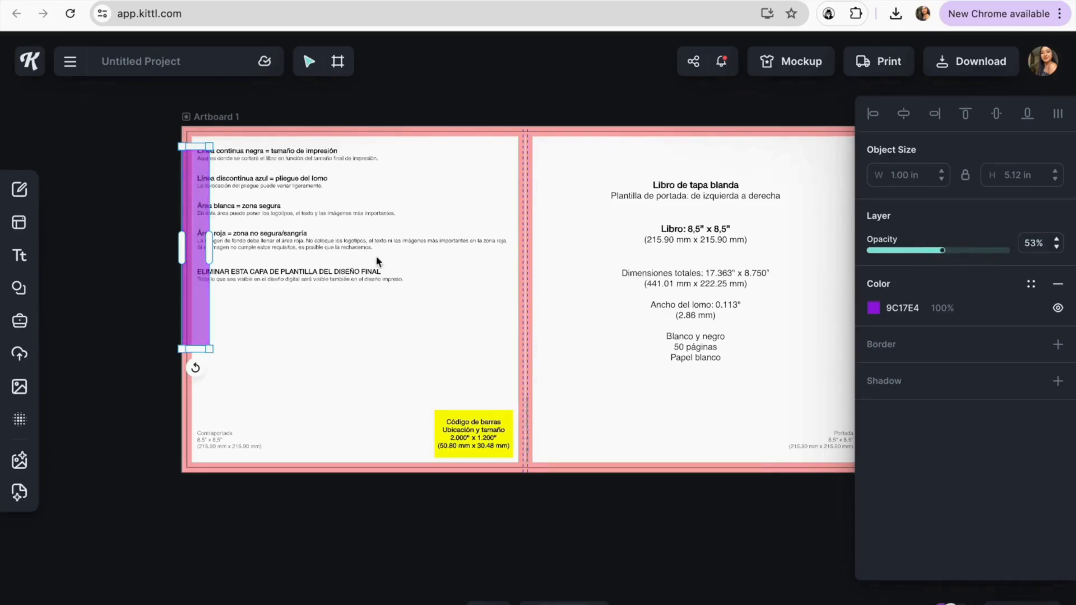
left_click_drag(210, 246, 202, 246)
scroll(202, 247, "up", 5)
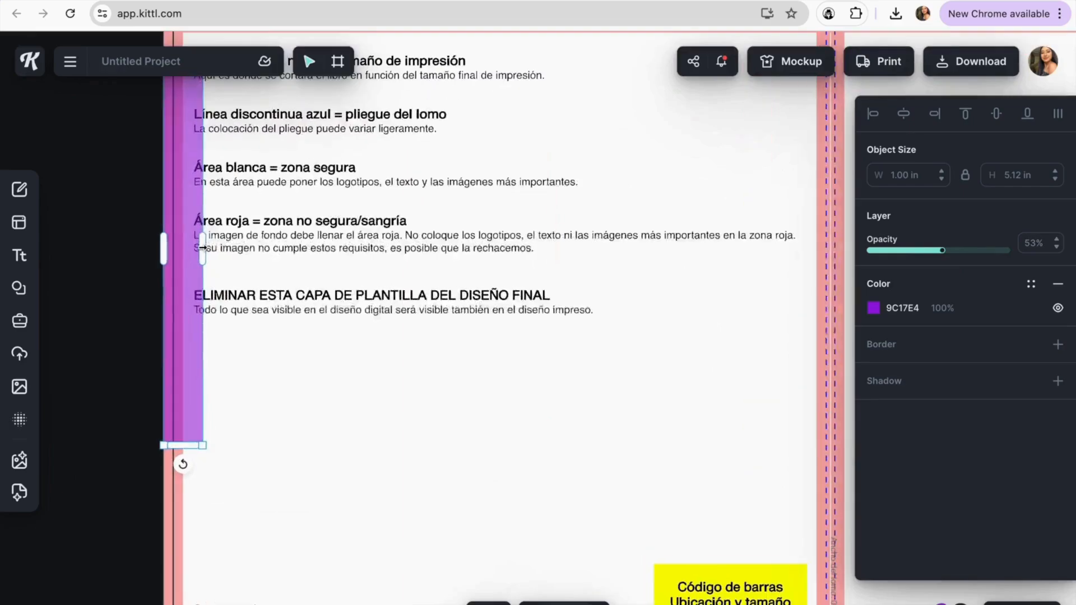
scroll(203, 248, "down", 10)
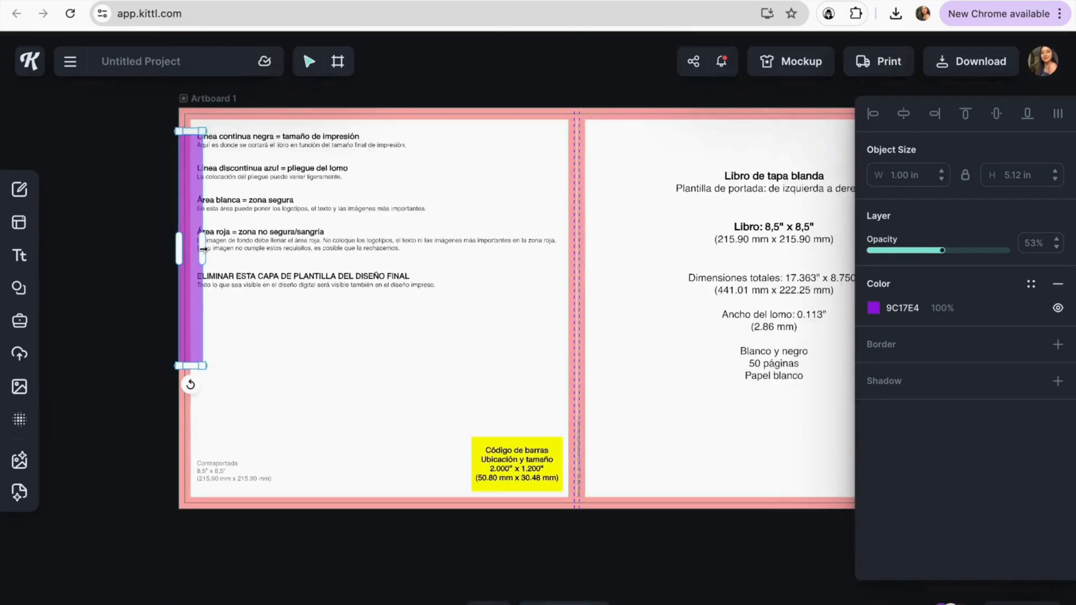
left_click_drag(193, 124, 193, 98)
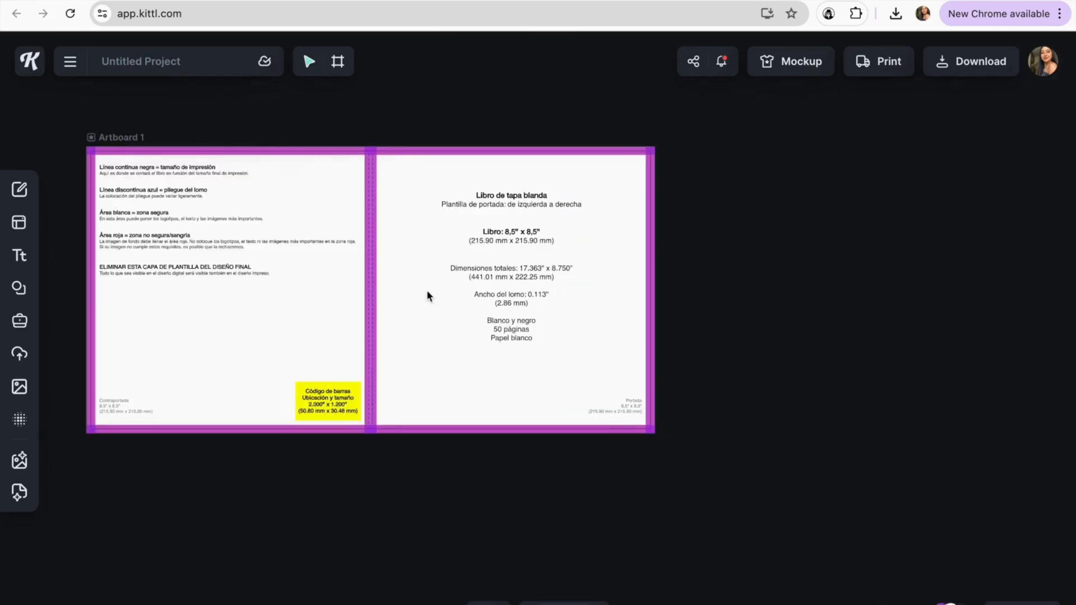
Unlock the cover template image and delete it from the artboard, keeping the purple margin strips.
scroll(427, 294, "left", 5)
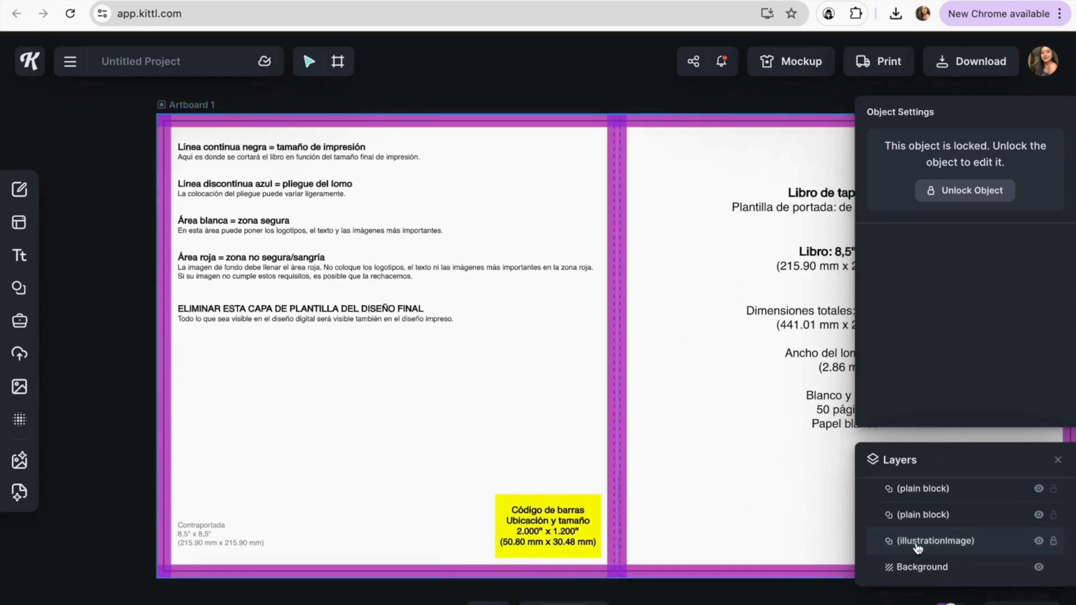
left_click(951, 197)
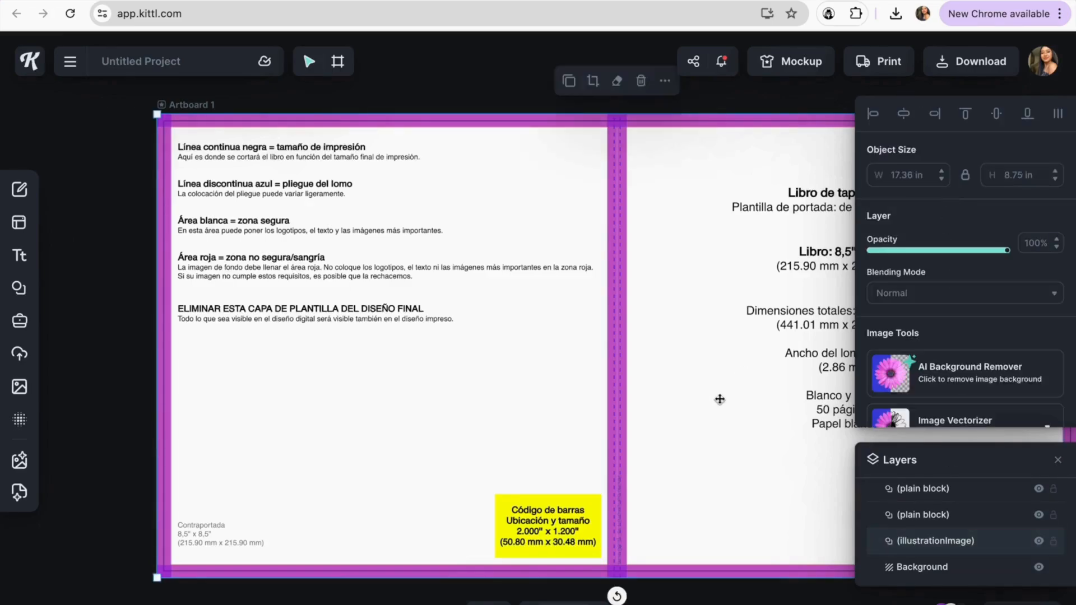
key("Delete")
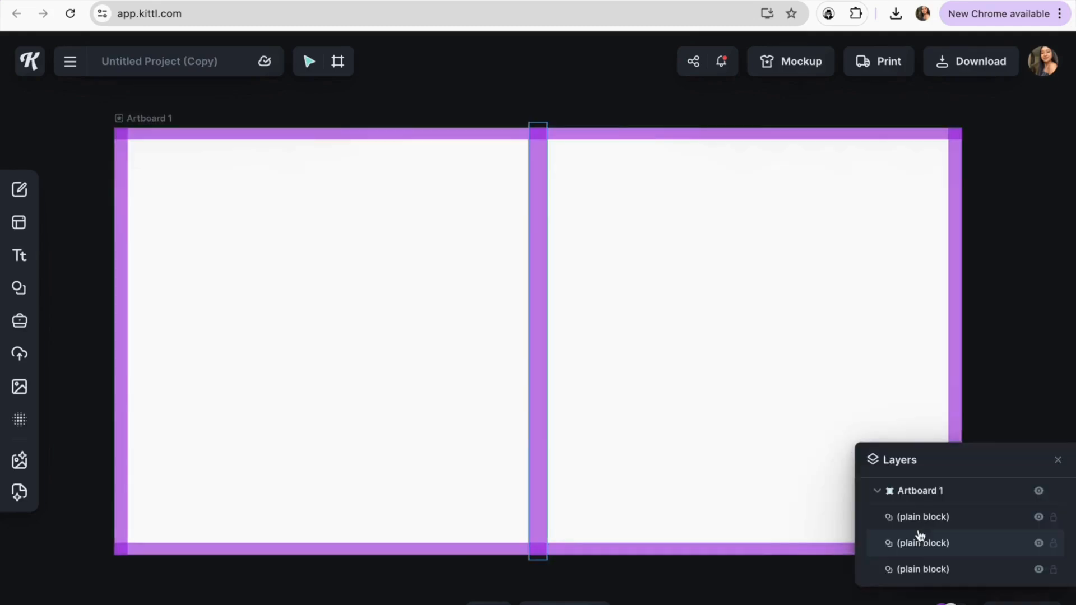
Set the artboard background to light lavender C8BDFA.
scroll(918, 538, "down", 3)
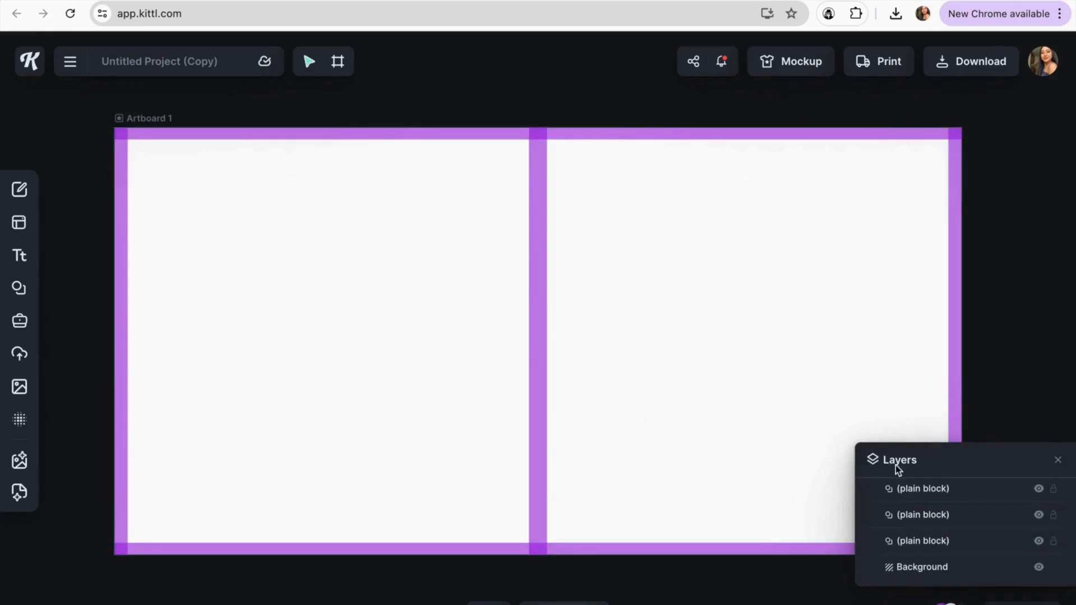
left_click(916, 568)
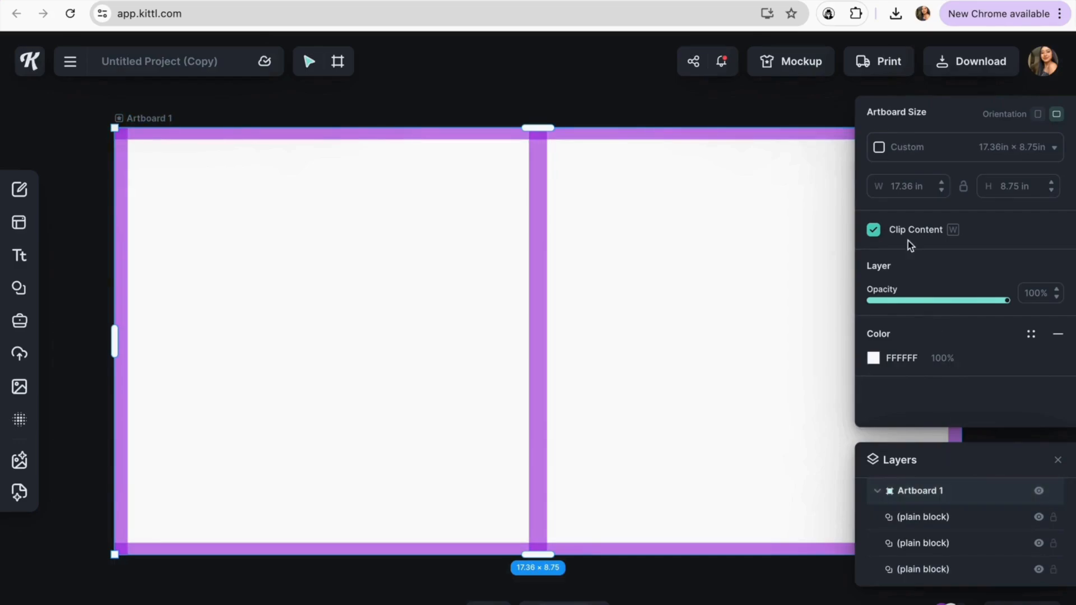
left_click(873, 357)
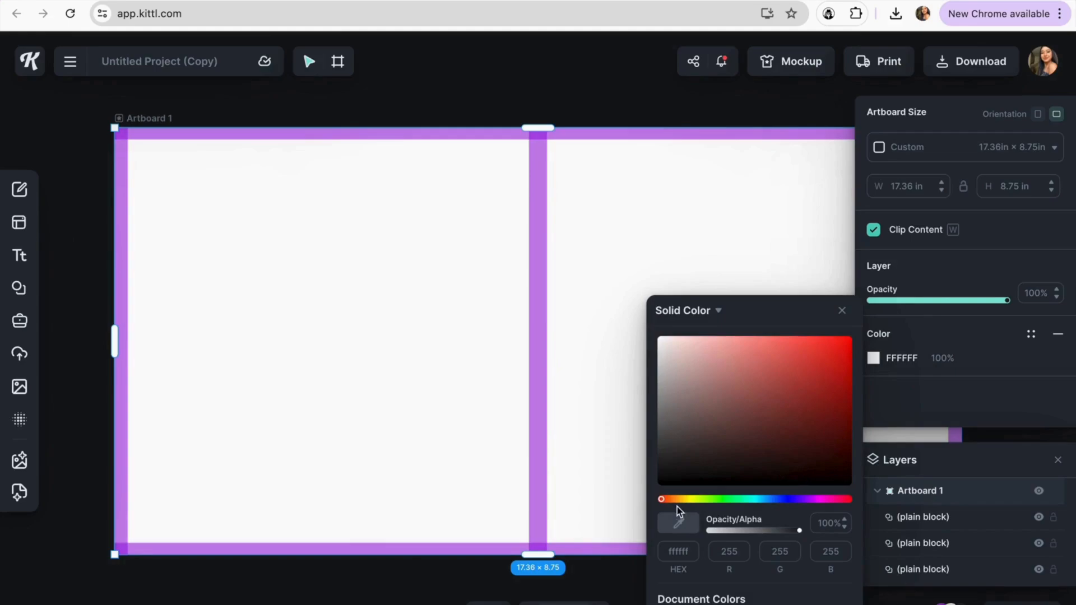
left_click_drag(663, 500, 791, 499)
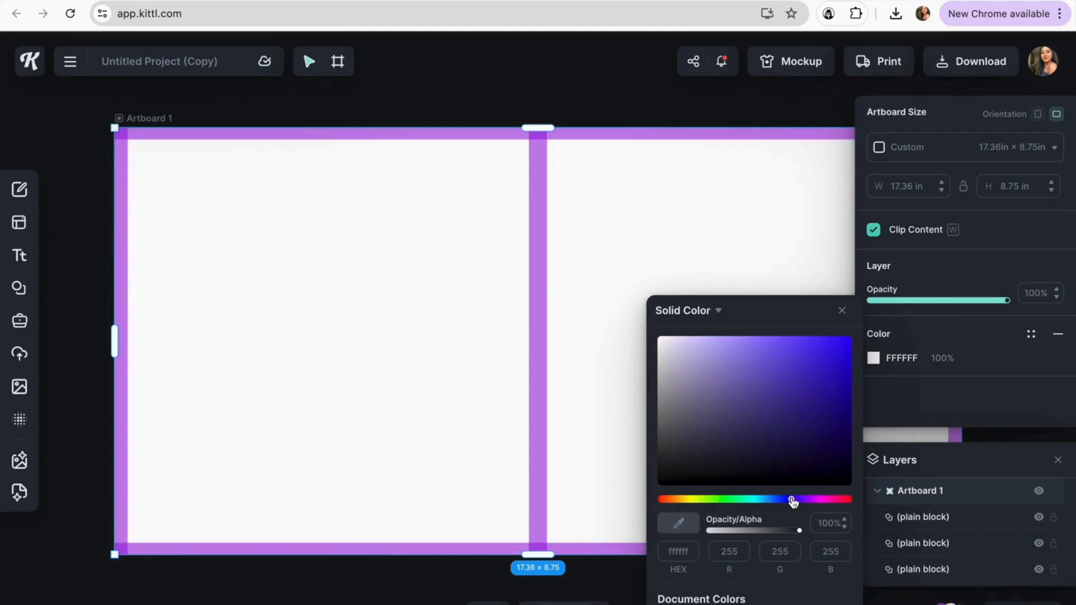
left_click(730, 374)
left_click_drag(730, 371, 705, 340)
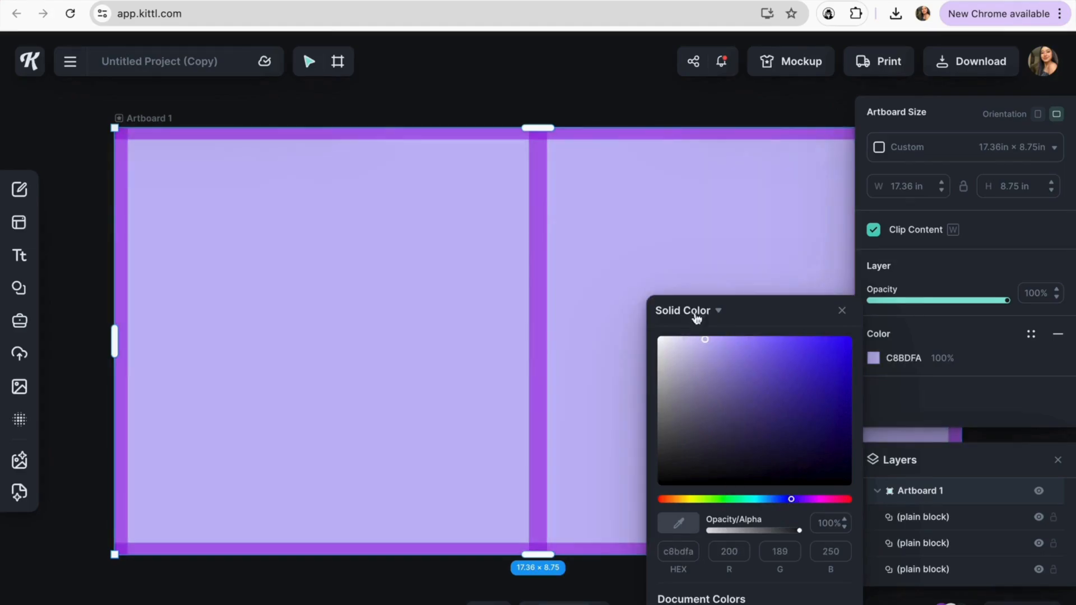
left_click(605, 77)
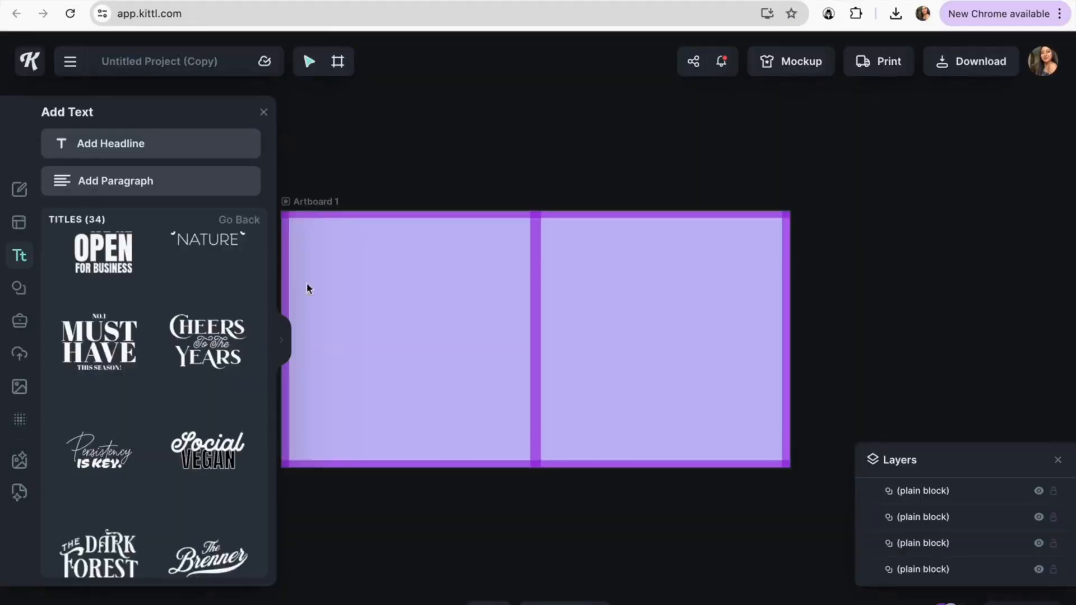
Add a headline on the front cover and set its typeface to Titan One.
left_click(151, 147)
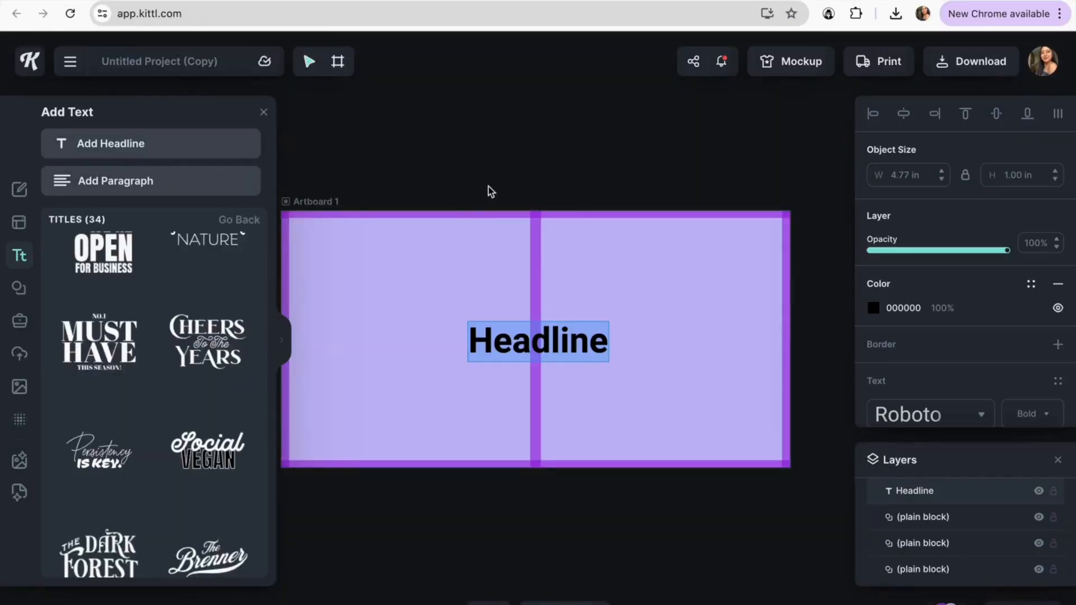
left_click_drag(584, 335, 695, 293)
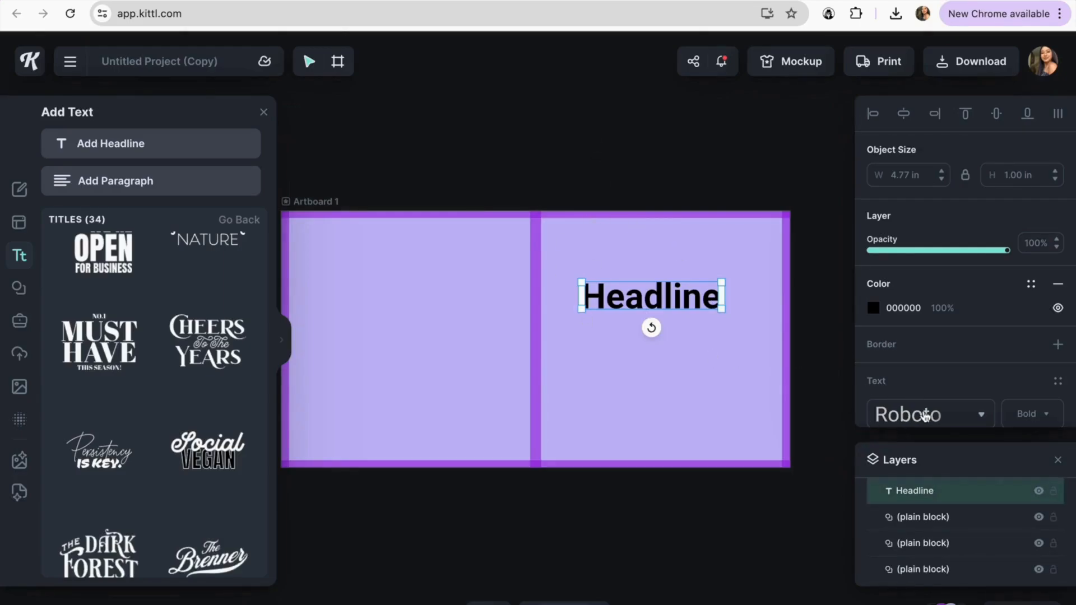
left_click(926, 416)
left_click(737, 182)
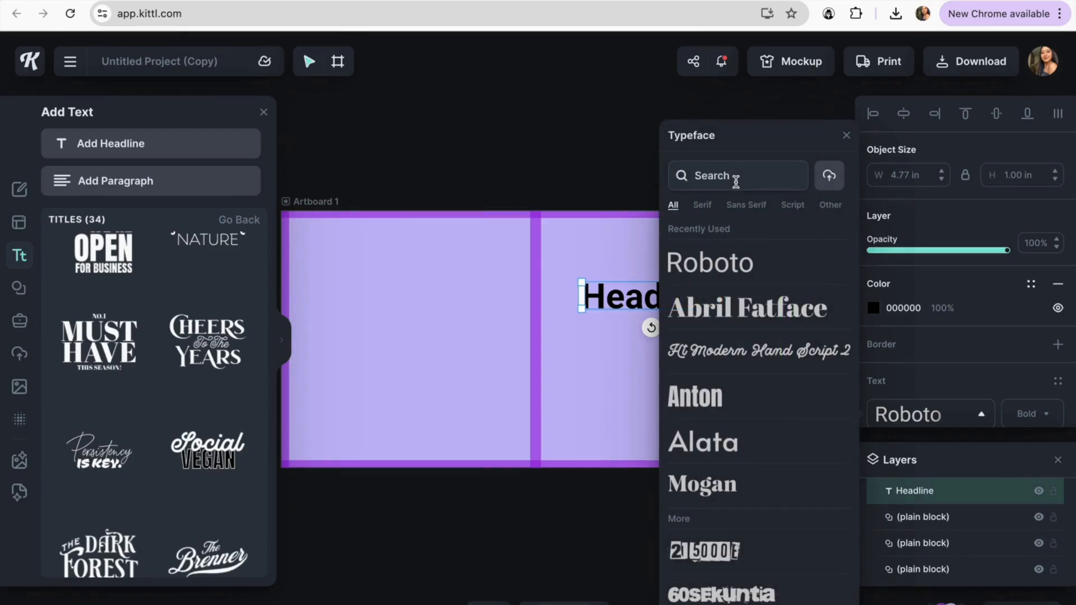
type("TIT")
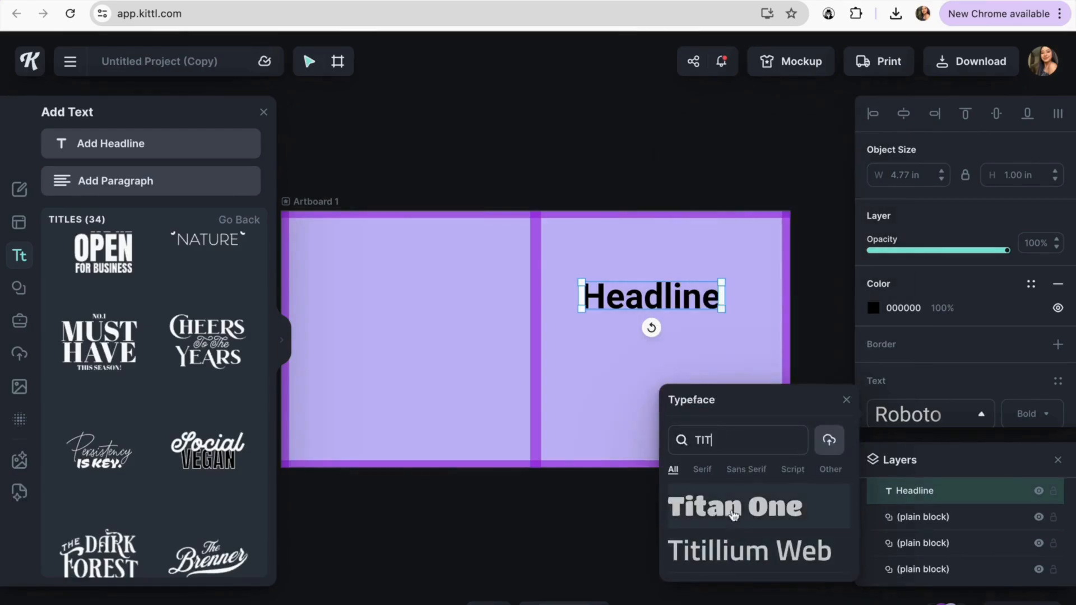
left_click(735, 508)
Change the headline text to COLORING and widen its box so the word fits on one line across the front cover.
left_click(725, 323)
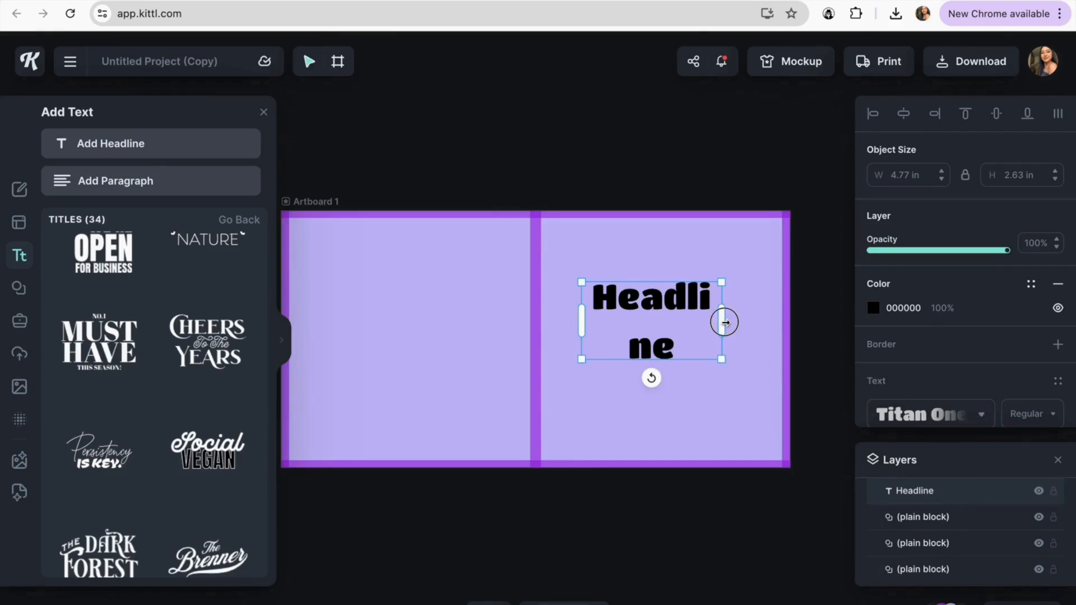
left_click_drag(723, 320, 757, 321)
left_click_drag(581, 280, 534, 272)
left_click_drag(650, 292, 666, 304)
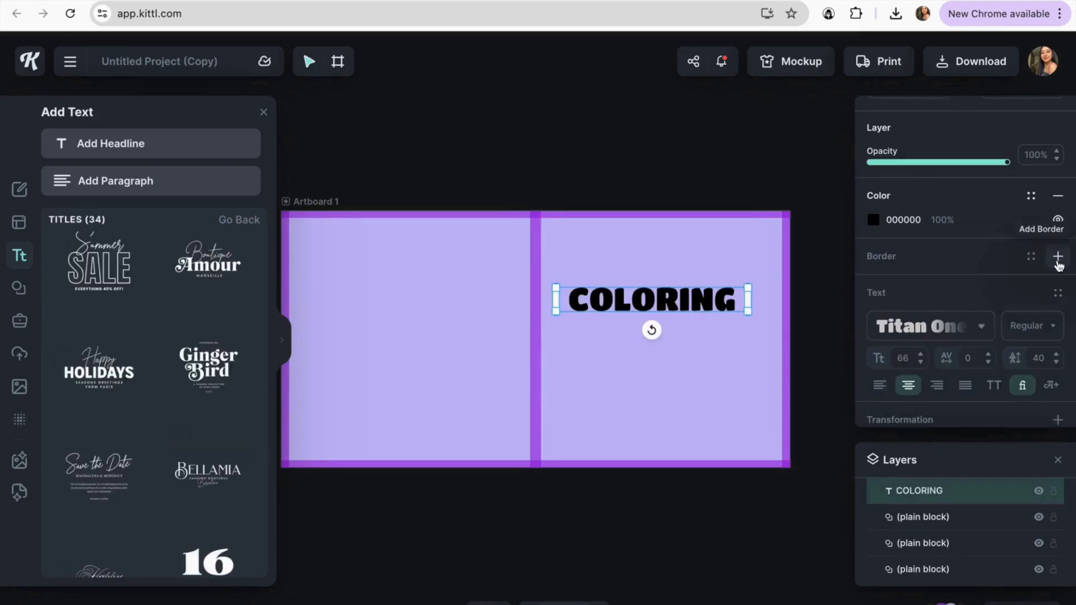
Give the COLORING title a black 000000 border with a weight of 5.00 and an off-white F7F7F7 fill.
left_click(1058, 257)
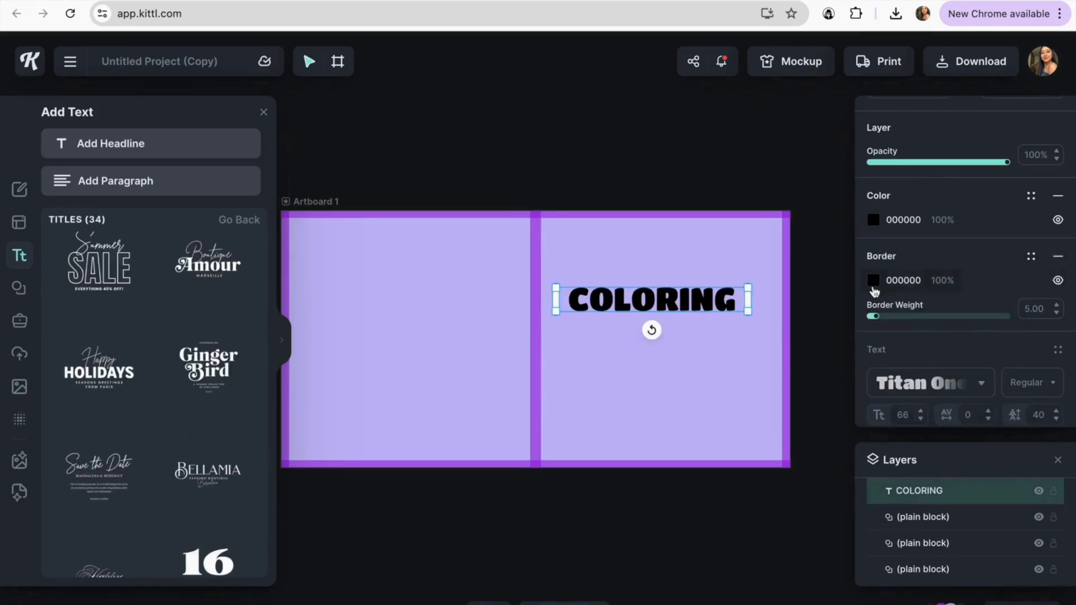
left_click(872, 284)
left_click(875, 310)
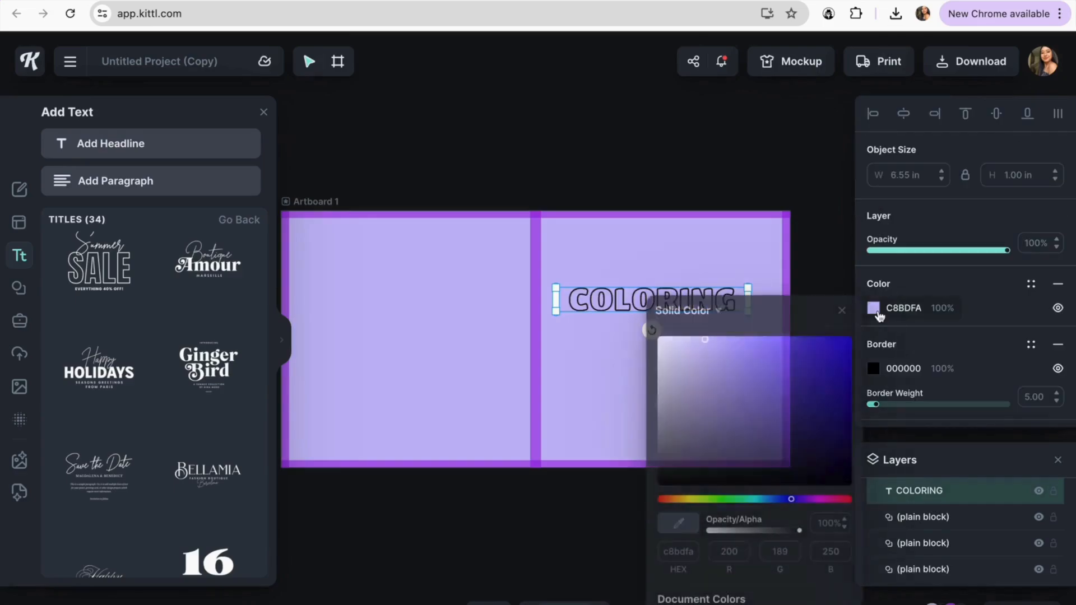
left_click_drag(708, 348, 650, 343)
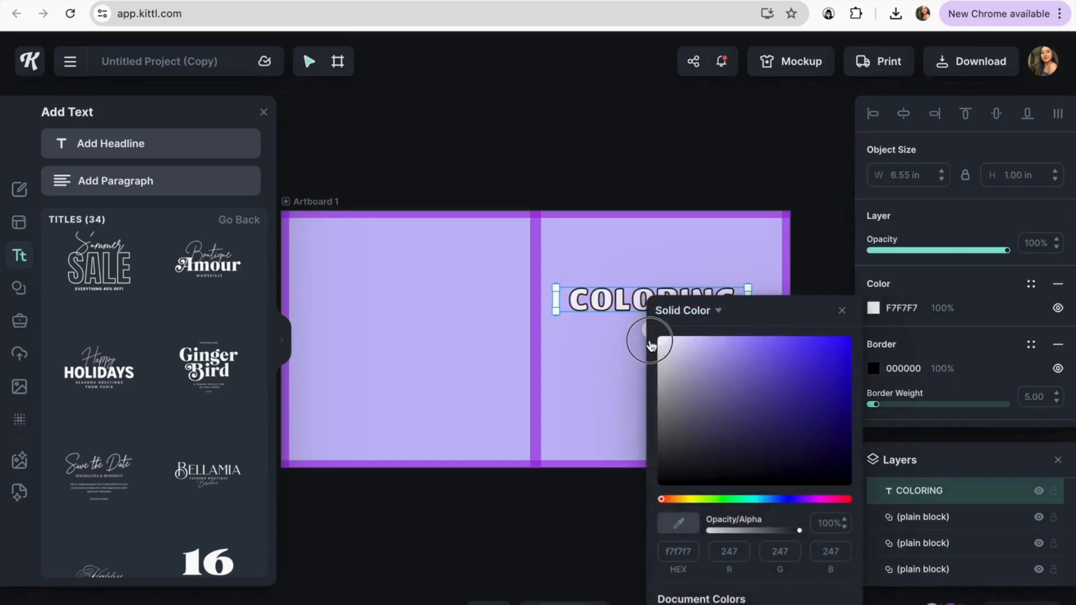
Enlarge the COLORING title to about 7.24 in wide so it spans most of the front cover.
left_click(710, 171)
left_click(719, 301)
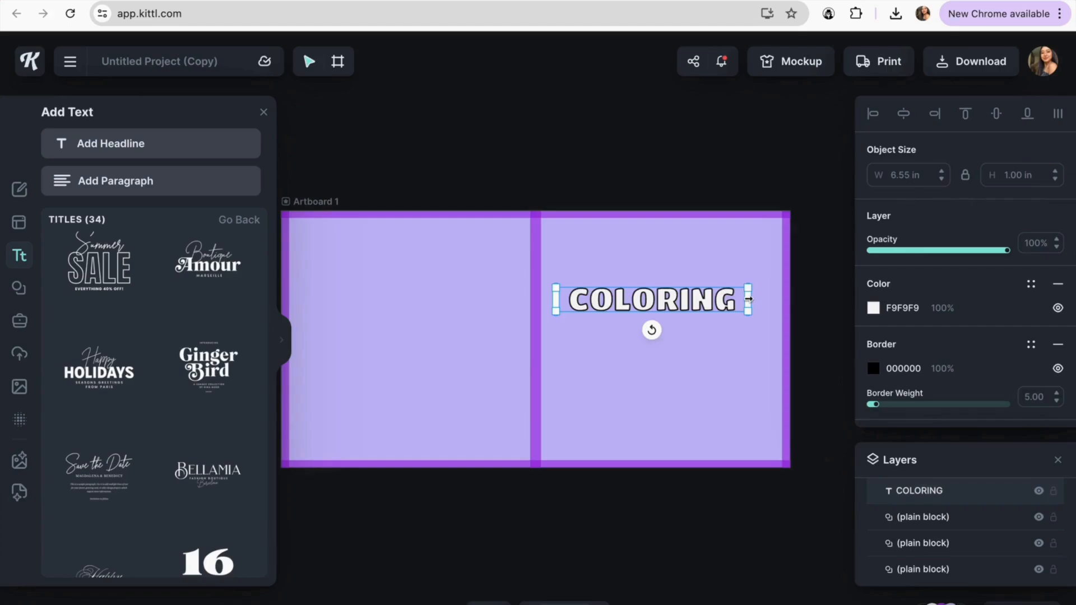
left_click_drag(729, 298, 803, 231)
left_click(693, 303)
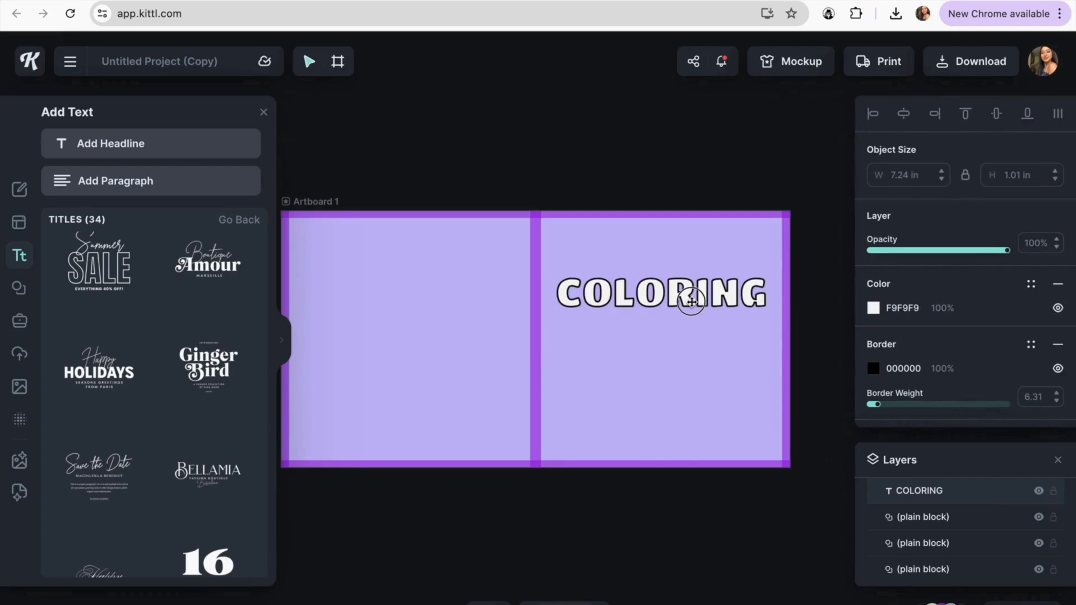
left_click(732, 156)
left_click(680, 296)
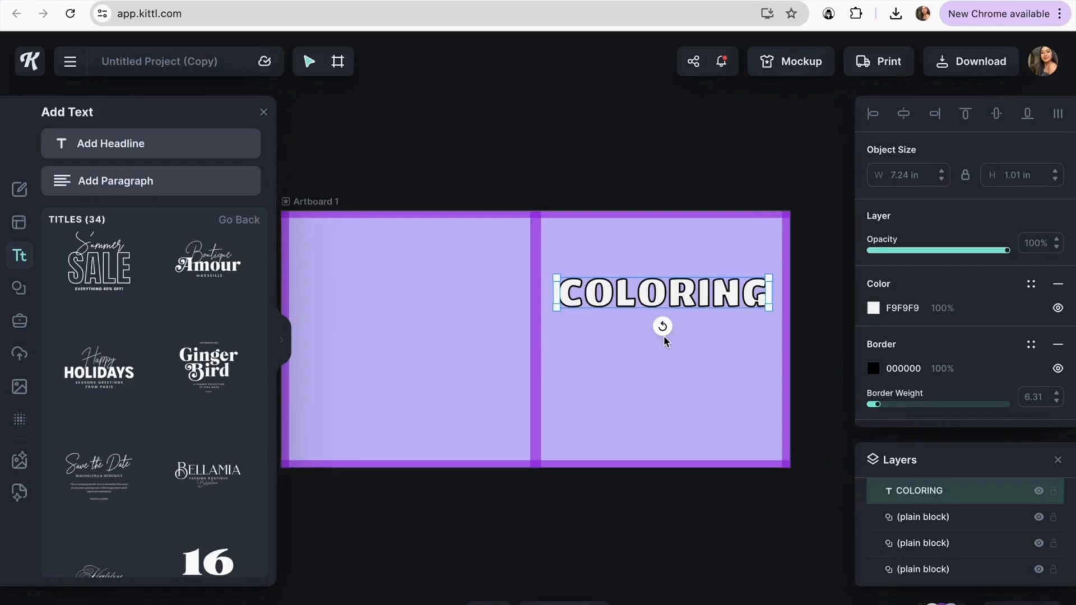
Duplicate the COLORING title and place the copy directly below the original on the front cover.
left_click(639, 206)
left_click(639, 305)
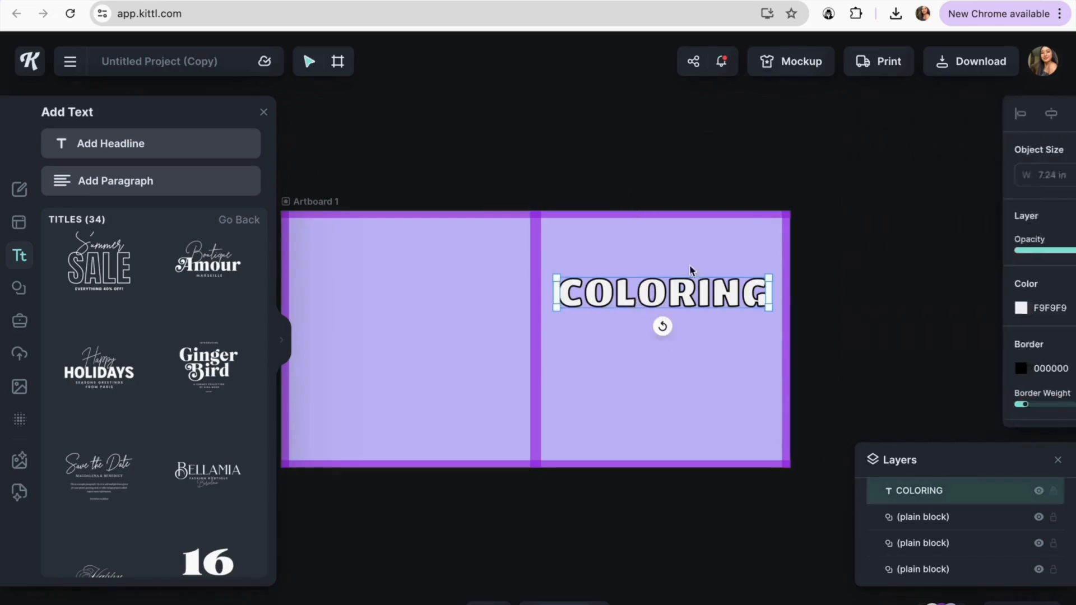
key("ctrl+v")
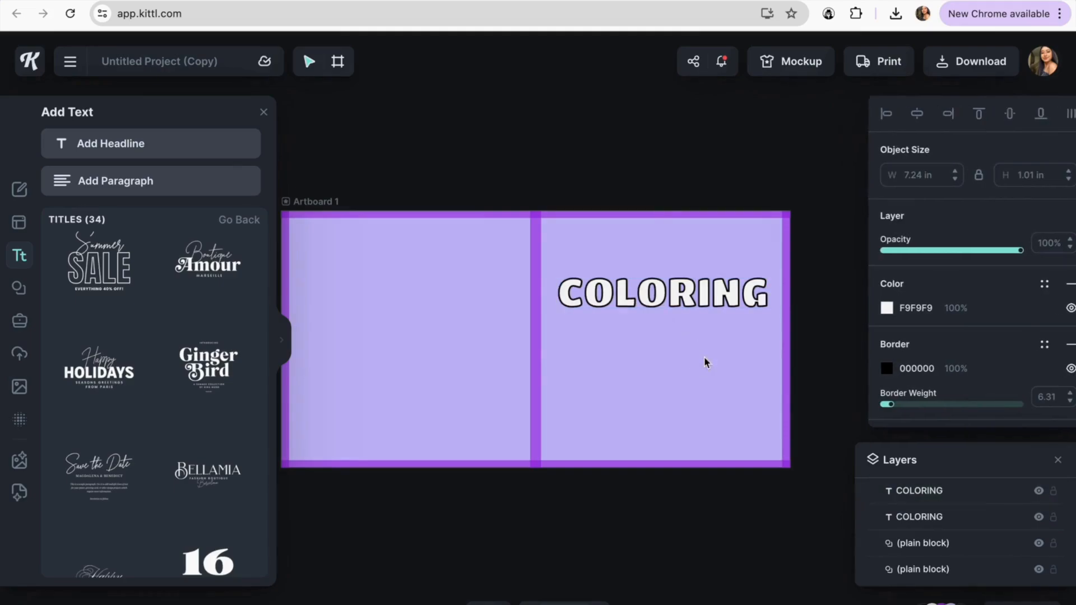
left_click_drag(676, 290, 678, 324)
Replace the text of the lower COLORING copy with BOOK.
double_click(678, 324)
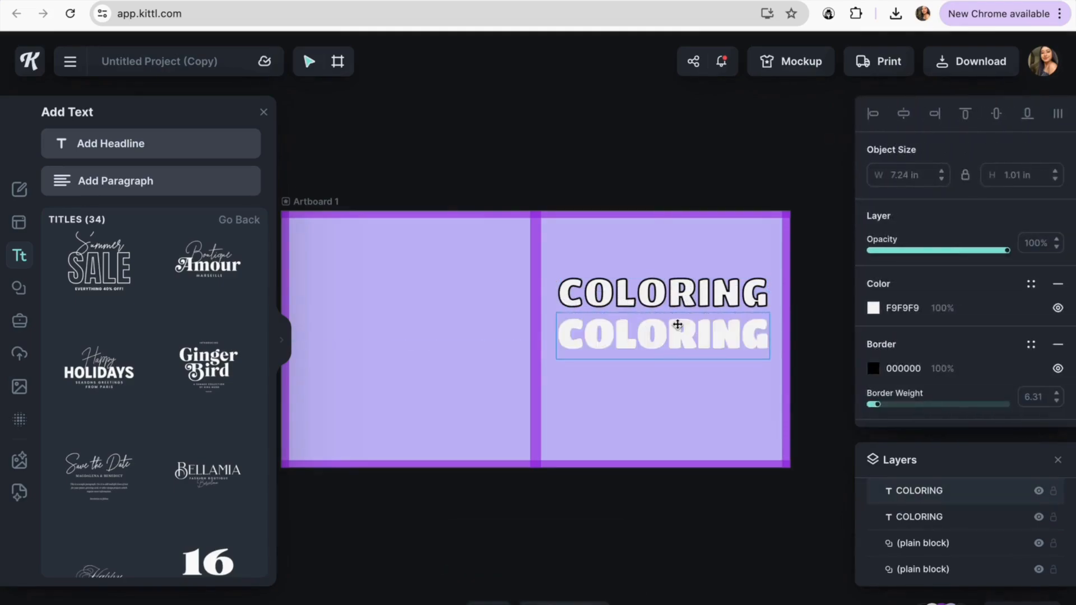
key("BackSpace")
key("BackSpace")
key("BackSpace")
key("BackSpace")
key("BackSpace")
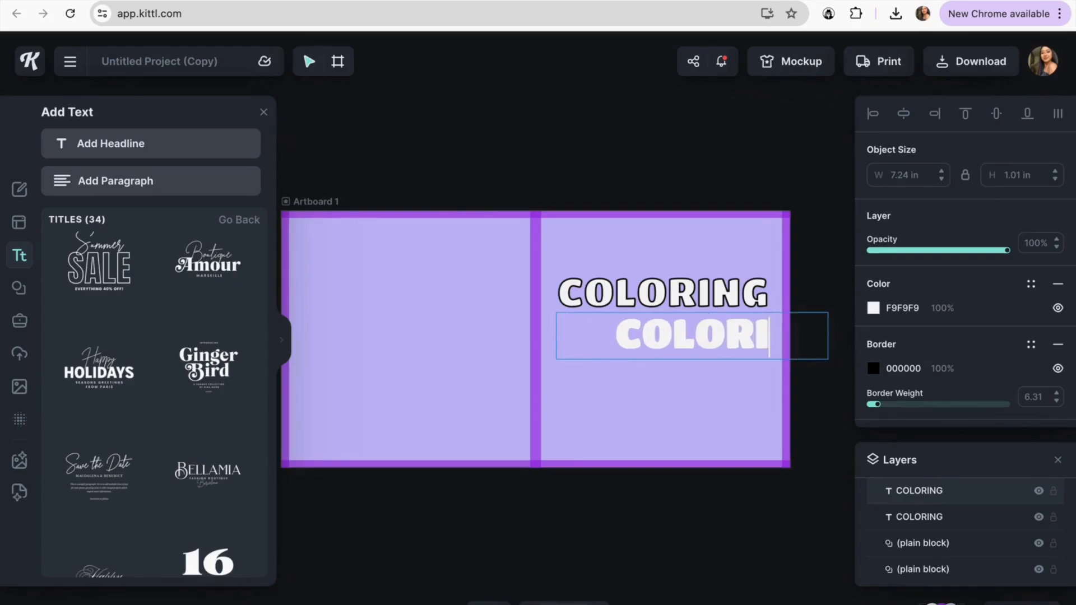
key("BackSpace")
key("BackSpace")
key("BackSpace")
type("BOOK")
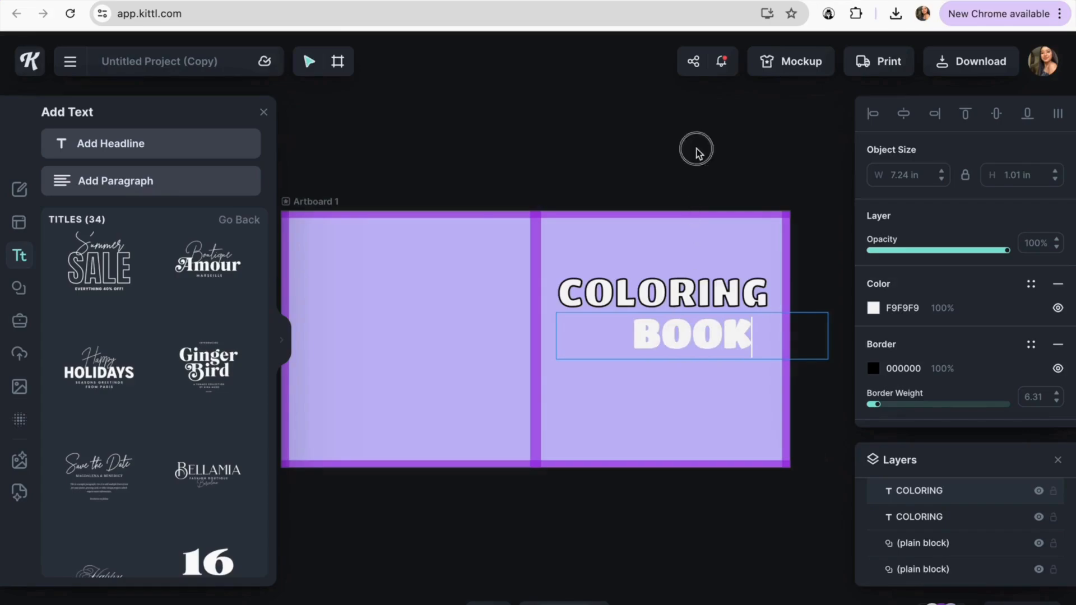
key("Escape")
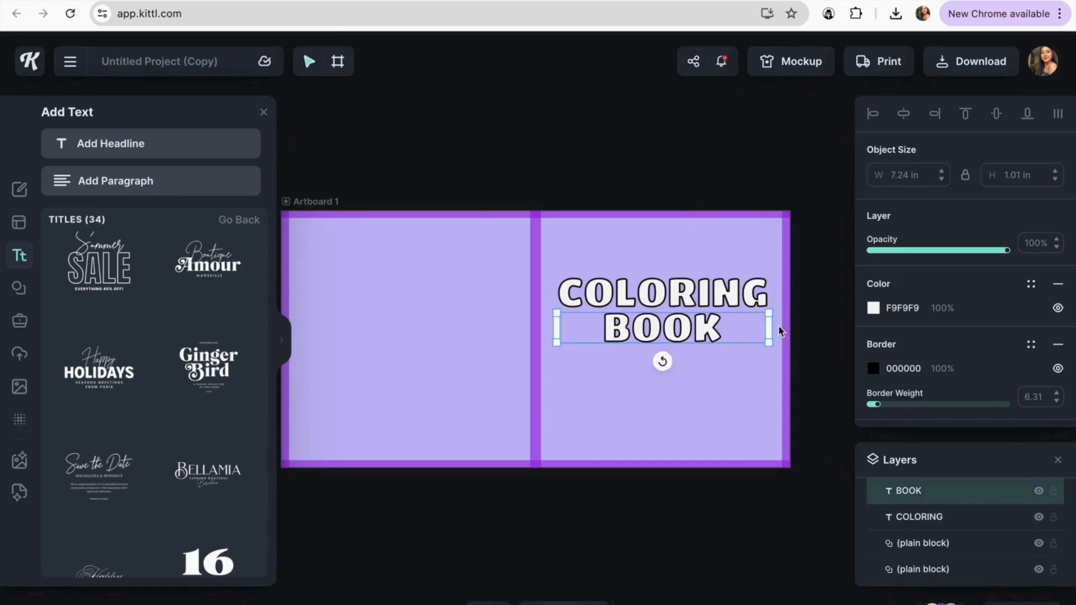
Enlarge the BOOK line to nearly the width of COLORING and position it just beneath that word.
left_click_drag(769, 327, 752, 374)
left_click(759, 216)
left_click_drag(685, 338, 686, 342)
left_click(694, 202)
Make another copy of the COLORING title and place it below the word BOOK.
left_click(697, 289)
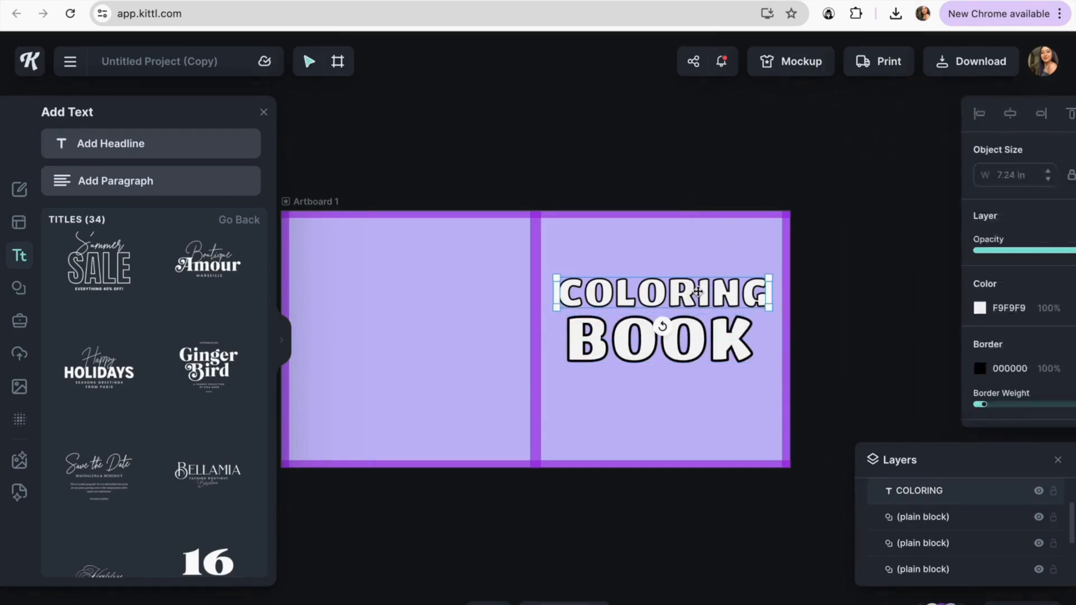
key("ctrl+c")
key("ctrl+v")
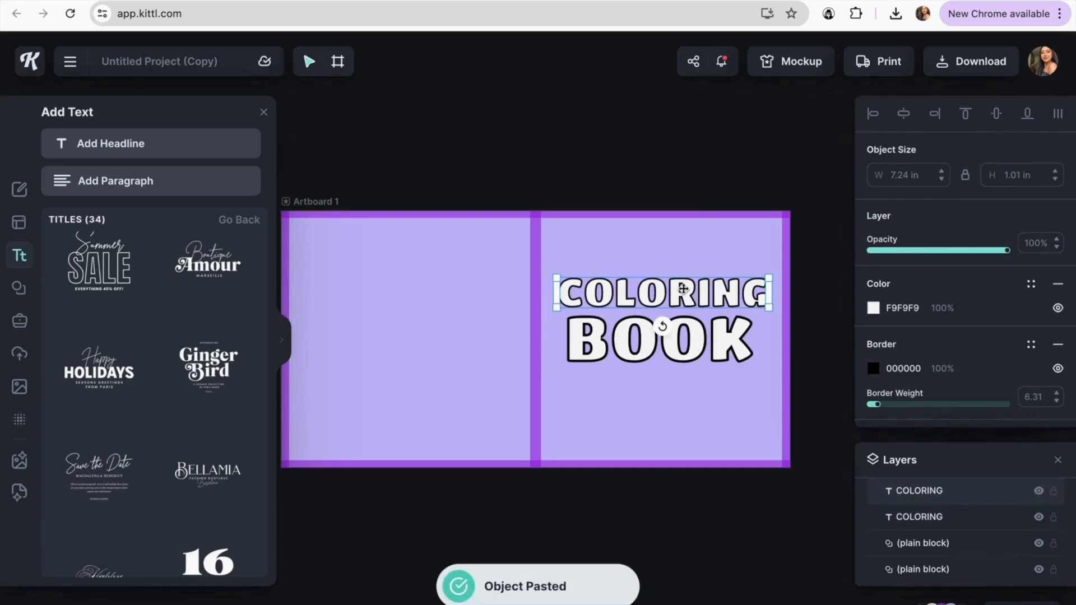
left_click_drag(685, 291, 680, 382)
Change the lowest copy's text to "bold and easy" and fit it on one line about 6.92 in wide beneath BOOK.
double_click(680, 381)
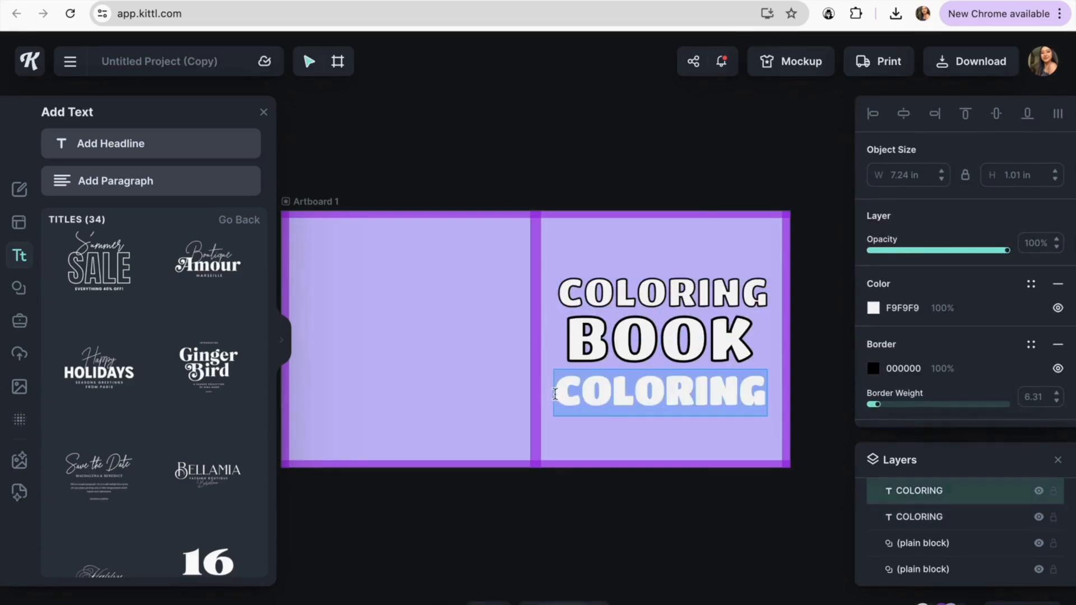
key("BackSpace")
key("ctrl+v")
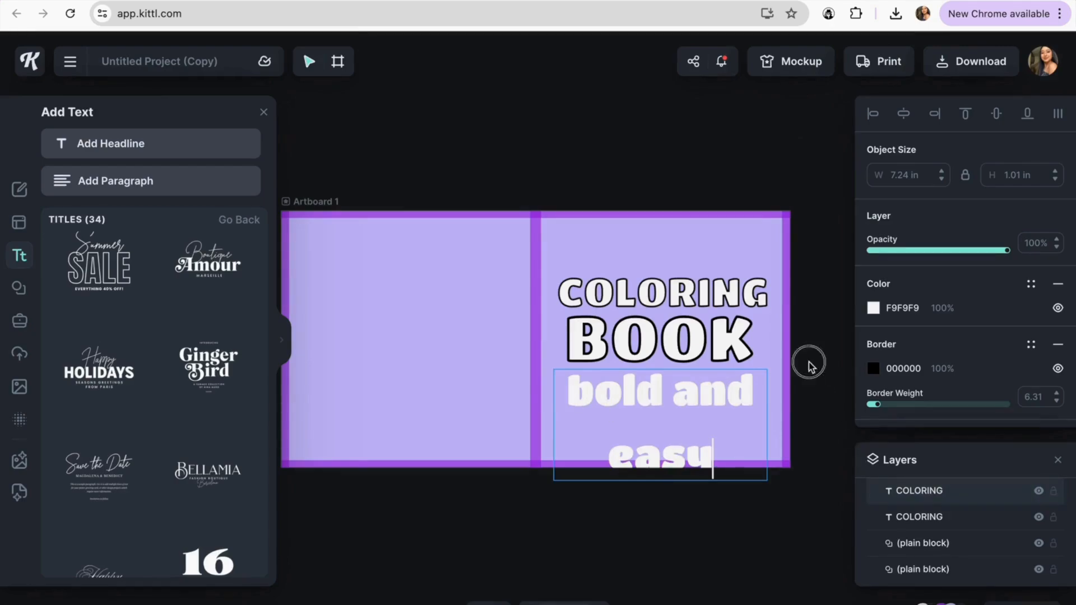
key("Escape")
left_click_drag(767, 479, 684, 429)
left_click_drag(684, 392, 757, 390)
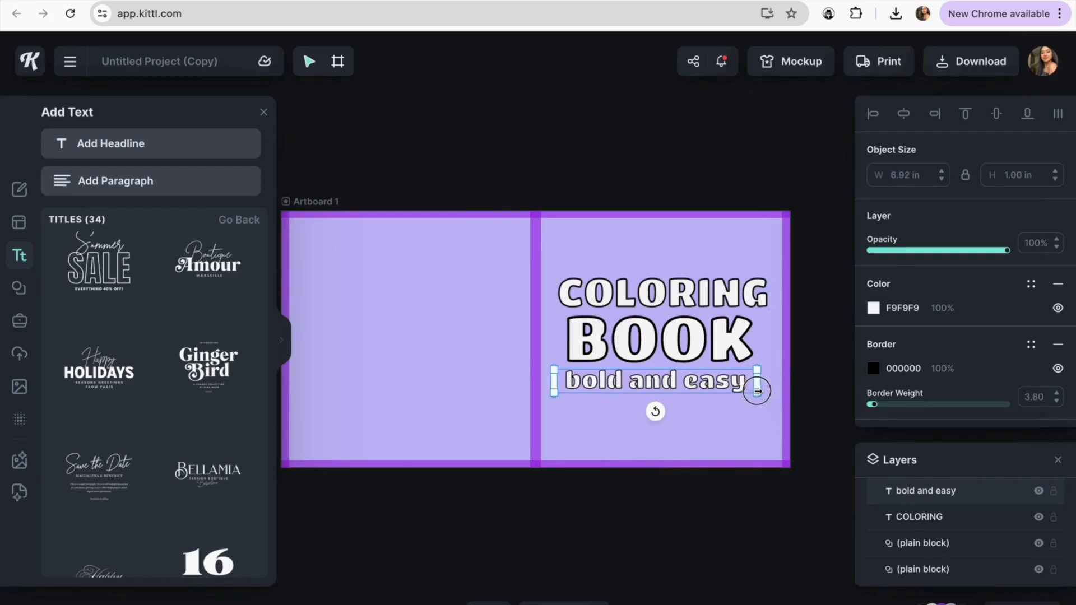
left_click(738, 199)
left_click(680, 382)
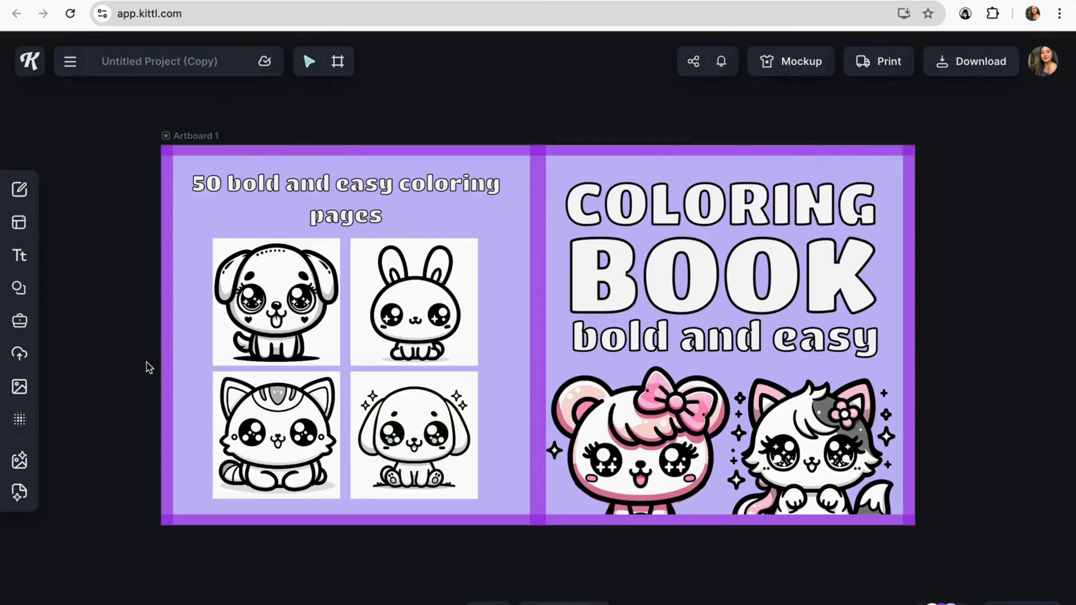
Export the finished full book cover as a PDF.
left_click(971, 69)
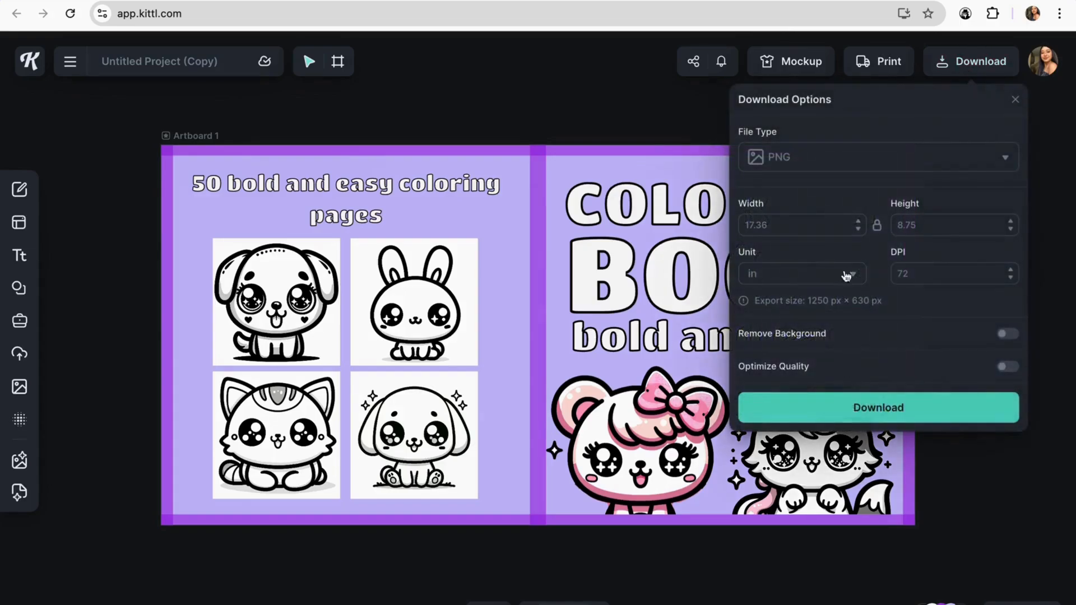
left_click(821, 169)
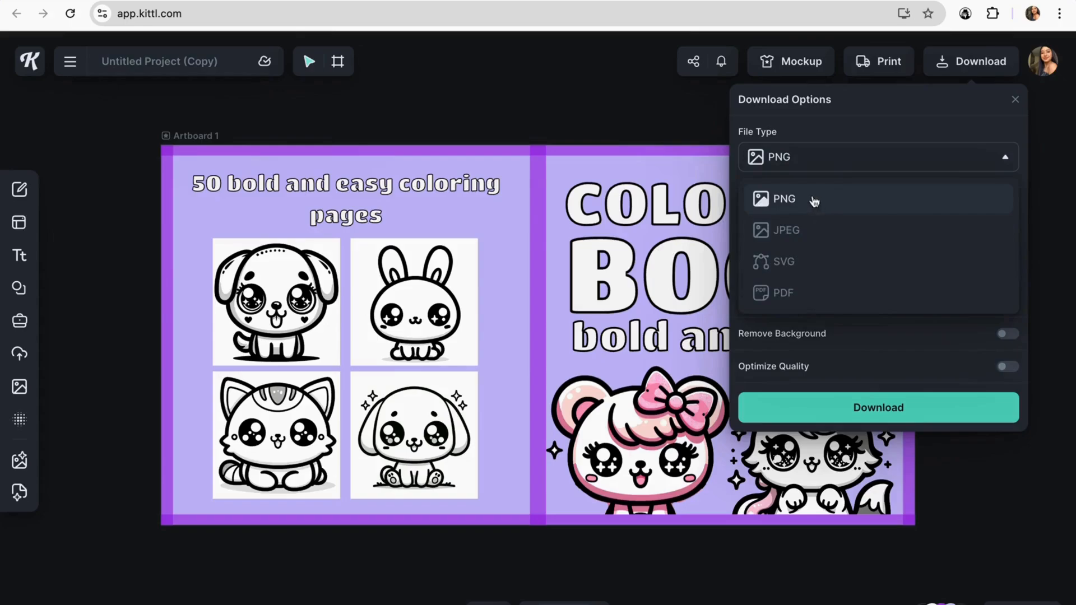
left_click(796, 294)
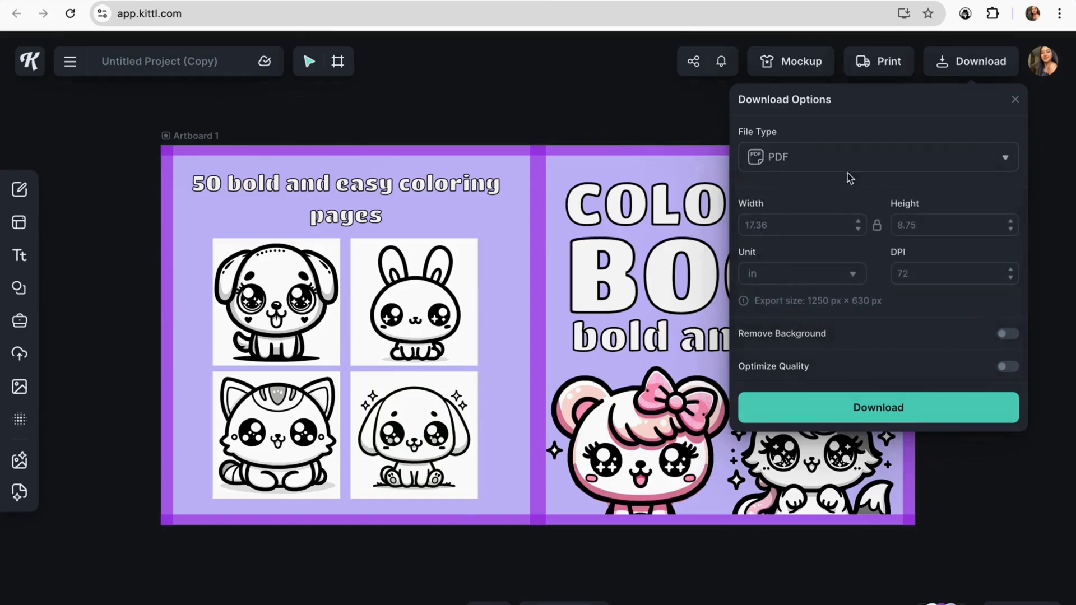
left_click(838, 406)
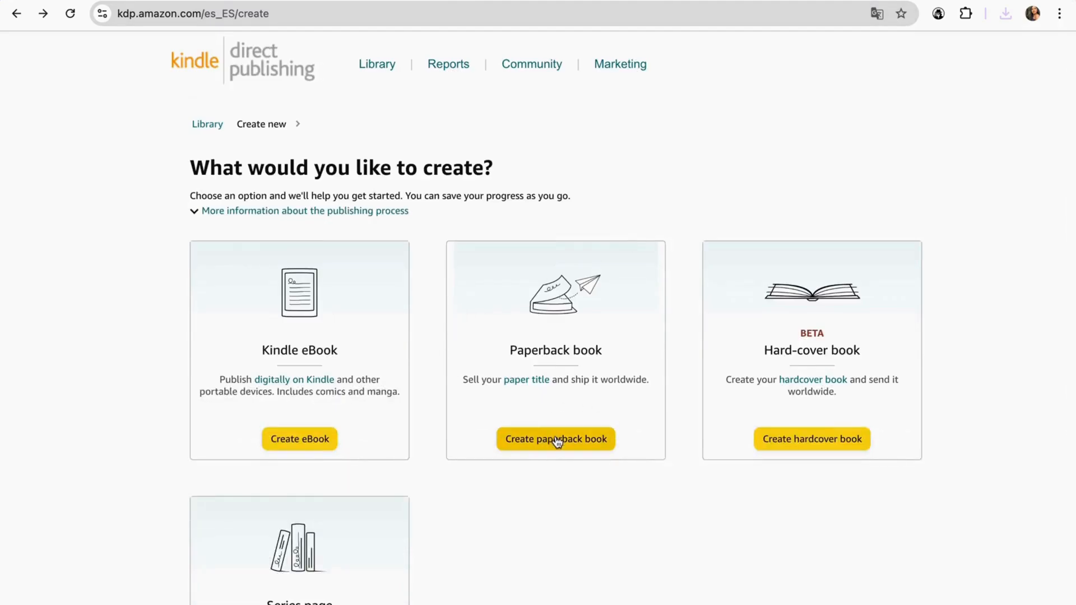
Switch to Kindle Direct Publishing, start a new paperback book and set its primary language to Inglés.
left_click(556, 440)
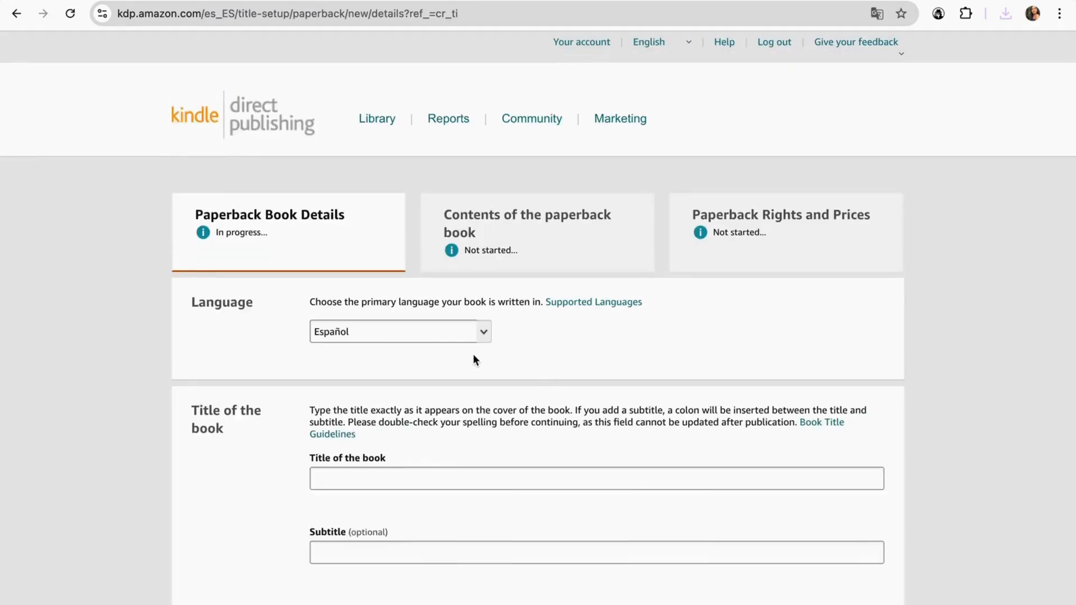
left_click(473, 334)
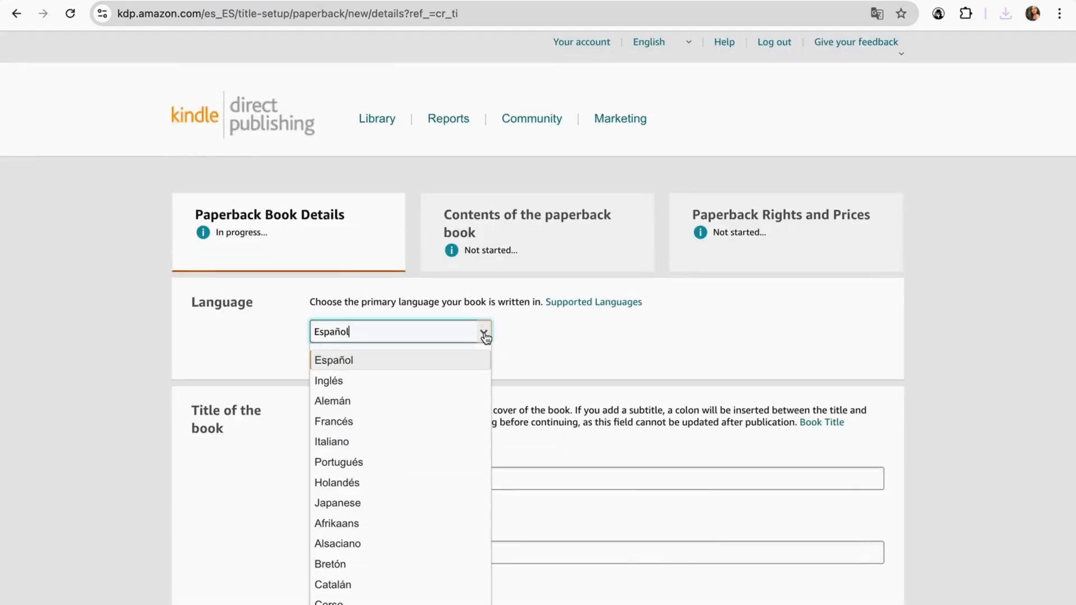
left_click(374, 387)
Enter the book title "Stress relief coloring book for adults and kids, bold and easy".
scroll(391, 409, "down", 2)
left_click(392, 406)
key("super+v")
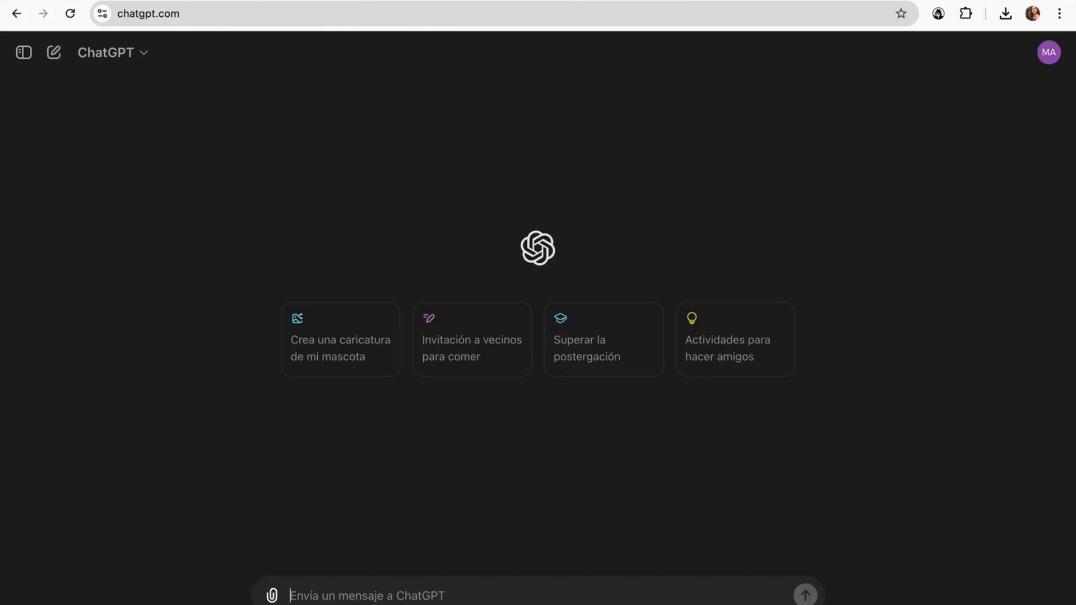
Ask ChatGPT to make the copied book title into a more descriptive subtitle for the product.
key("super+v")
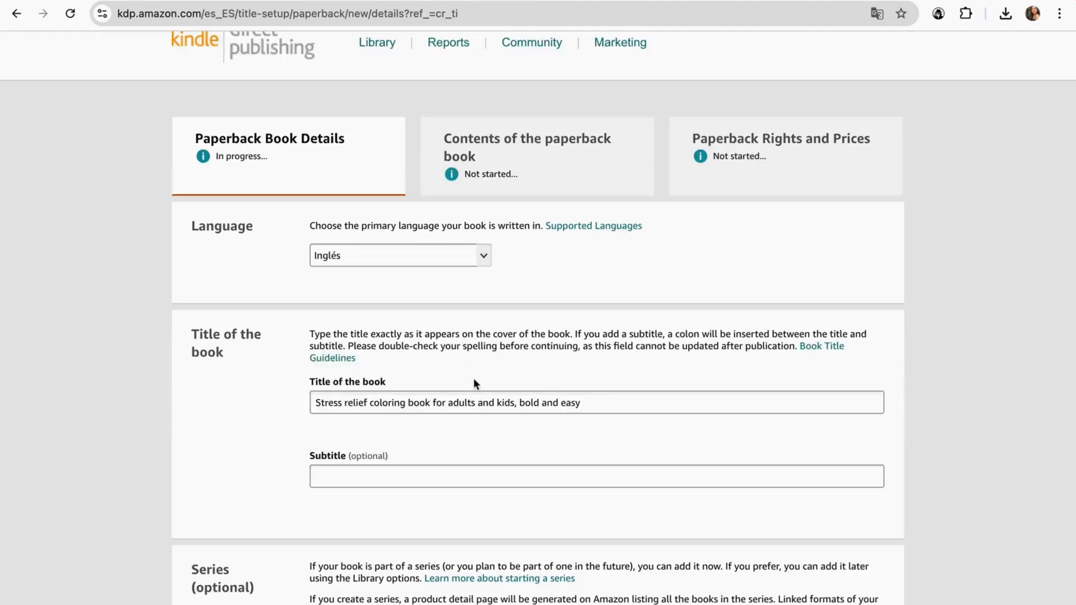
left_click_drag(593, 406, 310, 401)
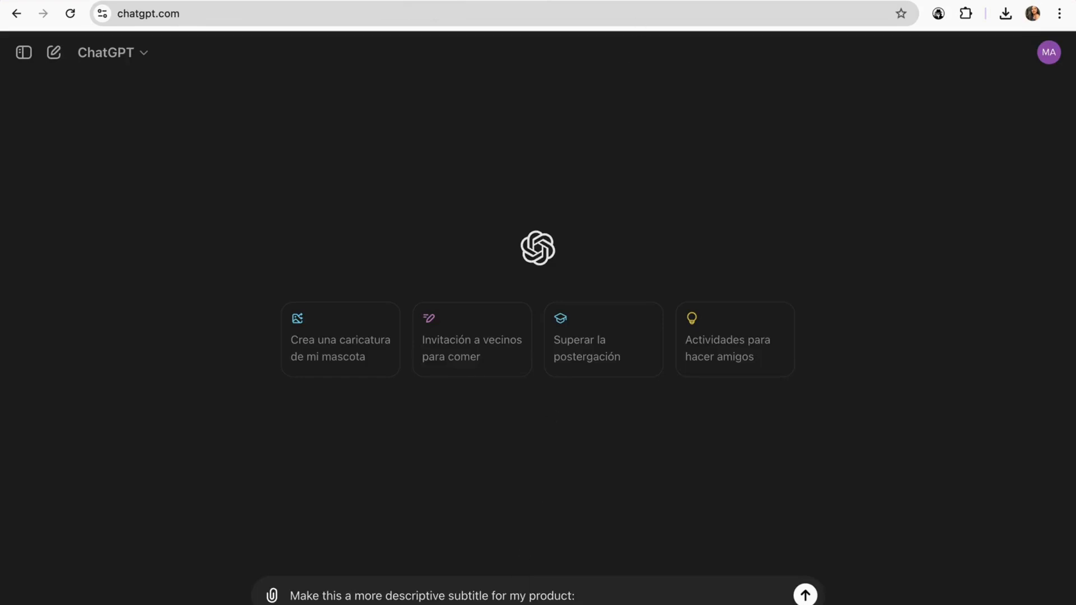
key("ctrl+v")
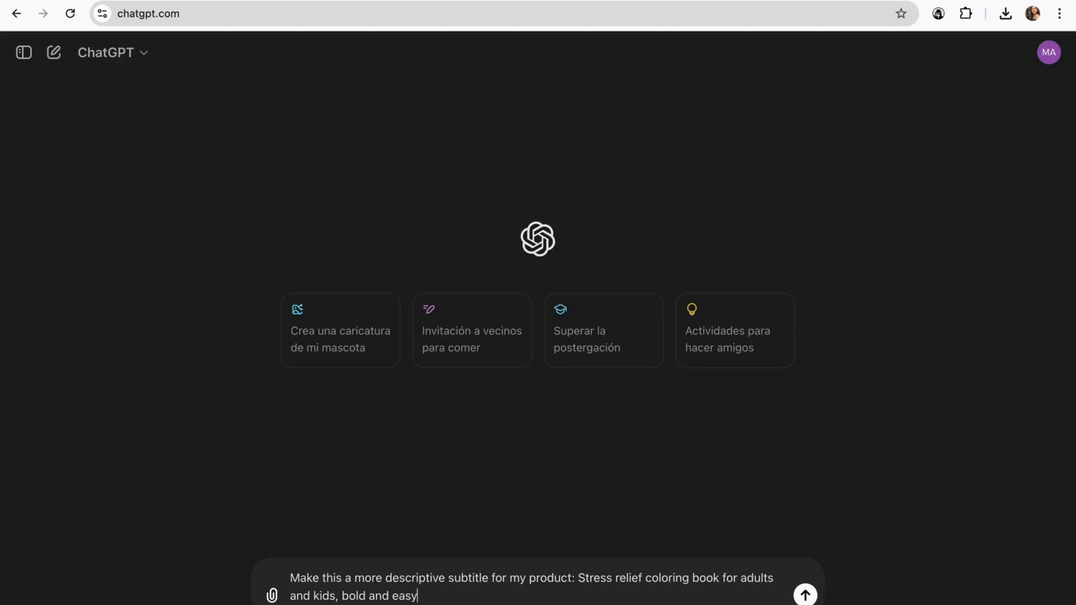
key("Return")
Copy ChatGPT's suggestion into the KDP subtitle as "A Bold and Simple Stress Relief Coloring Book for Adults and Kids".
left_click_drag(403, 182, 754, 185)
left_click(514, 2)
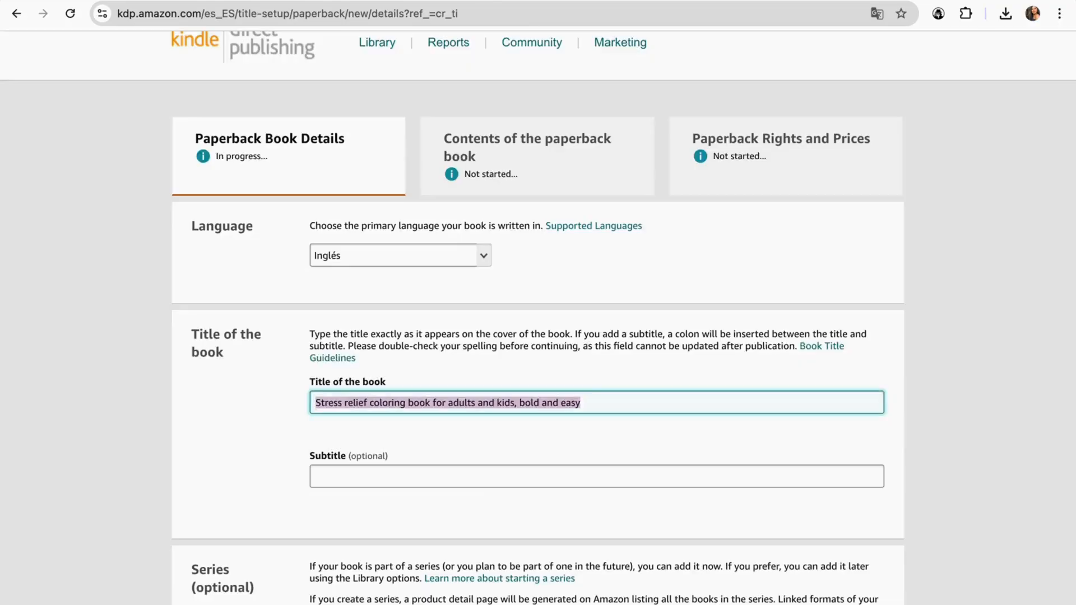
left_click(387, 472)
key("ctrl+v")
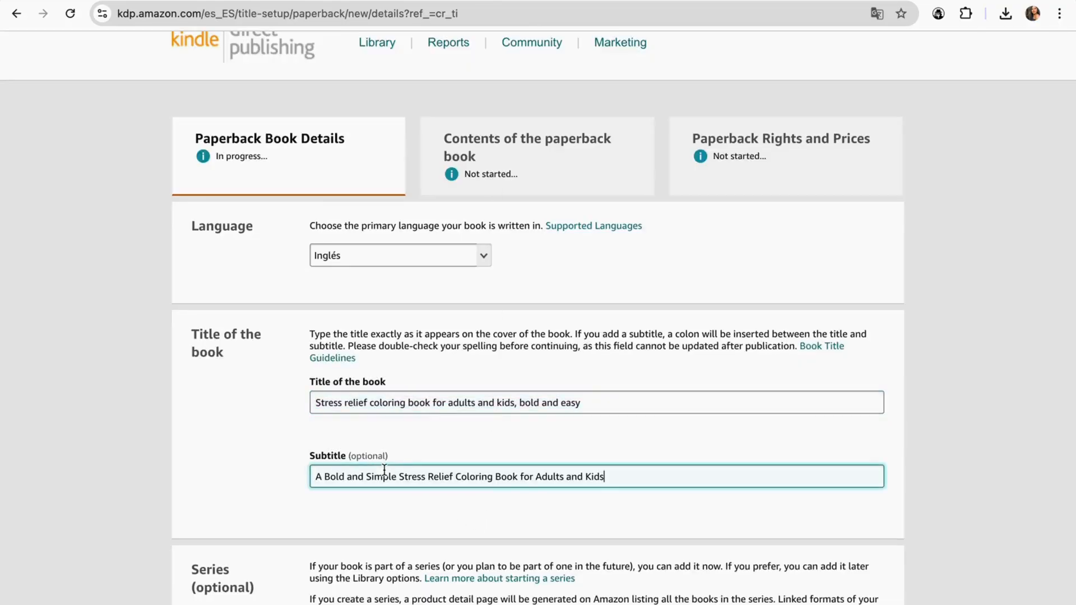
Leave the series and edition number empty and enter the primary author's first name and surname.
scroll(321, 488, "down", 3)
scroll(322, 493, "down", 6)
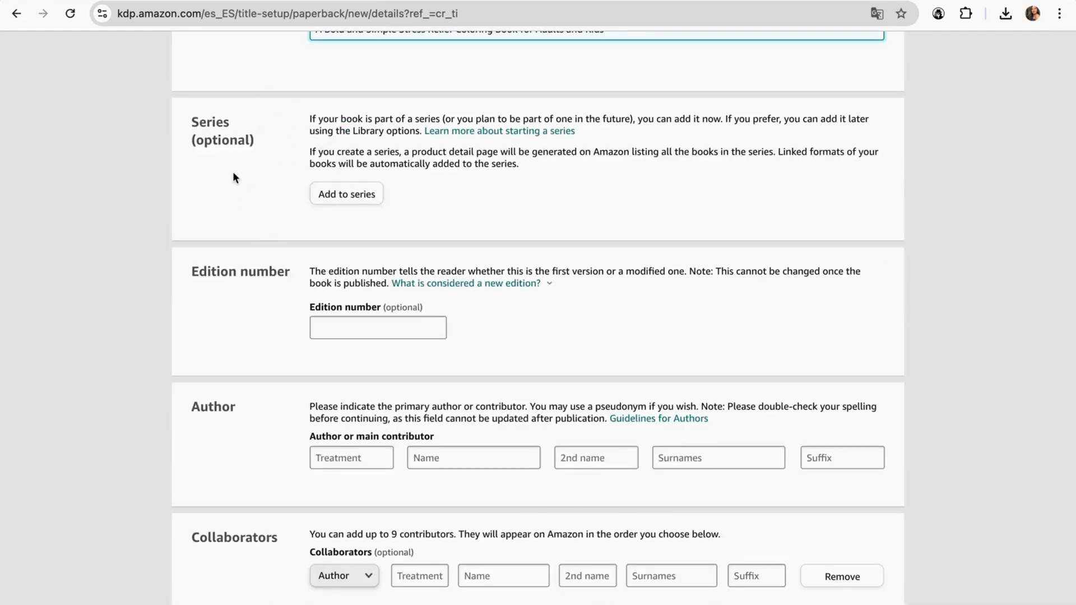
scroll(331, 244, "down", 3)
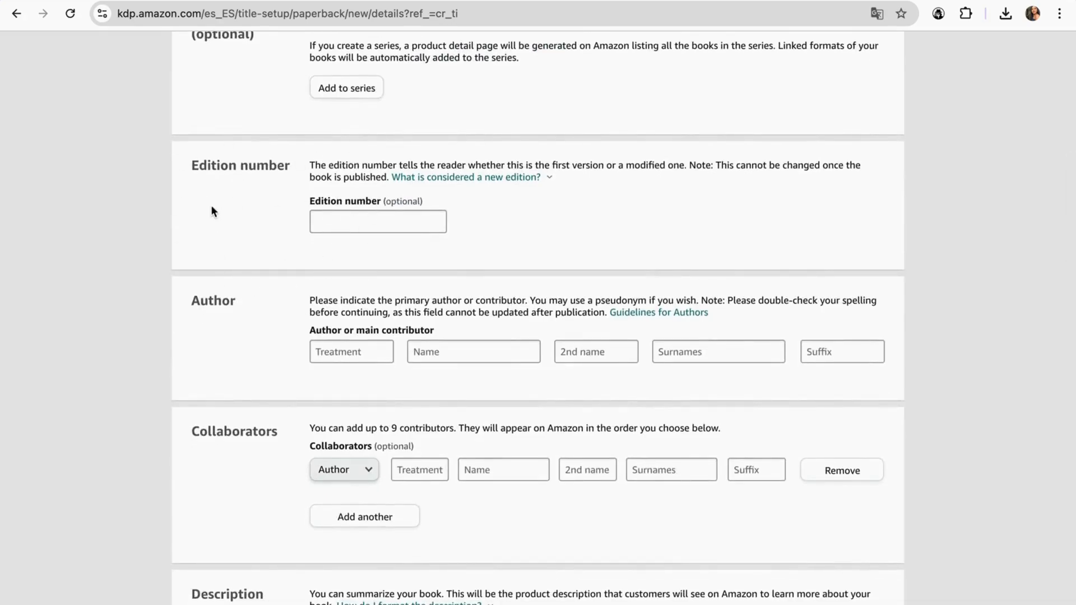
scroll(211, 207, "down", 3)
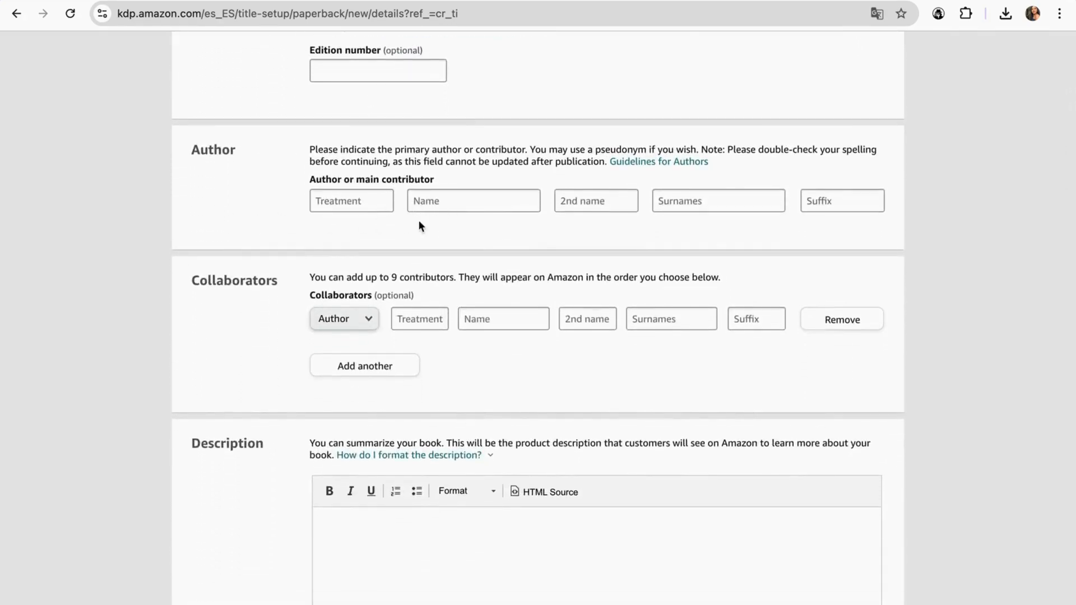
left_click(418, 203)
left_click(365, 233)
left_click(449, 204)
type("Mariana")
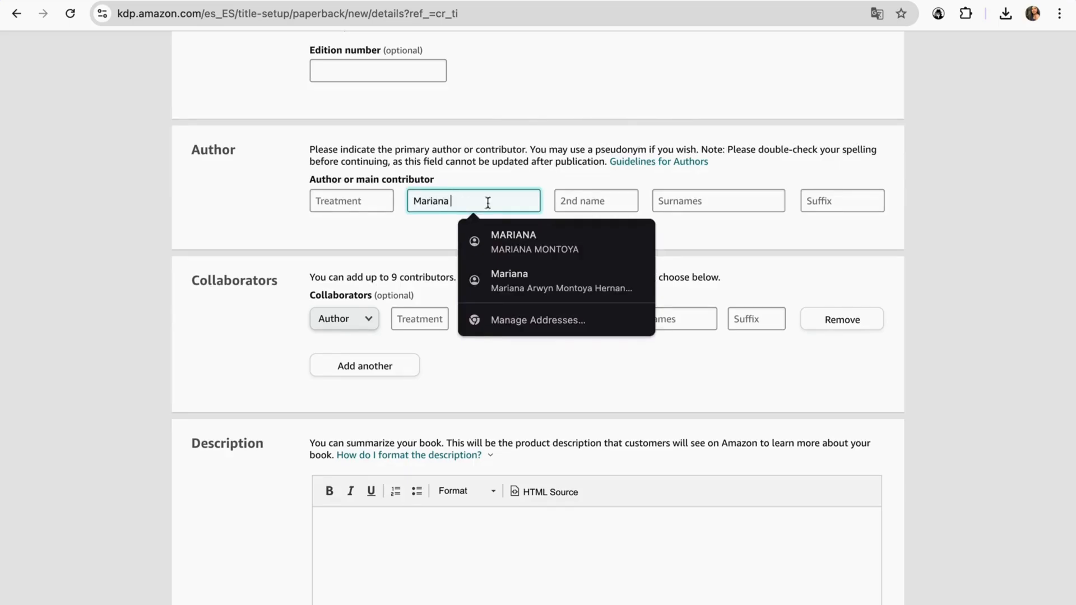
left_click(663, 190)
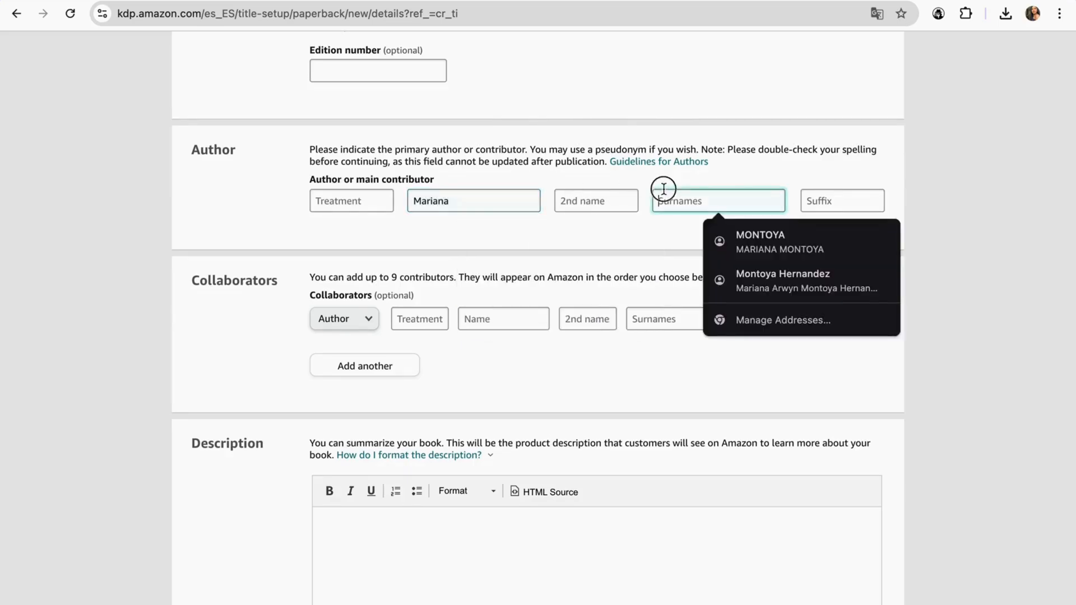
type("Montoya")
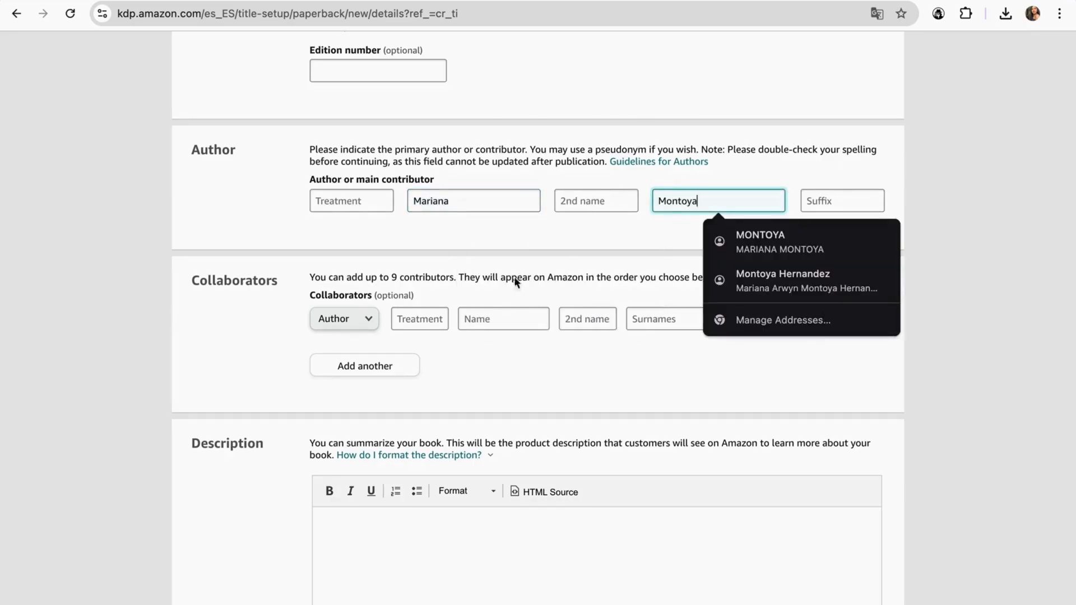
left_click(209, 365)
scroll(354, 127, "down", 3)
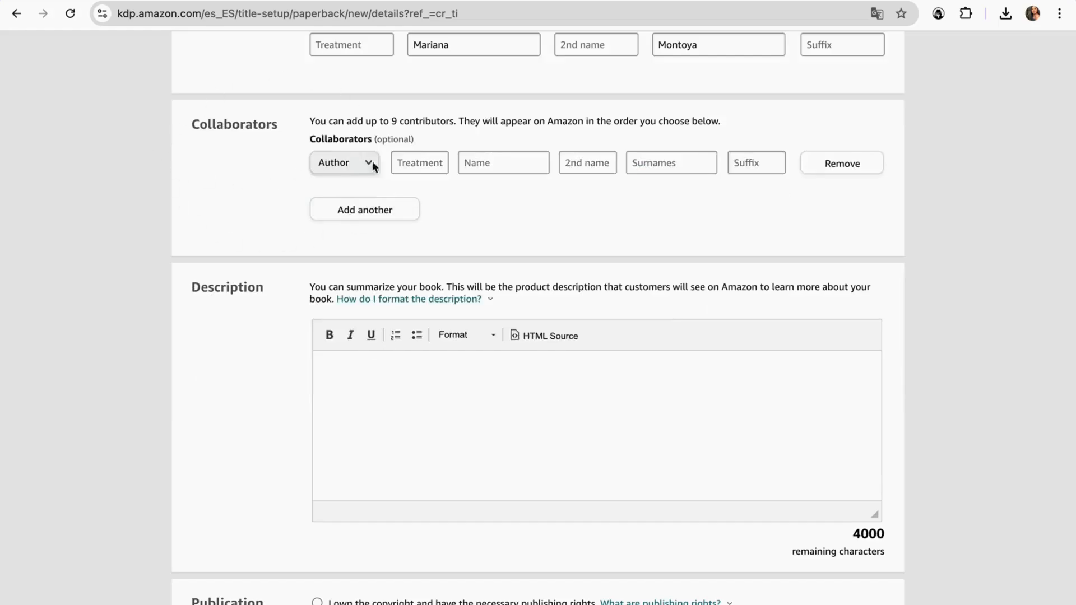
scroll(268, 283, "down", 1)
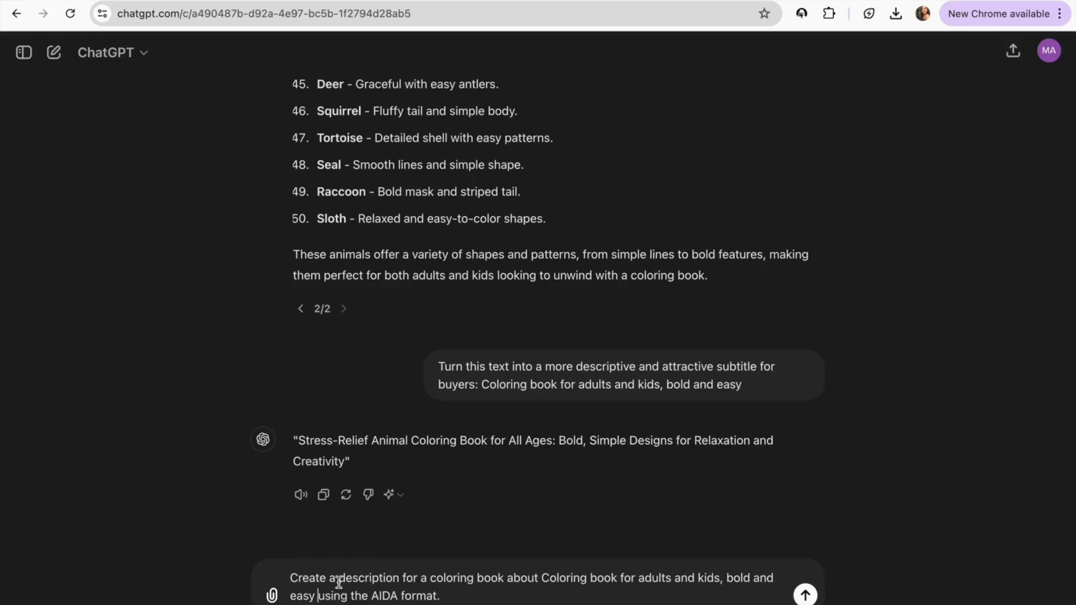
Ask ChatGPT for an AIDA-format description of an "Animals coloring book for adults and kids, bold and easy".
key("BackSpace")
type("Animals c")
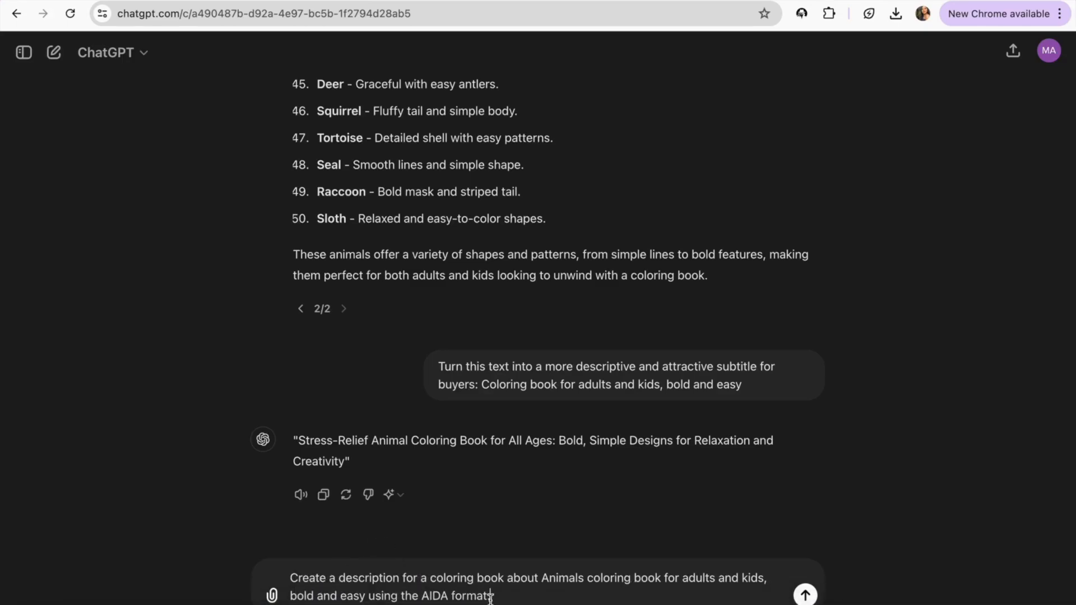
key("Return")
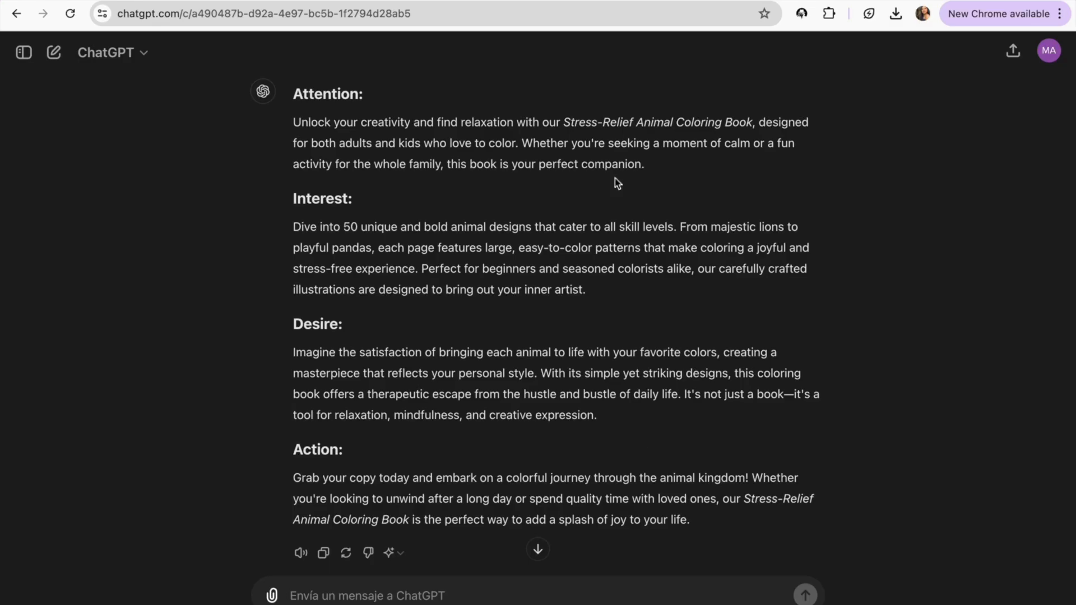
Copy the Attention paragraph of ChatGPT's answer into the book description on the KDP details page.
left_click_drag(291, 125, 657, 177)
key("ctrl+c")
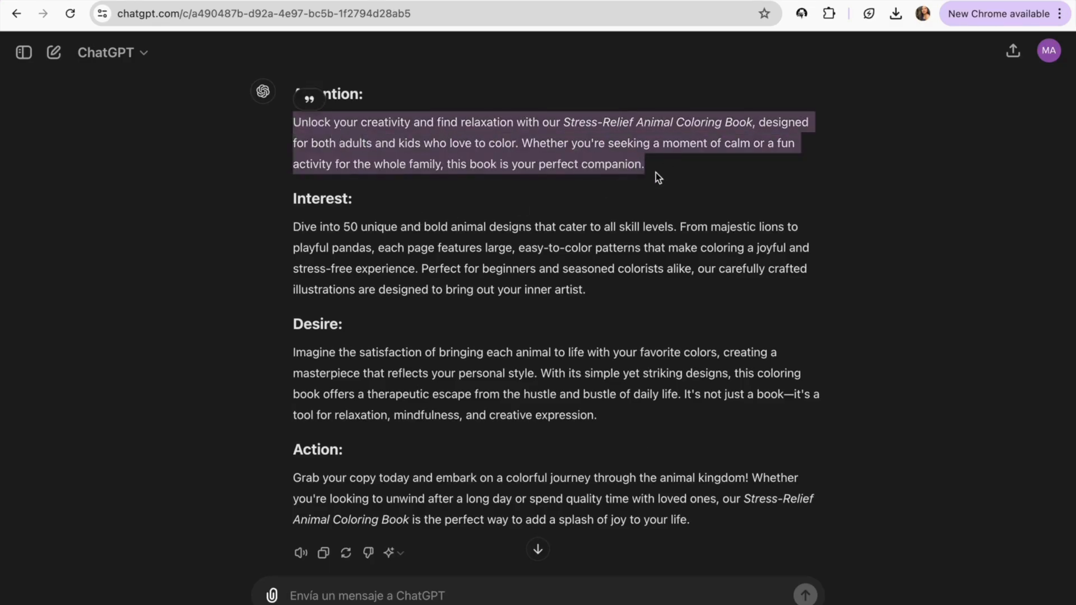
left_click(634, 3)
left_click(357, 243)
key("ctrl+v")
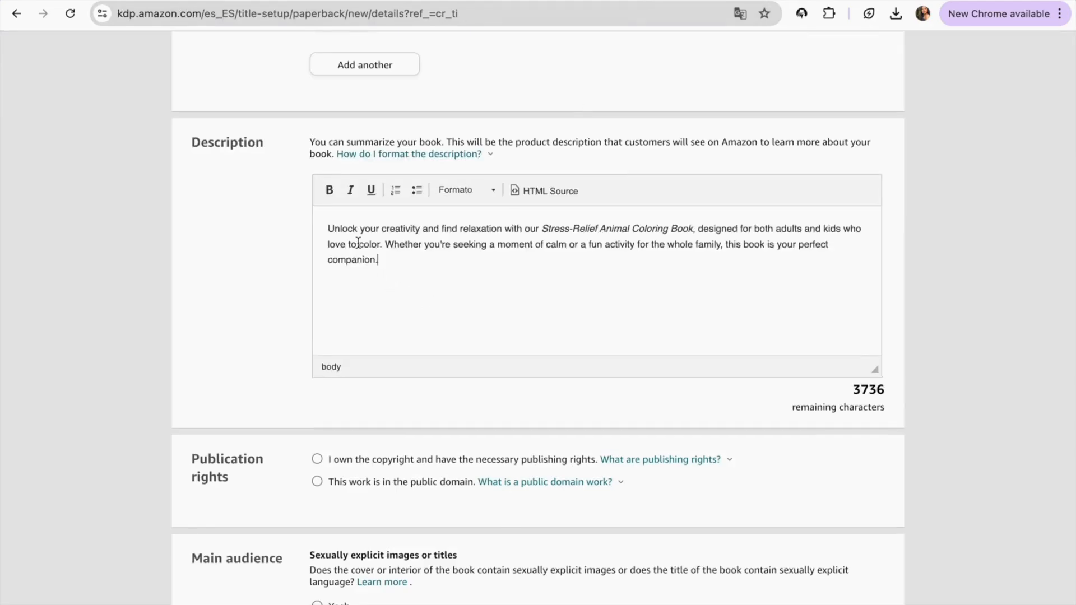
left_click(788, 3)
left_click(347, 258)
scroll(347, 258, "up", 1)
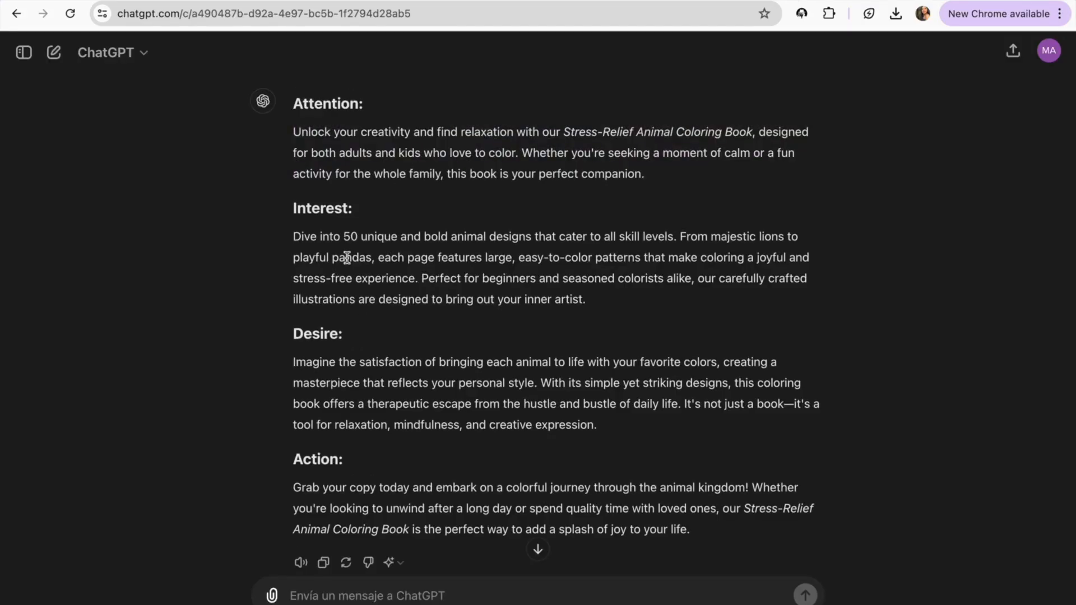
Declare on KDP that you own the copyright and publishing rights, and answer No to sexually explicit images or titles.
left_click(661, 3)
left_click(318, 252)
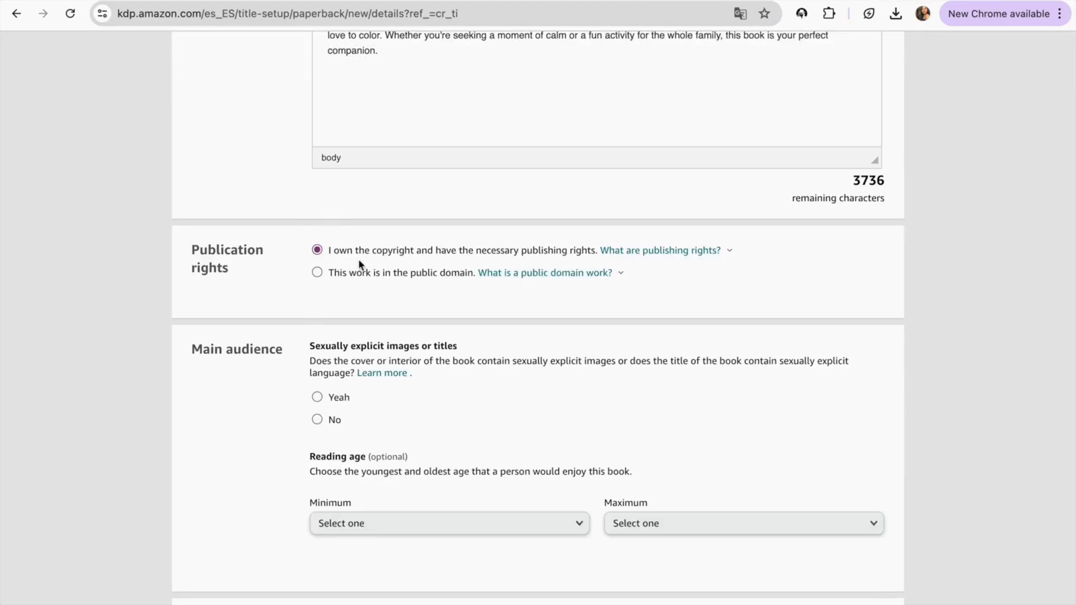
scroll(387, 317, "down", 3)
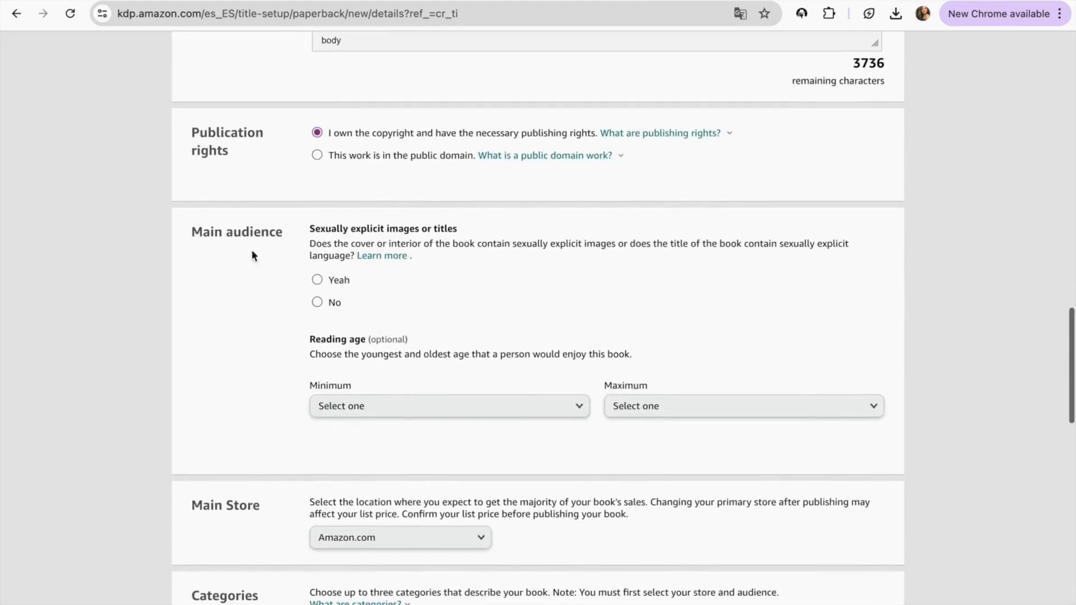
left_click(318, 303)
scroll(387, 362, "down", 1)
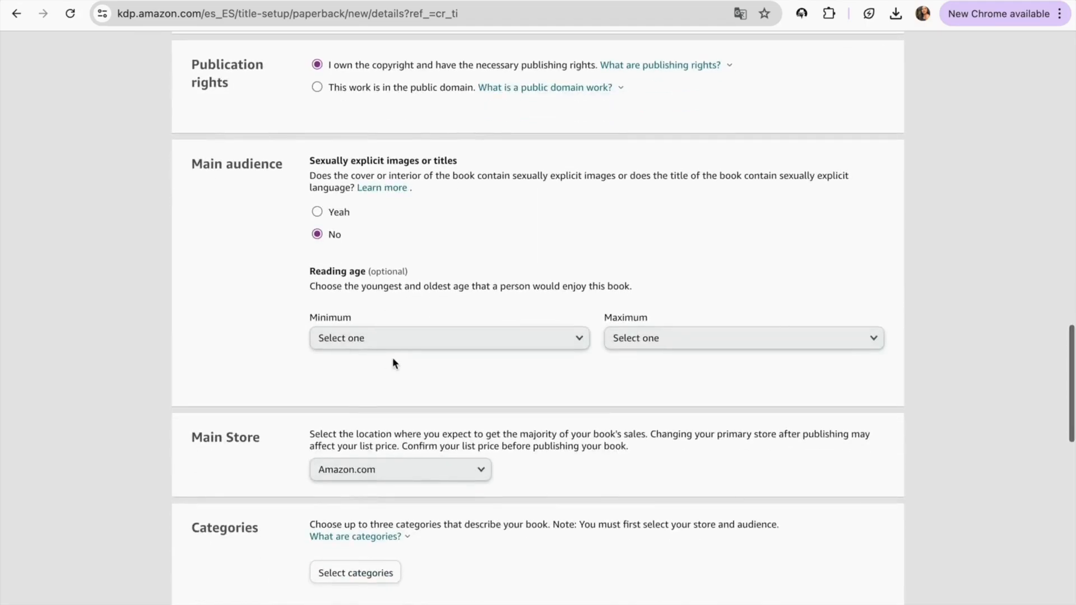
Leave the reading age unset and choose Amazon.com as the main store.
scroll(446, 342, "down", 4)
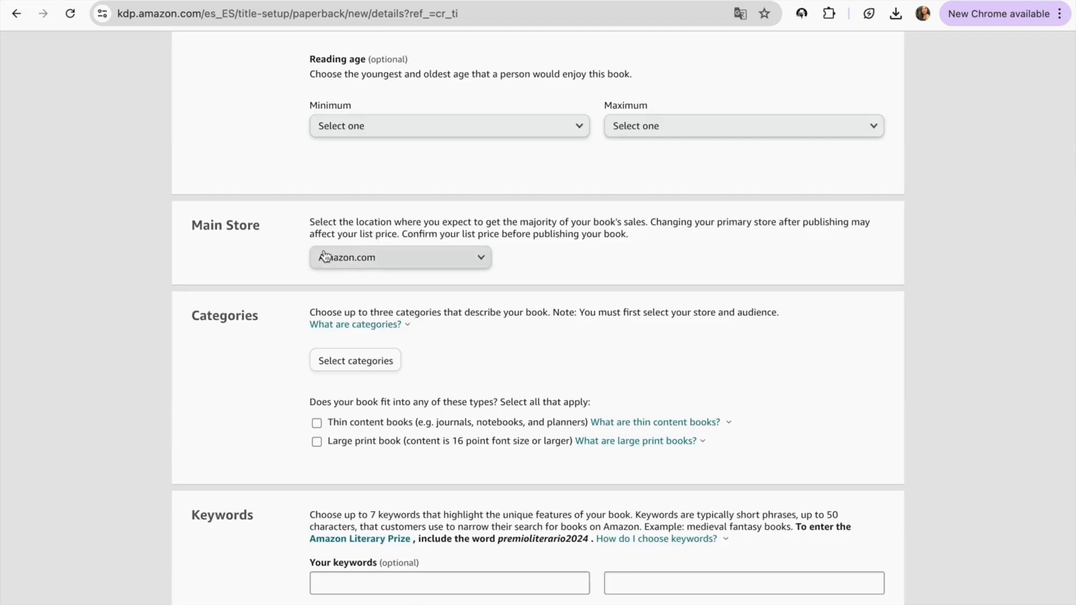
left_click(427, 267)
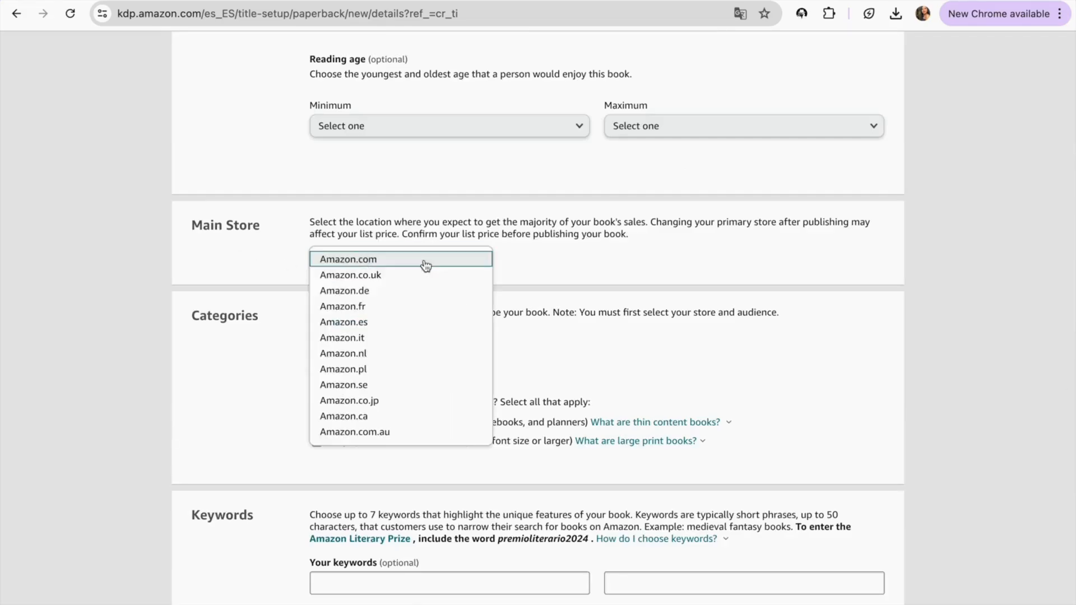
left_click(426, 261)
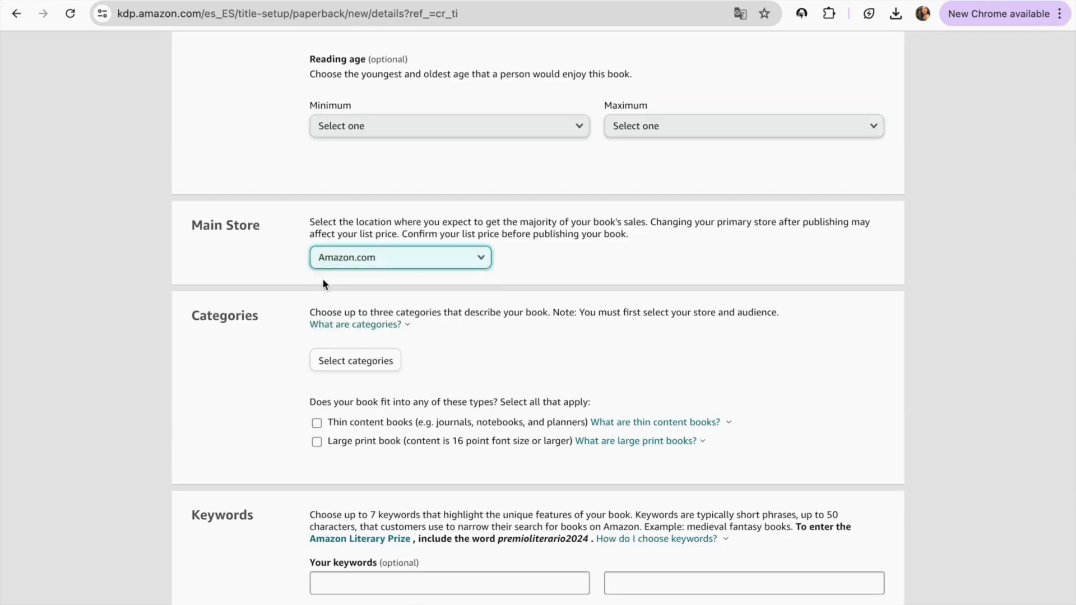
Place the book in Crafts, Hobbies and Home > Coloring Books for Adults > Animals and save the categories.
scroll(331, 275, "down", 2)
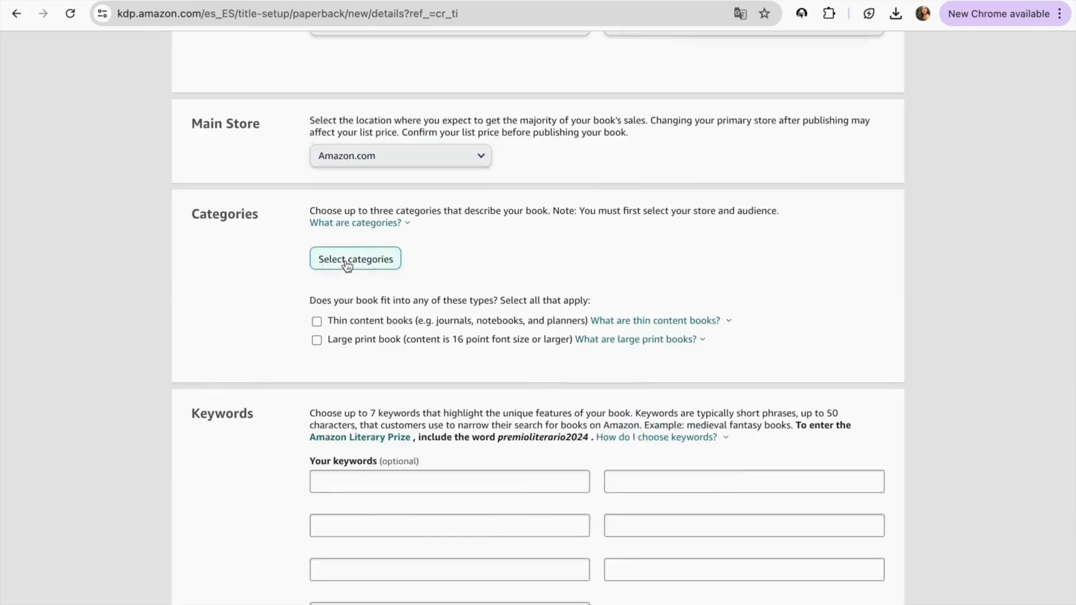
left_click(345, 260)
left_click(410, 329)
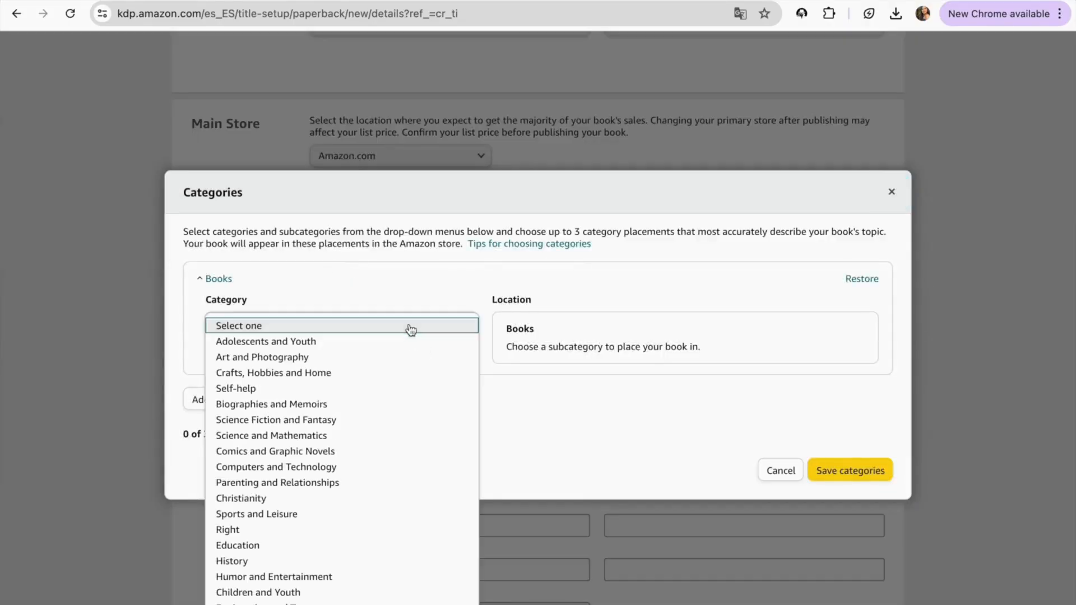
left_click(319, 373)
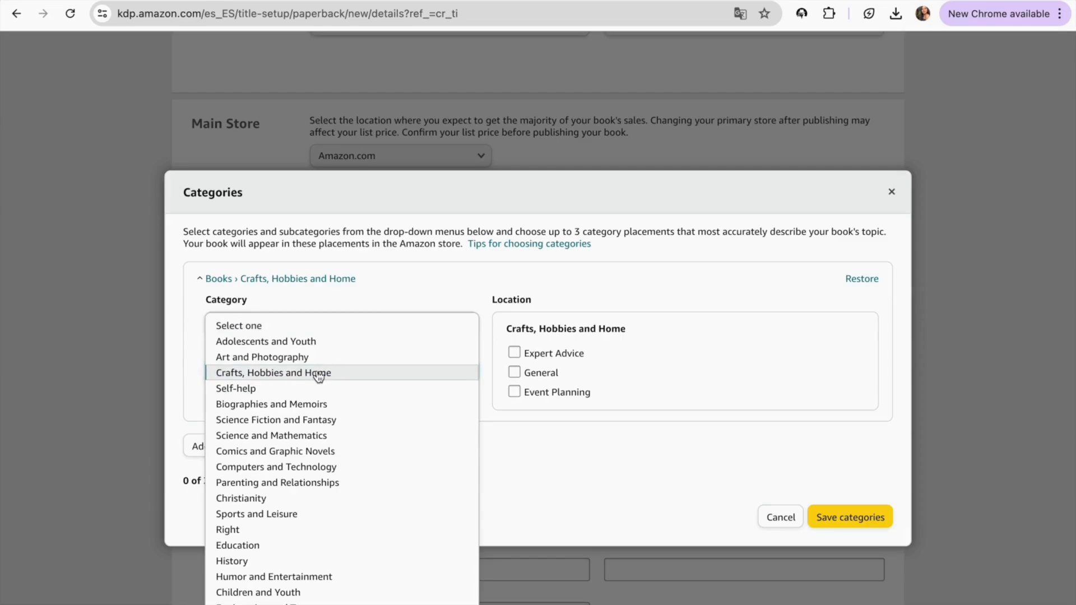
left_click(365, 362)
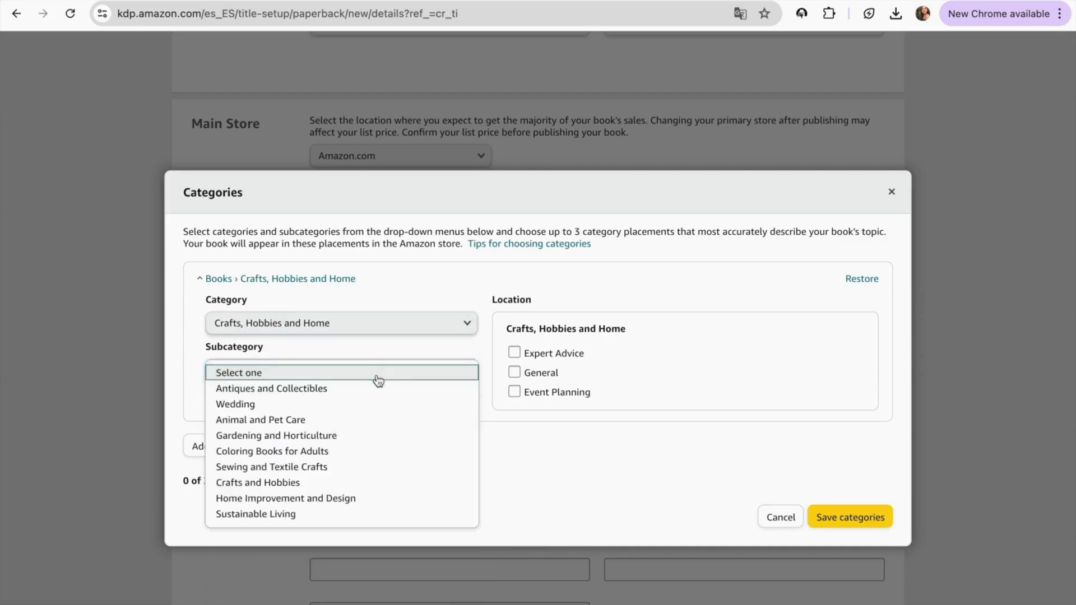
left_click(287, 454)
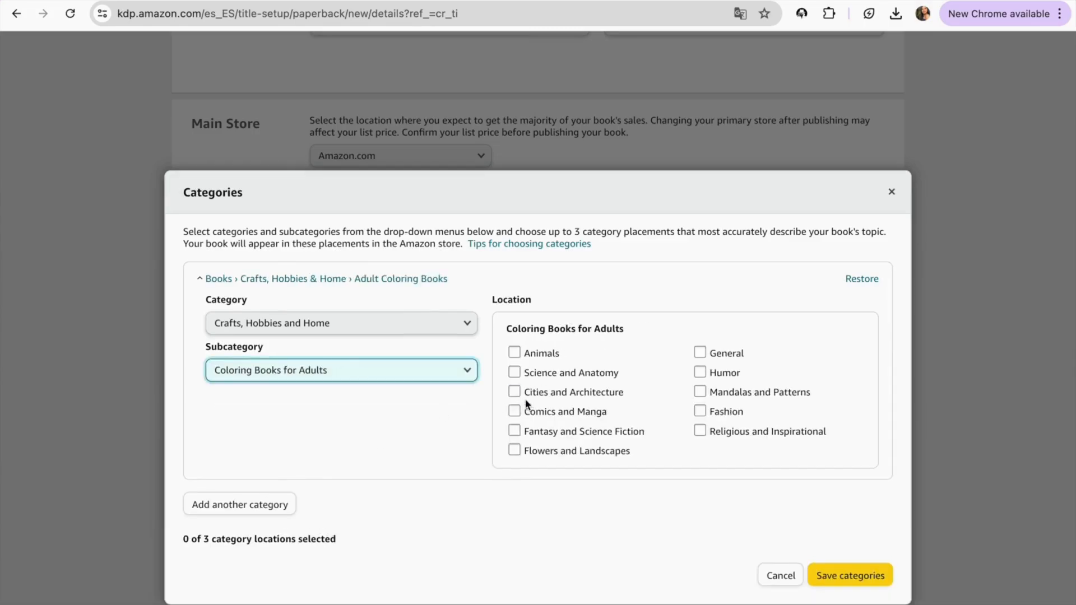
left_click(514, 353)
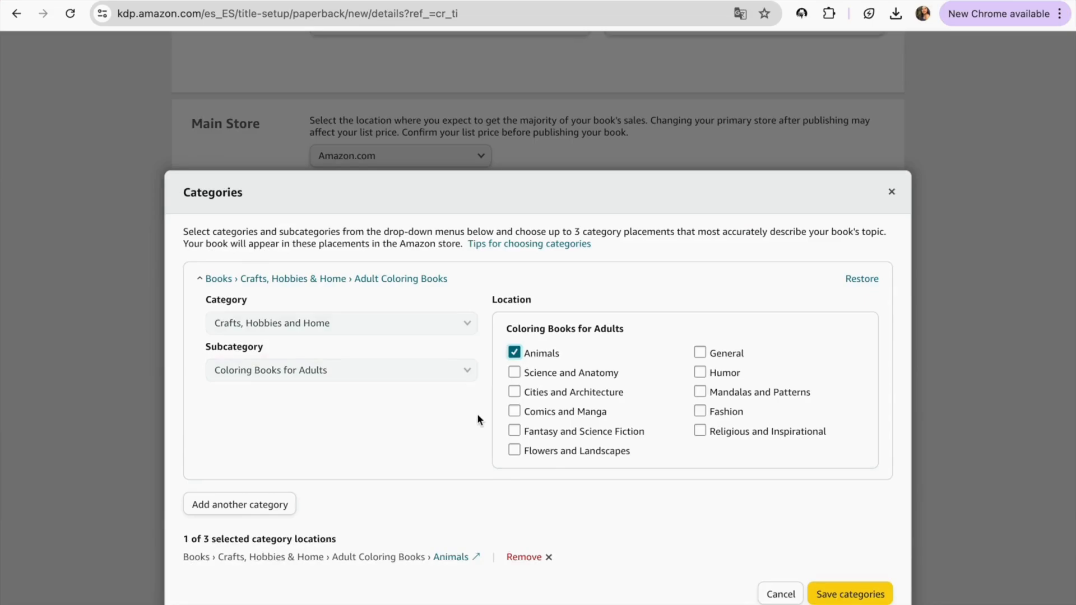
scroll(478, 420, "down", 2)
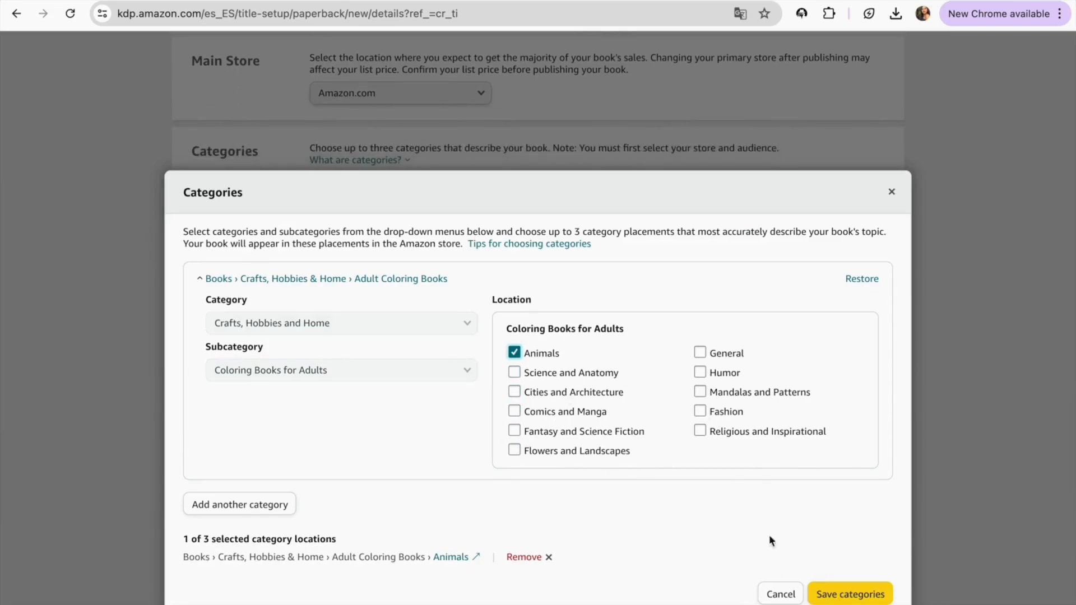
left_click(847, 598)
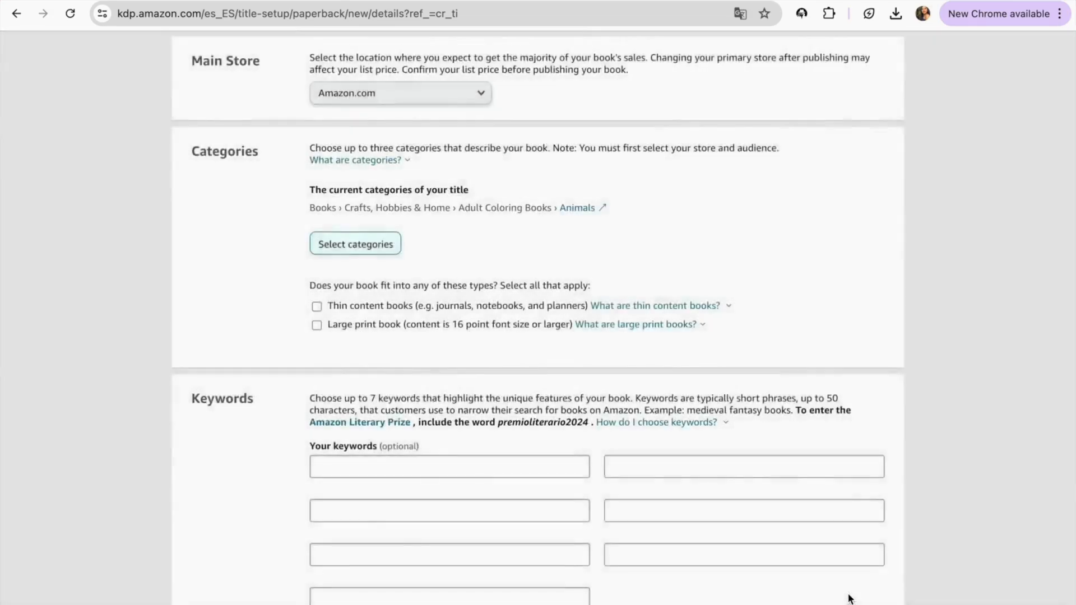
Search Amazon for "bold and easy coloring book for kids" and copy that phrase into the first KDP keyword field.
scroll(553, 412, "down", 4)
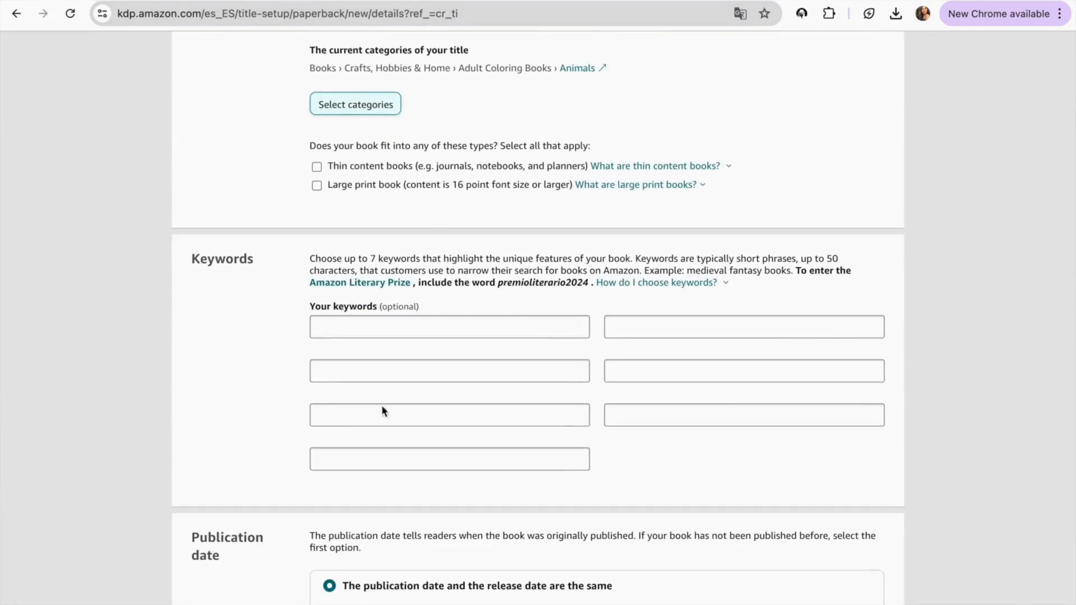
left_click(298, 22)
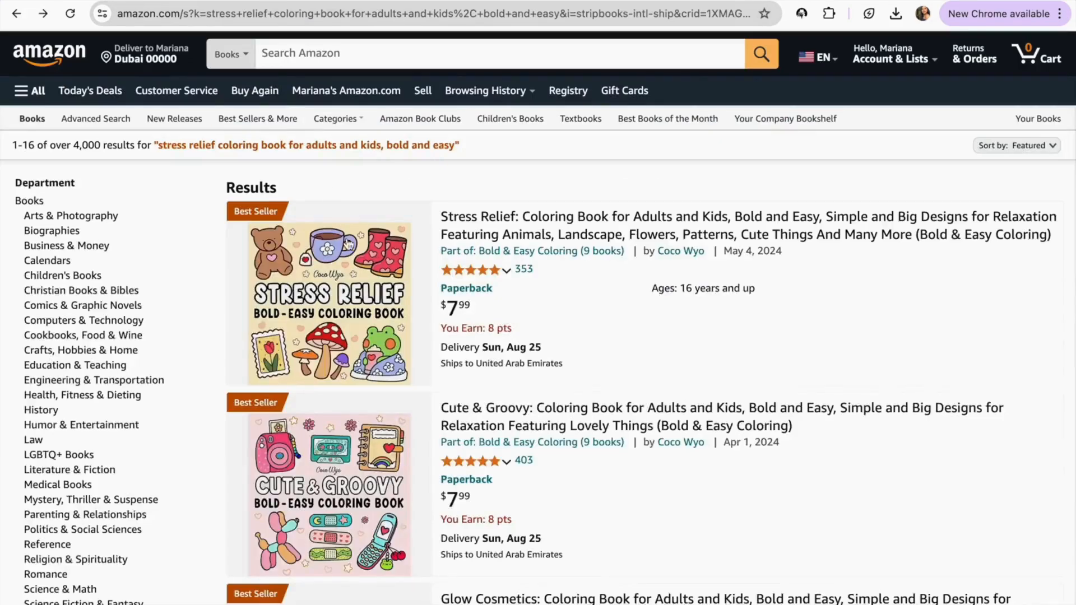
left_click(304, 51)
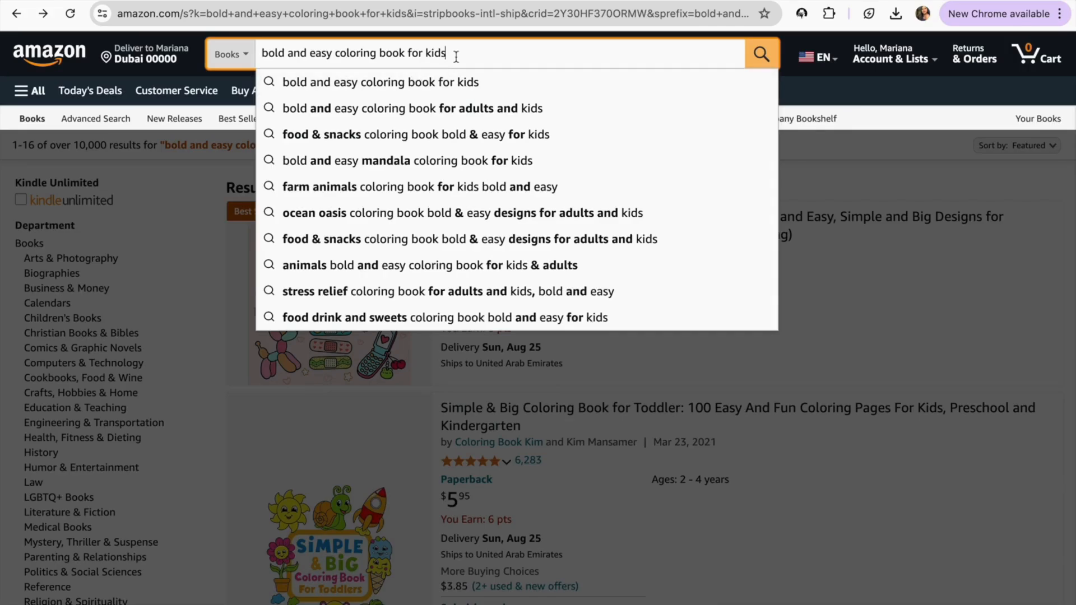
left_click_drag(456, 57, 255, 53)
key("super+c")
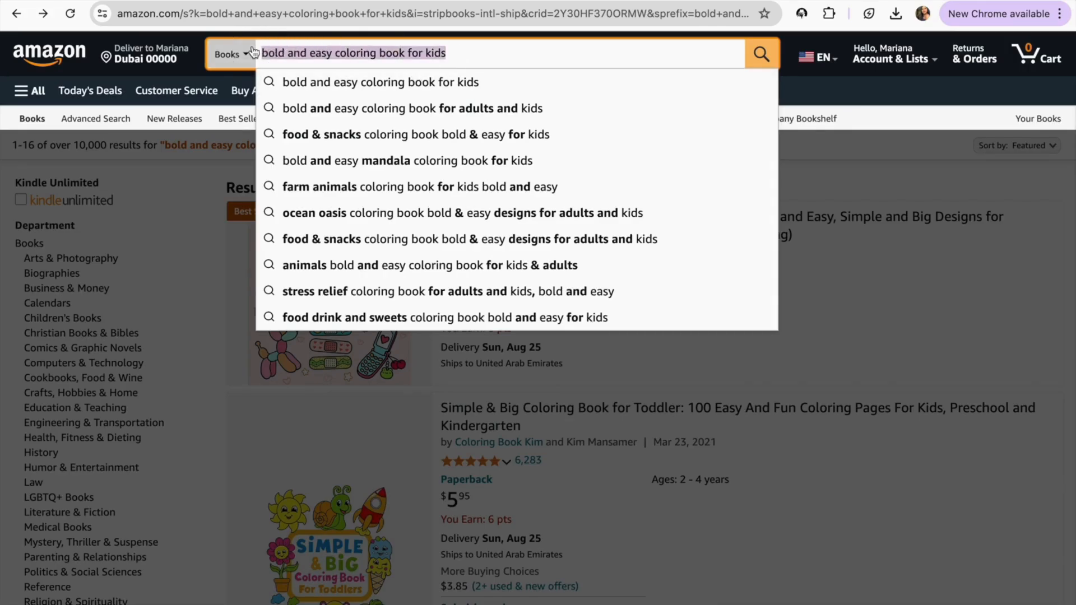
left_click(412, 4)
left_click(434, 316)
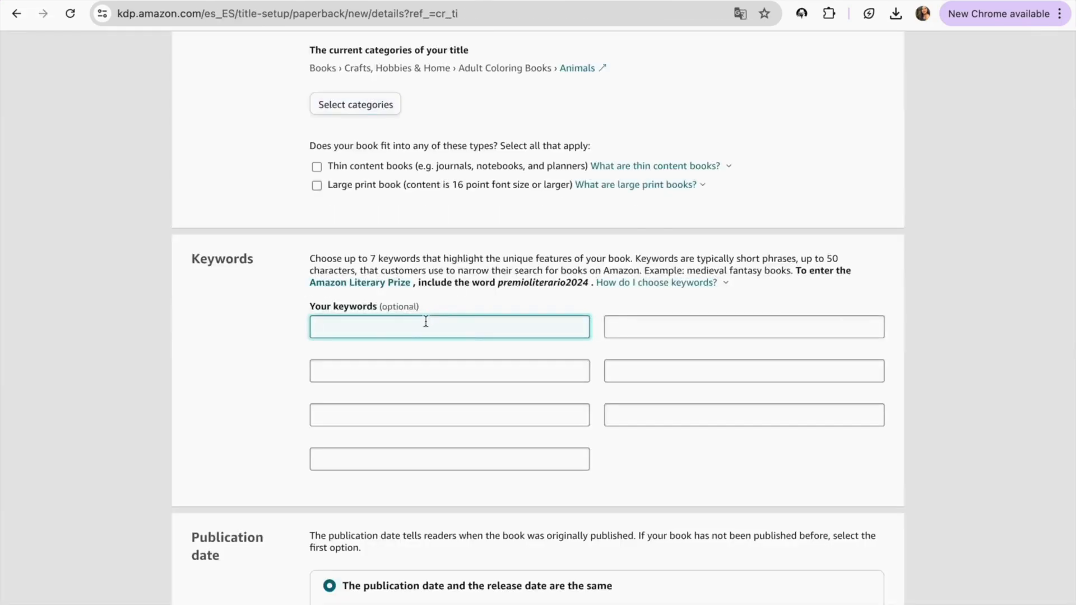
key("super+v")
Add Amazon's suggestions "animals bold and easy coloring book for kids & adults" and "cute animals coloring book bold and easy" as the second and third KDP keywords.
left_click(307, 5)
left_click(429, 265)
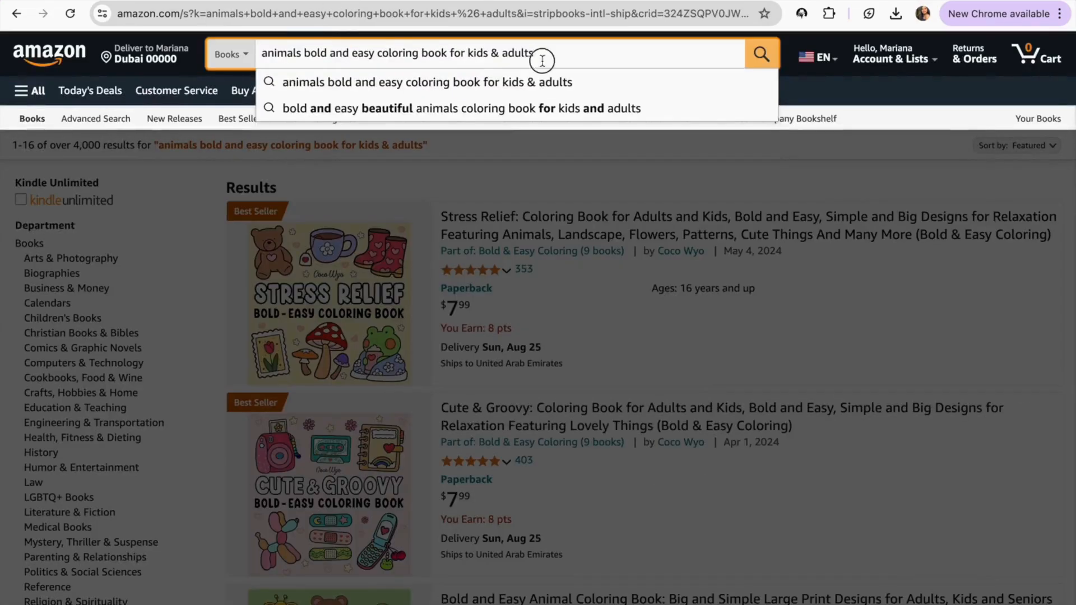
left_click_drag(539, 53, 449, 53)
key("BackSpace")
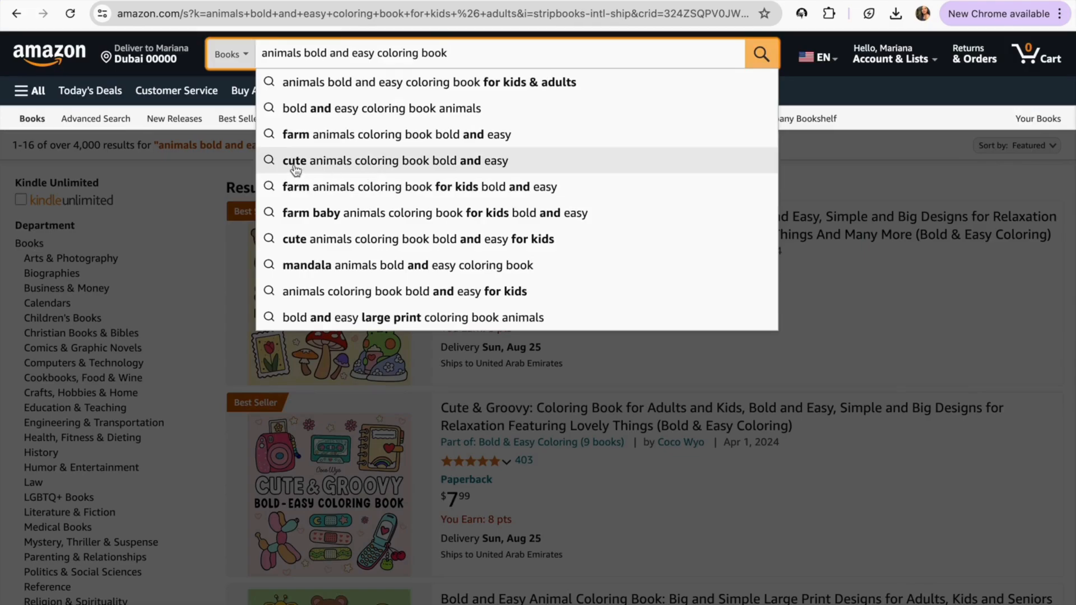
left_click(445, 168)
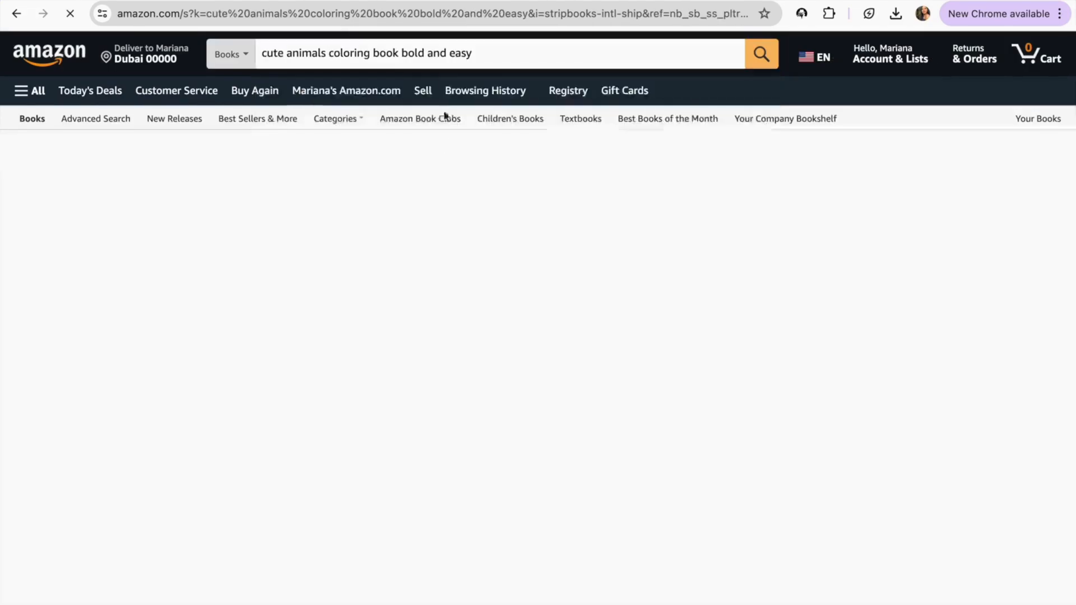
left_click_drag(480, 53, 230, 53)
key("ctrl+c")
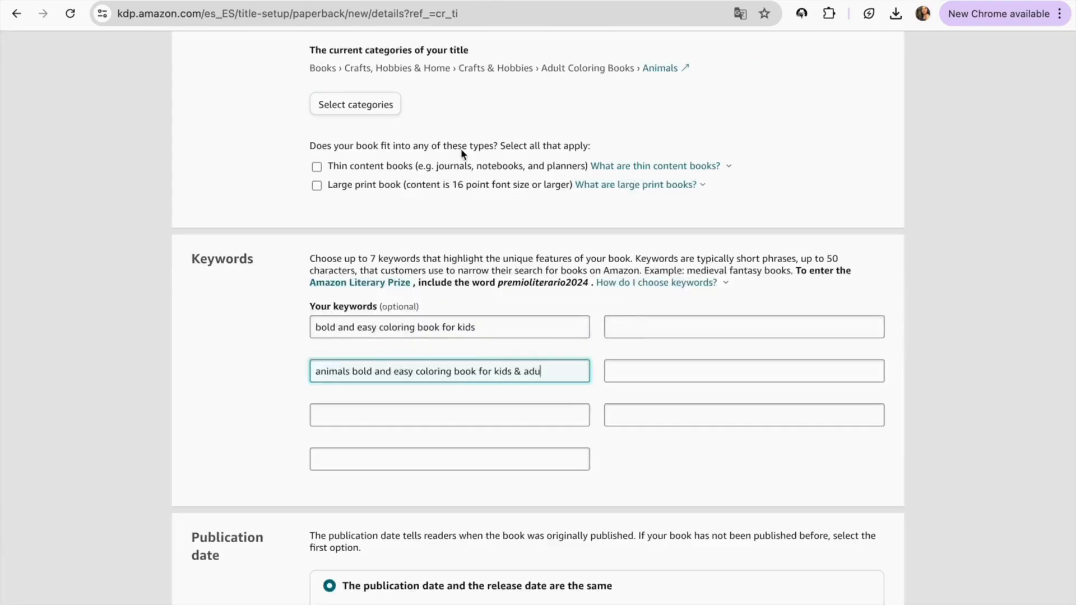
left_click(380, 420)
key("ctrl+v")
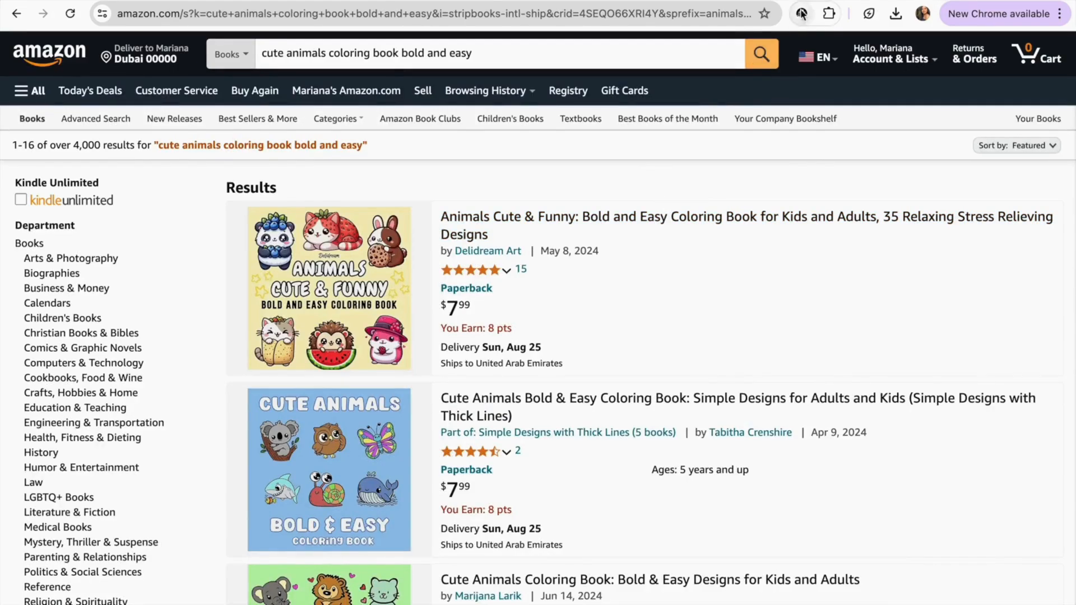
Search KDSPY's keyword tool for "coloring book bold and easy", pull the A-Z results for Books and review the suggestions' competition.
left_click(801, 14)
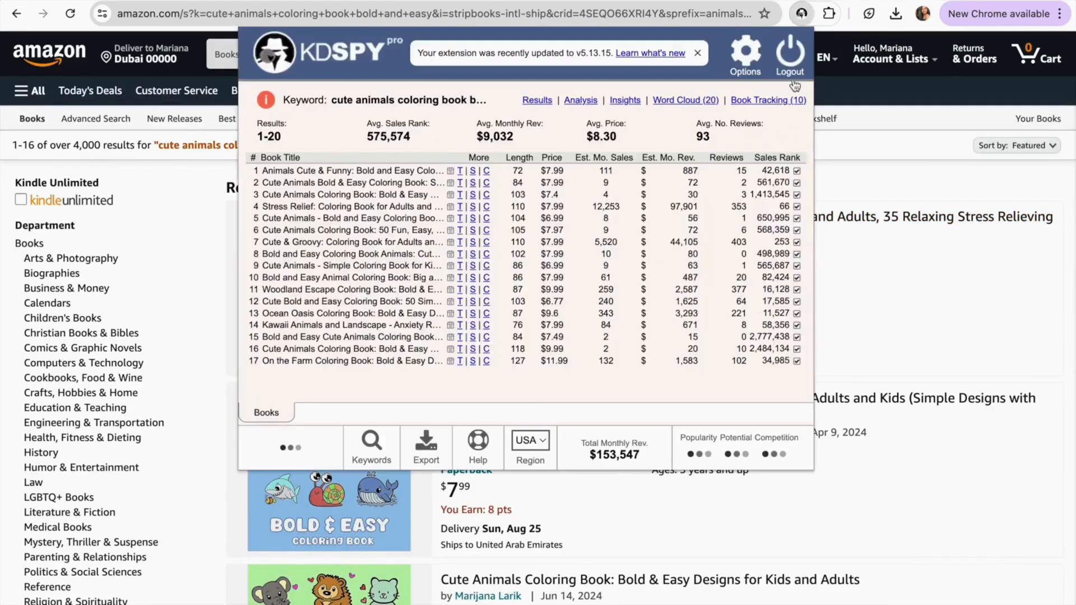
left_click(377, 448)
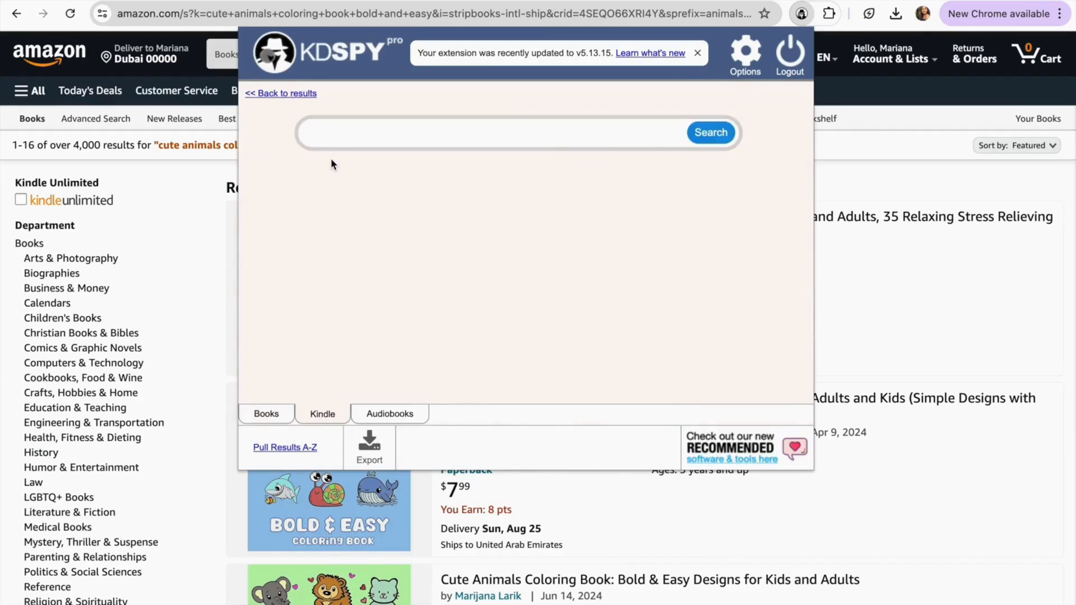
left_click(694, 141)
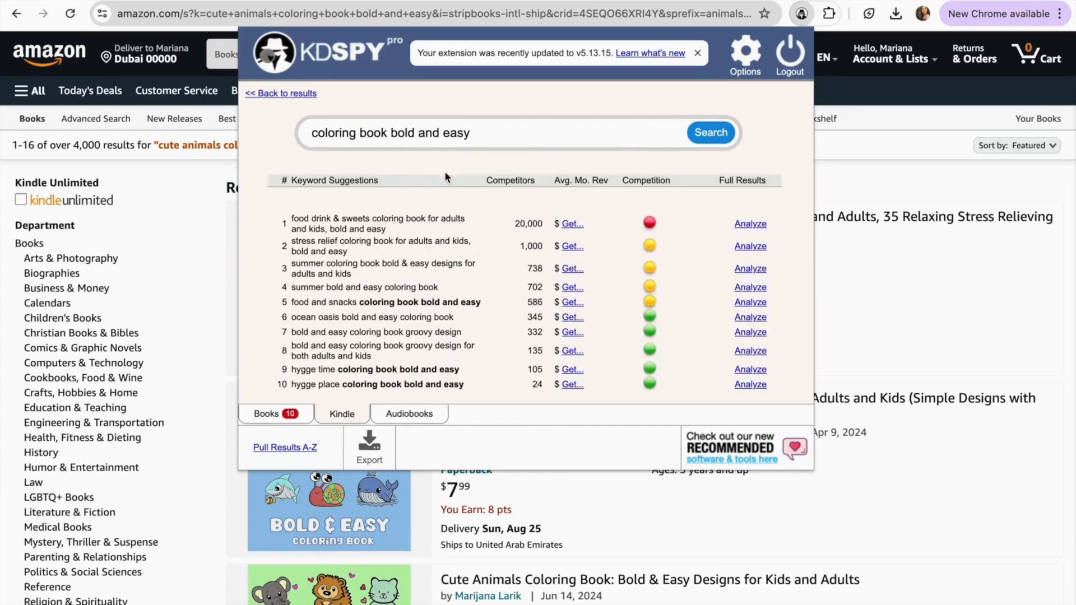
left_click(324, 417)
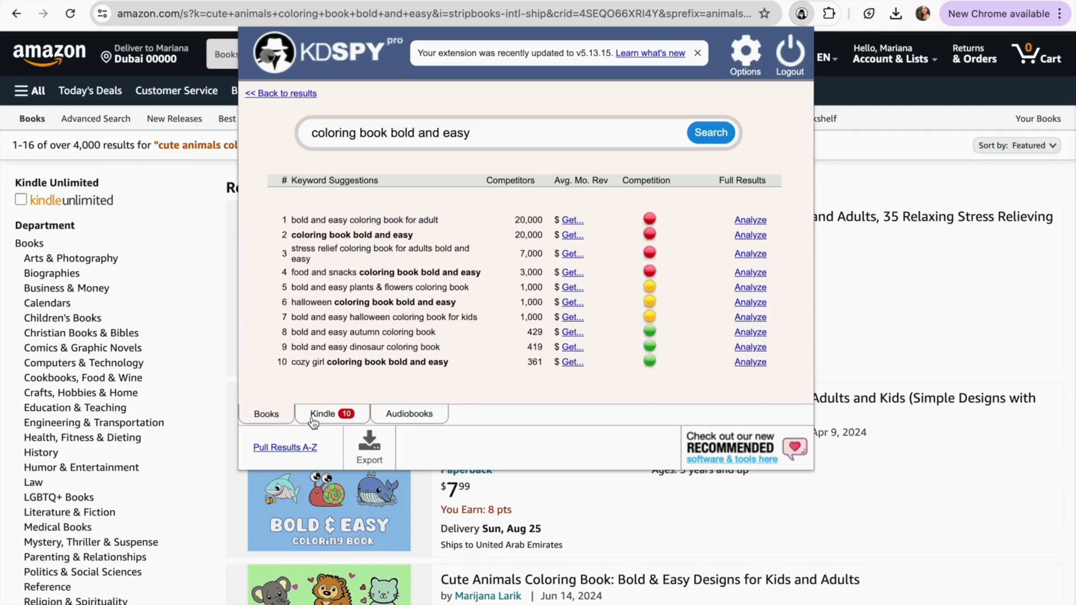
left_click(286, 449)
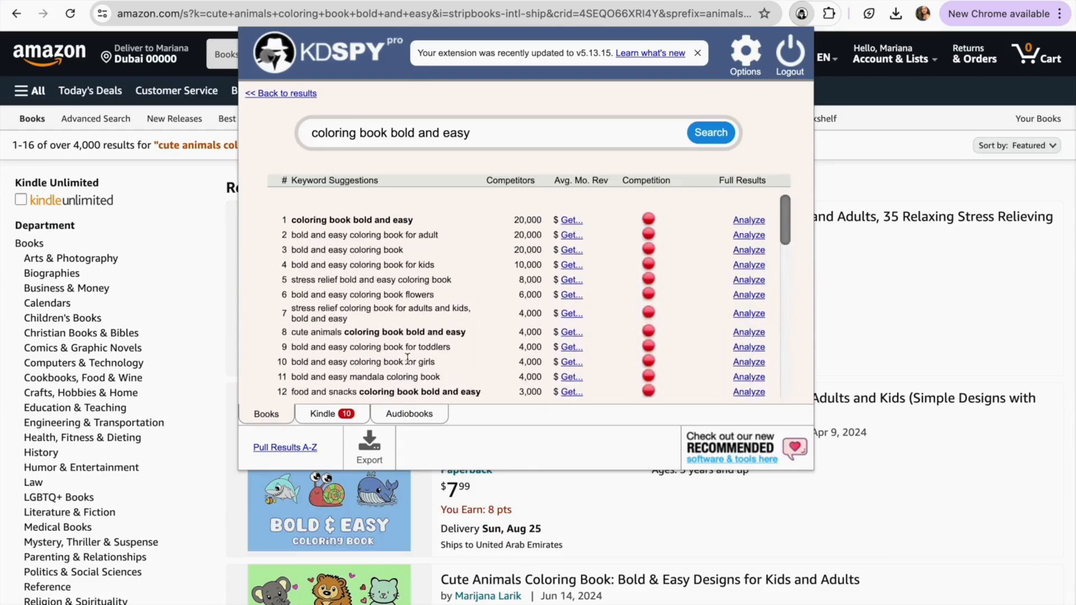
scroll(408, 358, "down", 6)
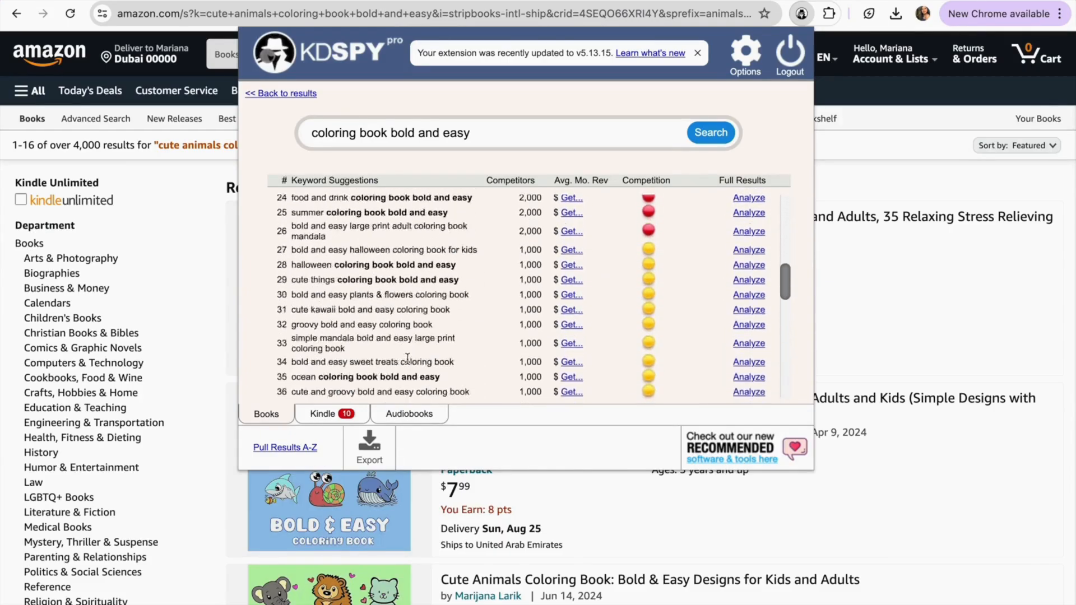
Look through the low-competition keyword suggestions and copy "cozy girl coloring book bold and easy".
scroll(407, 358, "down", 7)
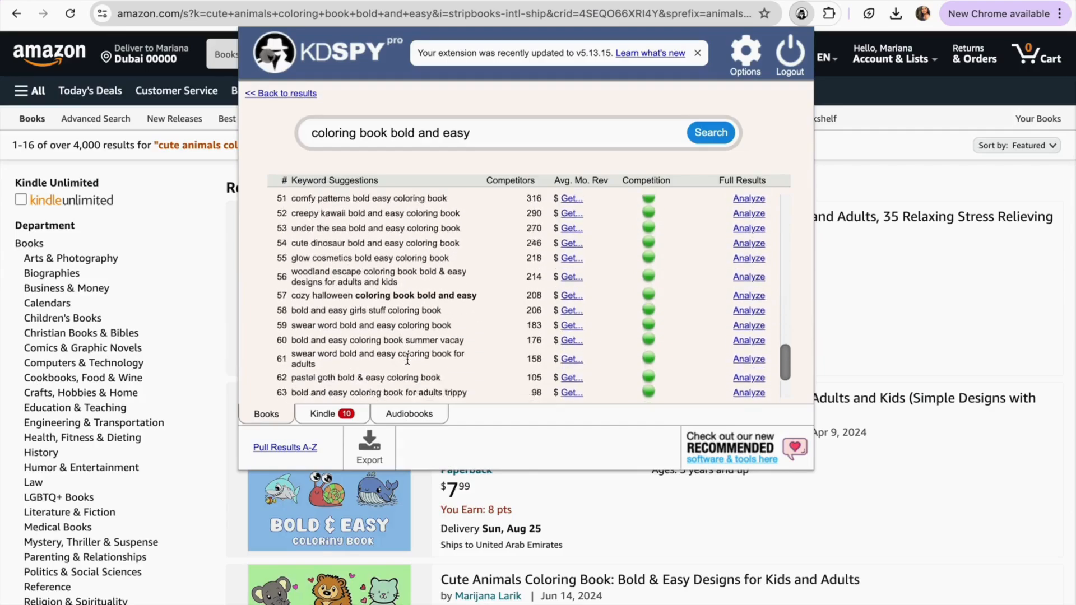
scroll(408, 358, "down", 3)
scroll(297, 316, "up", 7)
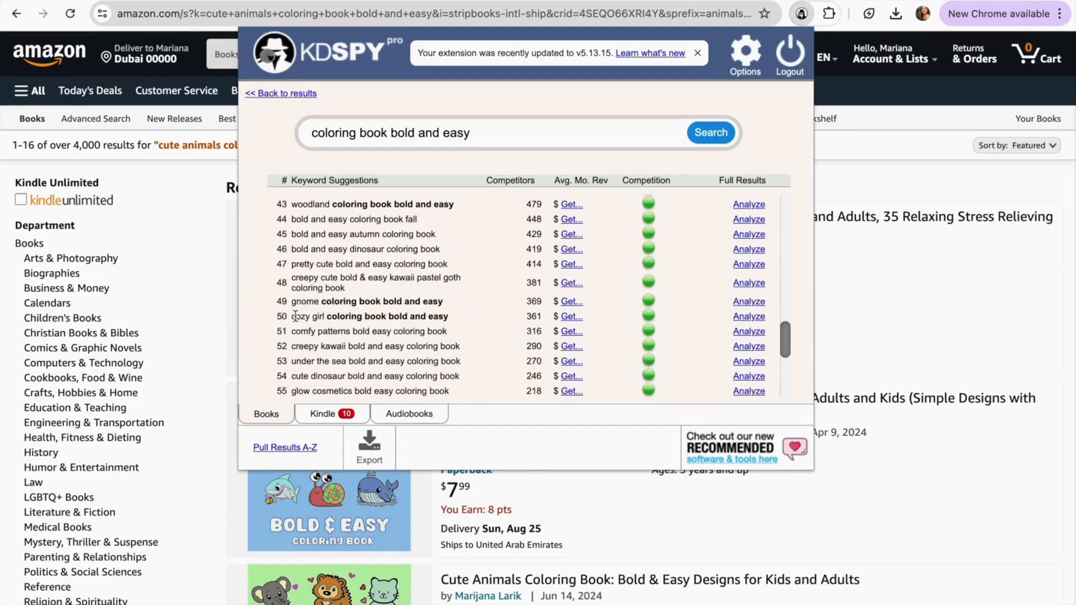
left_click_drag(295, 317, 362, 316)
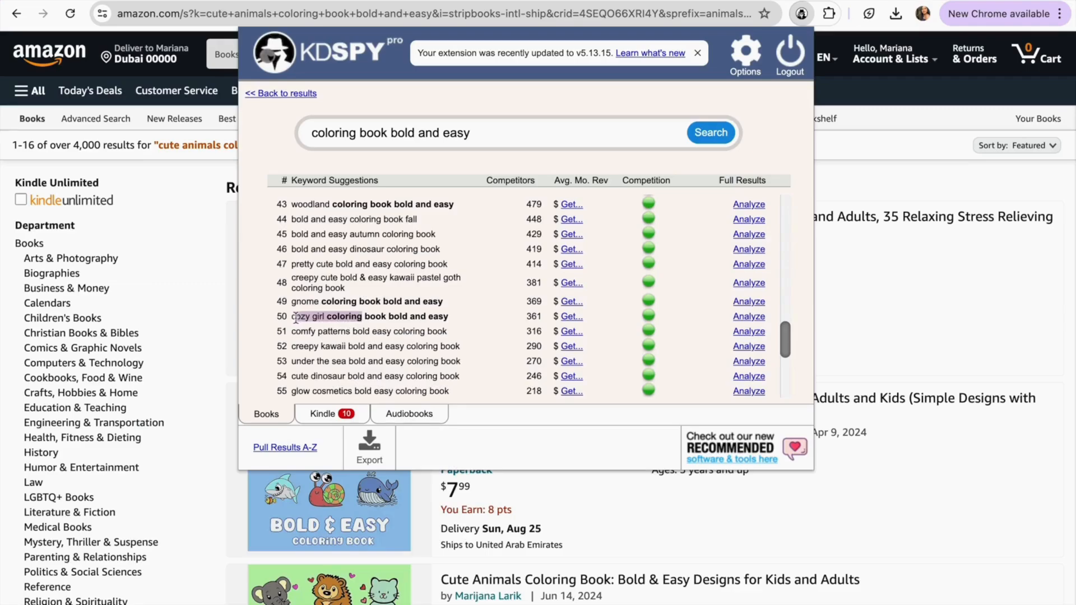
left_click(295, 318)
left_click(295, 319)
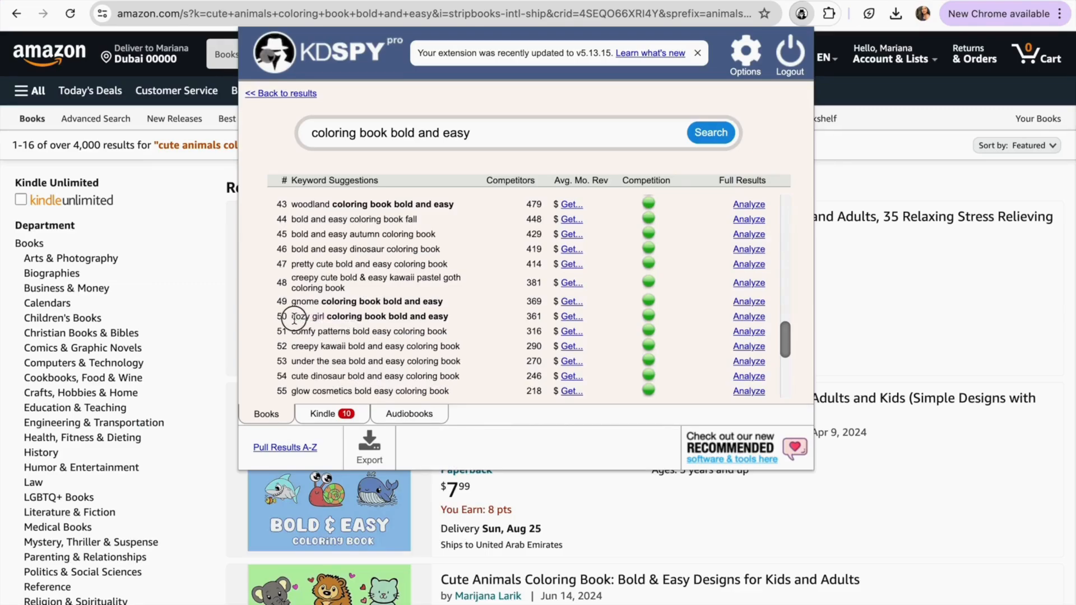
left_click_drag(294, 319, 451, 316)
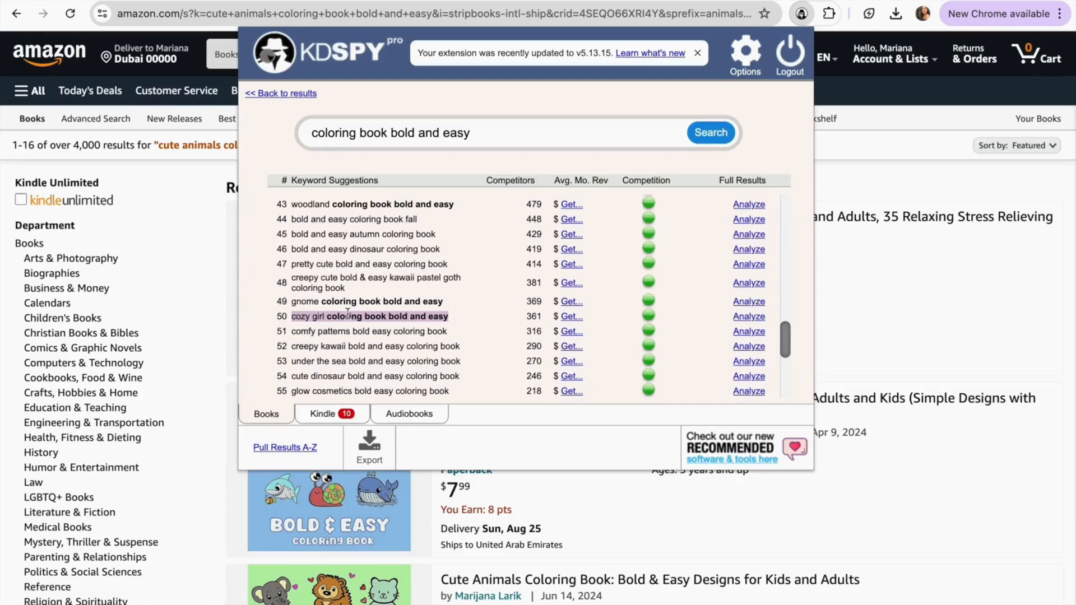
Compare the competition ratings and competitor counts across KDSPY's keyword suggestions.
scroll(583, 305, "up", 3)
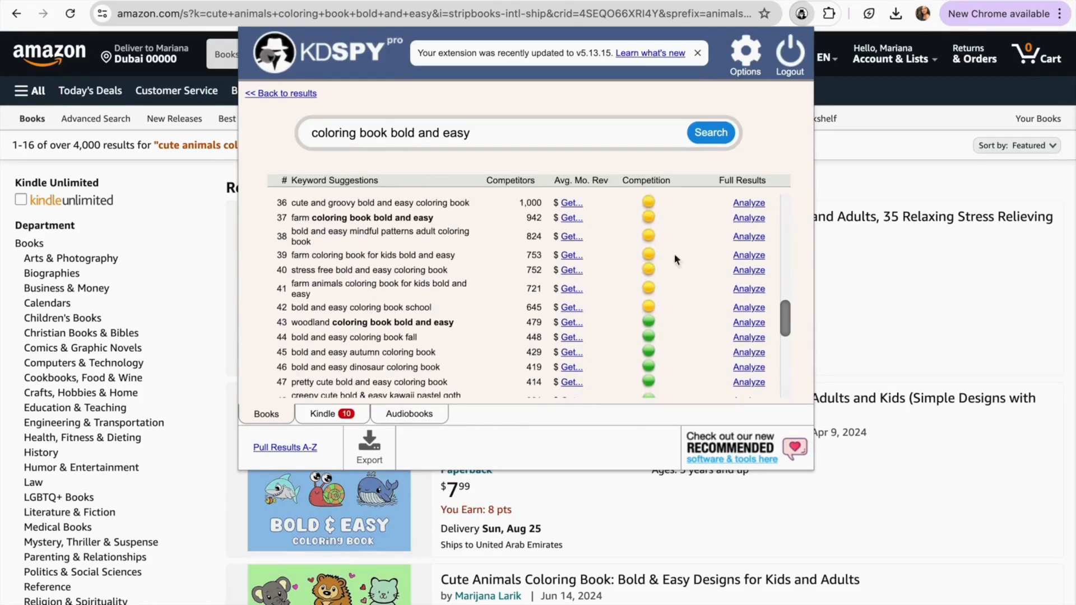
scroll(634, 325, "down", 3)
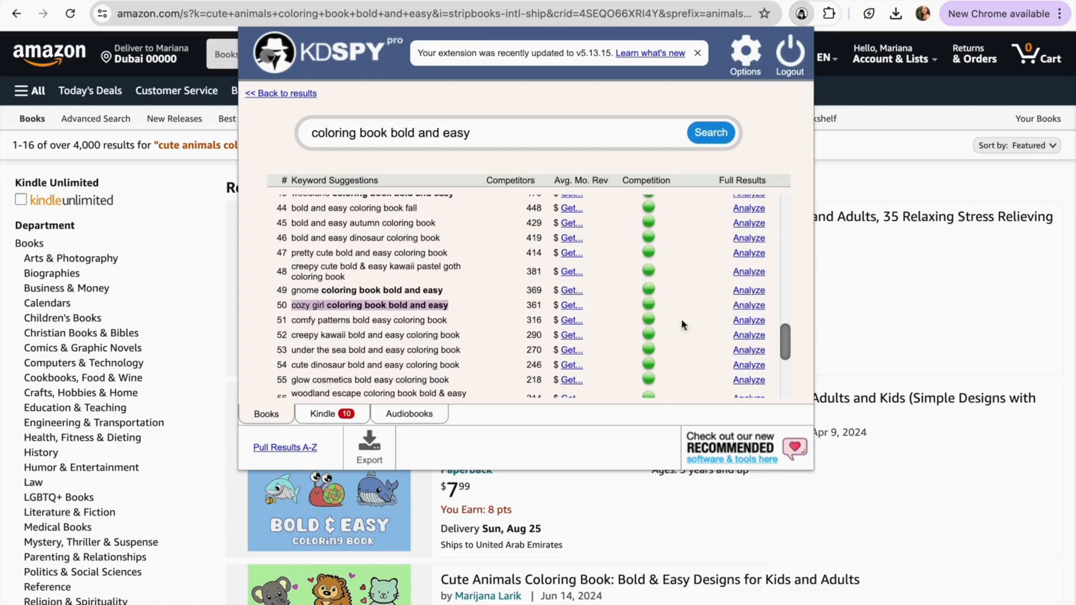
scroll(642, 267, "up", 4)
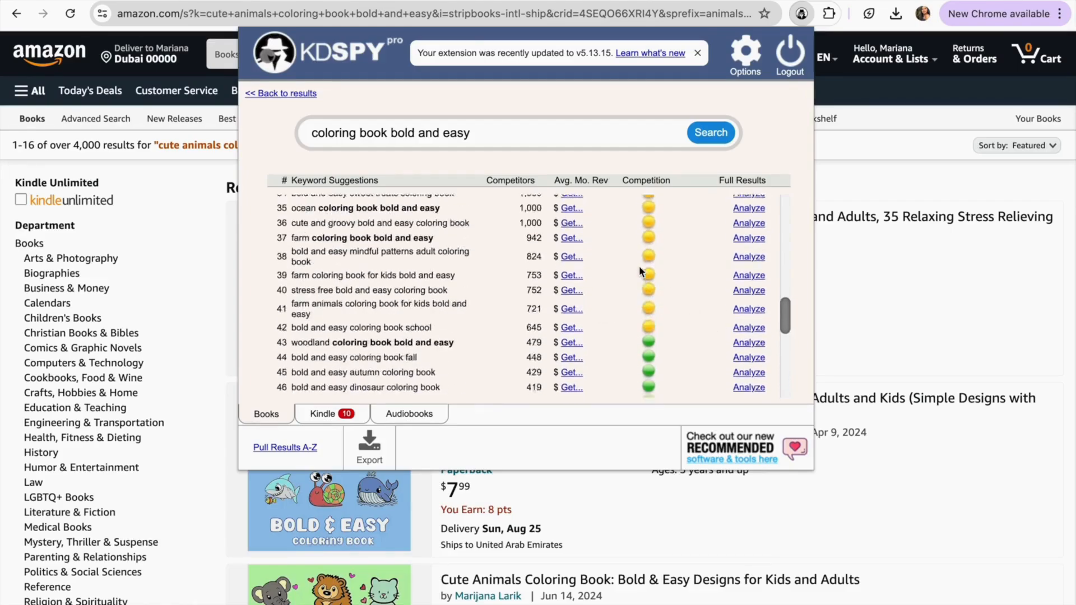
scroll(643, 306, "up", 5)
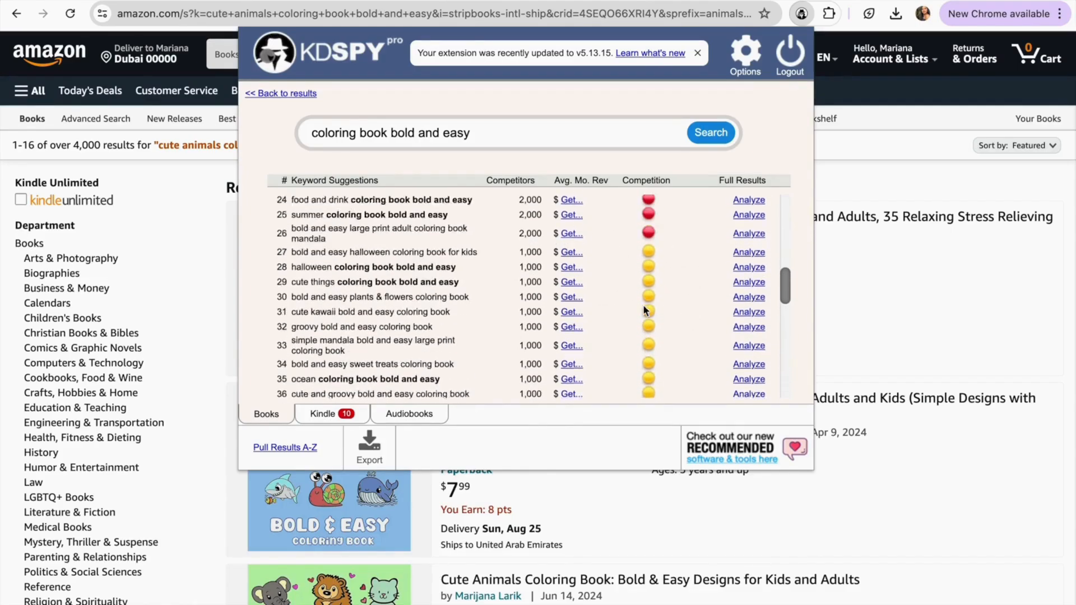
scroll(623, 238, "down", 7)
scroll(624, 241, "up", 5)
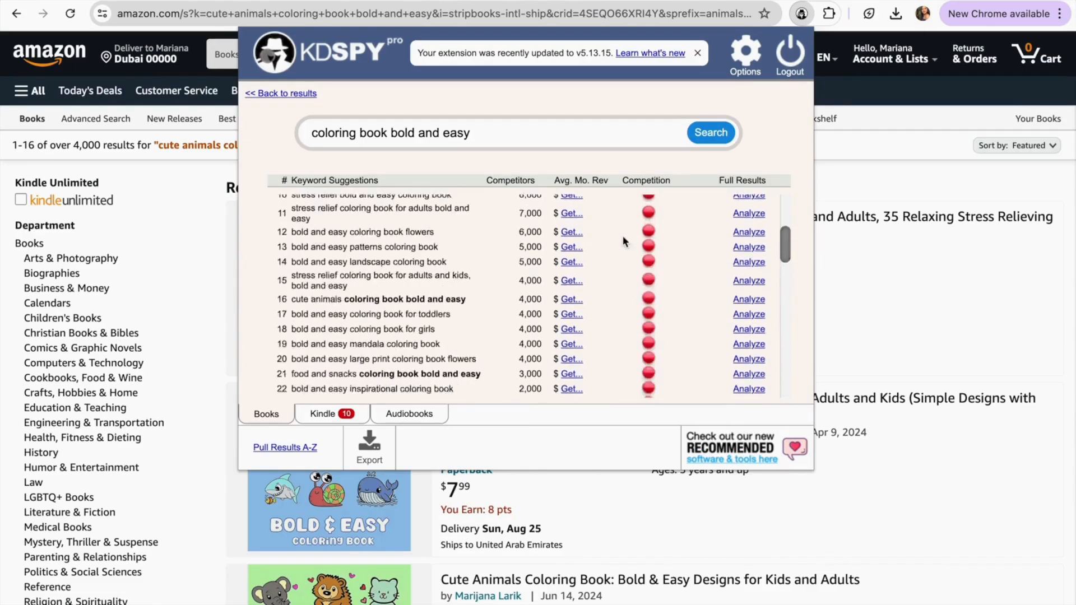
scroll(623, 241, "down", 10)
scroll(623, 238, "up", 9)
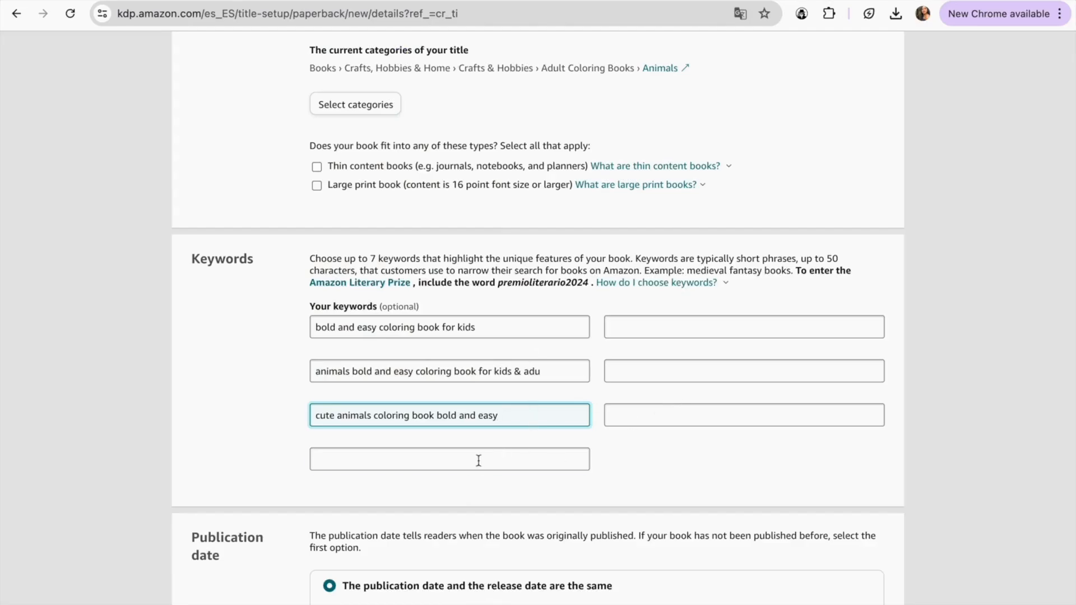
Switch to the KDP book details and enter "cozy girl coloring book bold and easy" as the fourth keyword.
left_click(478, 459)
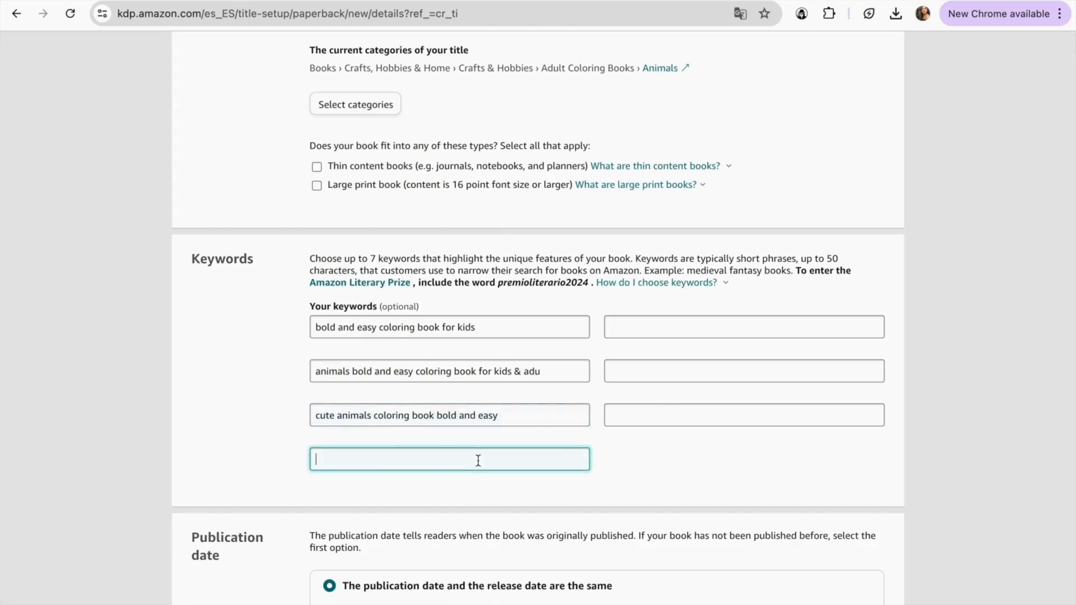
type("cozy girl coloring book bold and easy")
scroll(478, 459, "down", 3)
left_click(281, 287)
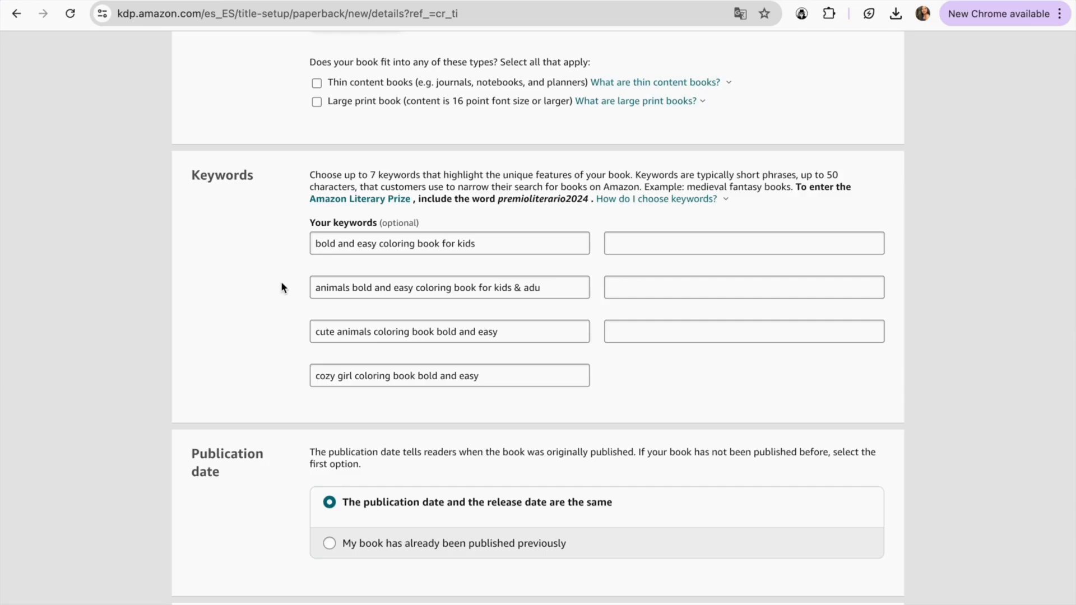
Keep the same publication and release date and immediate sale, then save the book details and continue to the paperback's content.
scroll(281, 288, "down", 3)
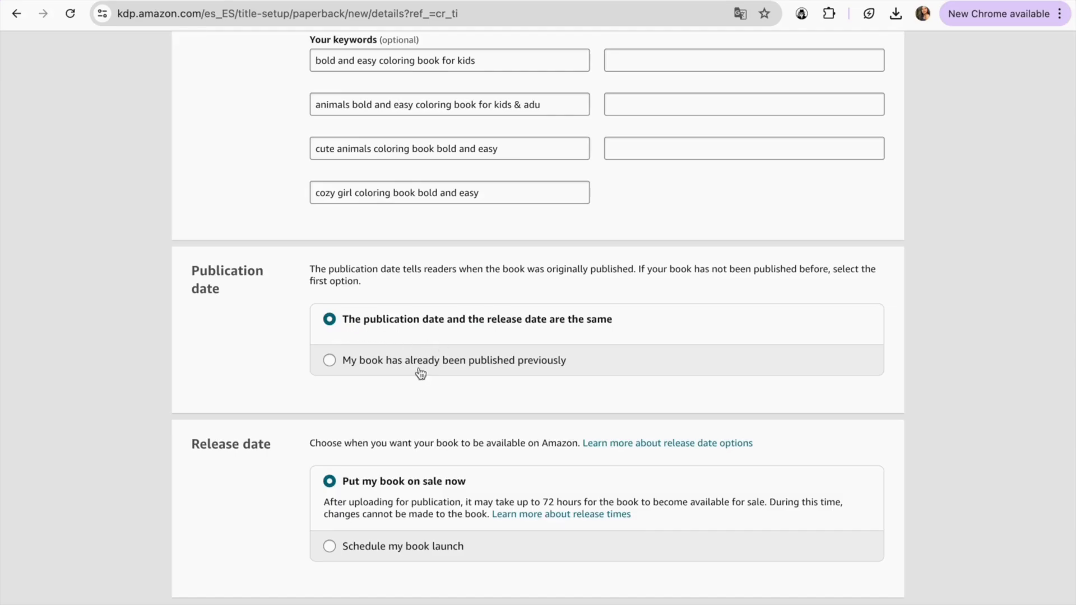
scroll(308, 512, "down", 2)
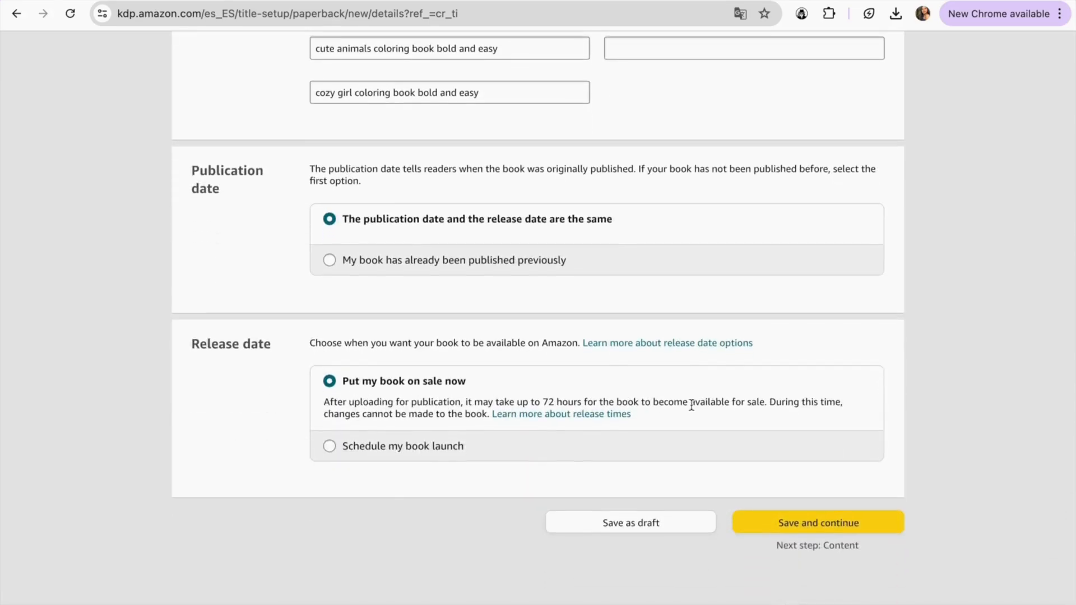
scroll(763, 523, "up", 1)
left_click(800, 533)
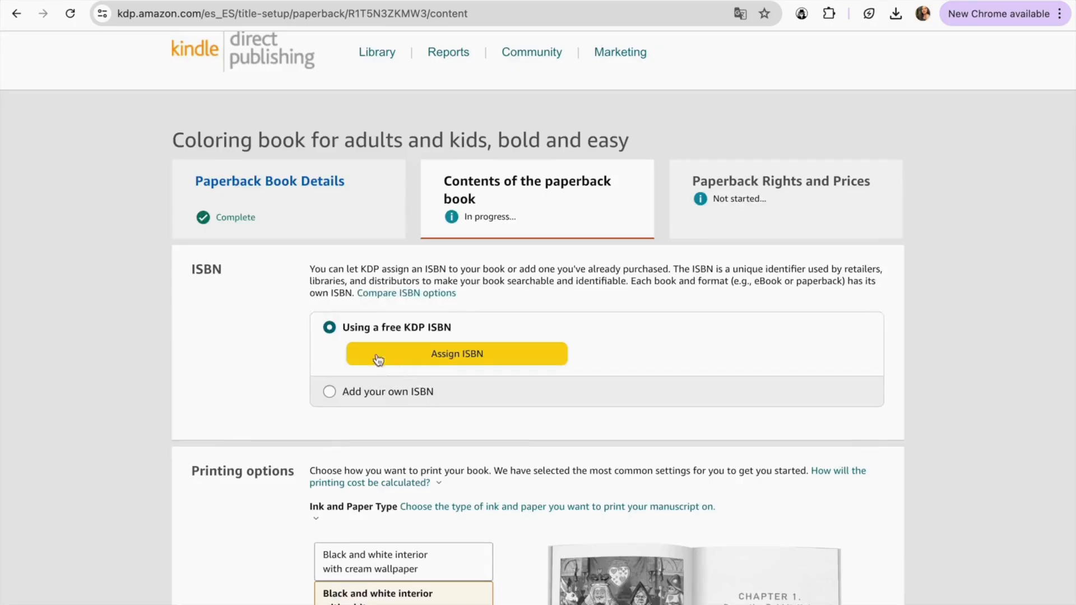
Assign a free KDP ISBN to the paperback.
left_click(443, 357)
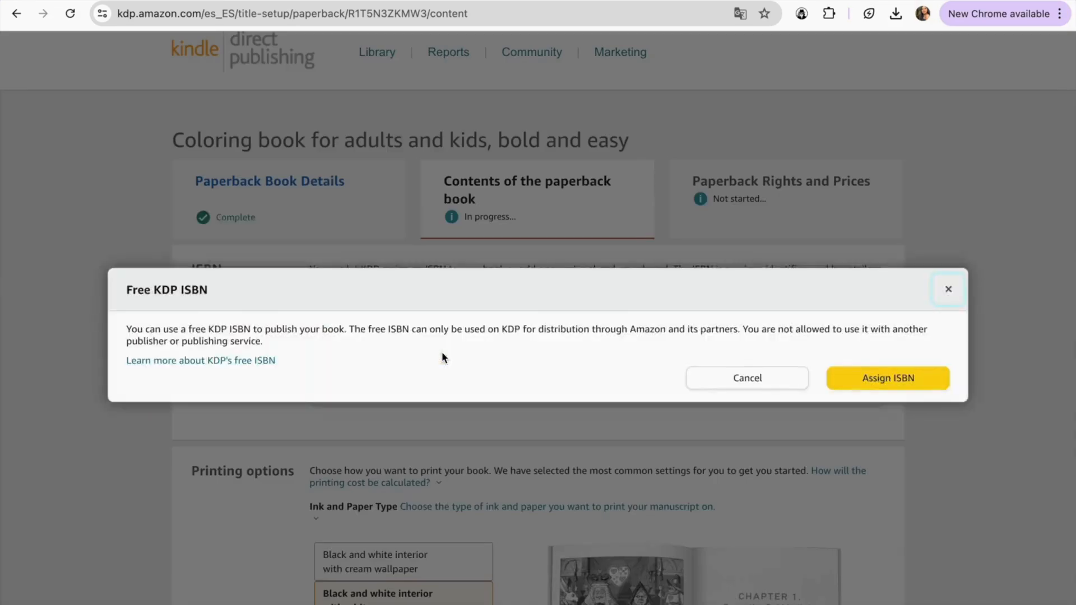
left_click(866, 388)
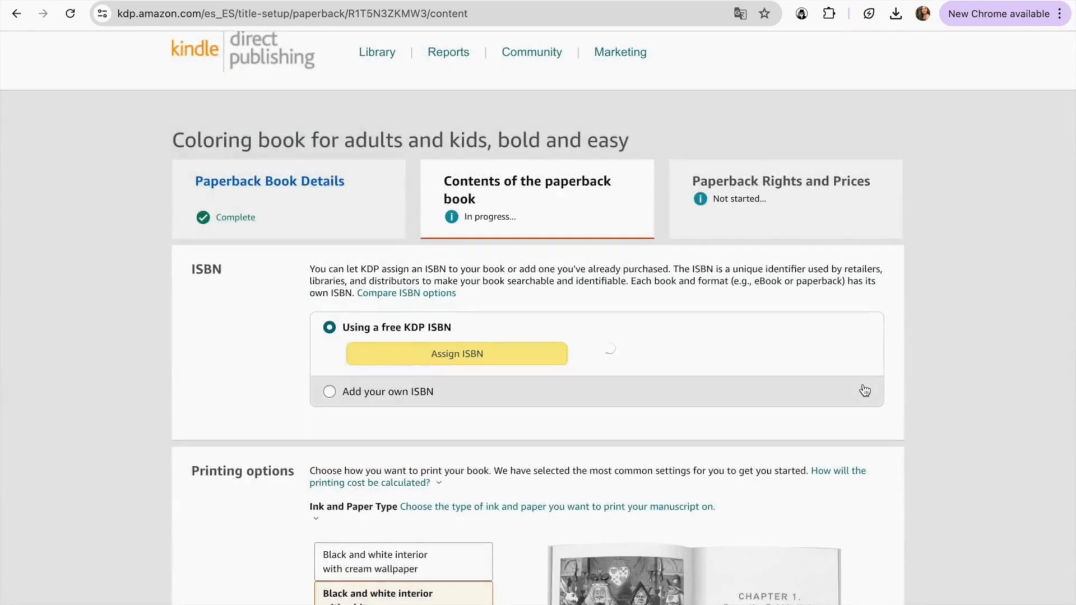
scroll(866, 391, "down", 5)
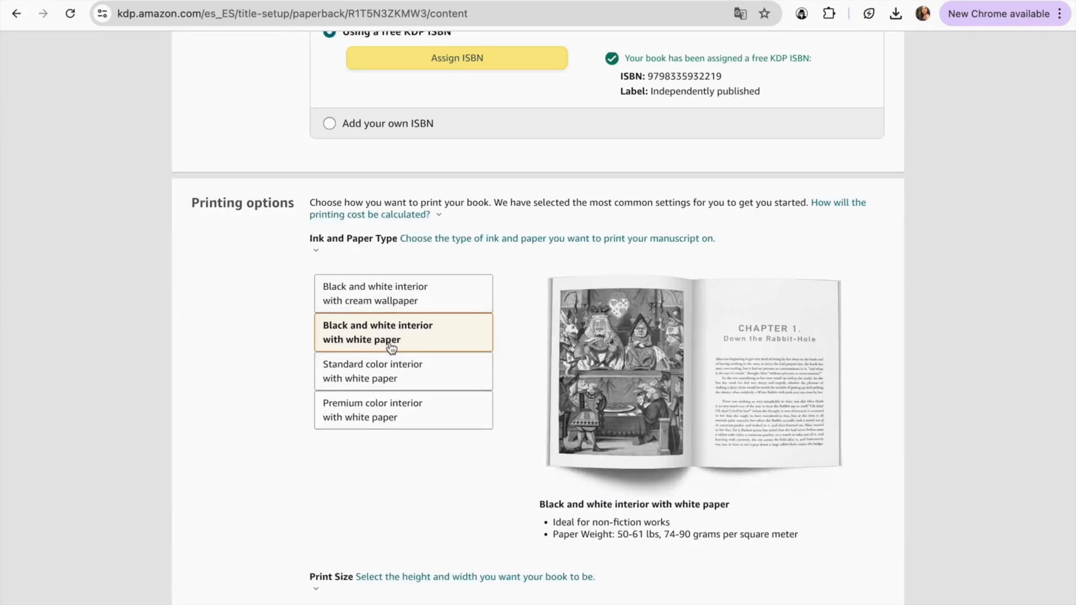
Set the print size to 8.25 x 8.25 inches (20.96 x 20.96 cm) and choose the PDF-only bleed option, shown as "Indentation".
scroll(392, 345, "down", 6)
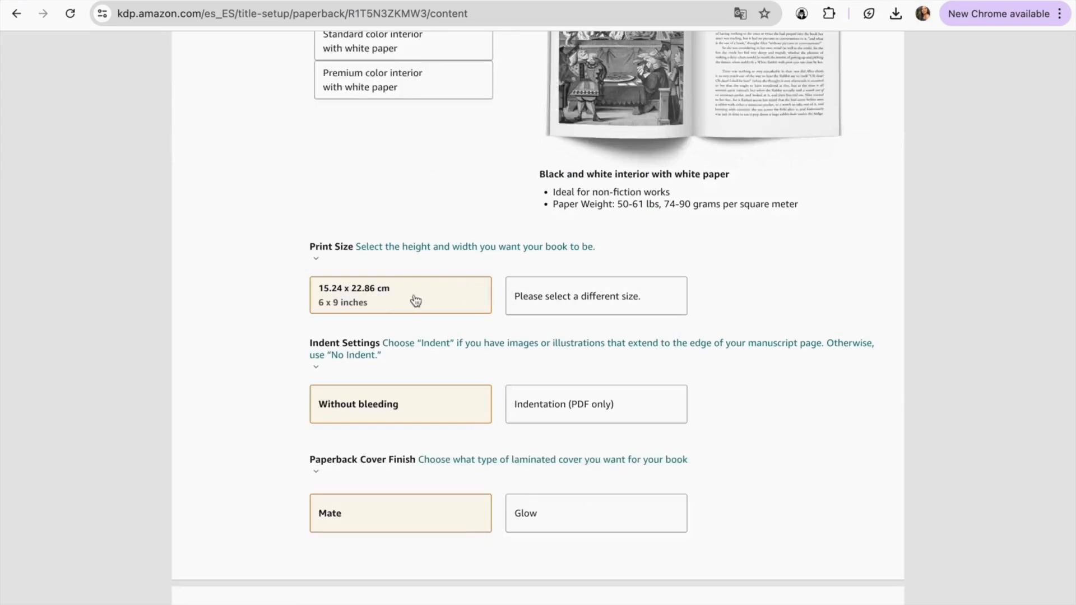
left_click(551, 300)
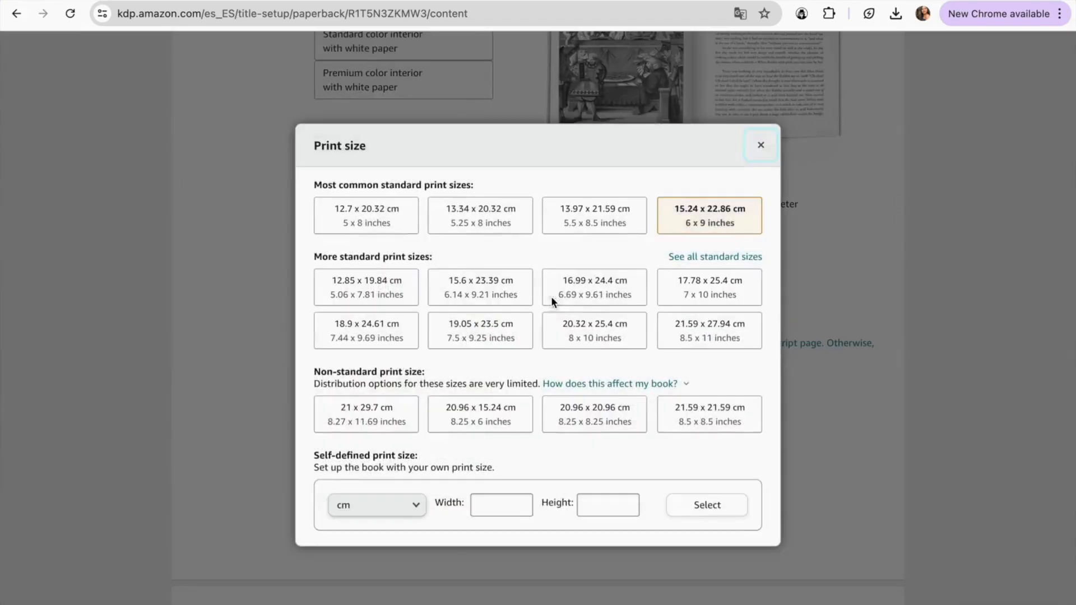
left_click(601, 424)
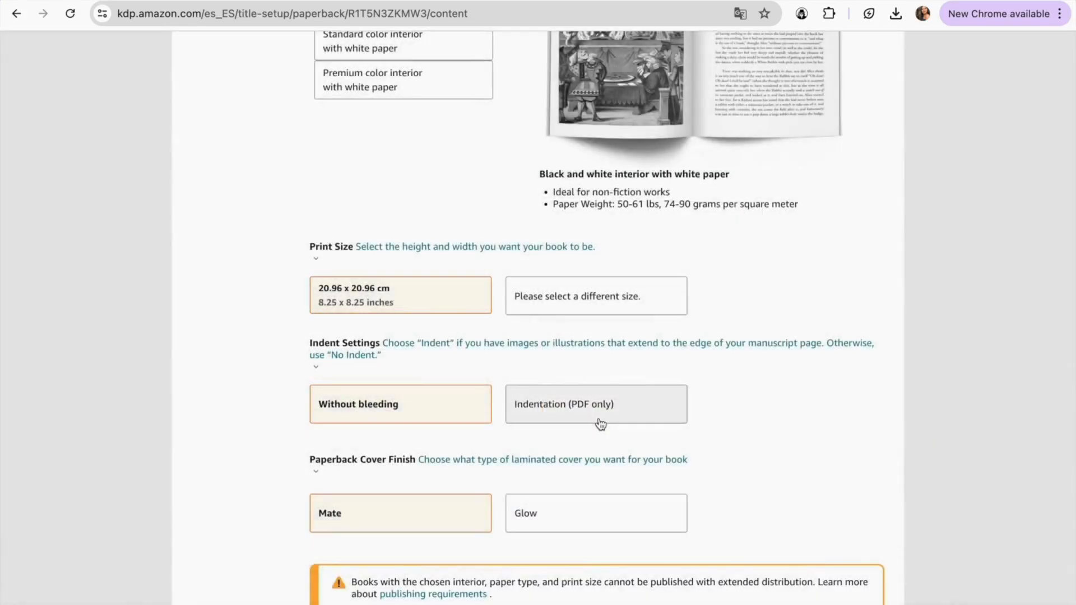
scroll(486, 356, "down", 2)
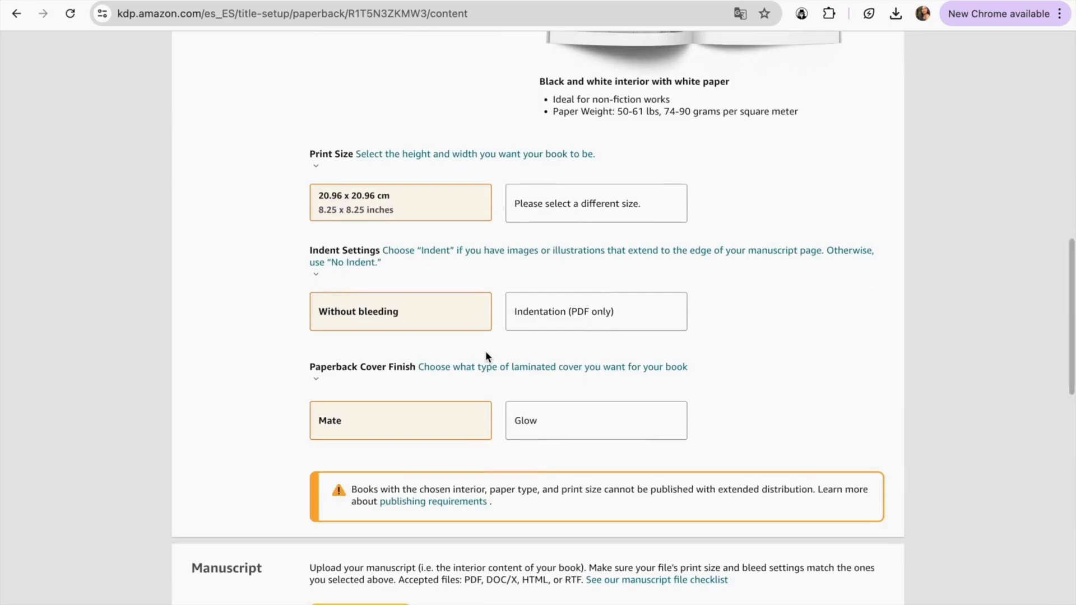
left_click(581, 318)
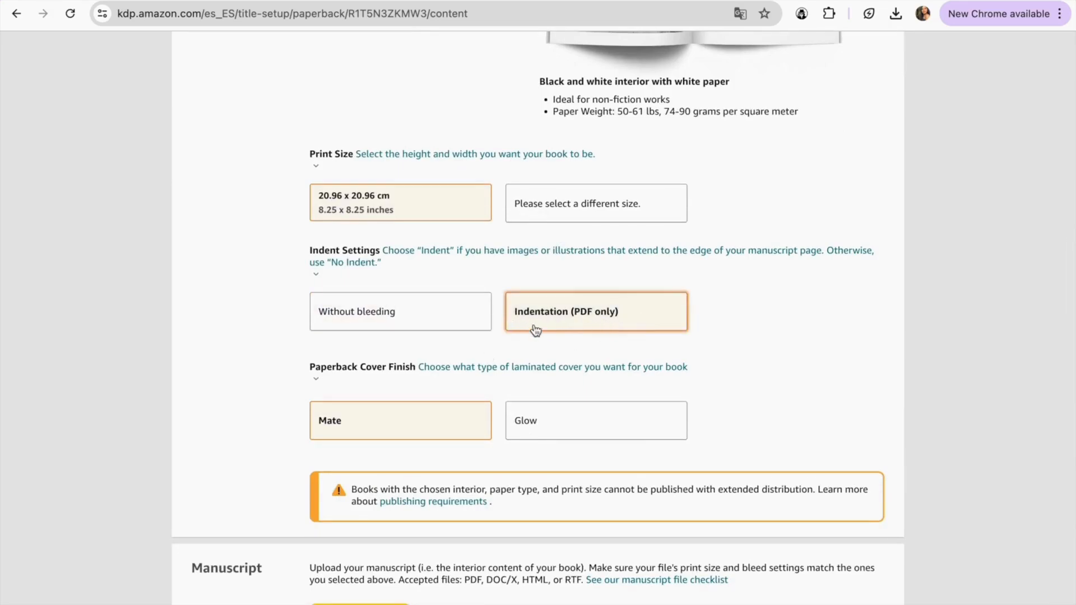
scroll(533, 330, "down", 1)
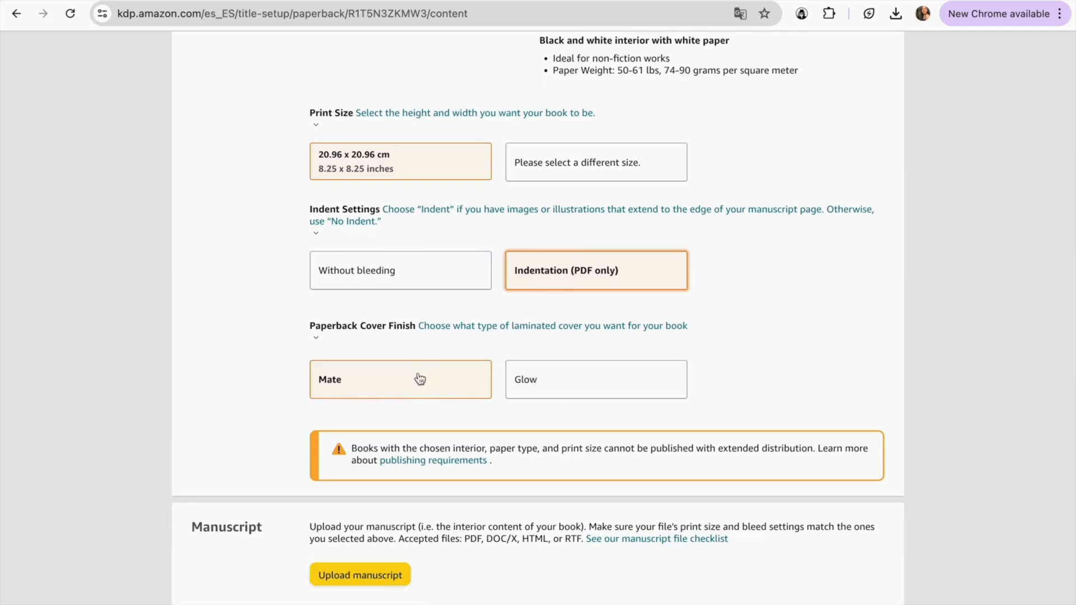
Upload Artboard 42.pdf as the book's manuscript.
scroll(425, 370, "down", 4)
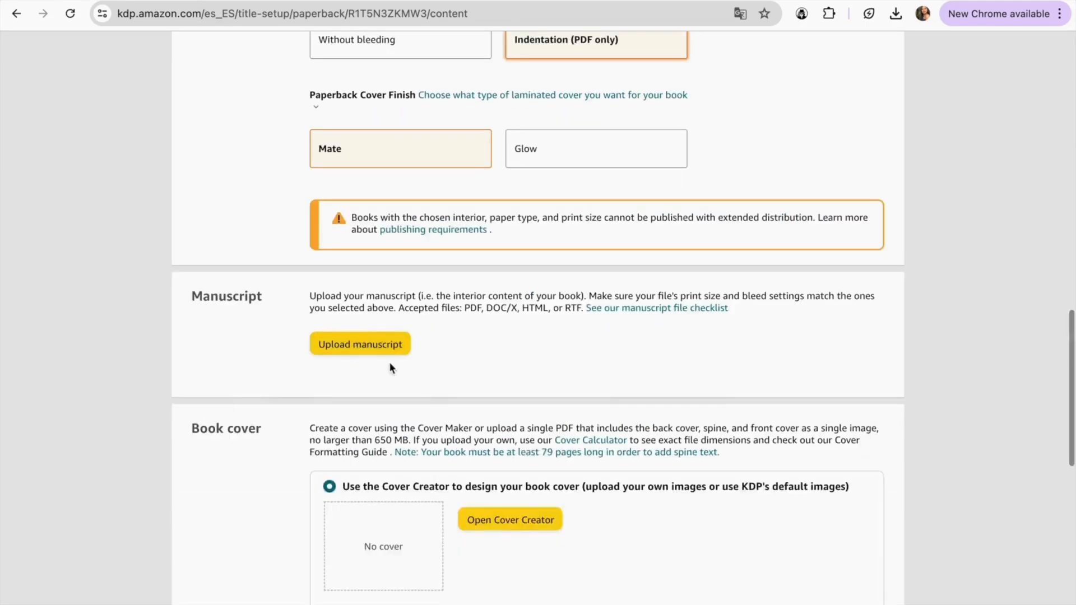
left_click(349, 352)
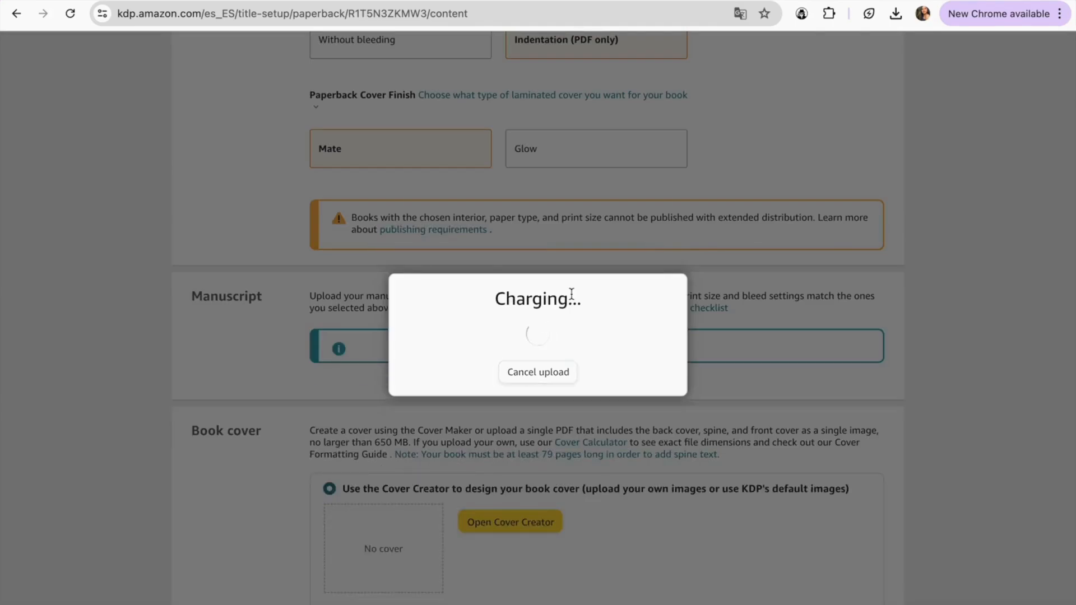
scroll(496, 276, "down", 1)
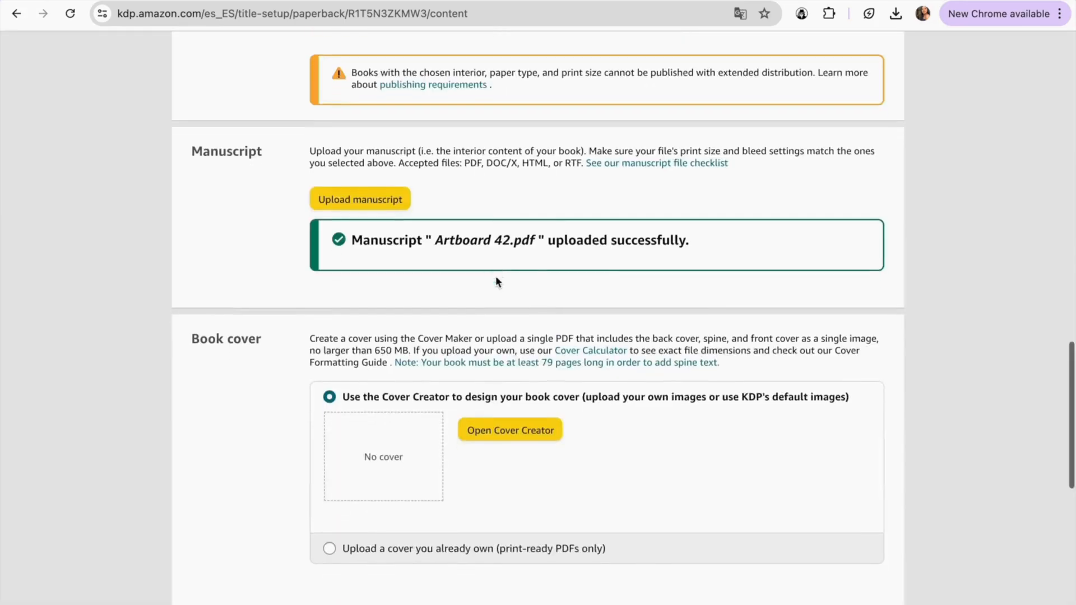
Choose to upload an existing print-ready cover and upload "Untitled Project (Copy) (1).pdf" from Downloads.
scroll(364, 327, "down", 1)
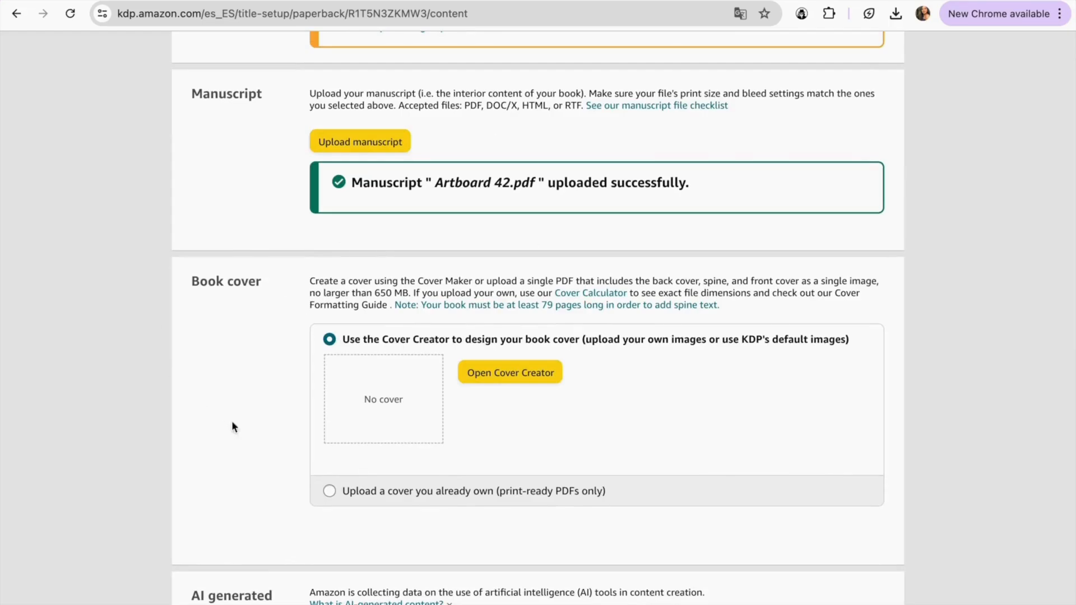
left_click(330, 492)
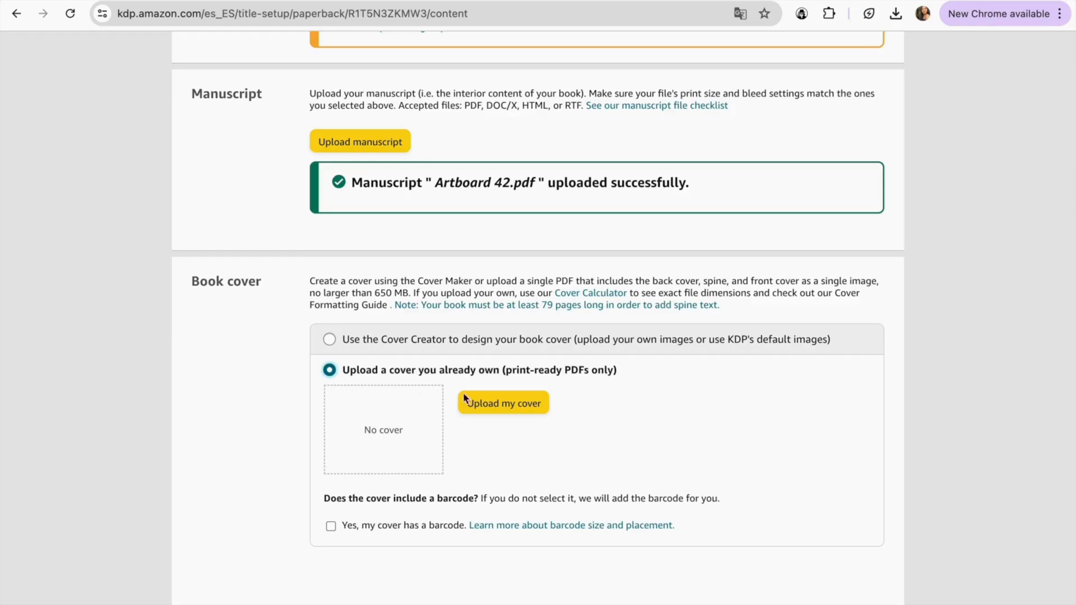
left_click(502, 414)
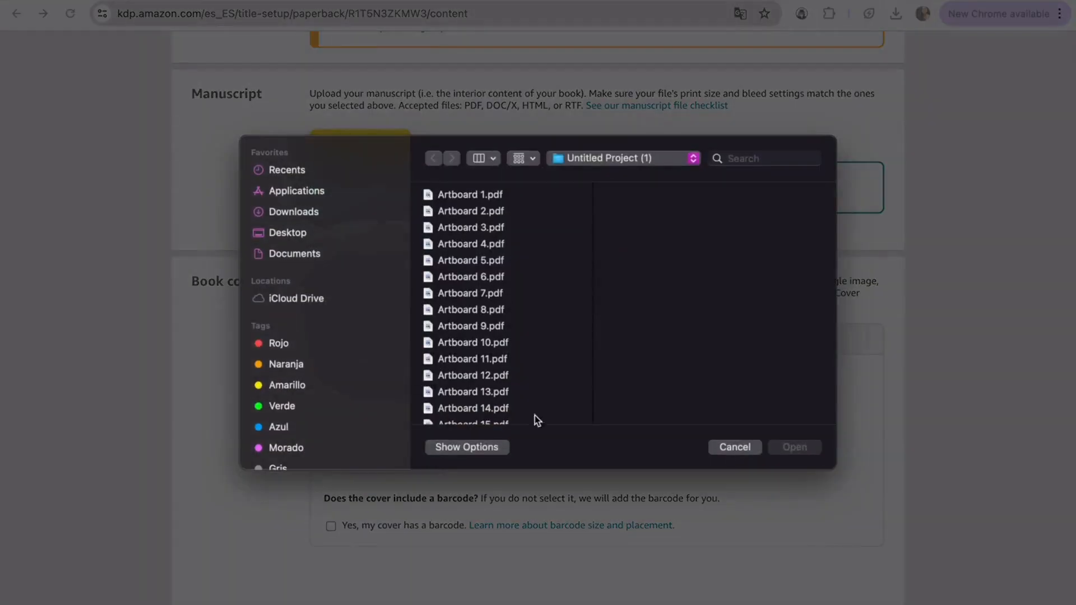
scroll(479, 319, "down", 10)
scroll(474, 322, "down", 2)
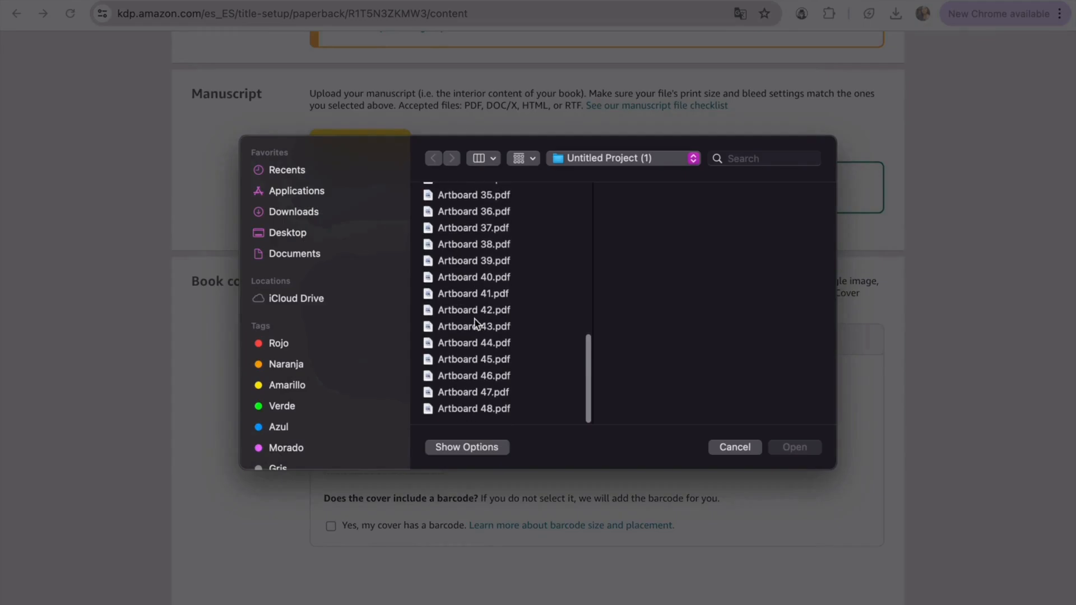
left_click(305, 212)
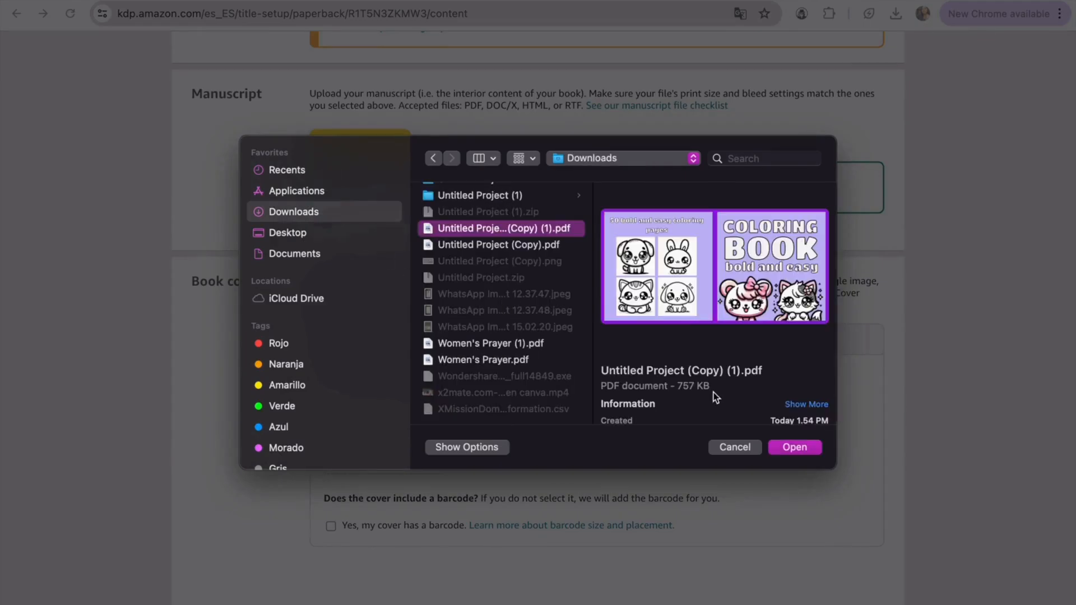
left_click(802, 447)
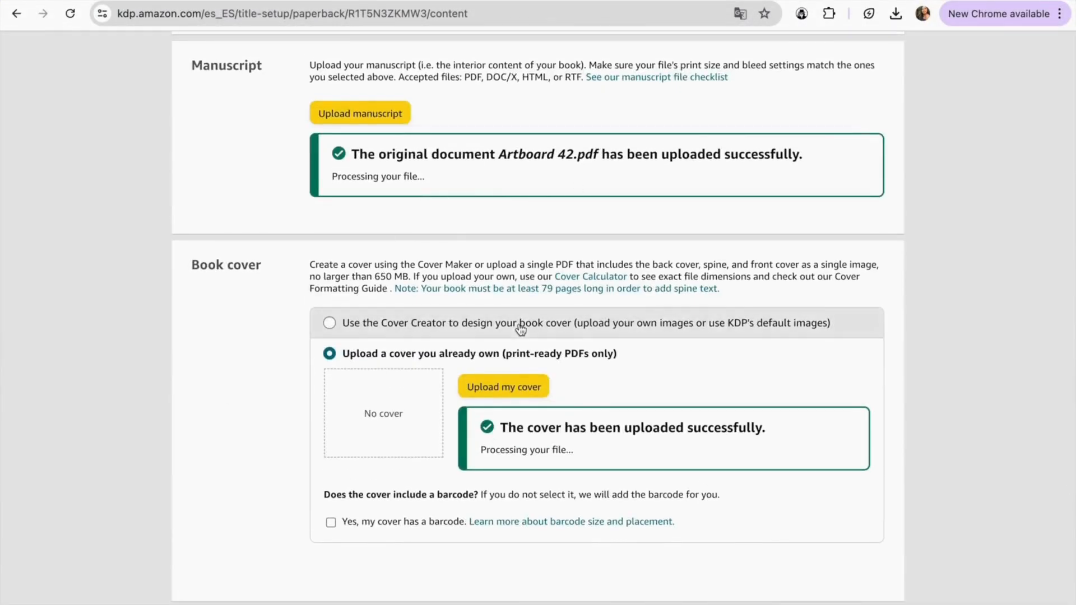
scroll(511, 337, "down", 5)
scroll(232, 478, "down", 1)
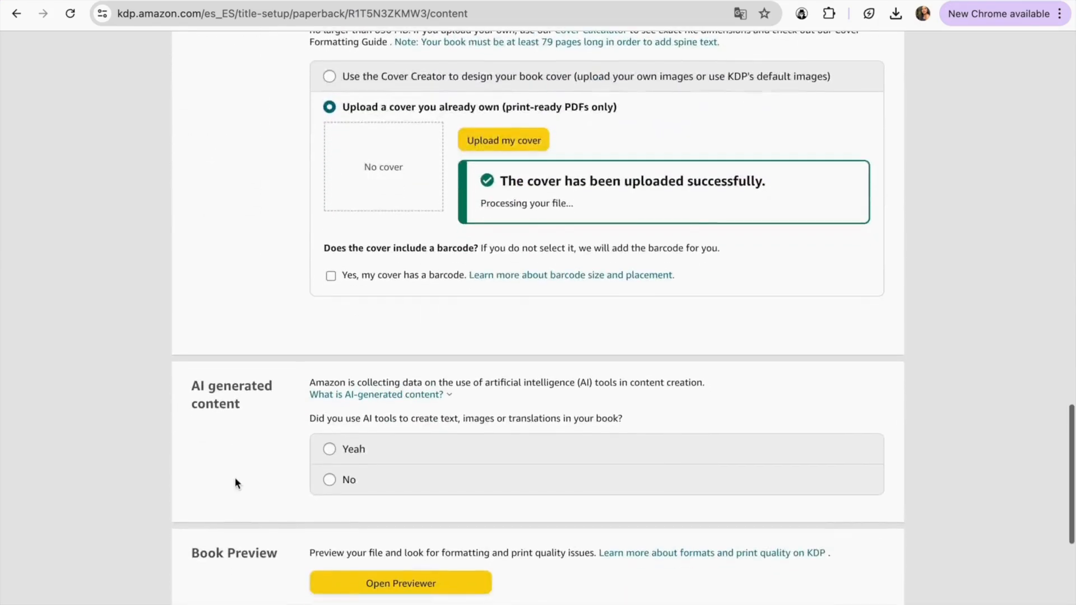
Declare AI use in the book, with None for texts and "Many AI-generated images, with minimal to no editing" for images.
left_click(330, 449)
scroll(421, 463, "down", 3)
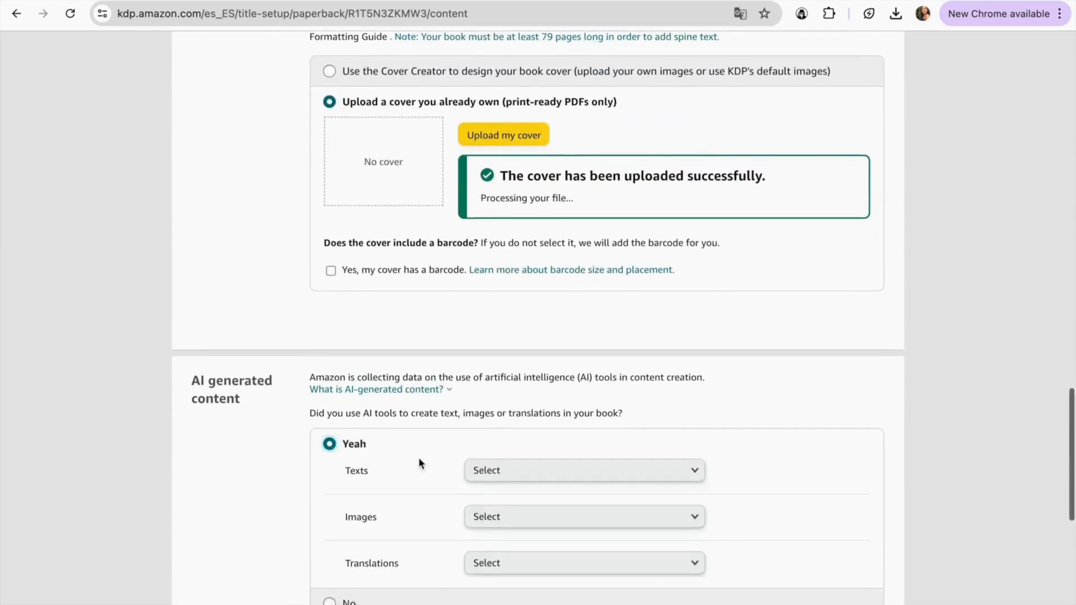
left_click(505, 337)
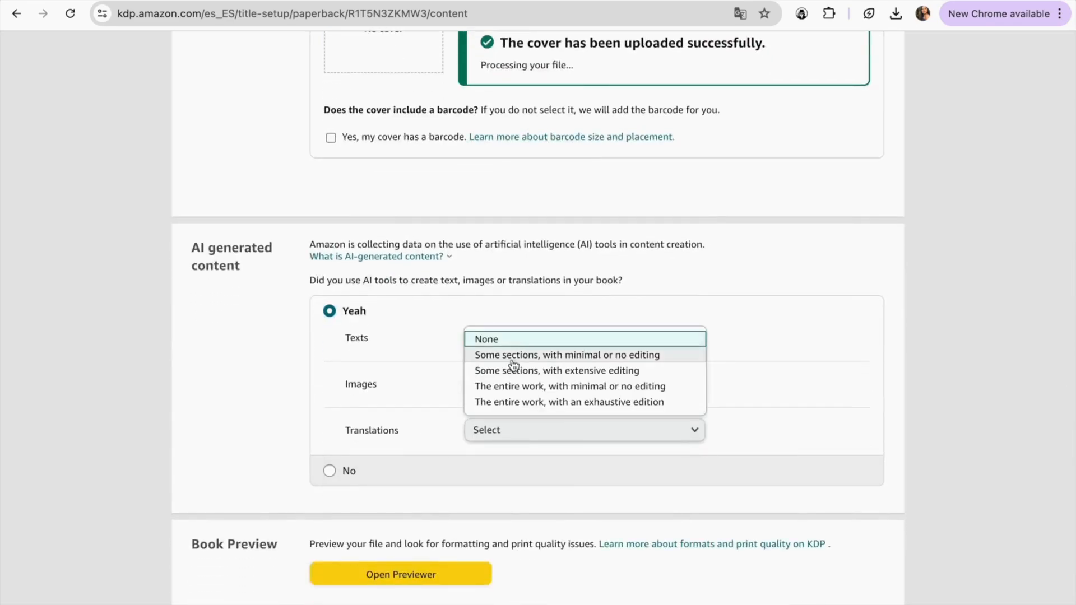
left_click(505, 339)
left_click(514, 385)
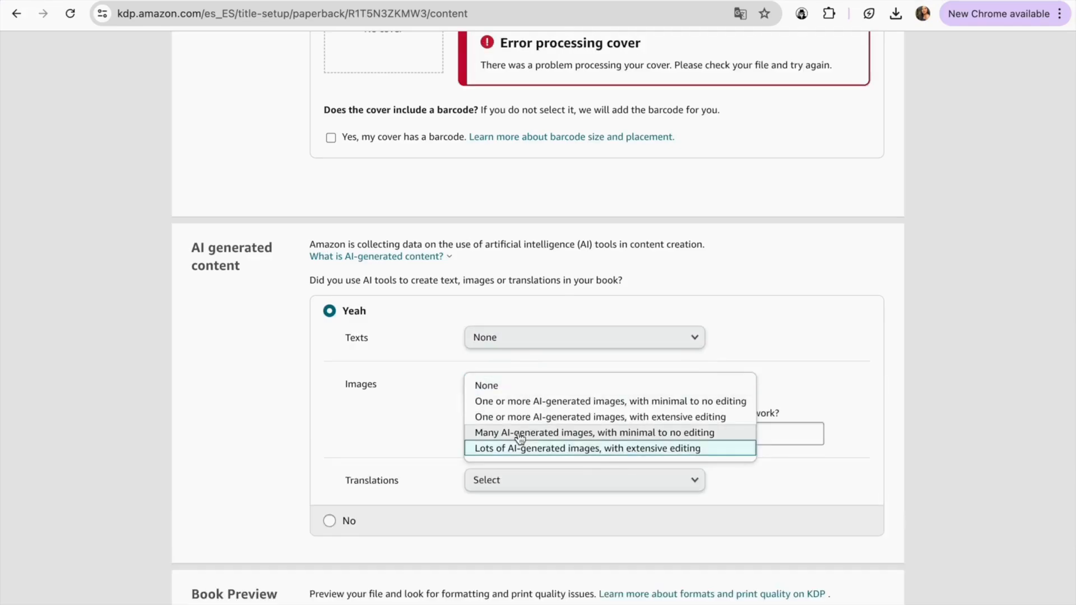
left_click(520, 438)
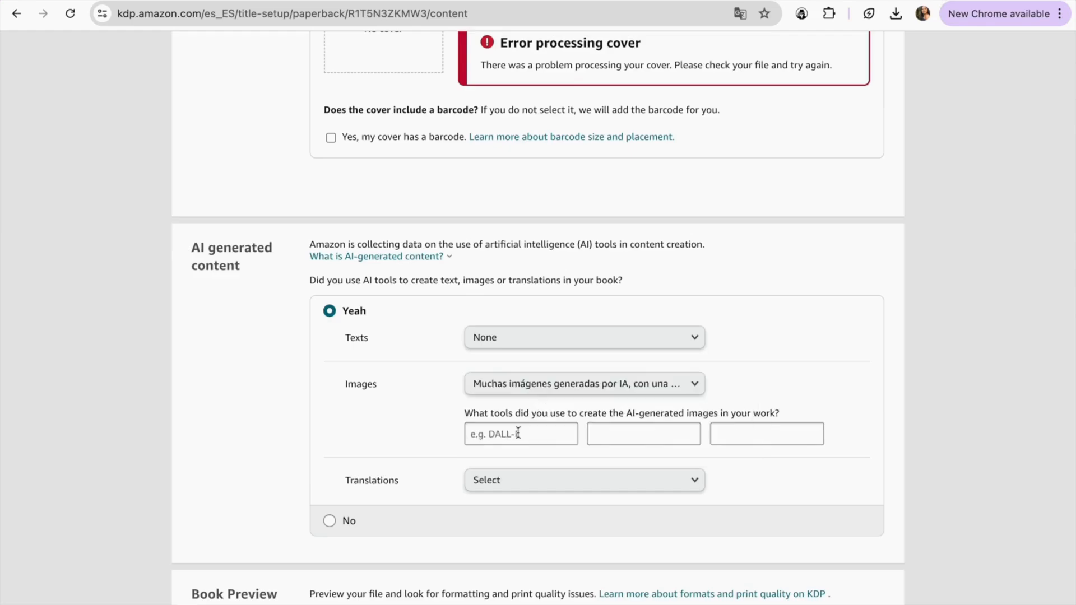
Enter "kittl AI" as the tool used for the AI-generated images and set translations to None.
left_click(527, 435)
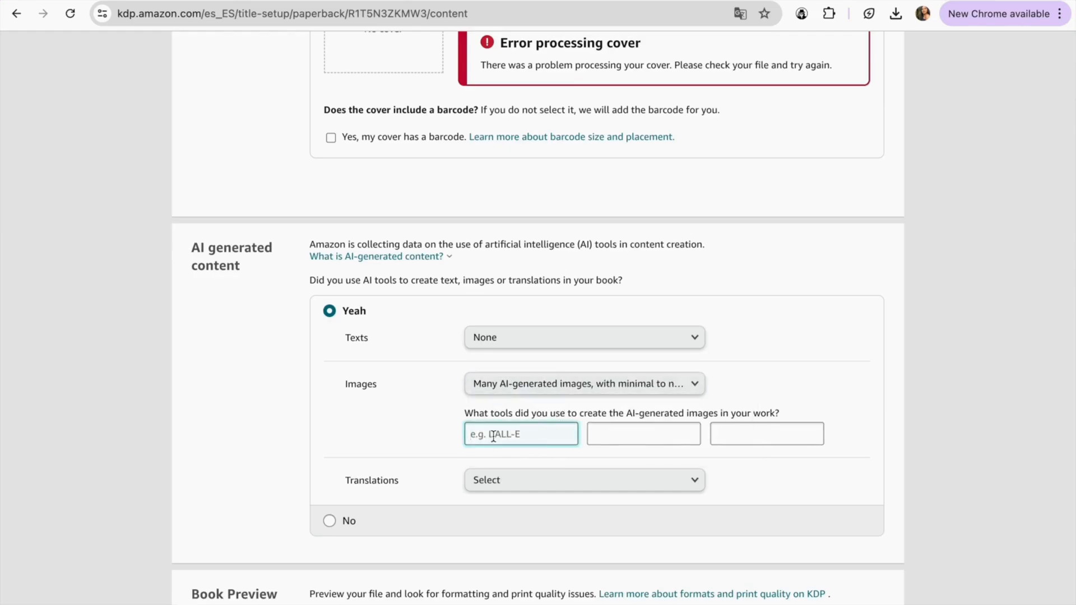
type("kittl AI")
scroll(434, 452, "down", 1)
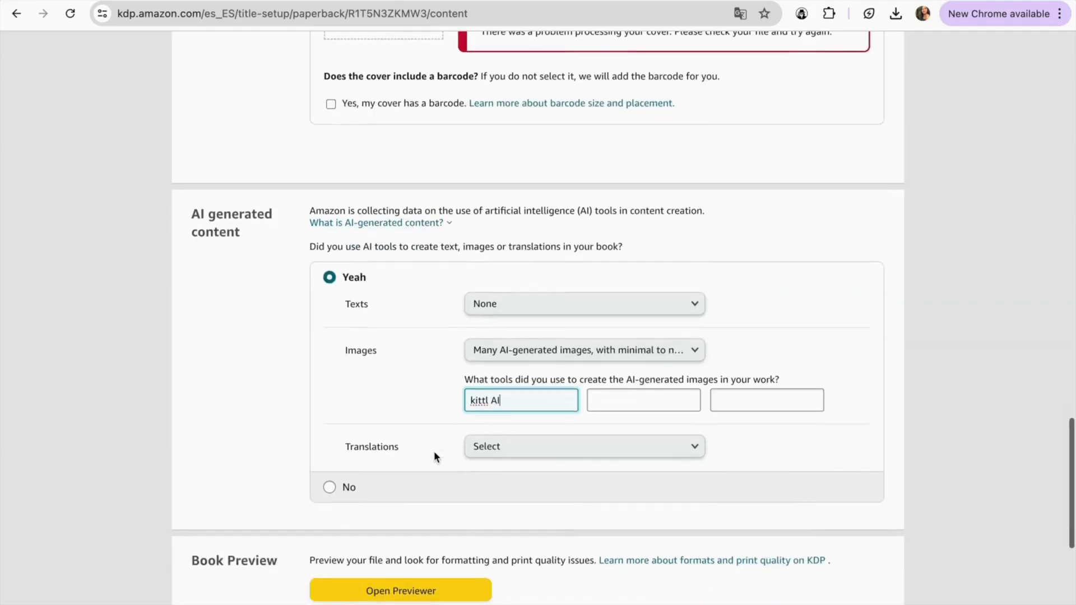
left_click(502, 457)
left_click(504, 448)
scroll(477, 459, "down", 3)
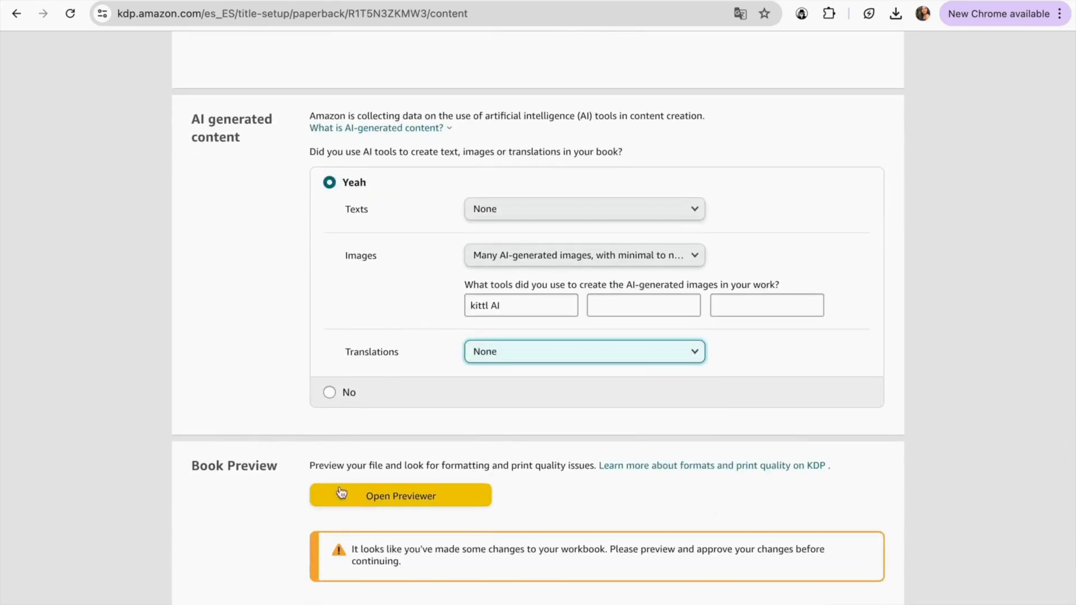
Check the cover and the first interior pages in the Print Previewer and approve the book.
left_click(365, 503)
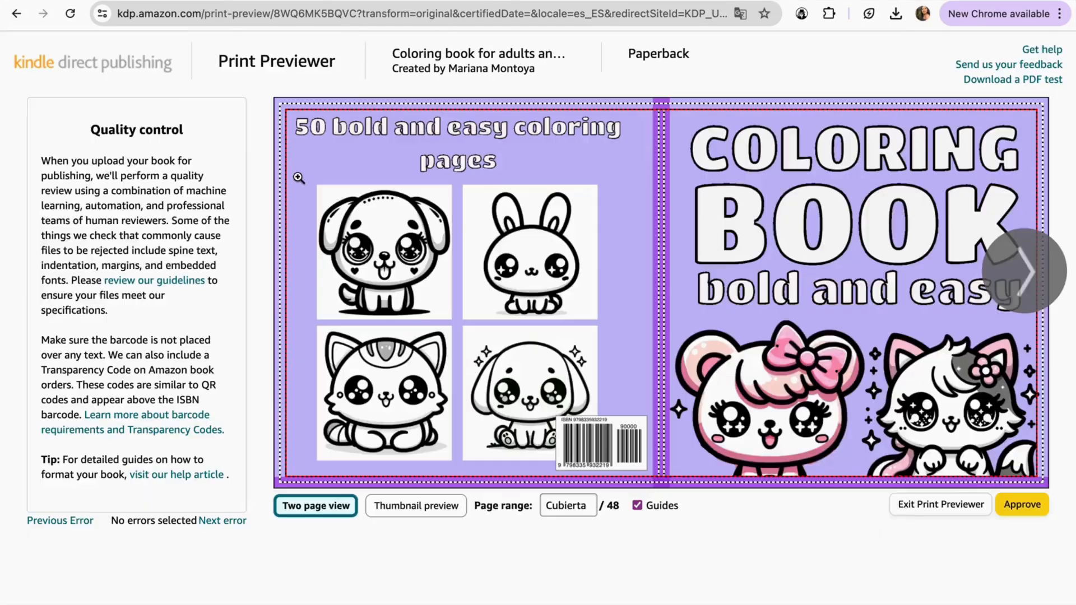
mouse_move(299, 178)
mouse_move(489, 122)
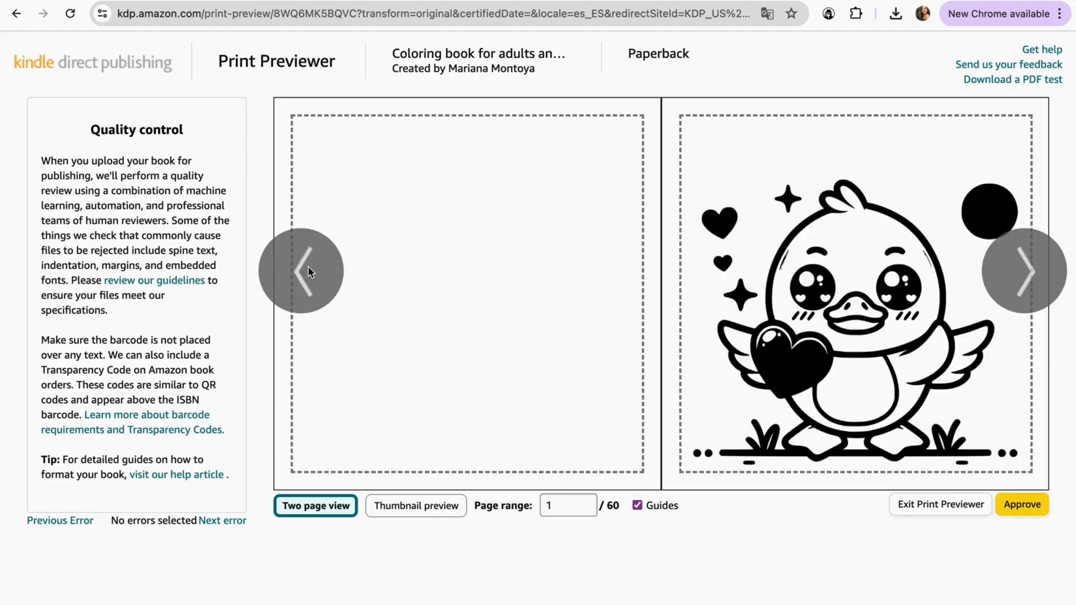
left_click(308, 272)
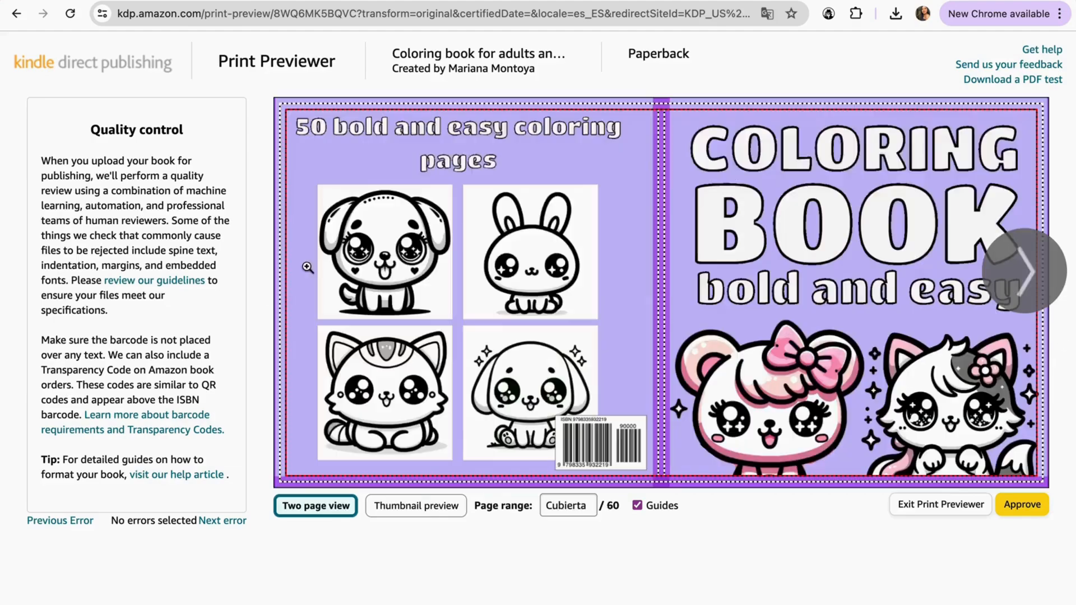
left_click(1004, 298)
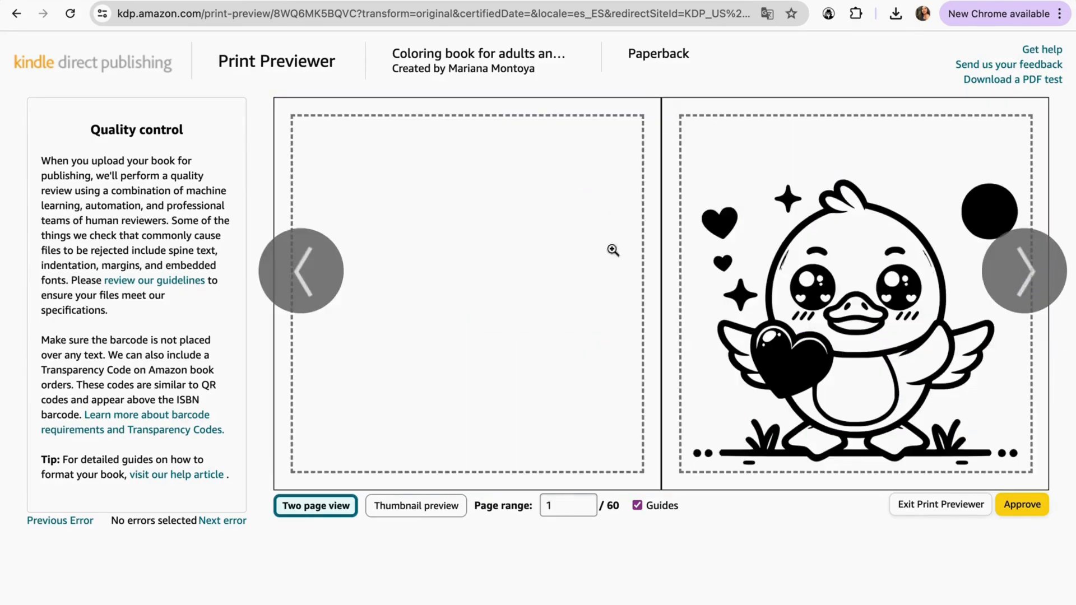
left_click(1016, 275)
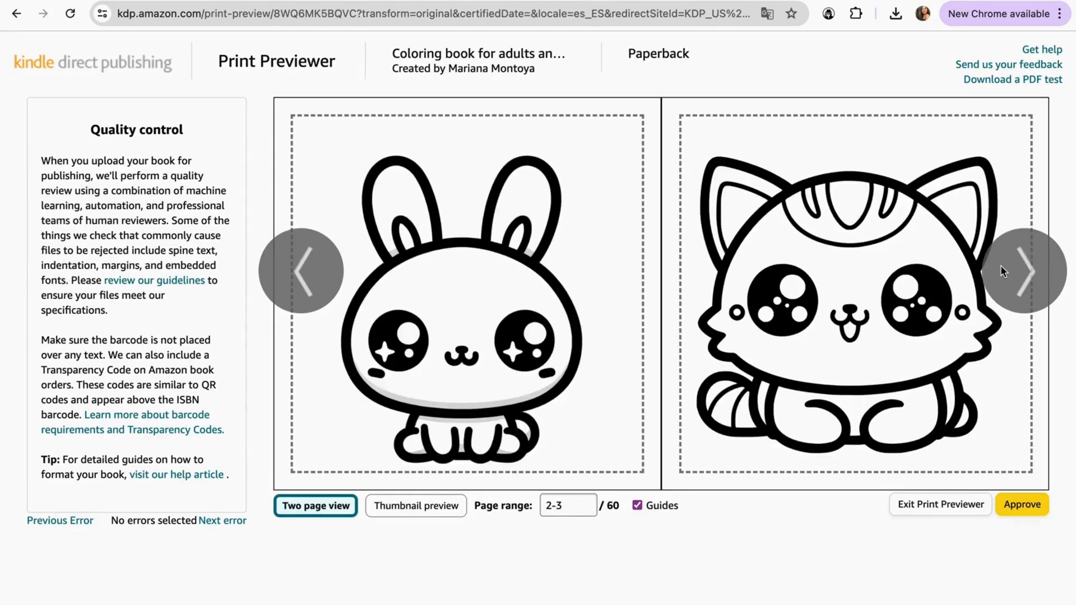
left_click(1003, 270)
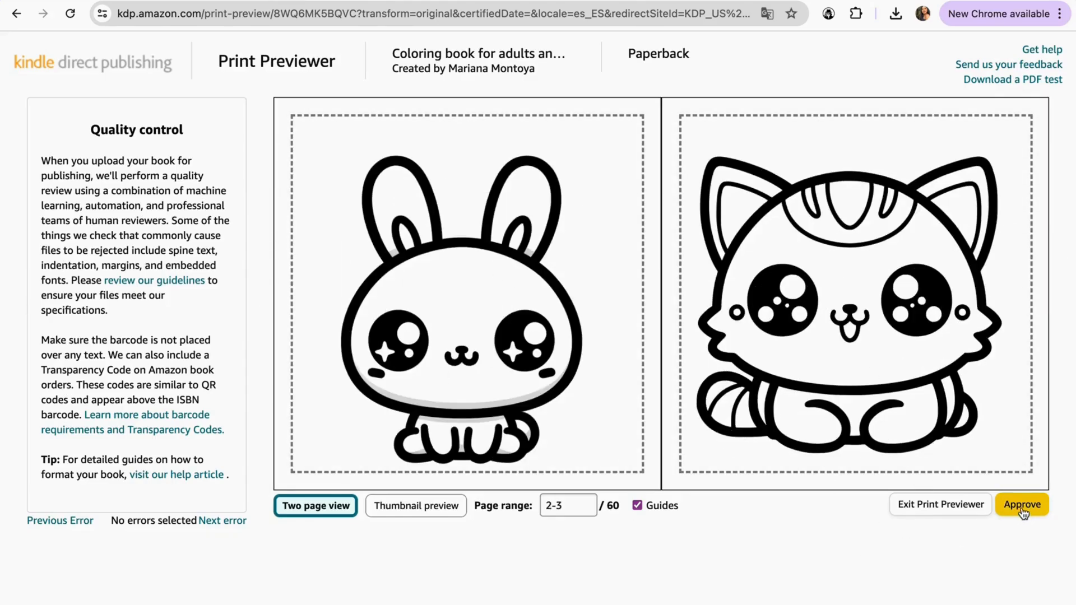
left_click(1021, 507)
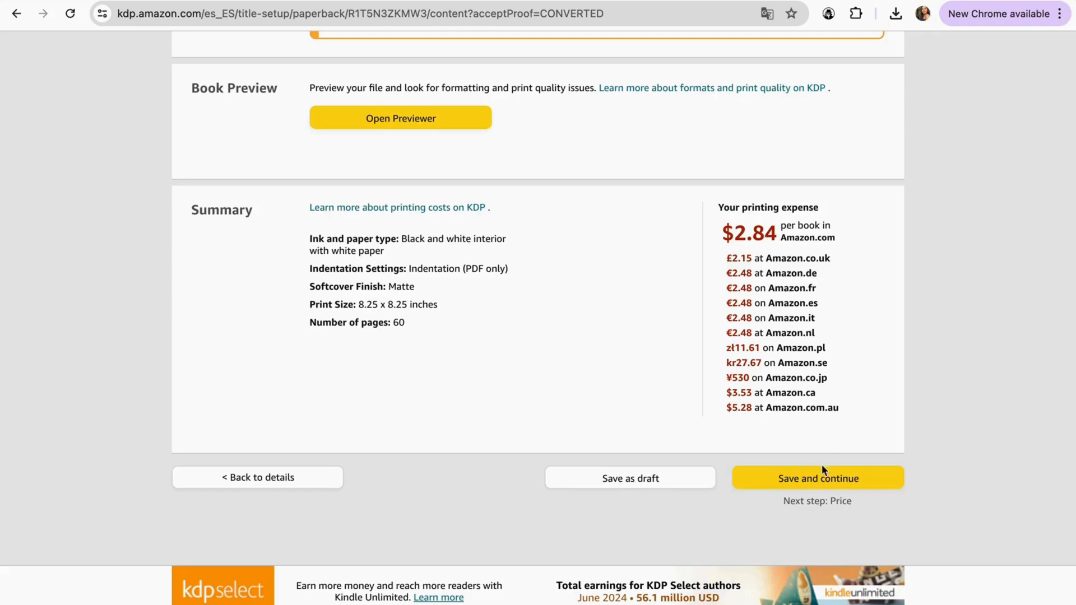
Save the content and continue to pricing, and set the Amazon.com list price to 8.99 USD.
left_click(796, 479)
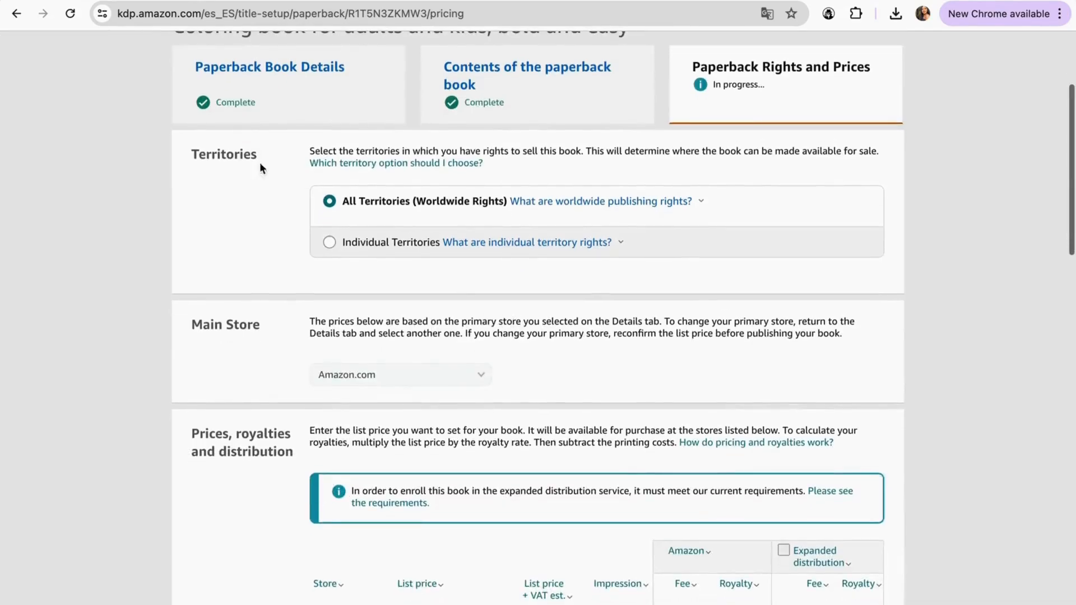
scroll(387, 277, "down", 1)
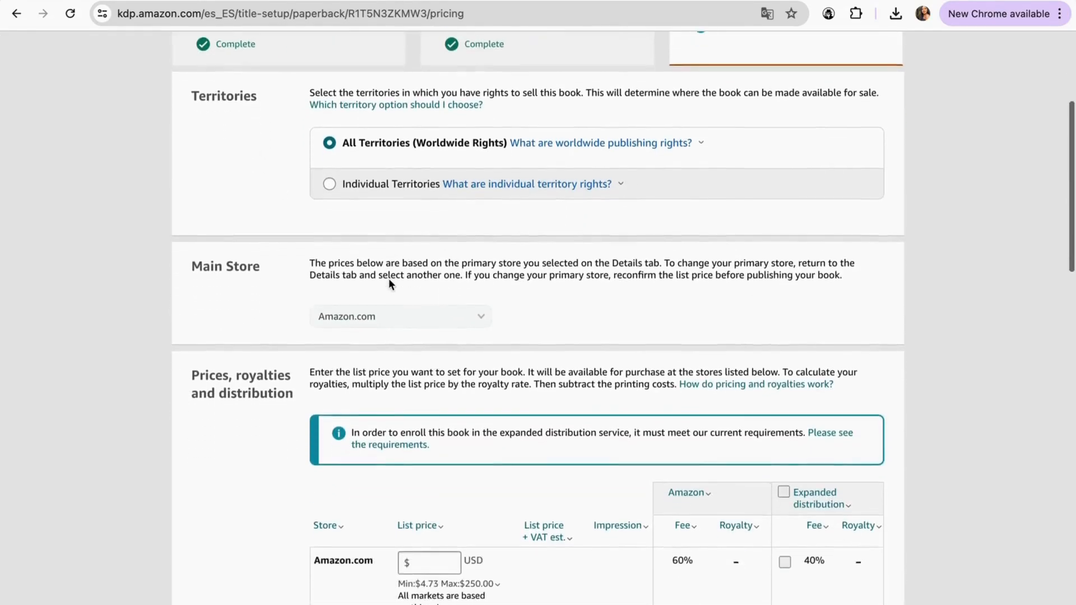
scroll(422, 320, "down", 1)
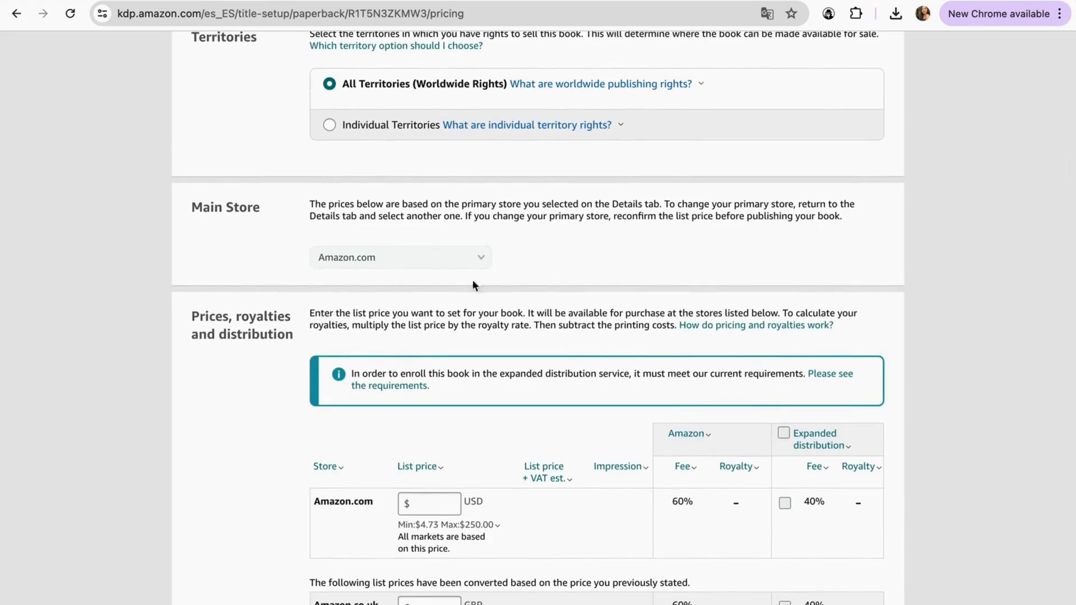
scroll(473, 283, "down", 5)
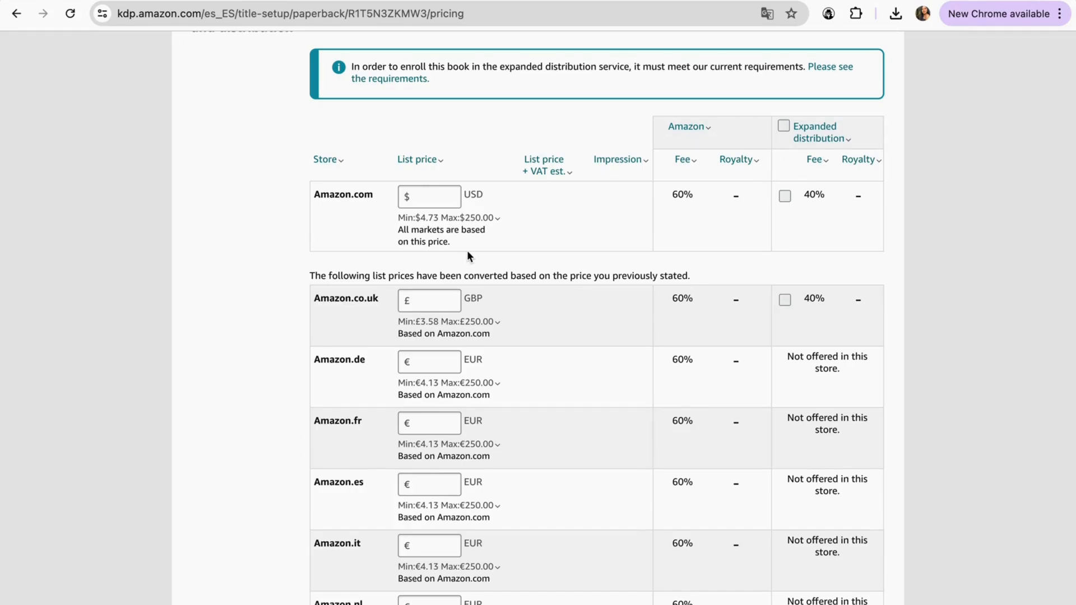
left_click(441, 198)
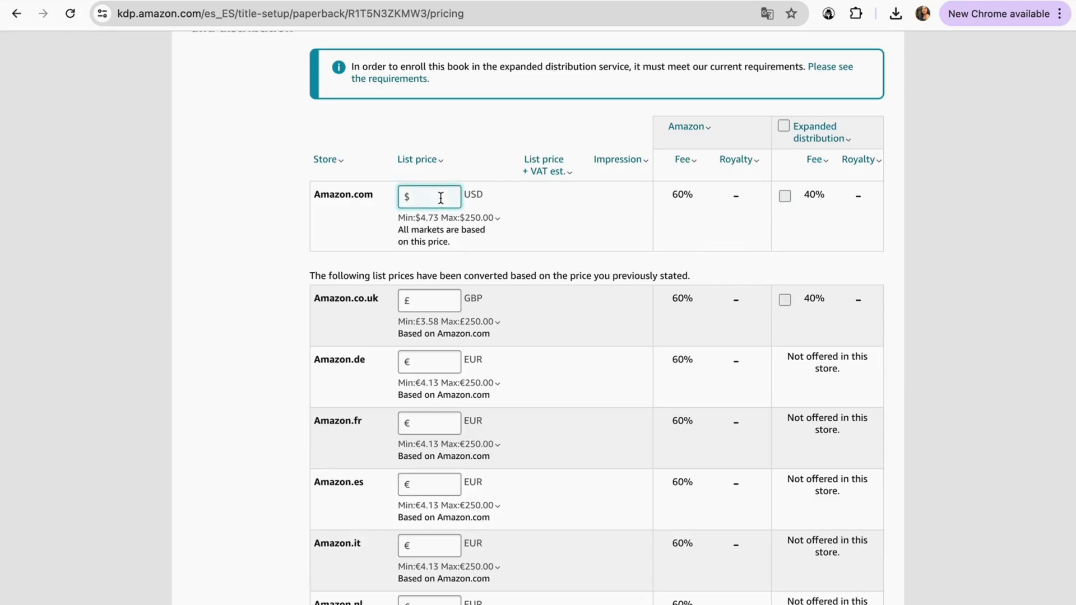
type("8.99")
scroll(469, 298, "down", 10)
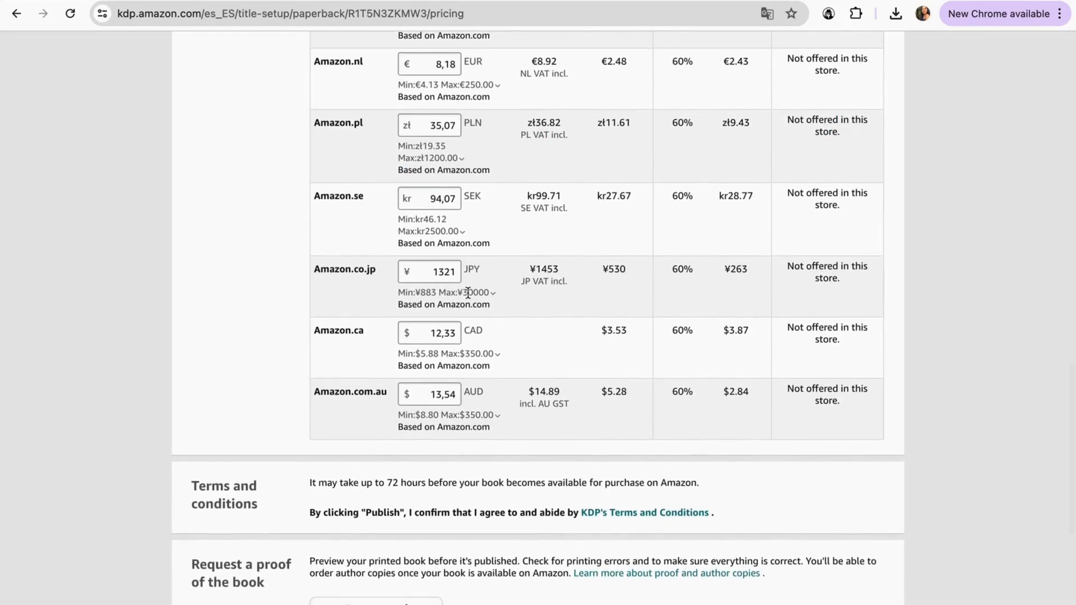